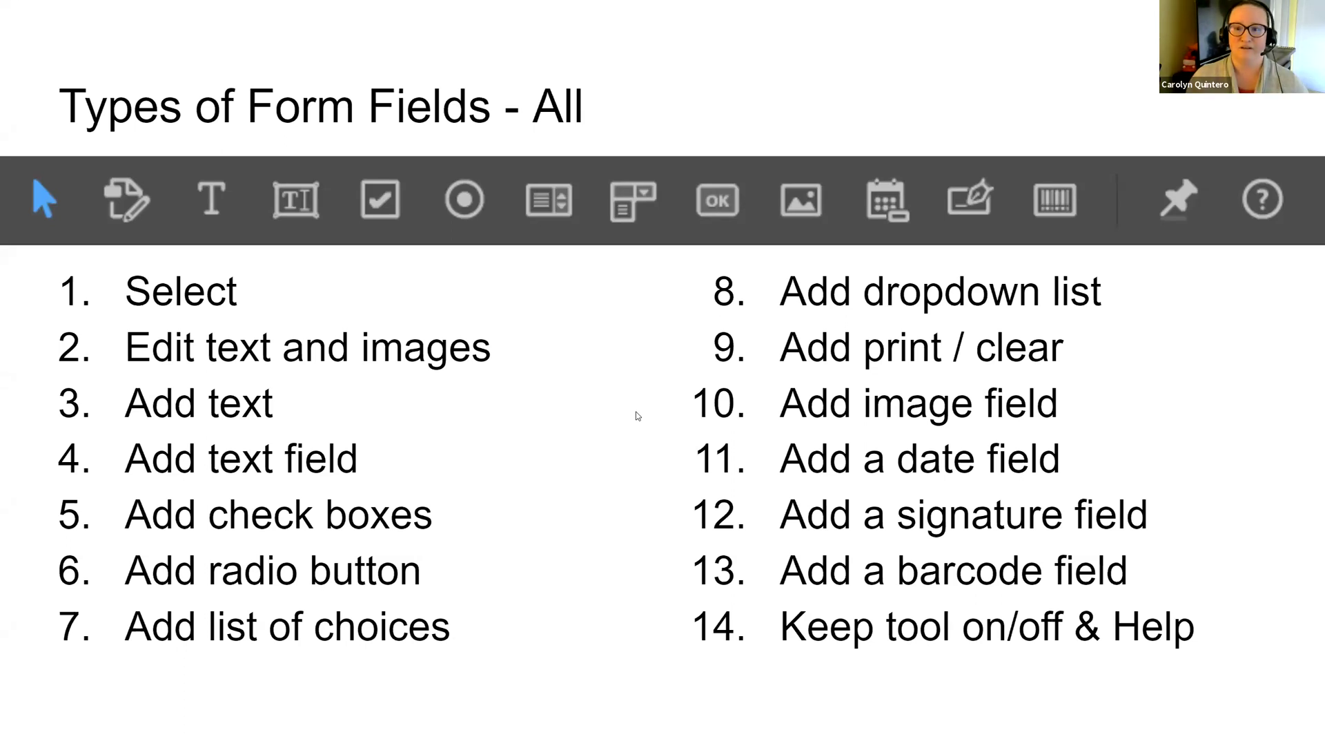
# Advance the presentation past the slide listing all 14 form field types.
pyautogui.press('Right')
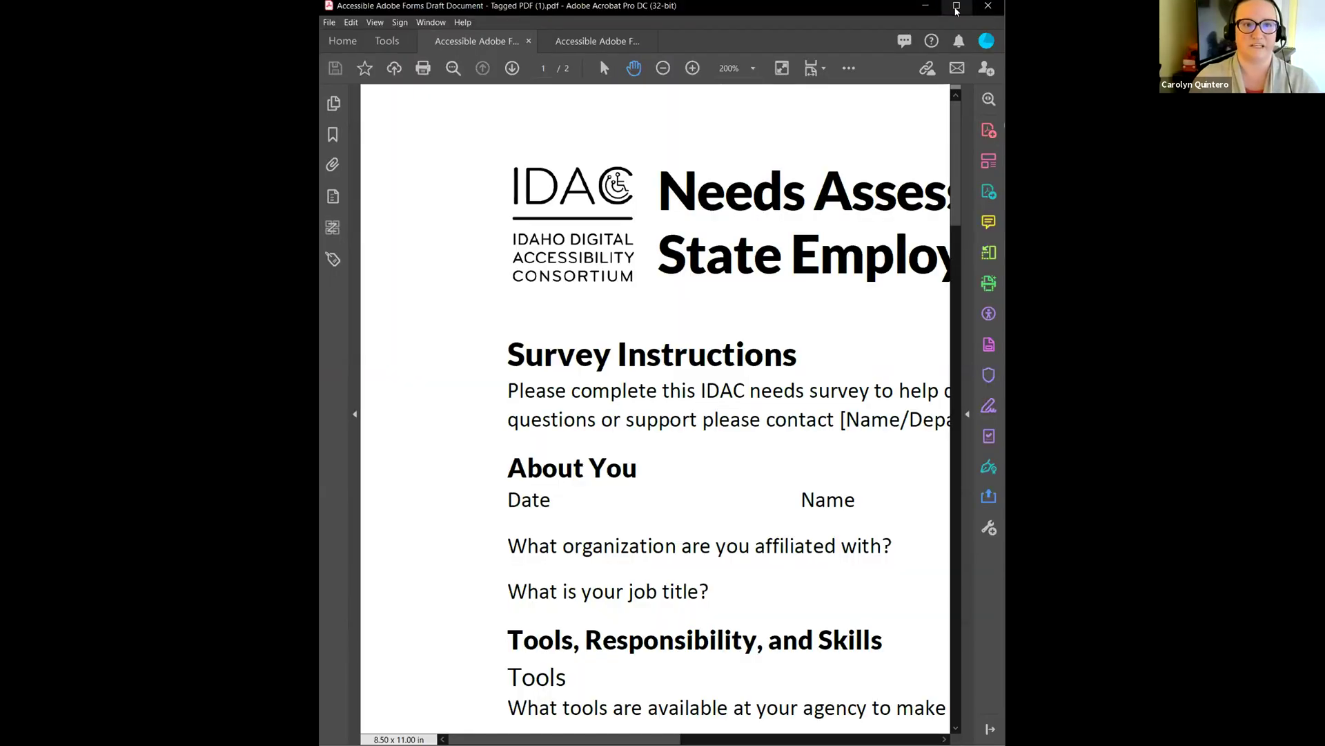
# Maximize the Acrobat window and scroll through the IDAC survey questions, then back to the top.
pyautogui.press('super+Up')
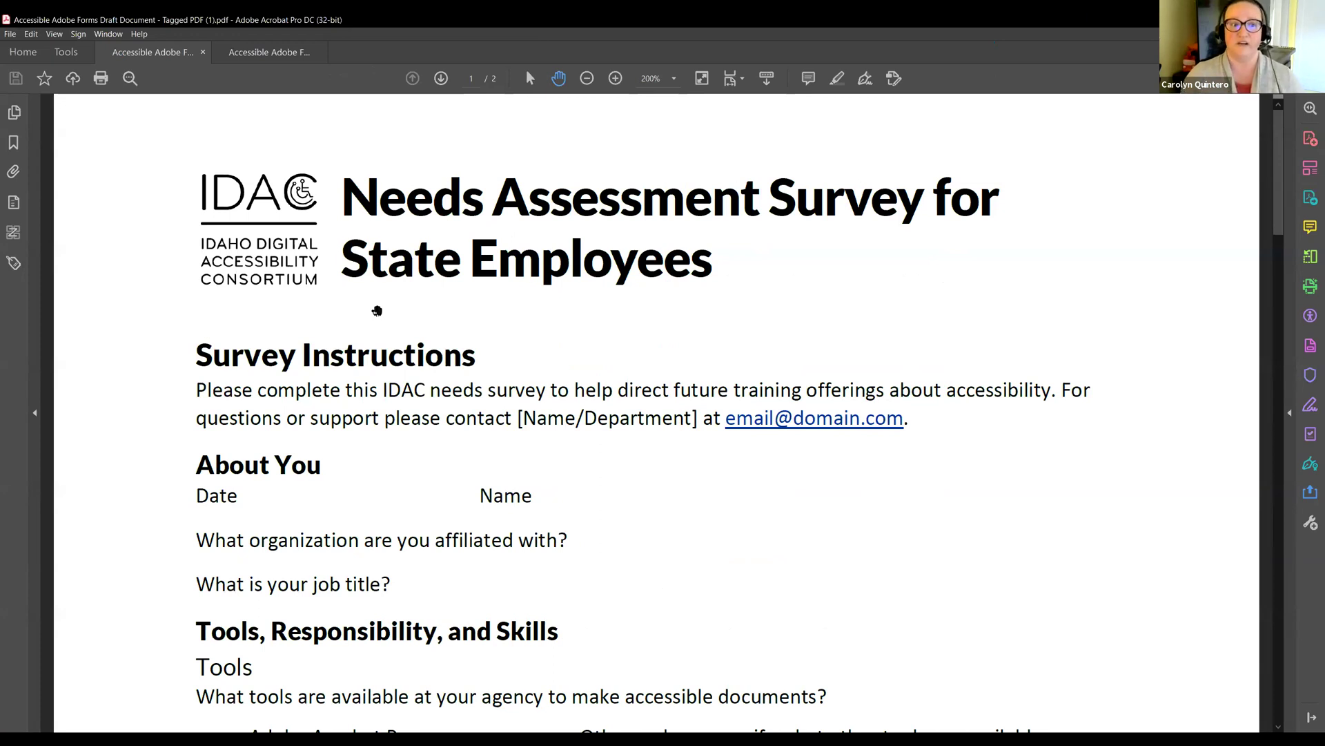
pyautogui.scroll(-2, 377, 311)
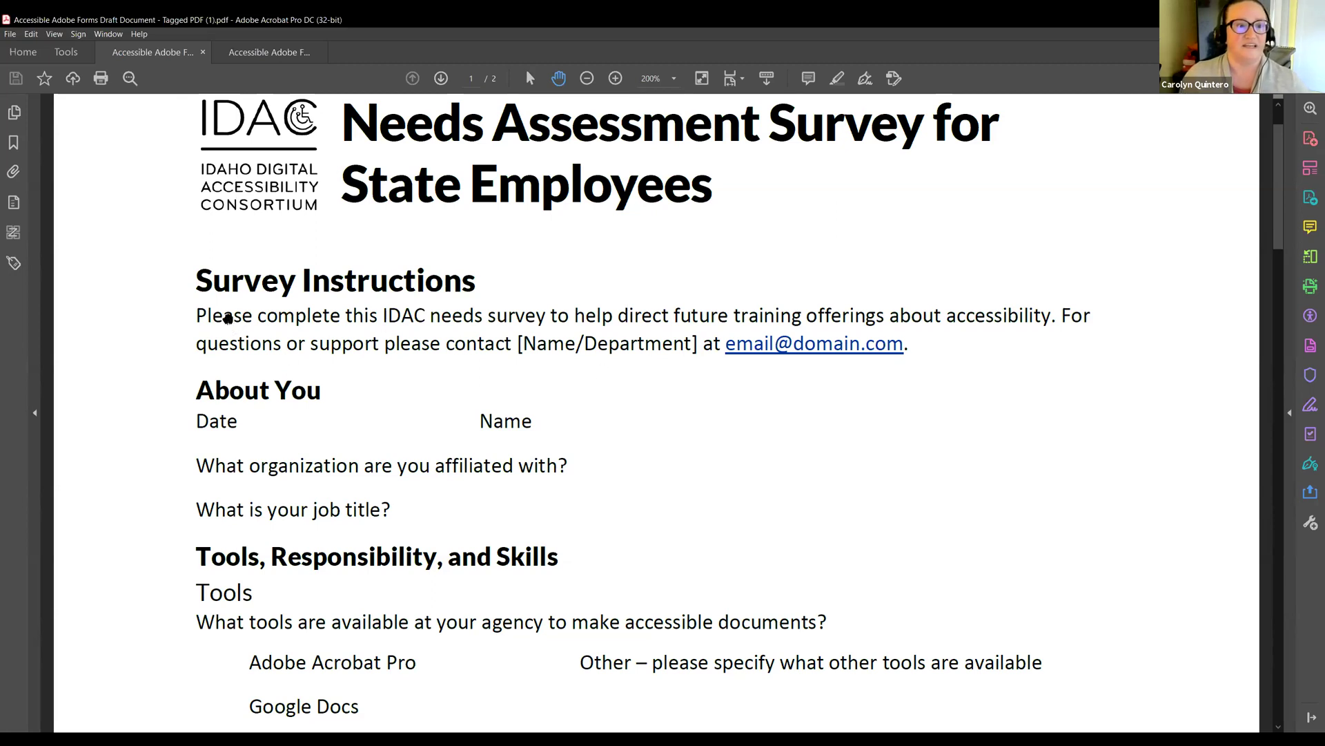
pyautogui.scroll(-1, 227, 318)
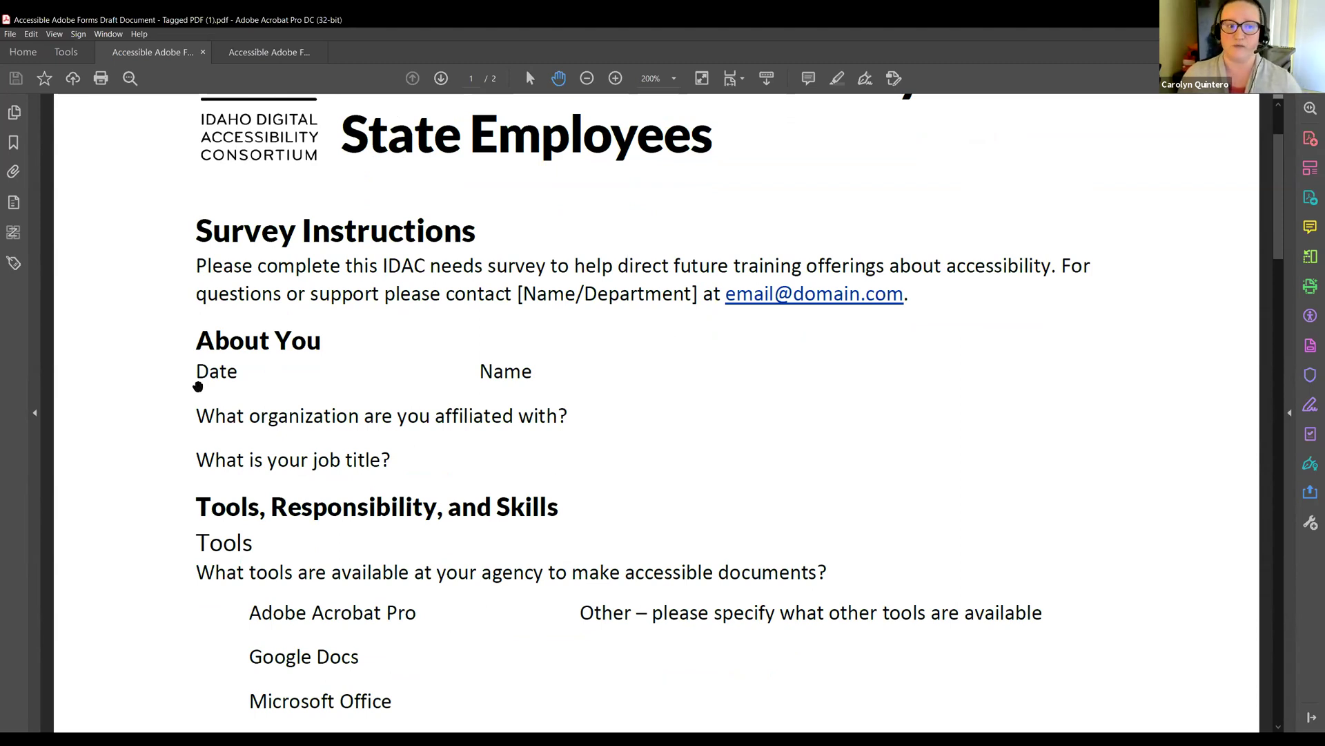
pyautogui.scroll(-5, 198, 382)
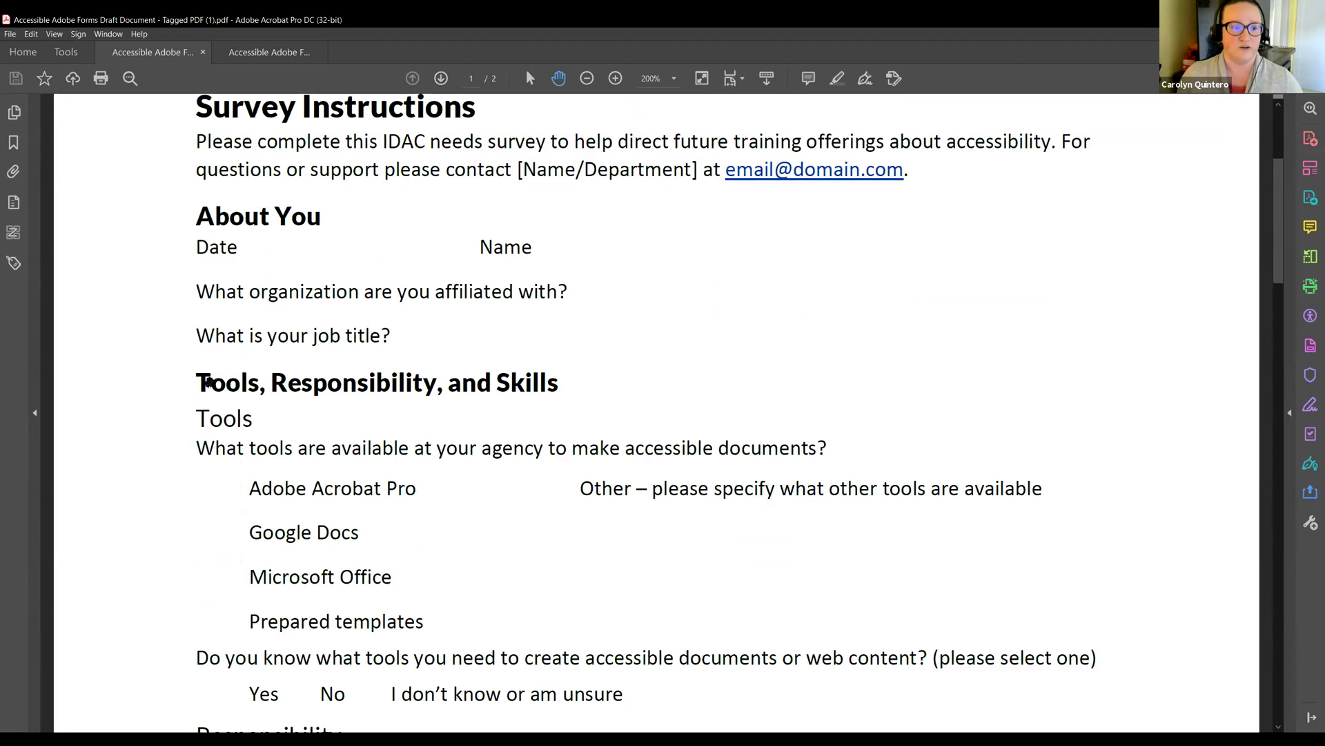
pyautogui.scroll(8, 222, 372)
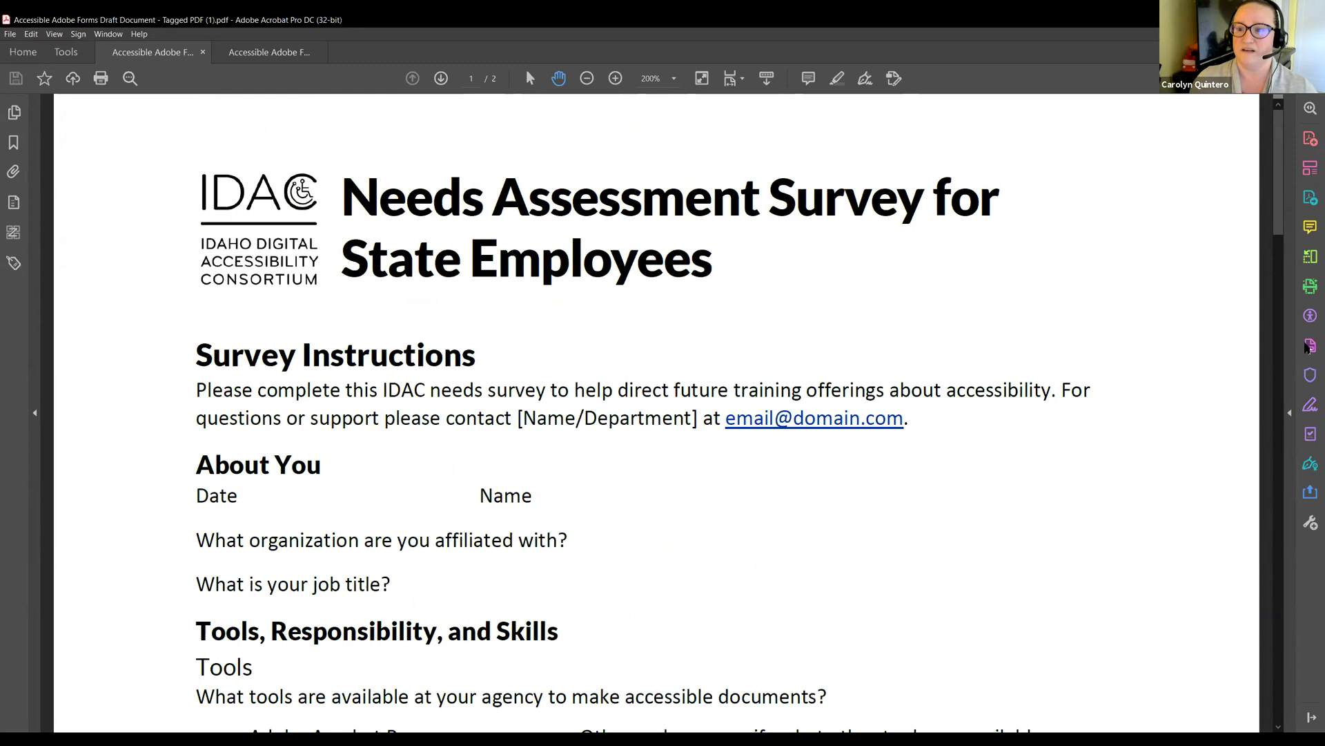
# Expand the Tools pane and search the tools for 'form', then clear the search.
pyautogui.click(1290, 326)
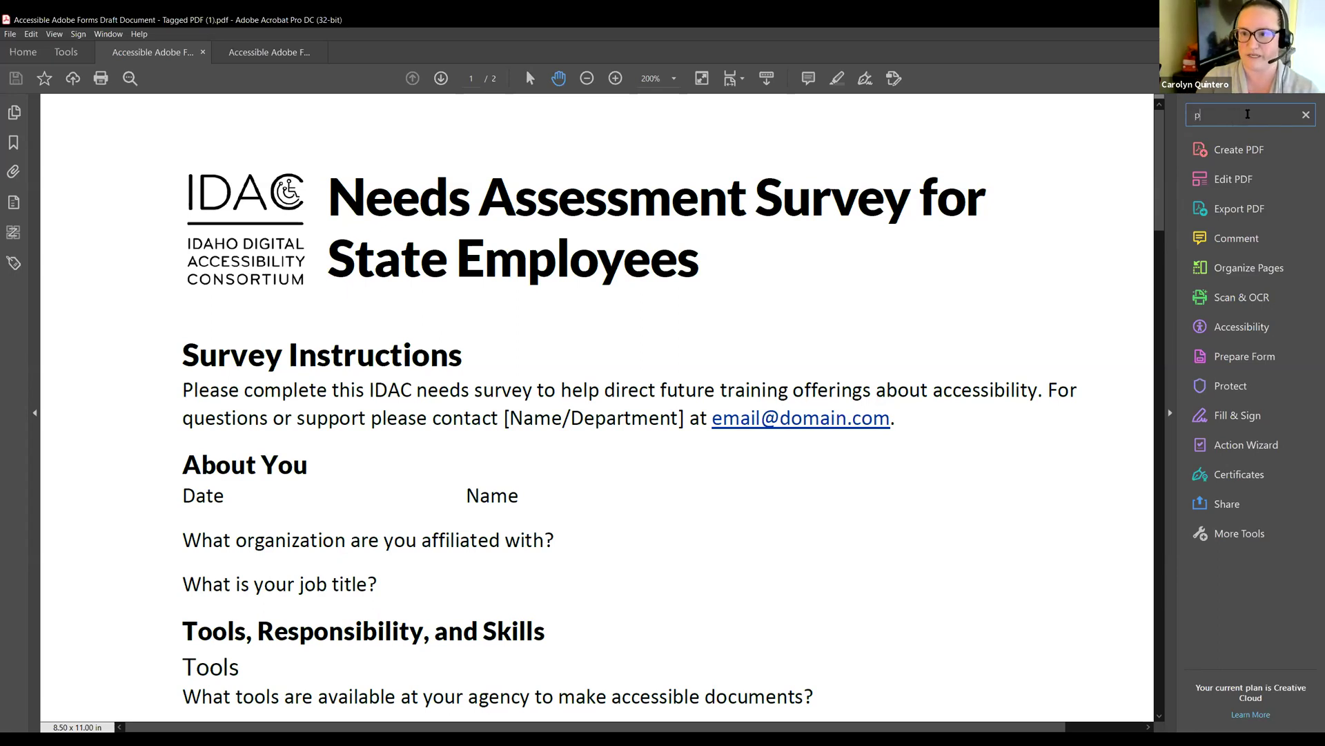
pyautogui.press('BackSpace')
pyautogui.write('form')
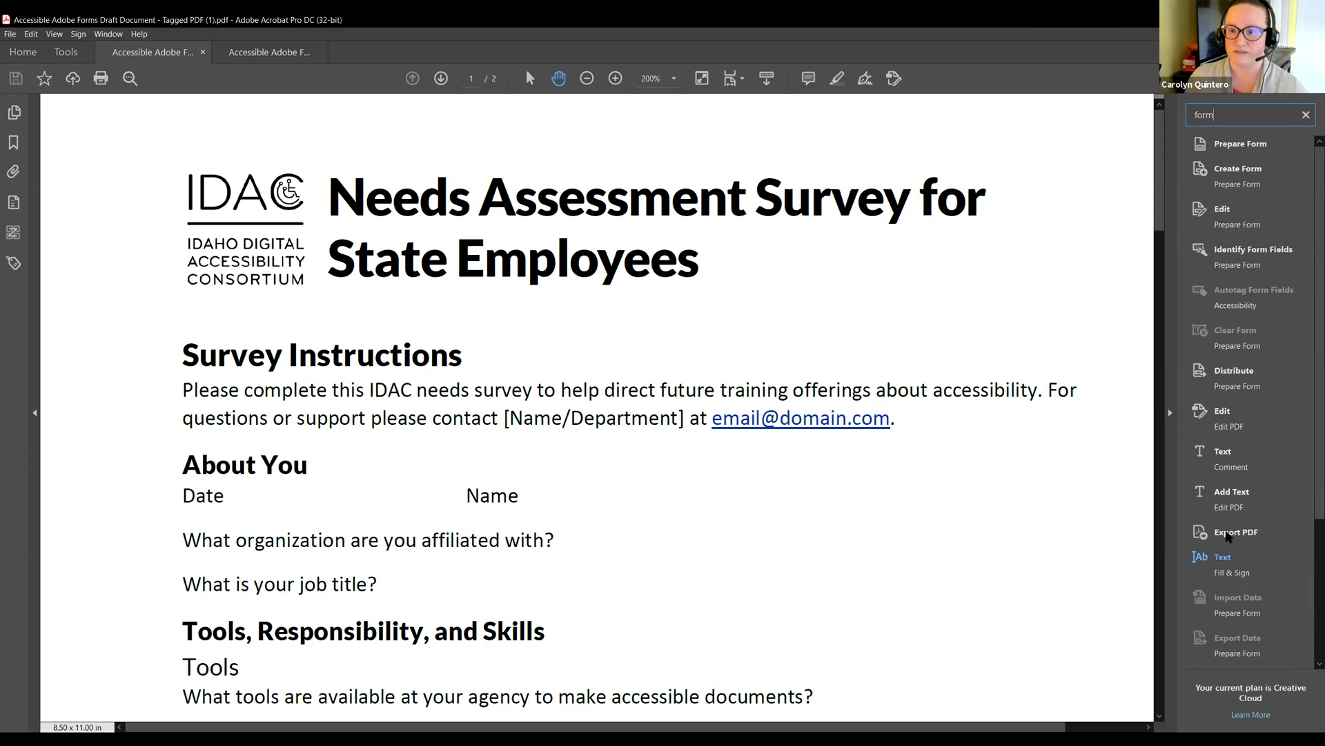
pyautogui.click(1307, 116)
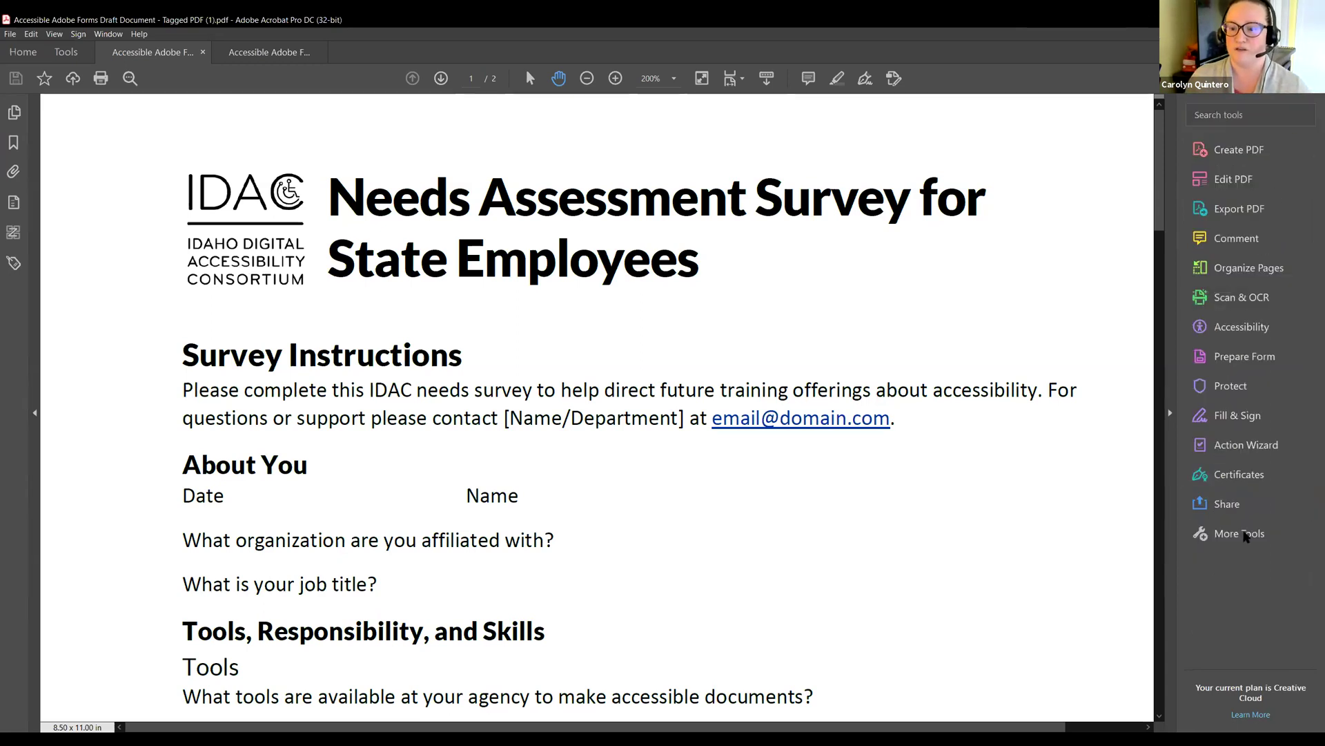
# Browse the all-tools overview and the View menu for form tools without choosing anything.
pyautogui.click(1241, 537)
pyautogui.scroll(-4, 694, 342)
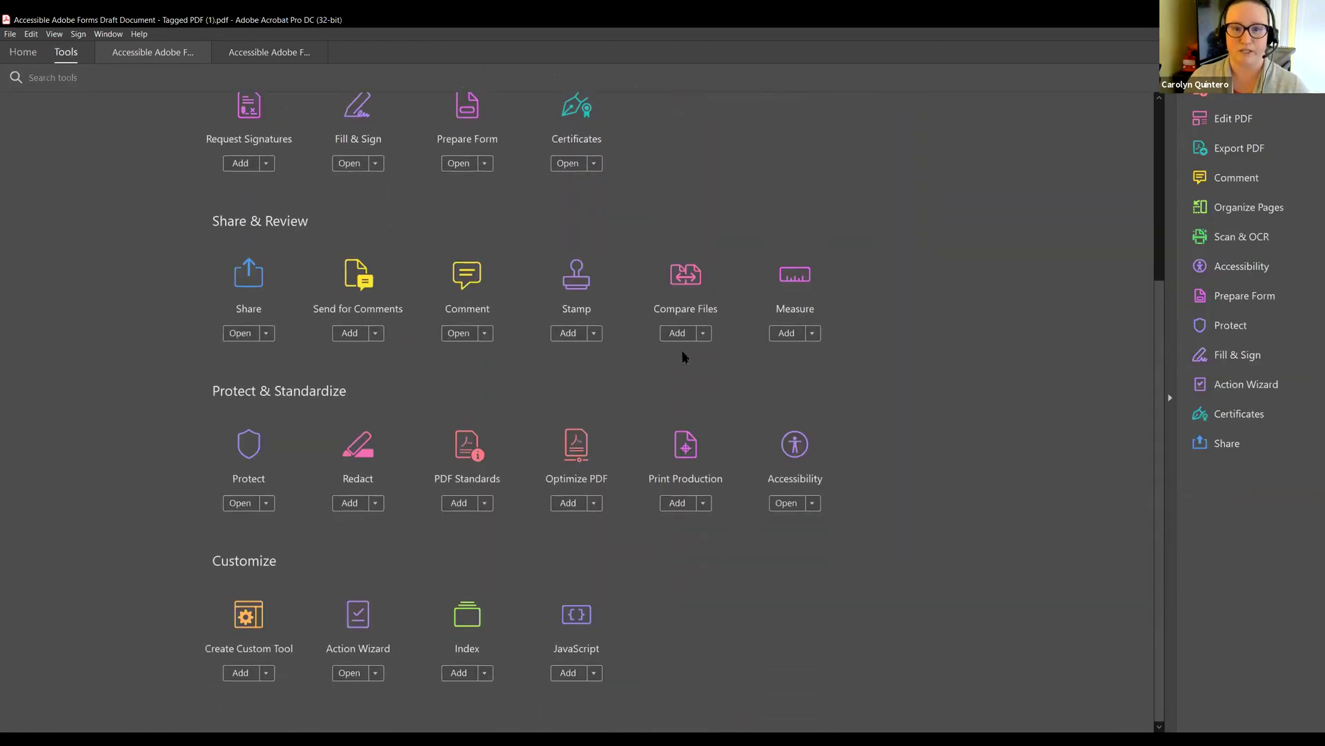
pyautogui.click(144, 51)
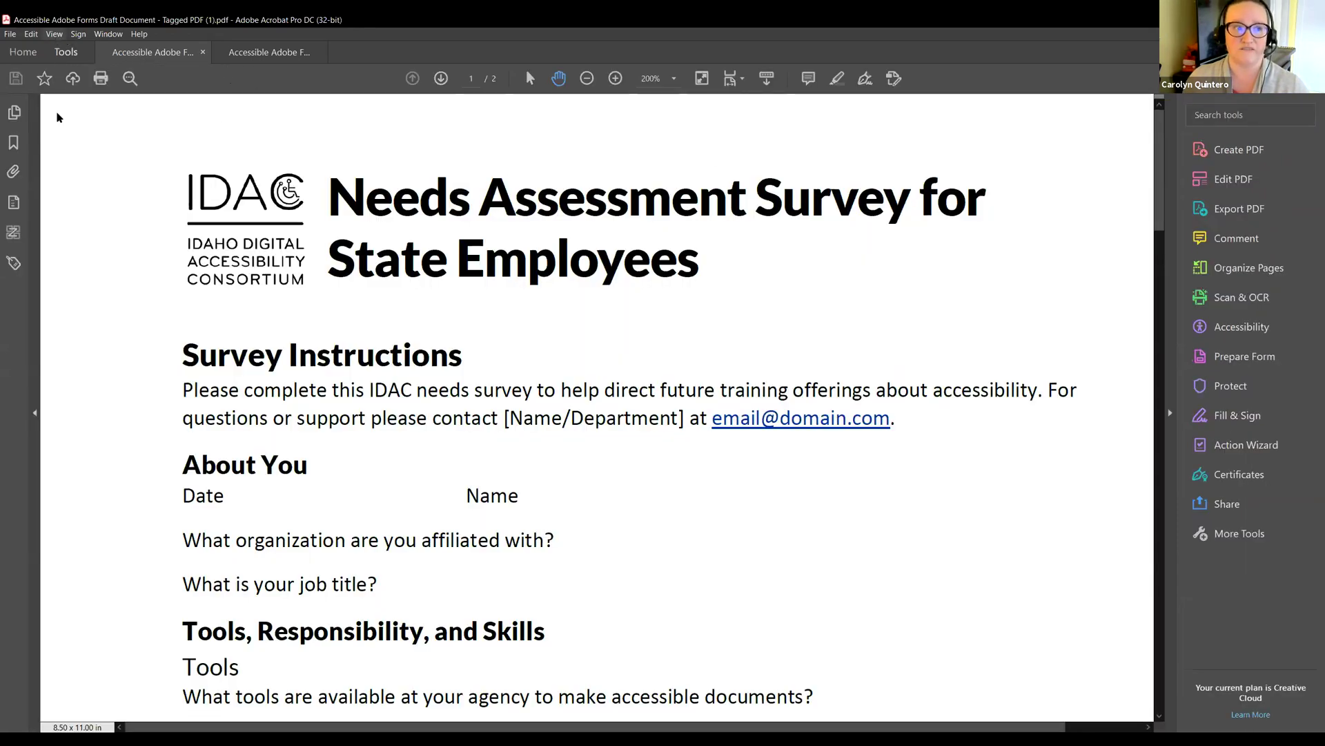
pyautogui.click(53, 34)
pyautogui.moveTo(103, 139)
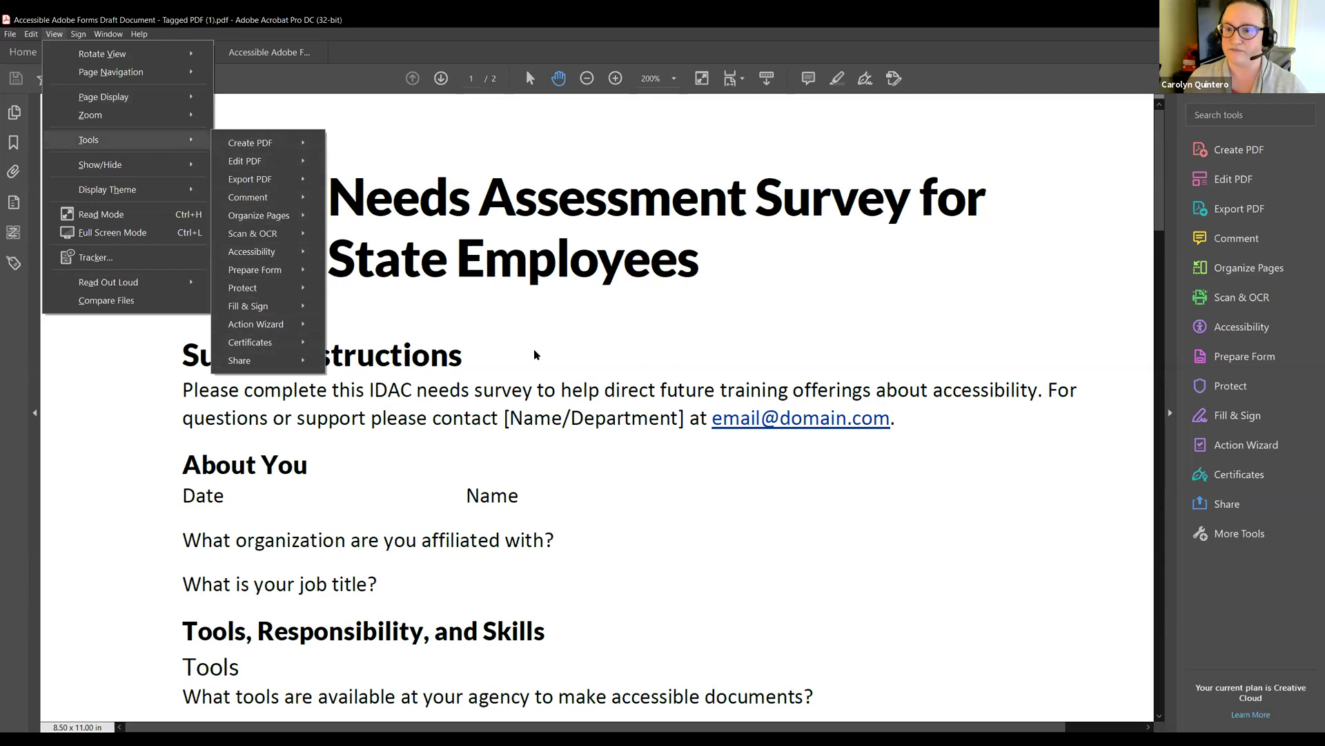
pyautogui.click(1219, 345)
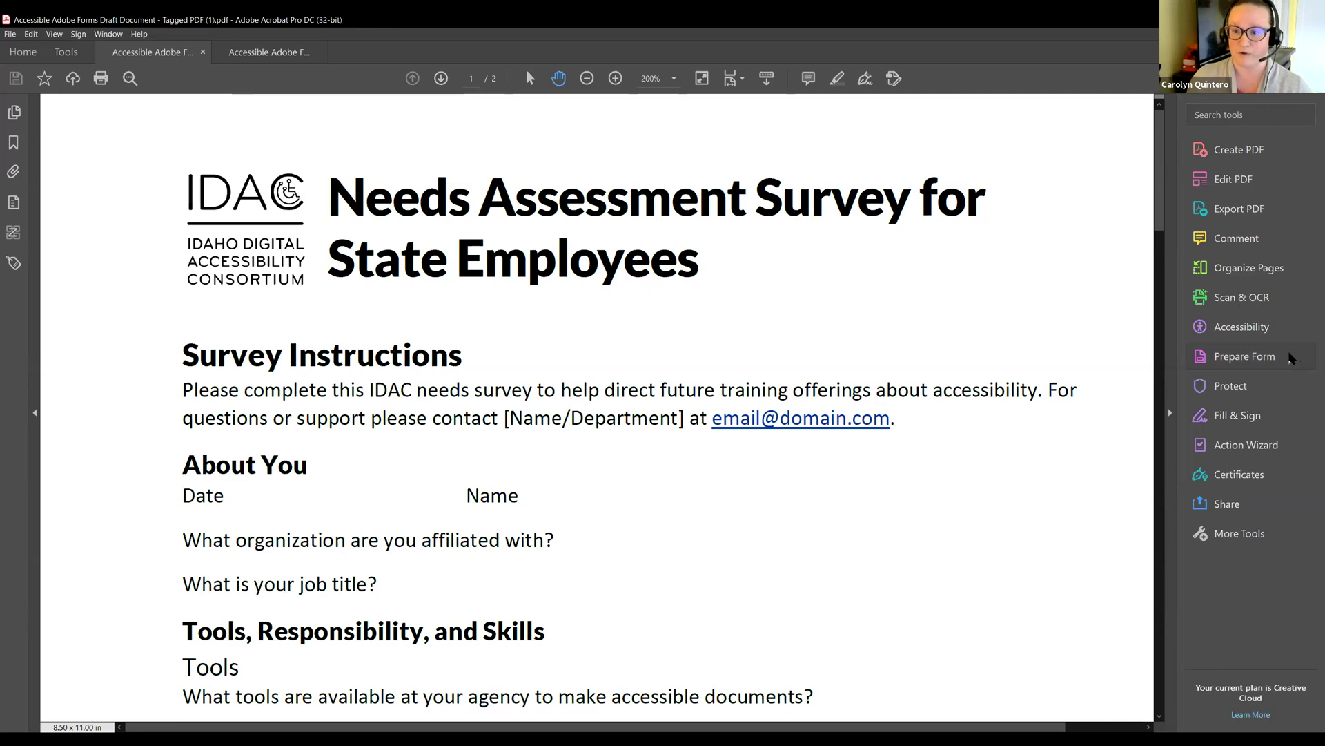
# Open Prepare Form for the survey and toggle the document-requires-signatures option.
pyautogui.click(1289, 357)
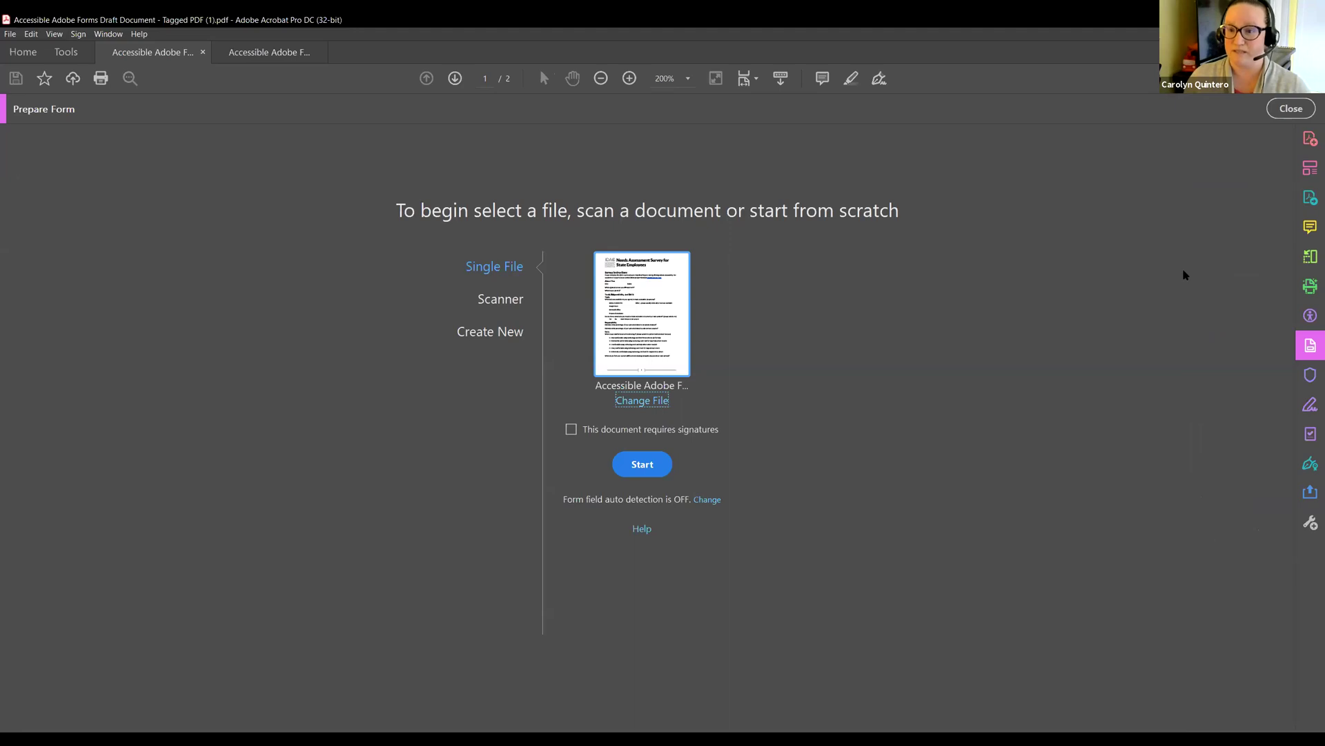
pyautogui.click(572, 430)
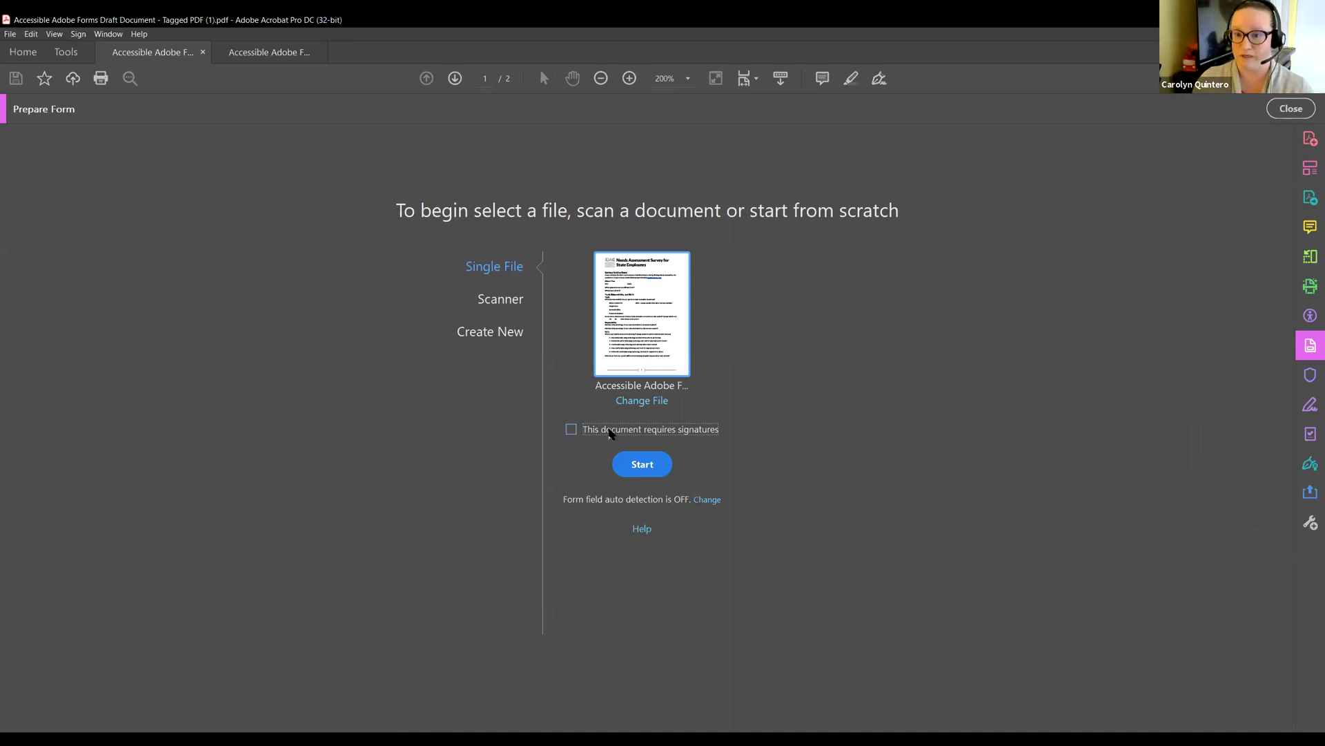
pyautogui.click(709, 503)
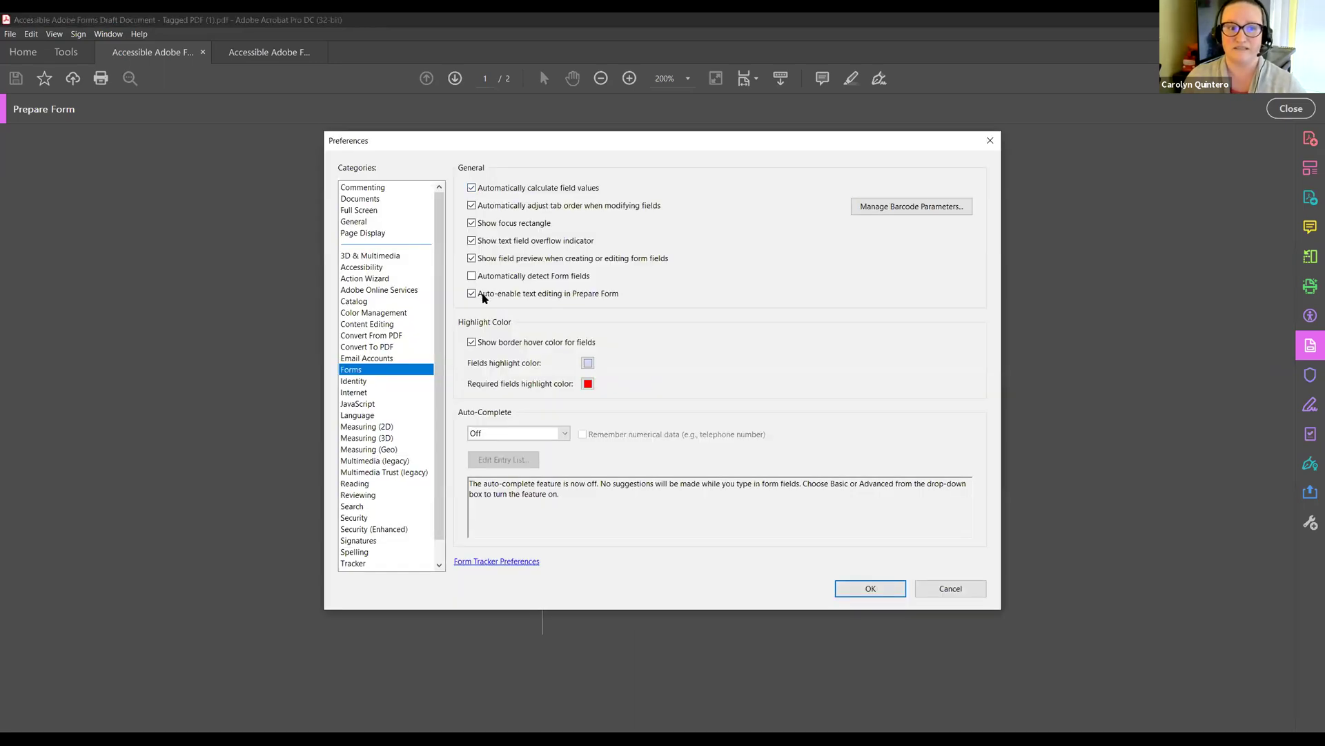
pyautogui.click(472, 276)
pyautogui.click(473, 276)
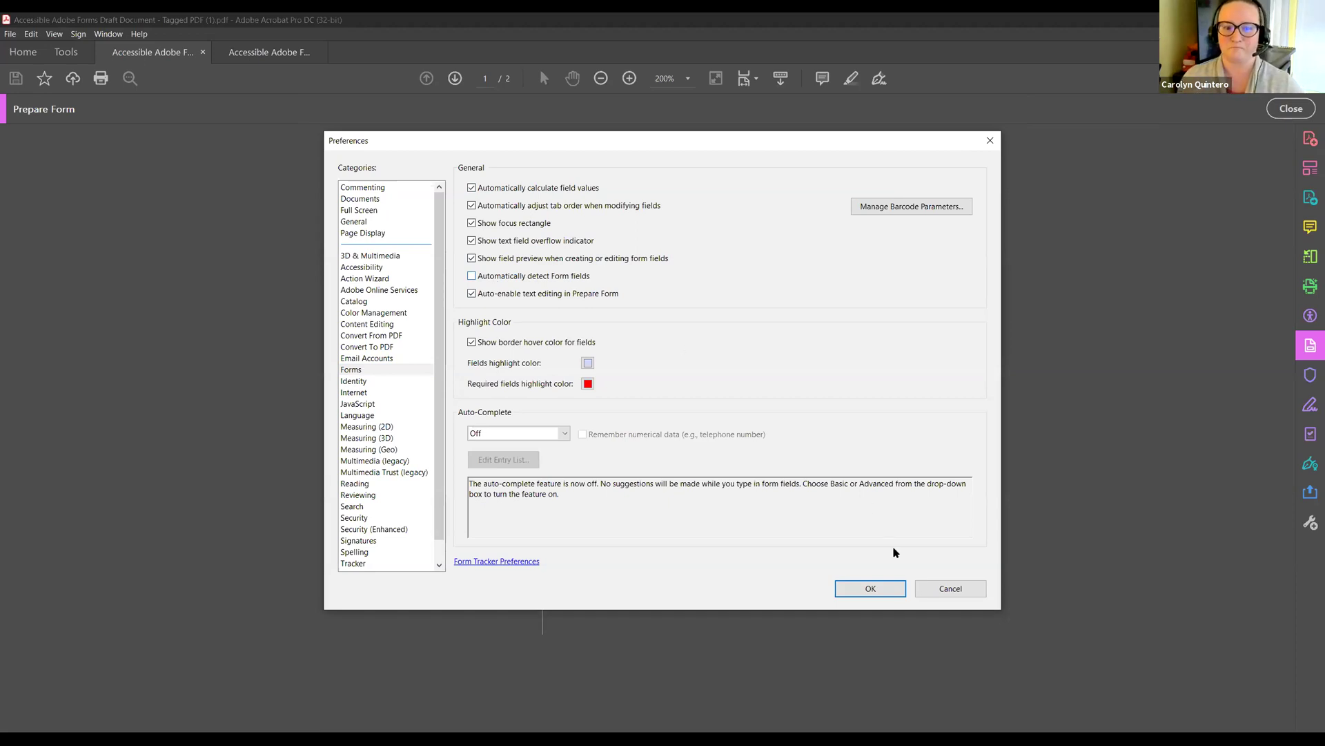
pyautogui.click(952, 590)
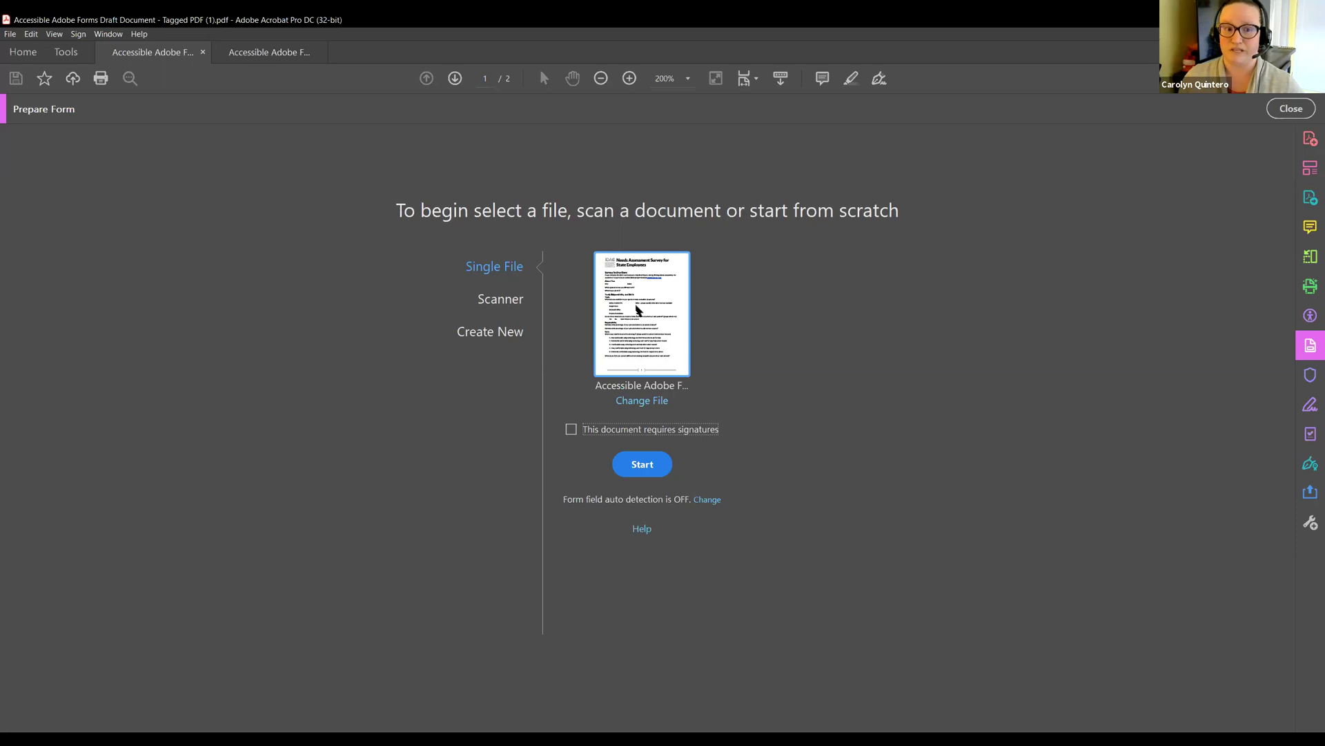
# Start editing the survey as a fillable form and scroll down to the Tools question.
pyautogui.click(640, 467)
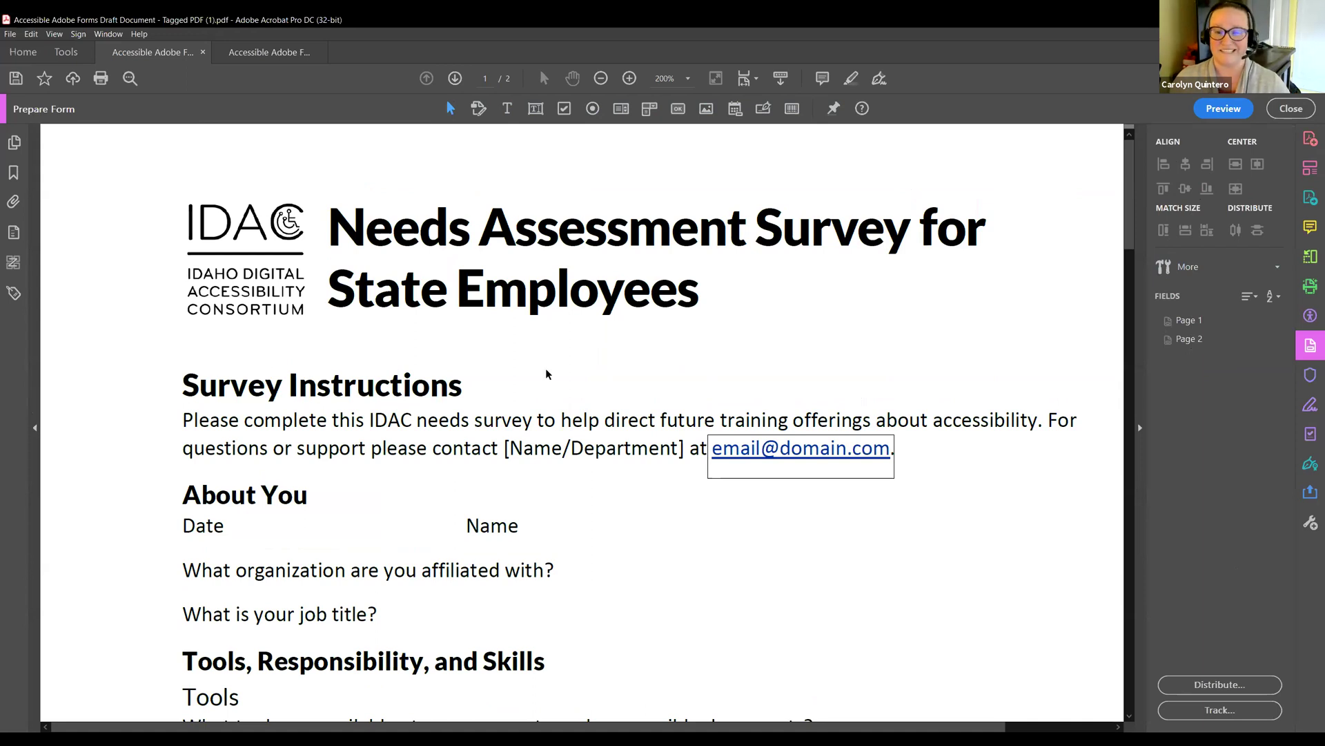
pyautogui.scroll(-3, 546, 370)
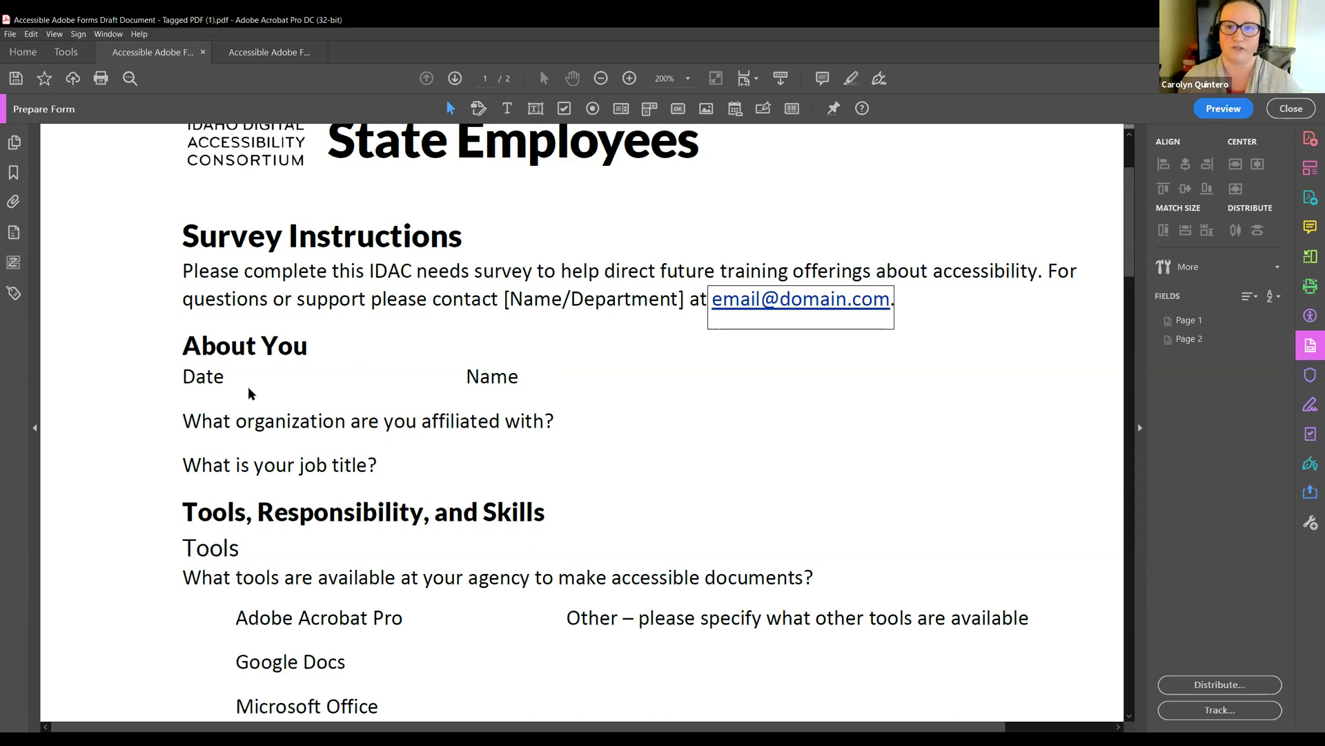
# Overlay a layout grid on the survey page via View > Show/Hide > Rulers & Grids.
pyautogui.click(53, 35)
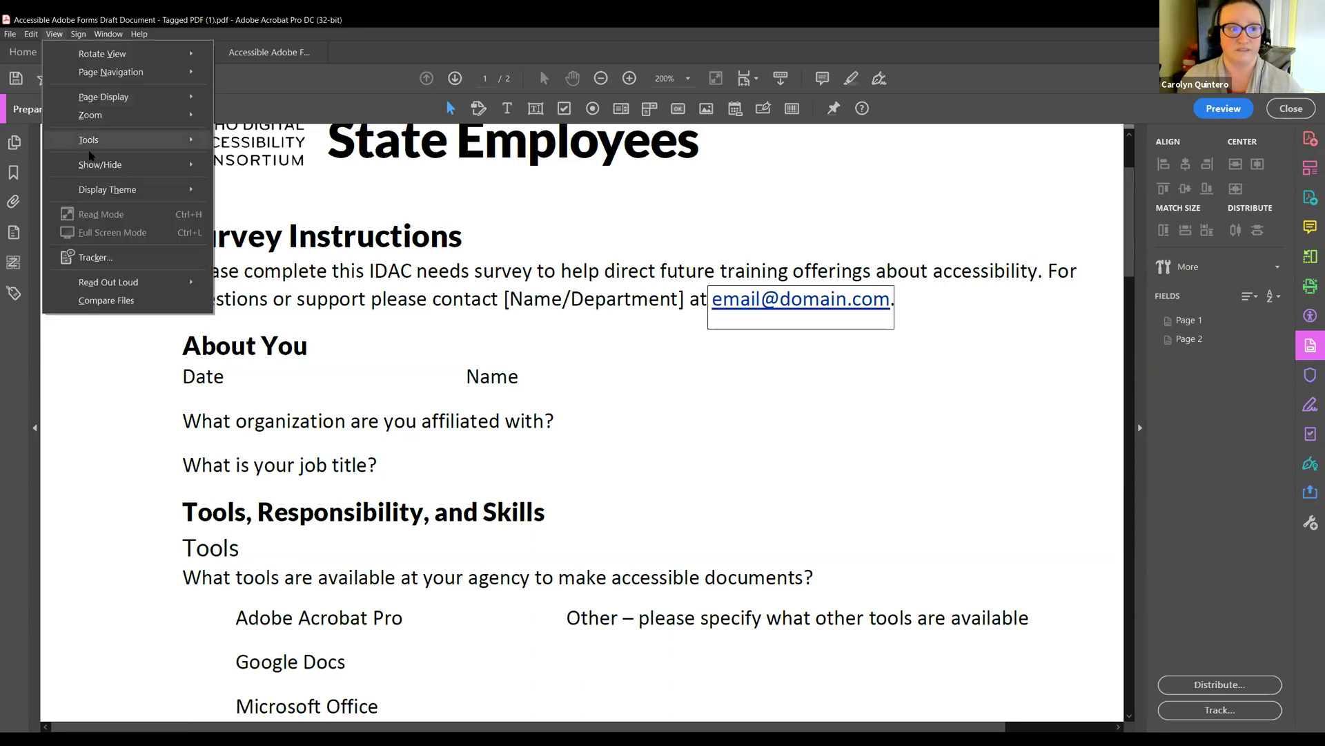
pyautogui.moveTo(88, 170)
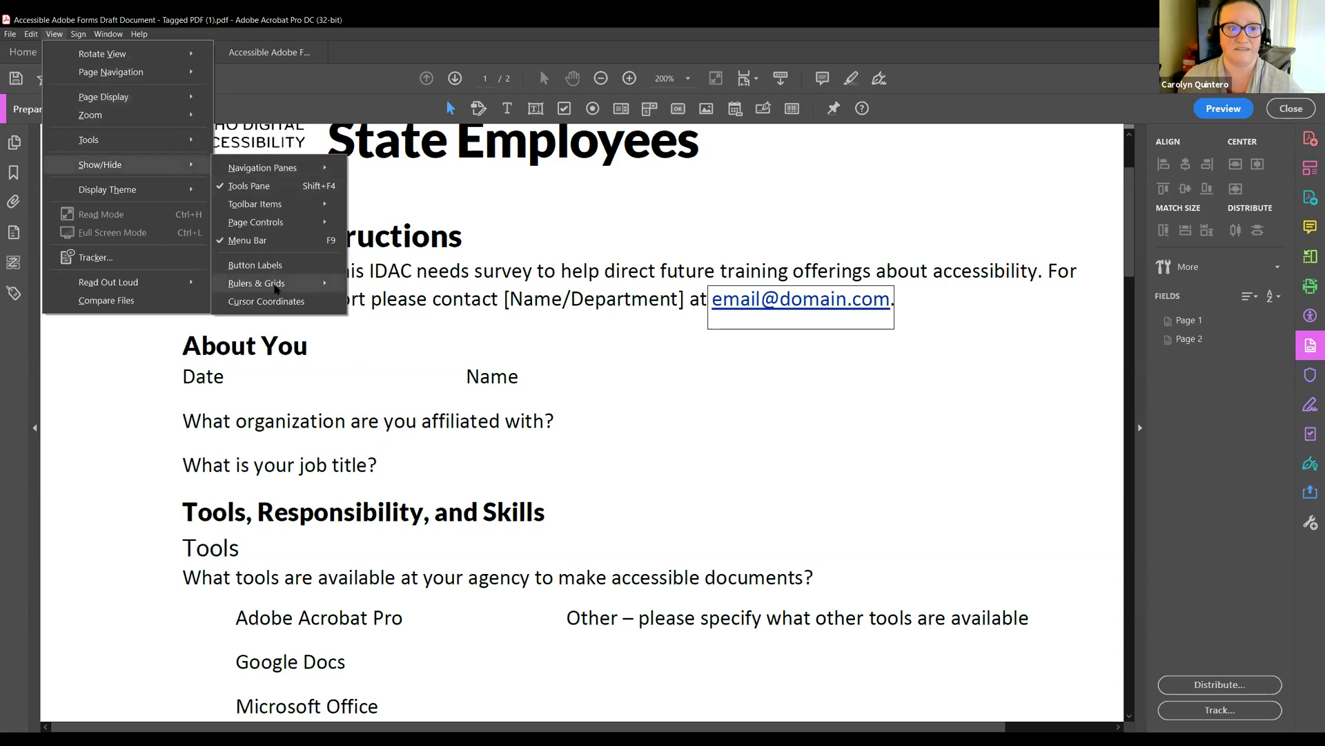
pyautogui.moveTo(274, 289)
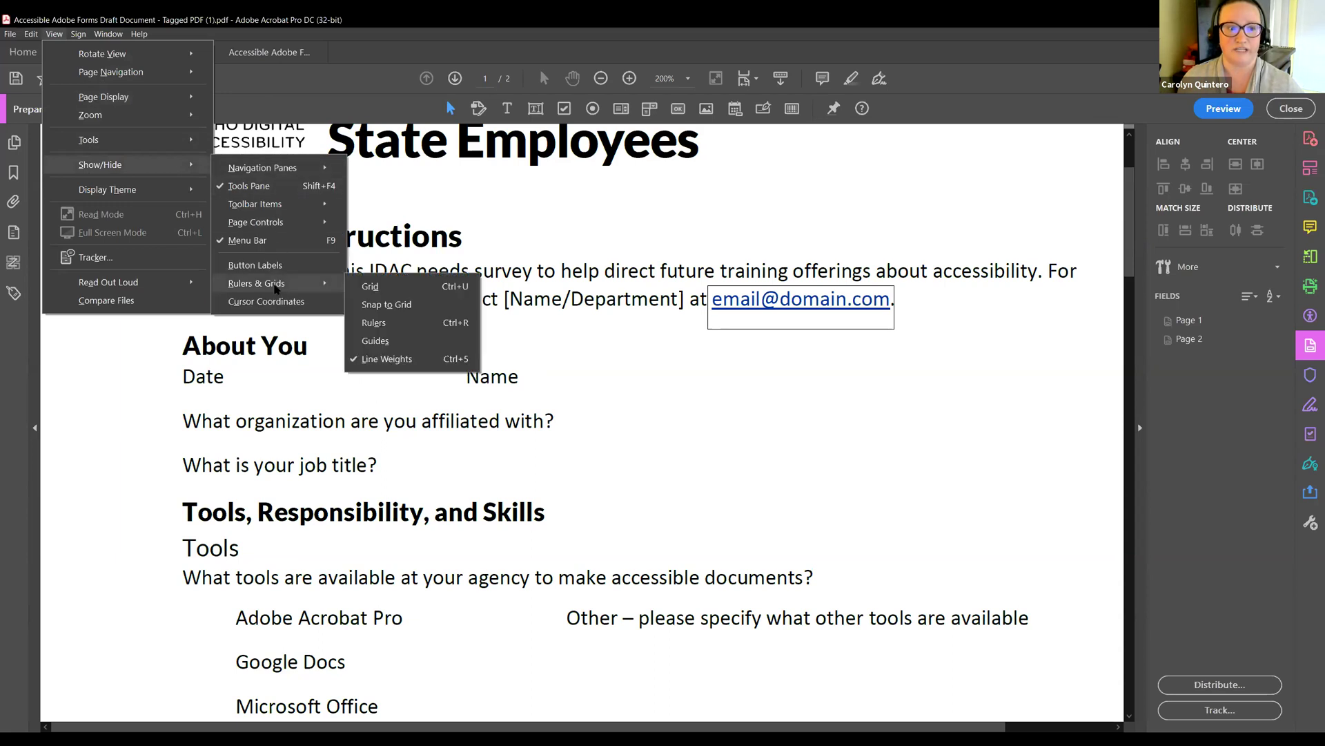
pyautogui.click(405, 290)
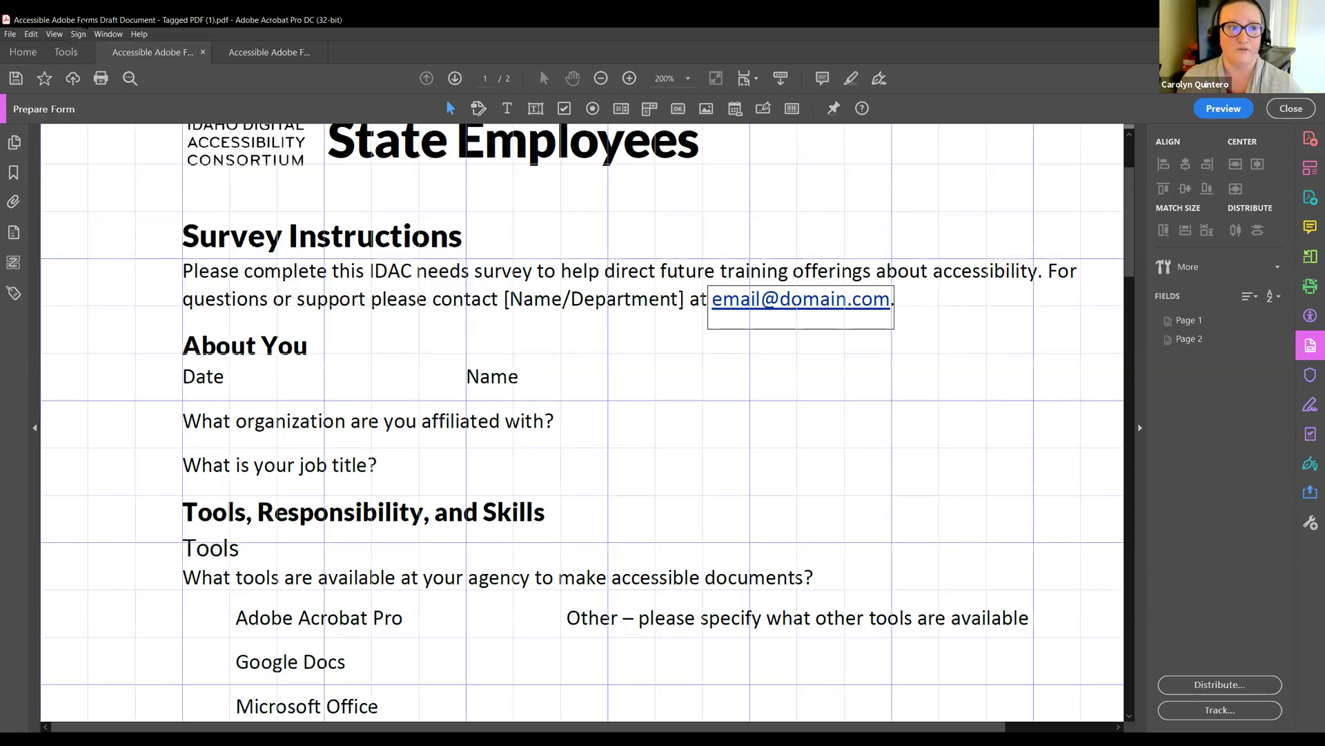
# Show rulers along the page edges from the same Rulers & Grids submenu.
pyautogui.click(55, 35)
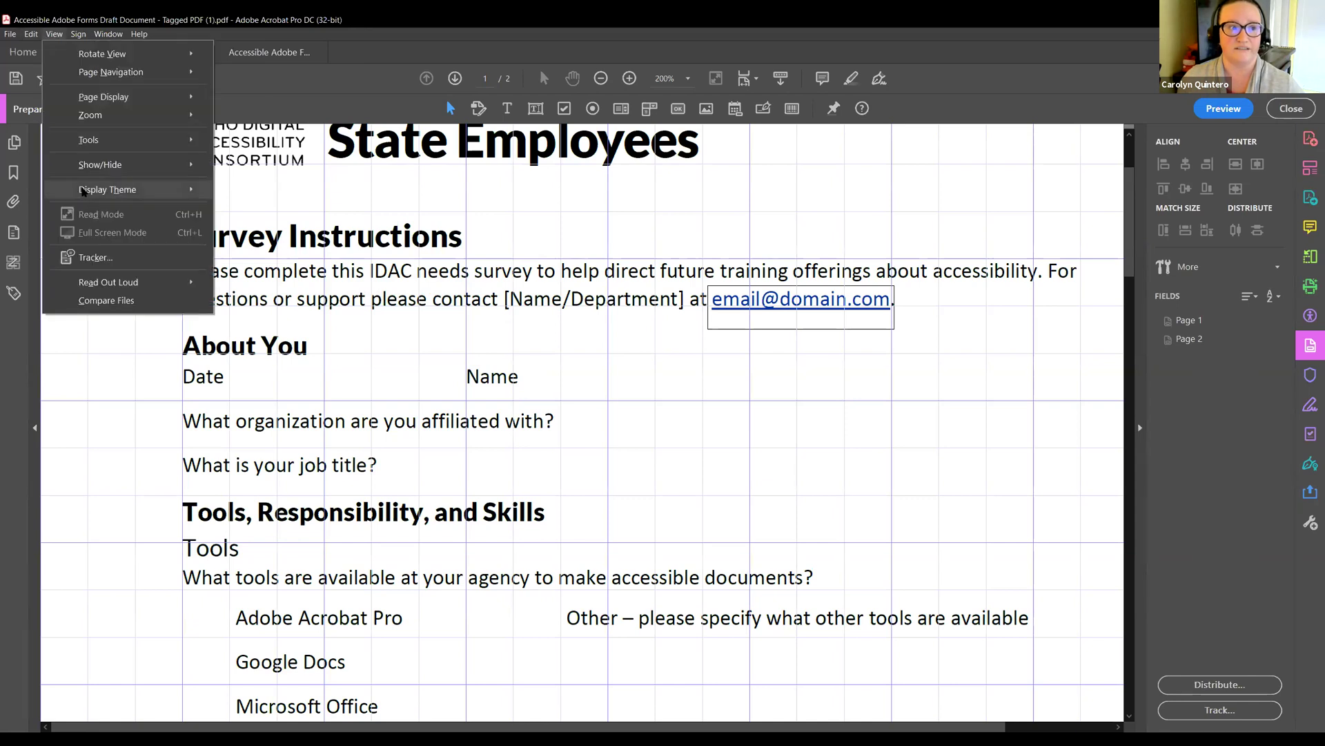
pyautogui.moveTo(138, 165)
pyautogui.moveTo(243, 285)
pyautogui.click(372, 284)
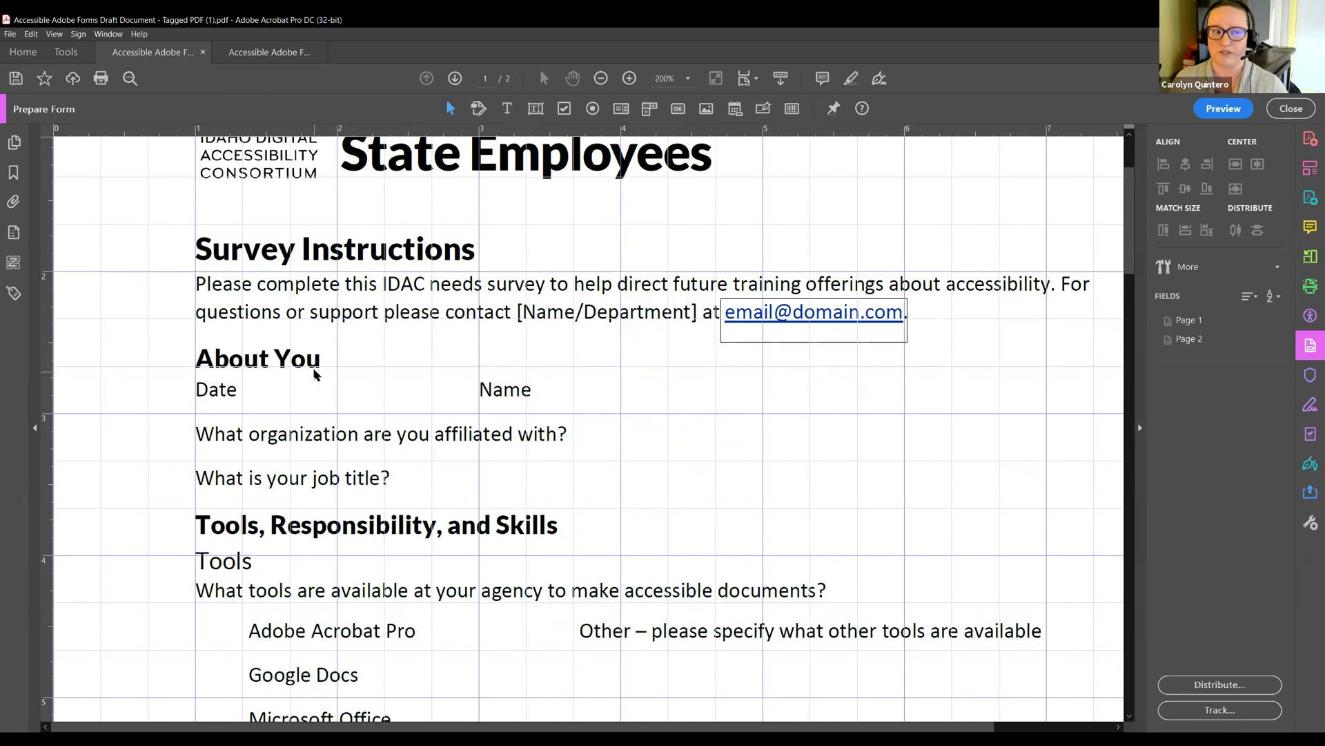
pyautogui.scroll(-3, 314, 373)
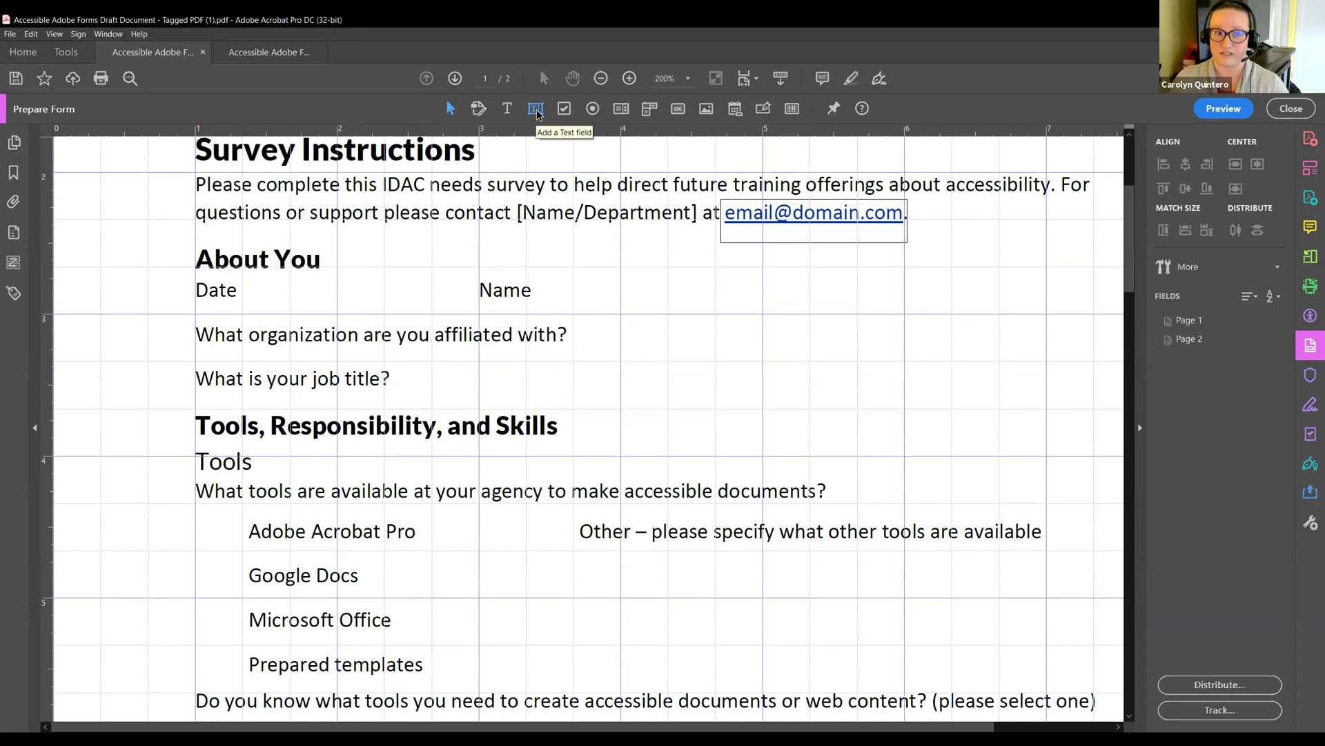
# Draw the Text1 answer field beside the Date label, ending before Name.
pyautogui.click(835, 109)
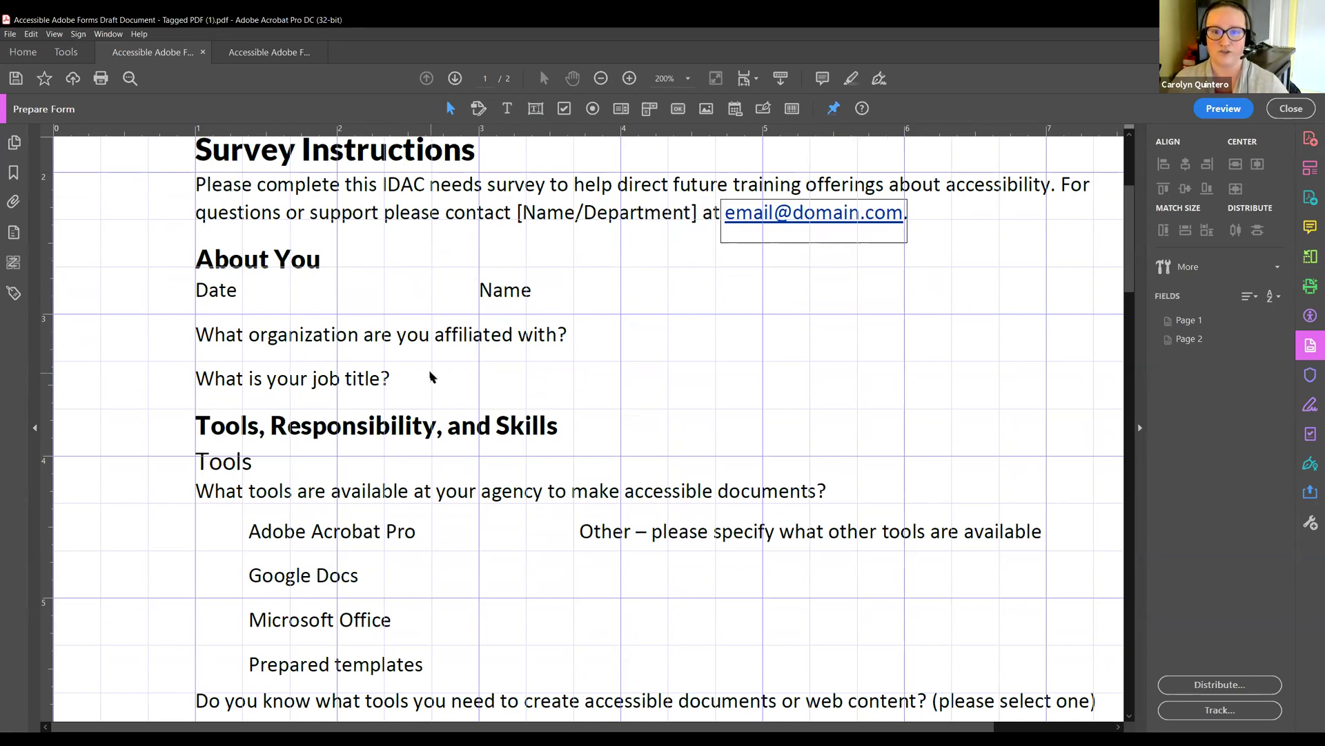
pyautogui.click(535, 108)
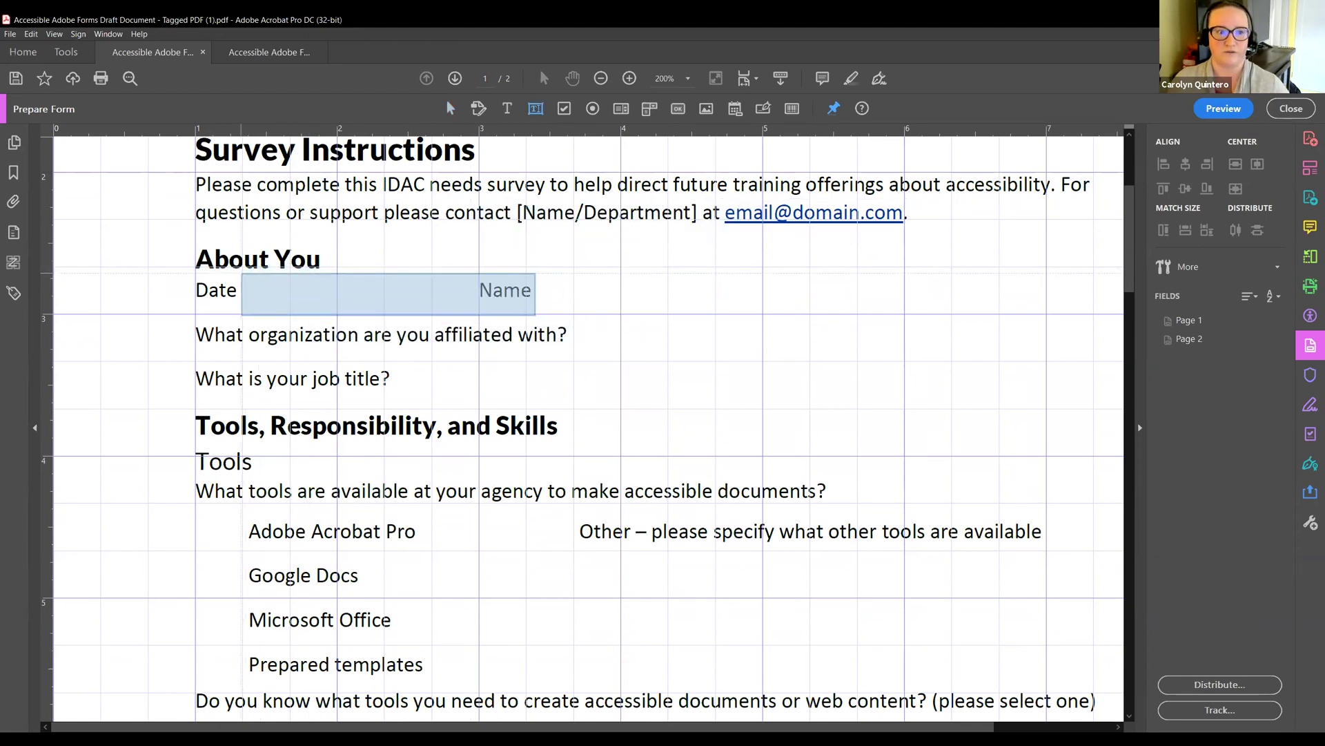
pyautogui.moveTo(242, 272); pyautogui.dragTo(472, 314)
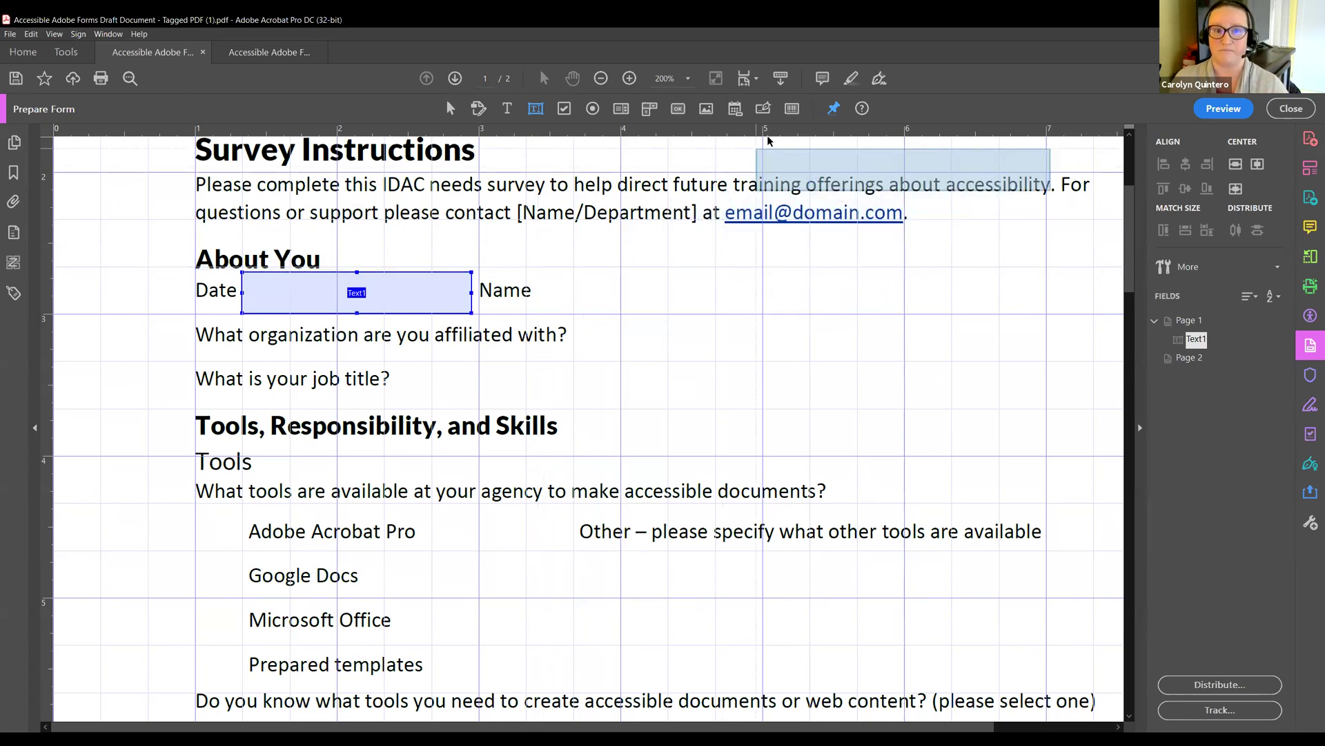
pyautogui.click(832, 108)
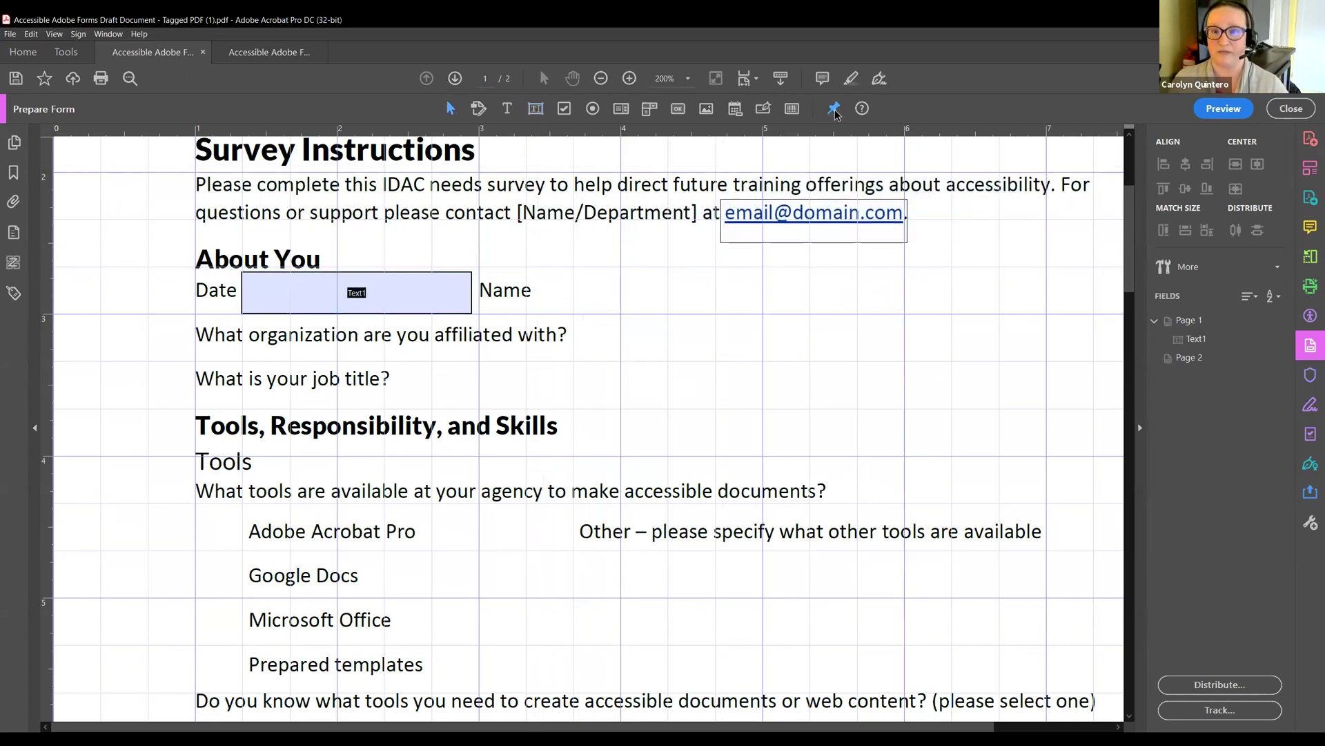
pyautogui.click(536, 109)
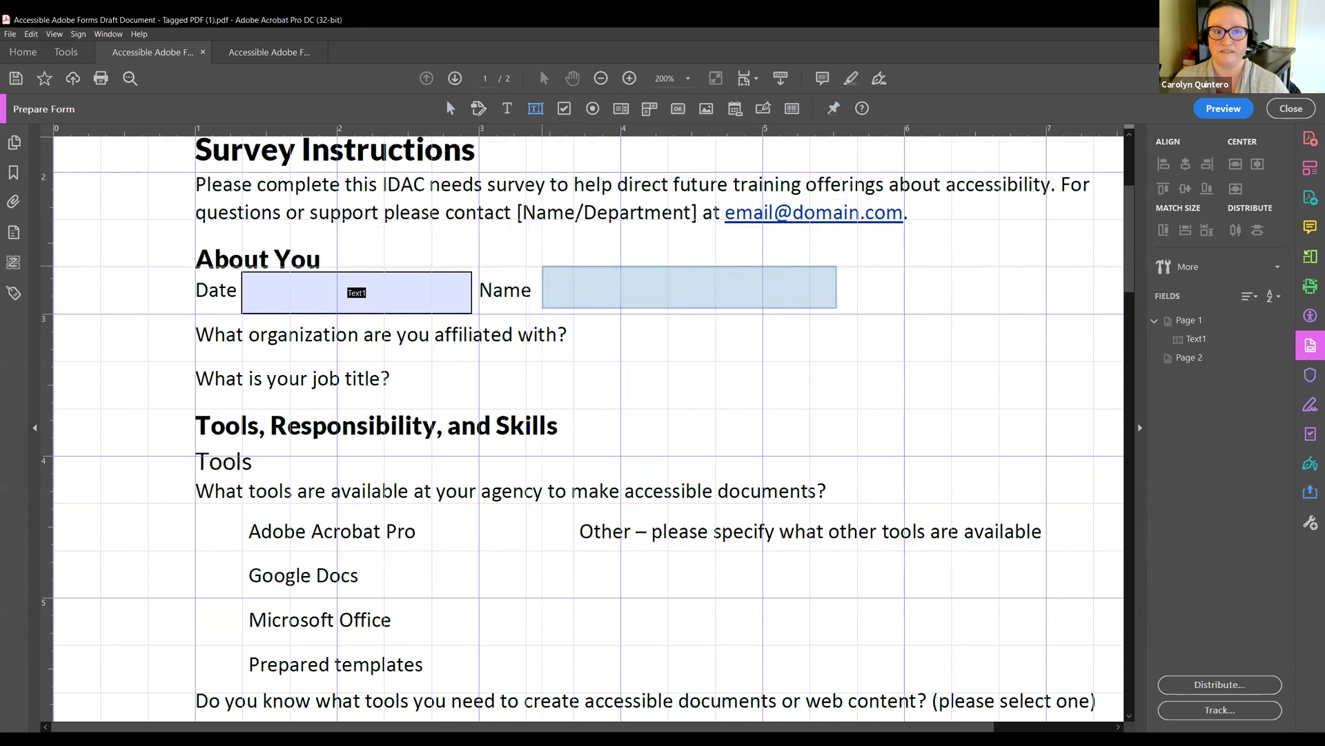
# Place the Text2 field beside Name and widen it to the right margin at 150% zoom.
pyautogui.click(542, 286)
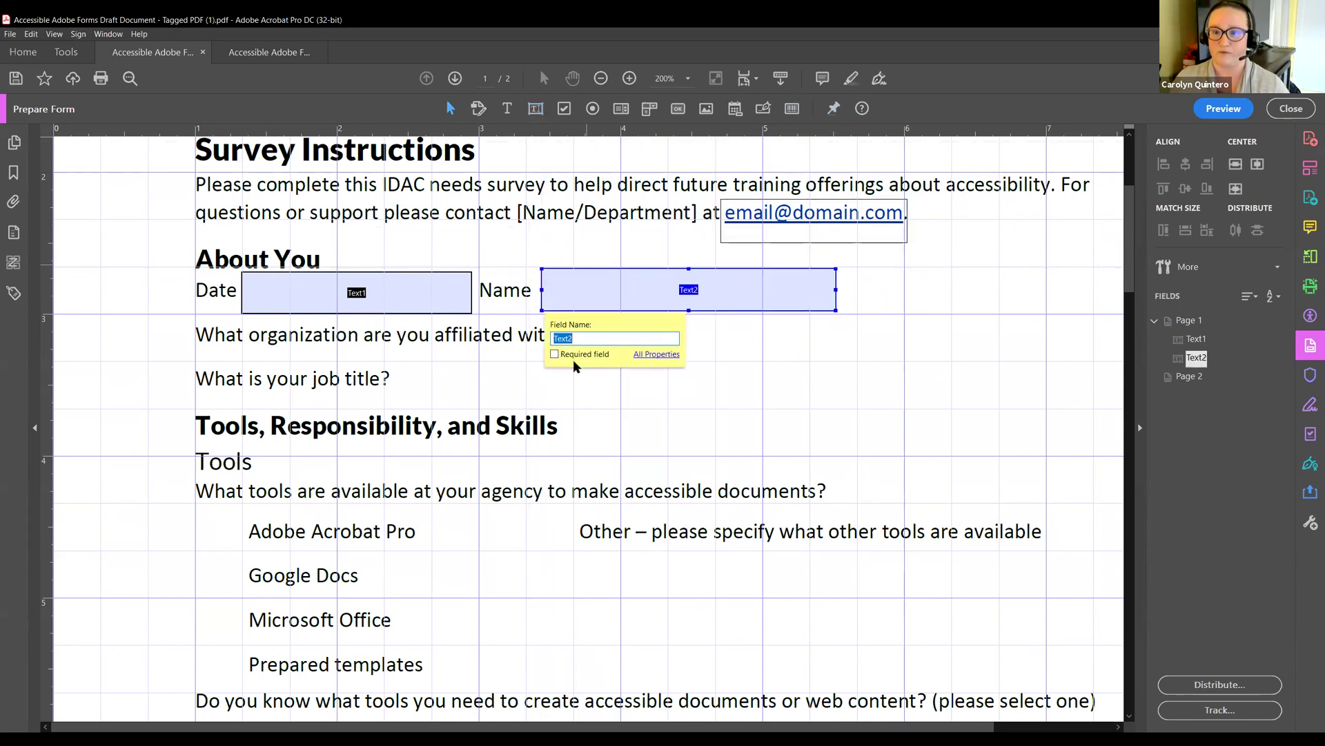
pyautogui.click(834, 109)
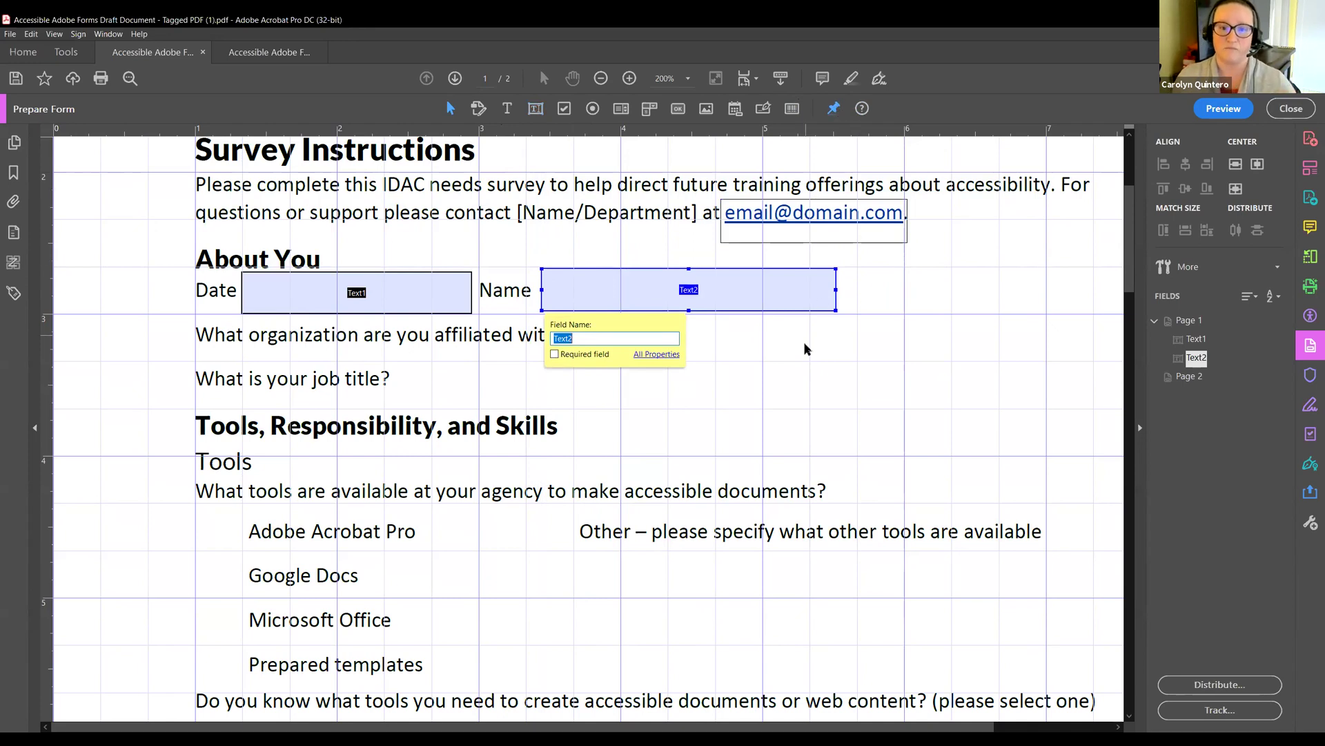
pyautogui.moveTo(835, 288); pyautogui.dragTo(987, 290)
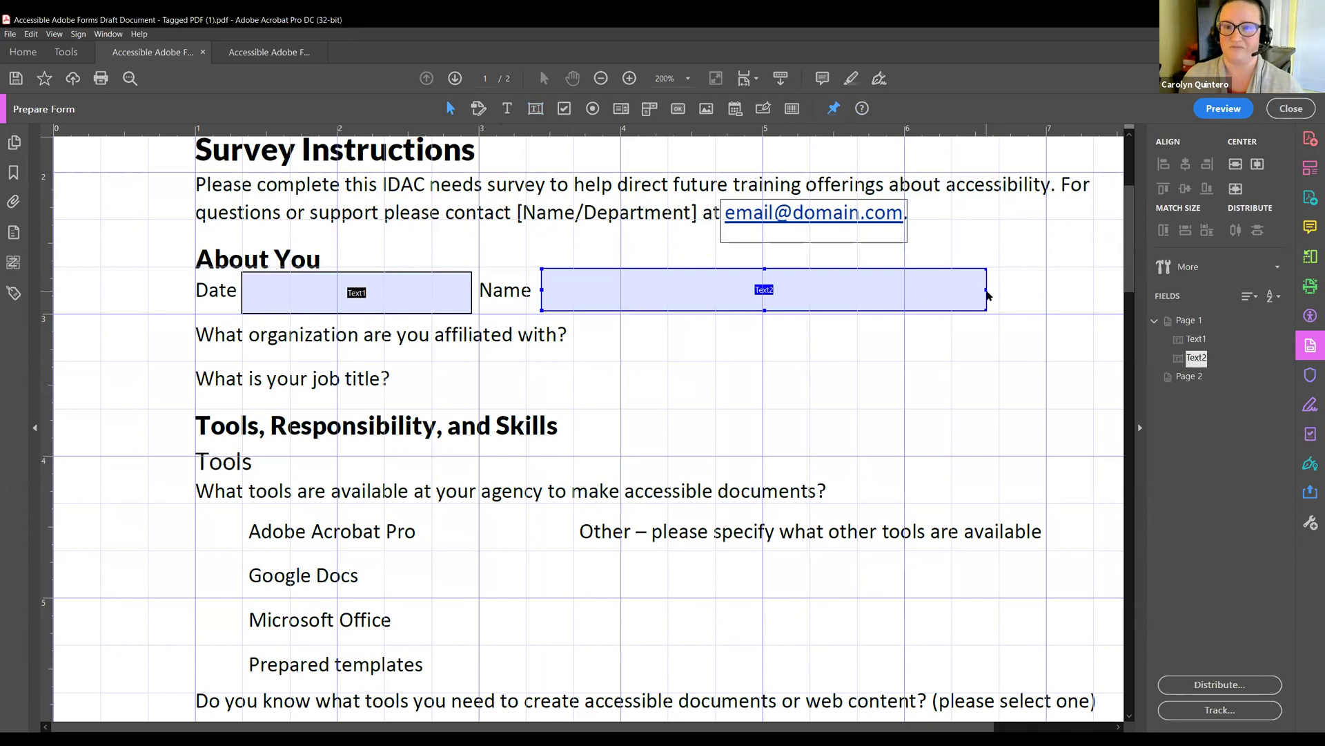
pyautogui.moveTo(988, 292); pyautogui.dragTo(1046, 279)
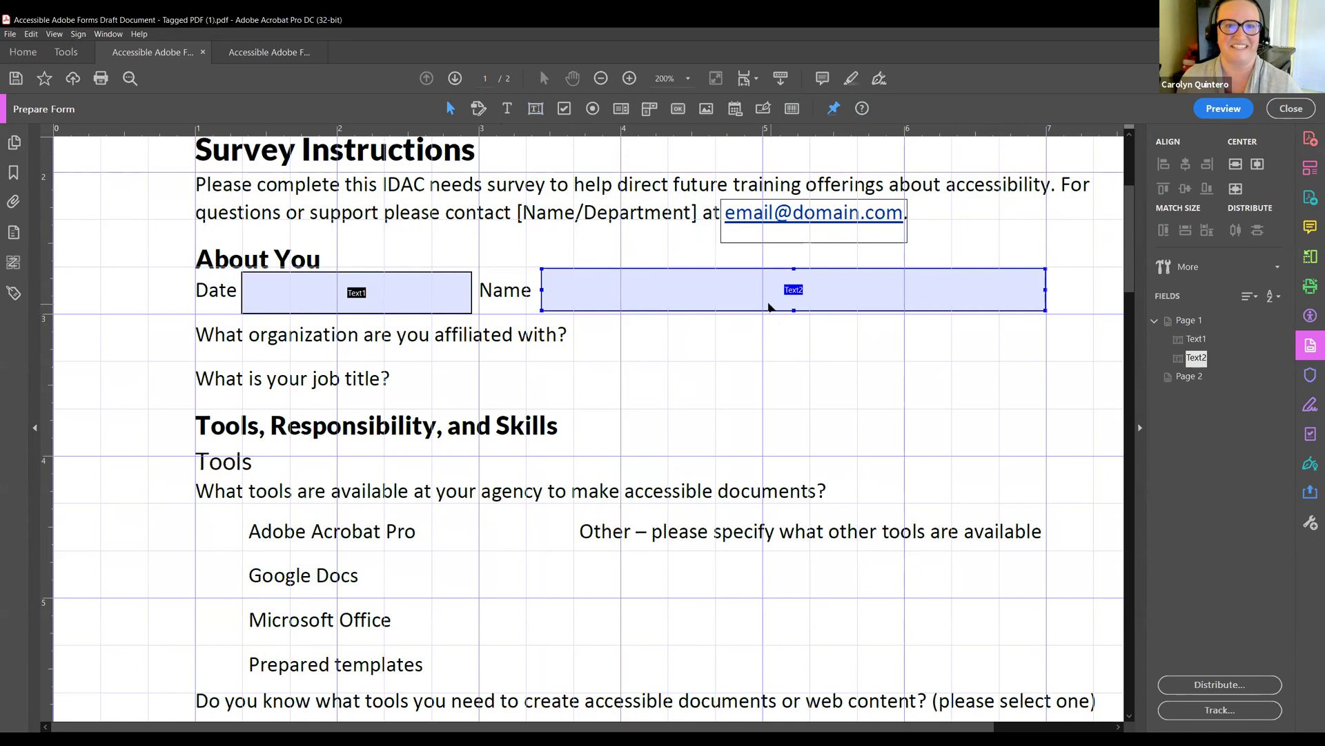
pyautogui.moveTo(771, 307); pyautogui.dragTo(771, 309)
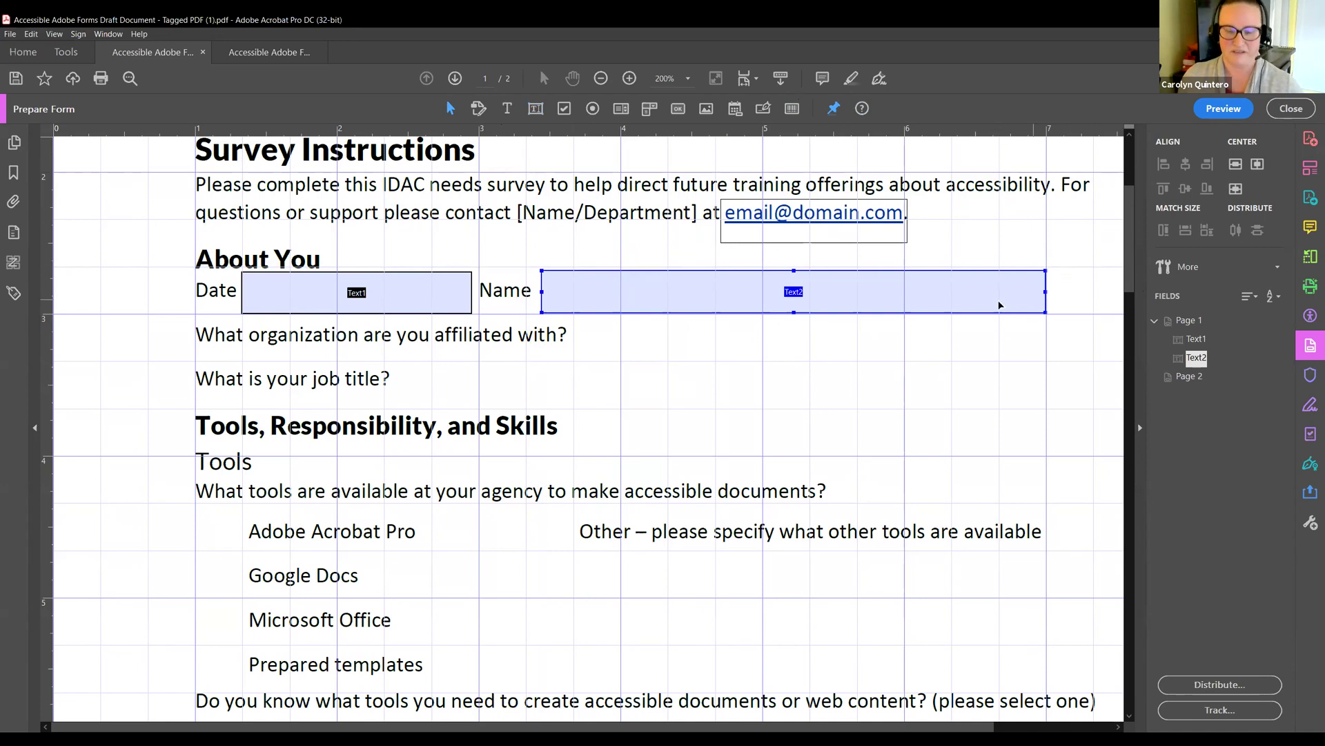
pyautogui.hotkey('ctrl', '-')
pyautogui.moveTo(880, 294); pyautogui.dragTo(985, 293)
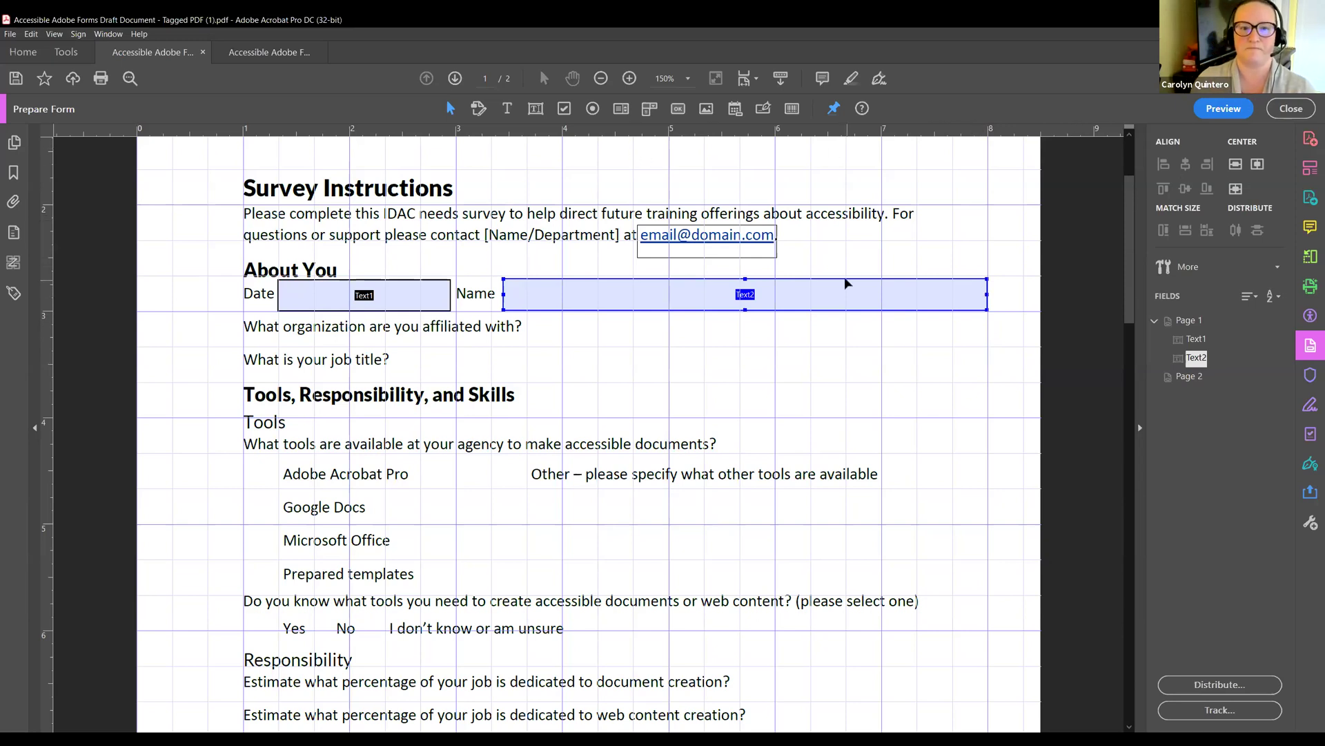
# Place Text3 and Text4 beside the organization and job title questions, stretching both to the margin.
pyautogui.click(536, 108)
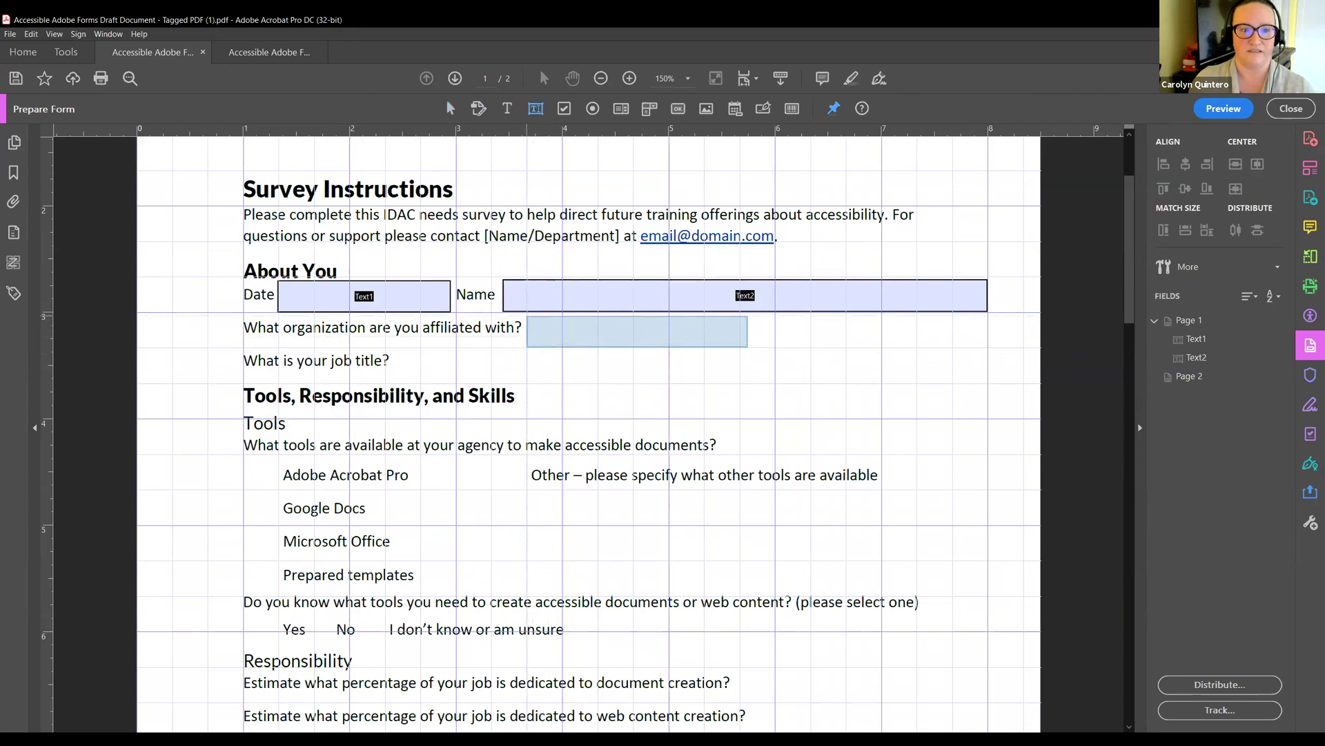
pyautogui.click(527, 316)
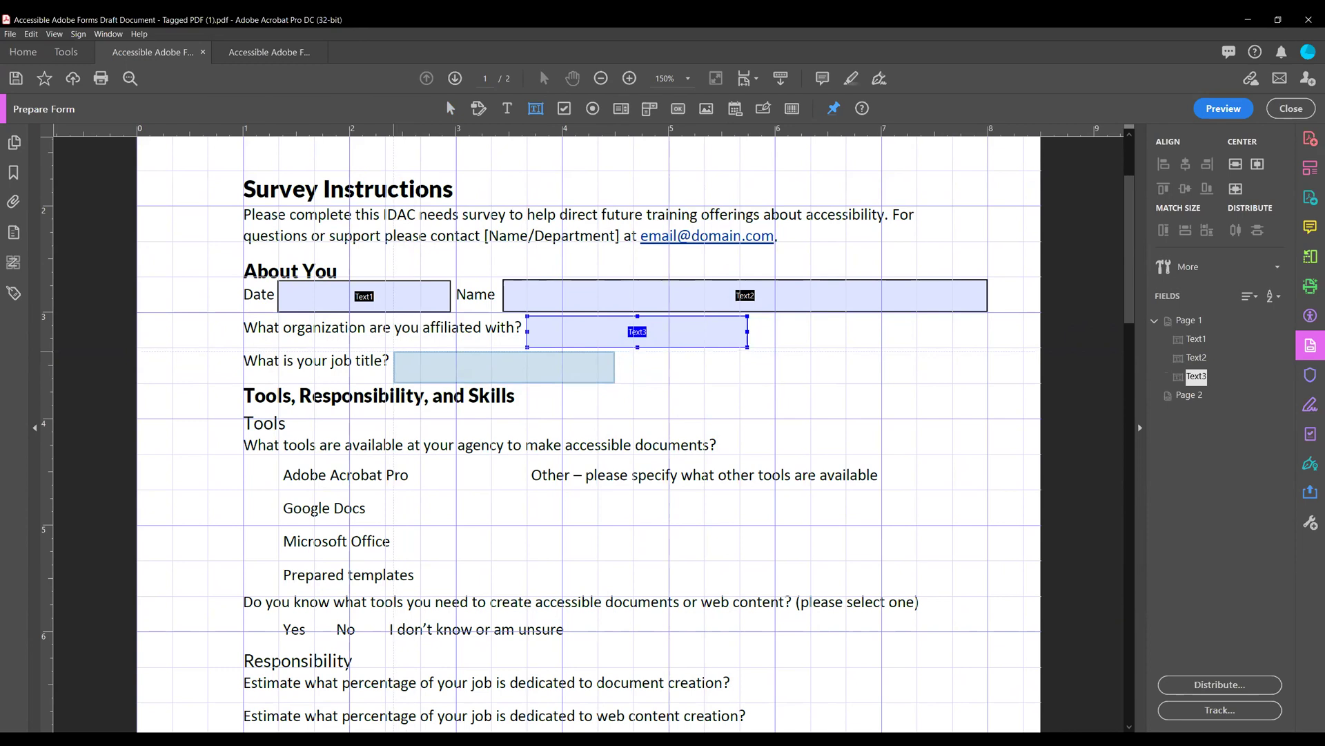
pyautogui.click(394, 352)
pyautogui.click(828, 110)
pyautogui.moveTo(749, 335); pyautogui.dragTo(987, 332)
pyautogui.moveTo(615, 369); pyautogui.dragTo(987, 371)
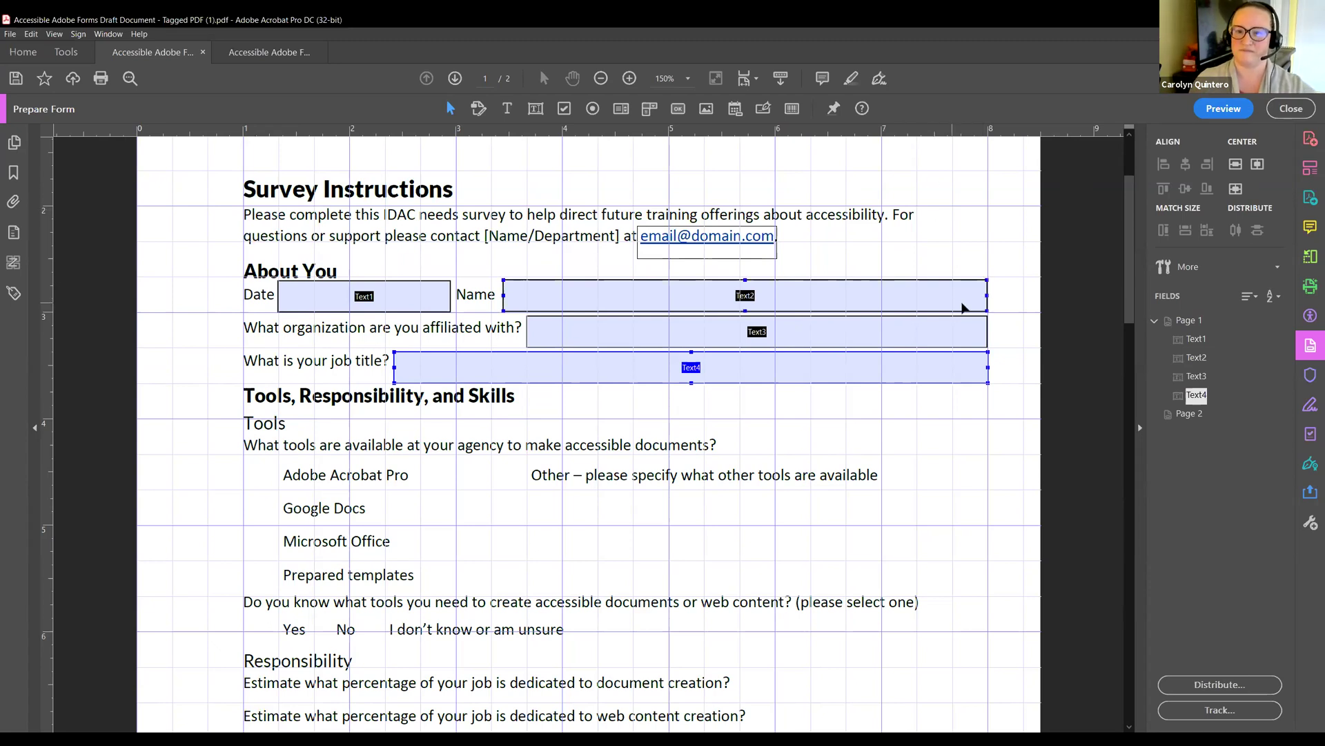
# Select Text4 and nudge its right edge into line with Text3.
pyautogui.keyDown('shift'); pyautogui.click(970, 330); pyautogui.keyUp('shift')
pyautogui.scroll(-1, 1021, 345)
pyautogui.click(988, 342)
pyautogui.moveTo(987, 342); pyautogui.dragTo(988, 342)
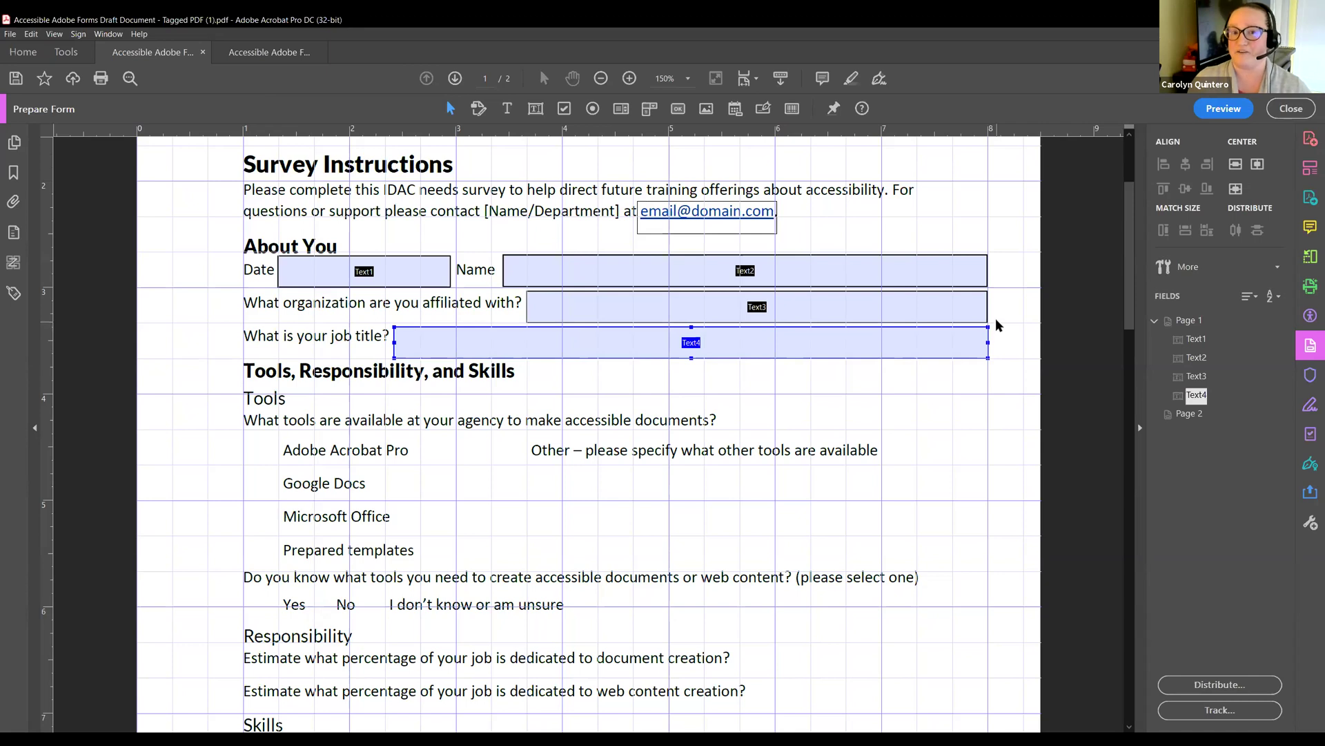
pyautogui.scroll(1, 1002, 313)
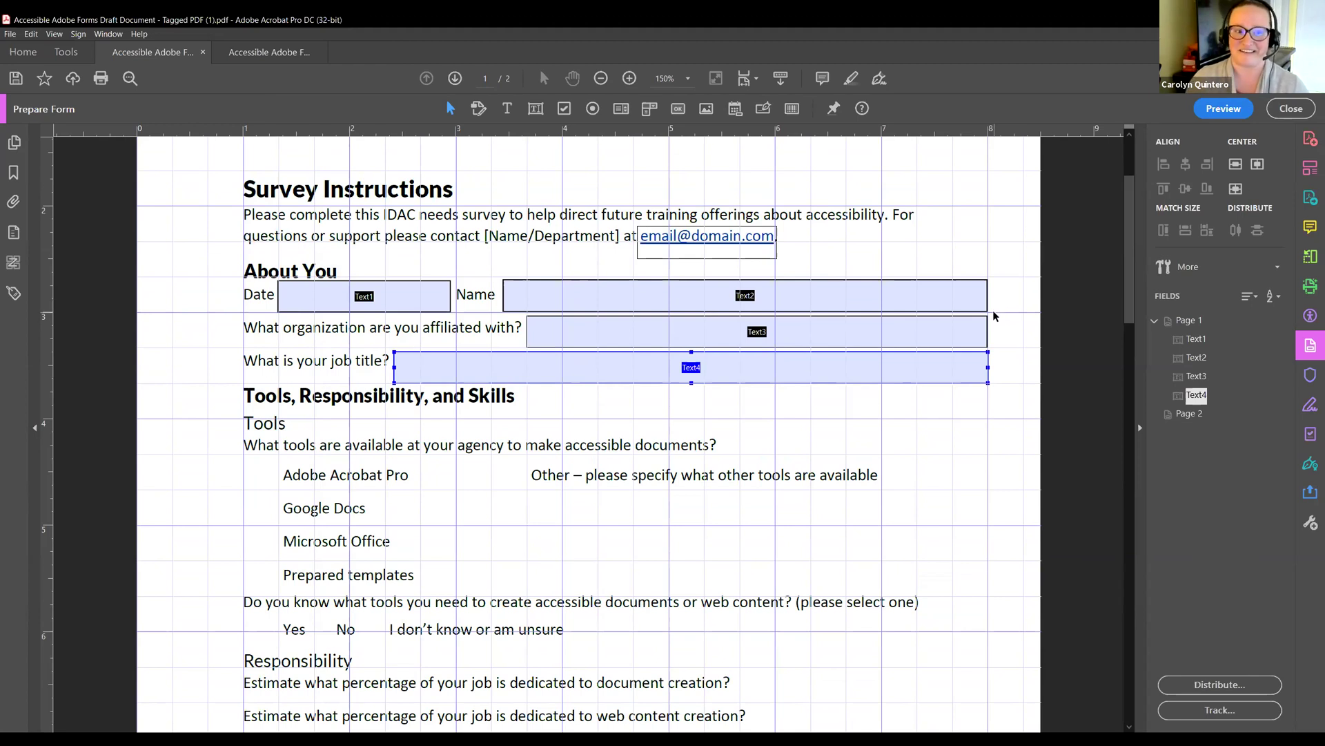
# Multi-select Text1 and Text3 with Text4 to check alignment, leaving only Text4 selected.
pyautogui.scroll(-1, 537, 344)
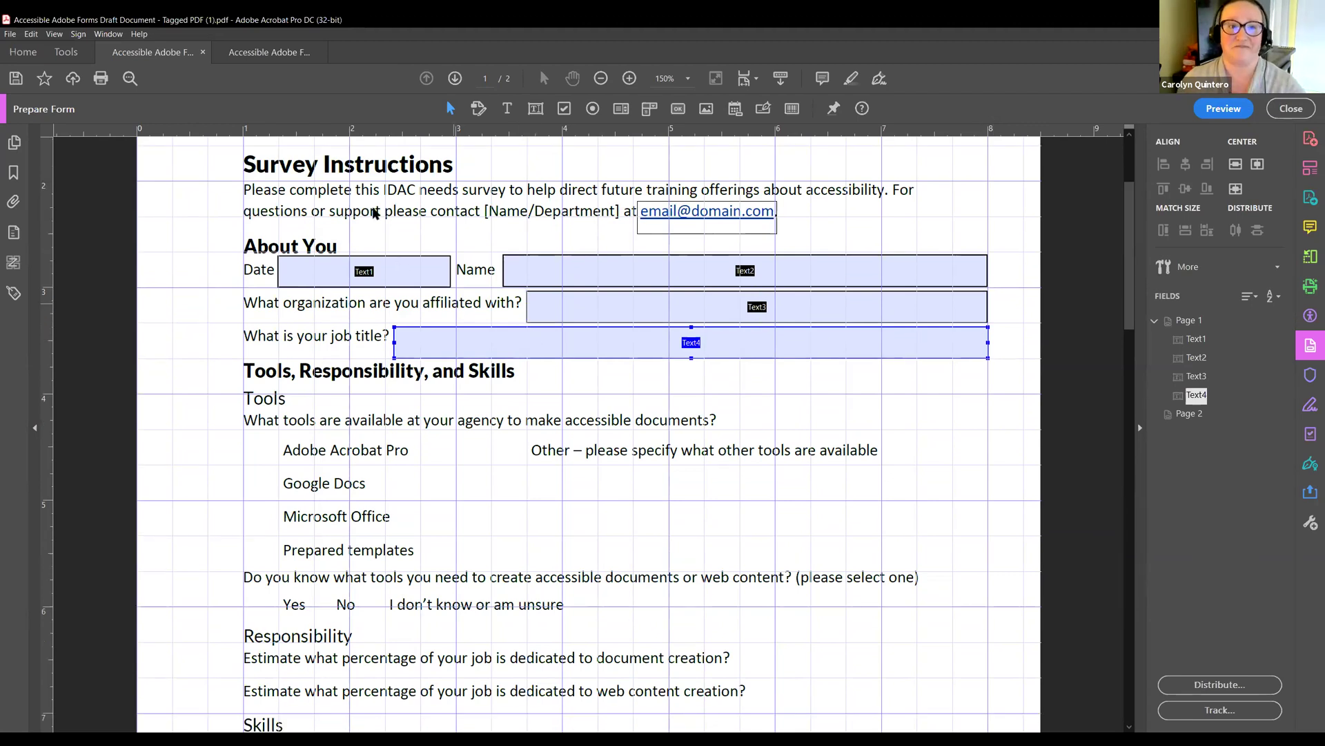
pyautogui.keyDown('shift'); pyautogui.click(610, 314); pyautogui.keyUp('shift')
pyautogui.keyDown('shift'); pyautogui.click(610, 314); pyautogui.keyUp('shift')
pyautogui.keyDown('shift'); pyautogui.click(396, 280); pyautogui.keyUp('shift')
pyautogui.keyDown('shift'); pyautogui.click(396, 280); pyautogui.keyUp('shift')
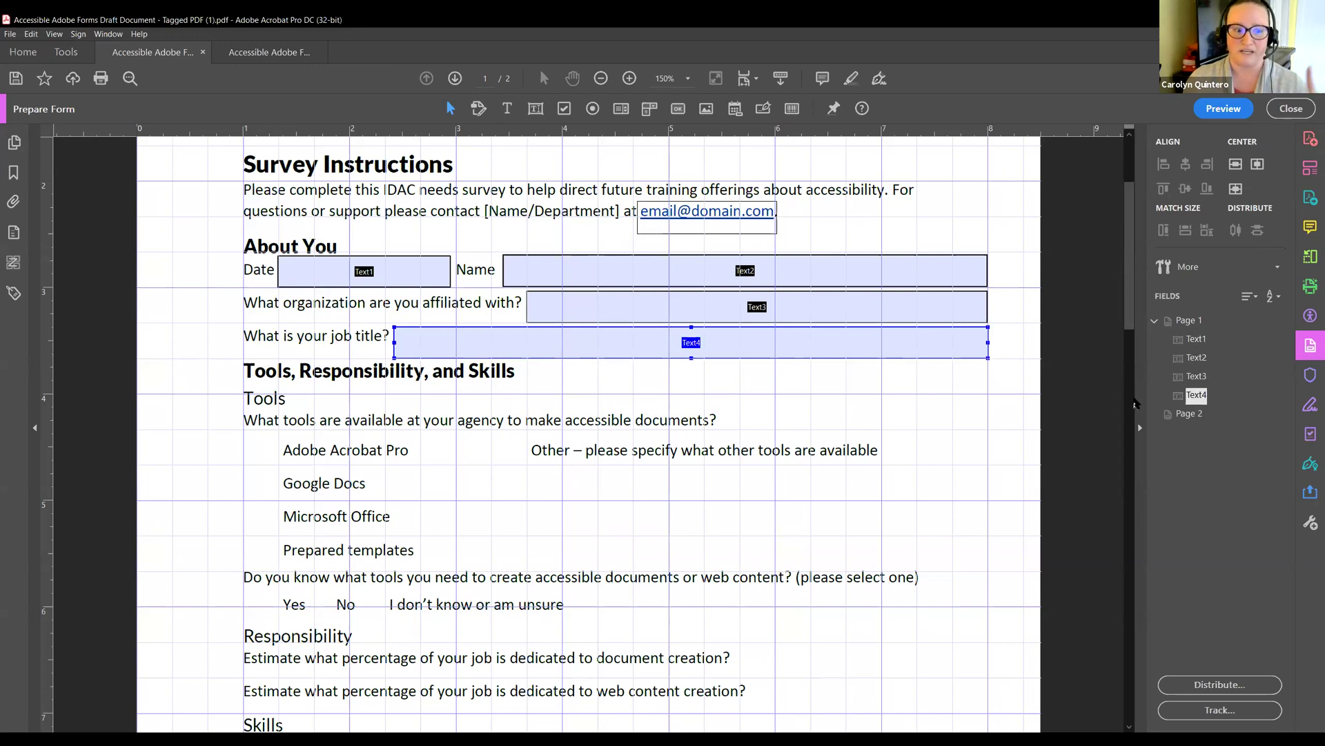
pyautogui.scroll(-2, 694, 606)
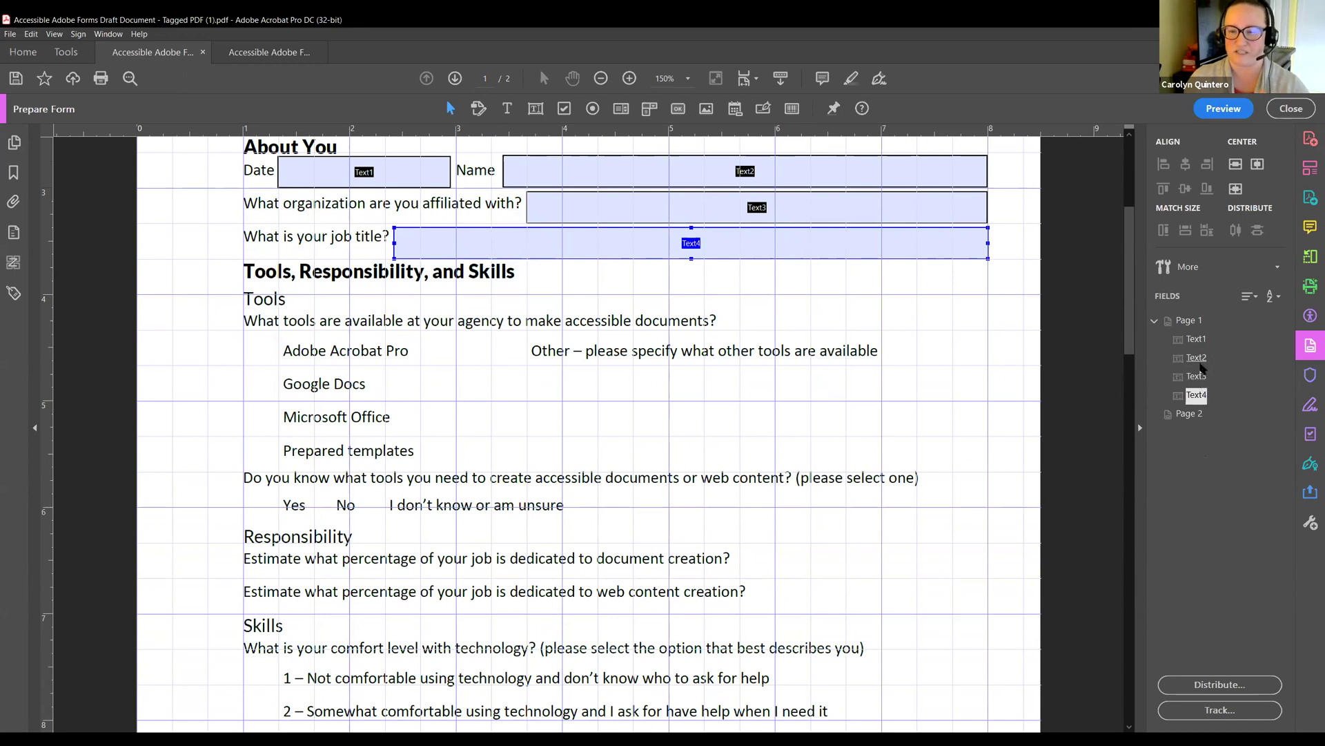
# Add answer fields Text5 and Text6 for the document-creation and web-content percentage questions.
pyautogui.click(536, 108)
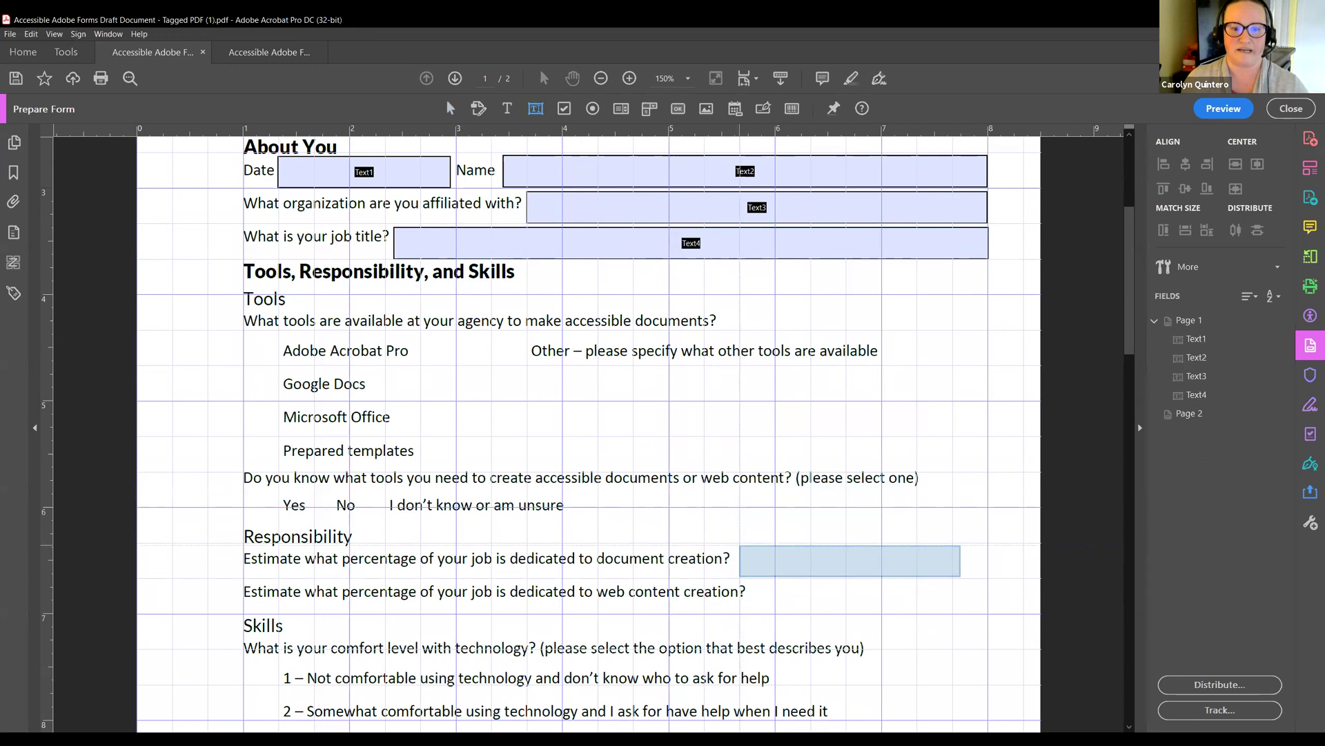
pyautogui.click(741, 547)
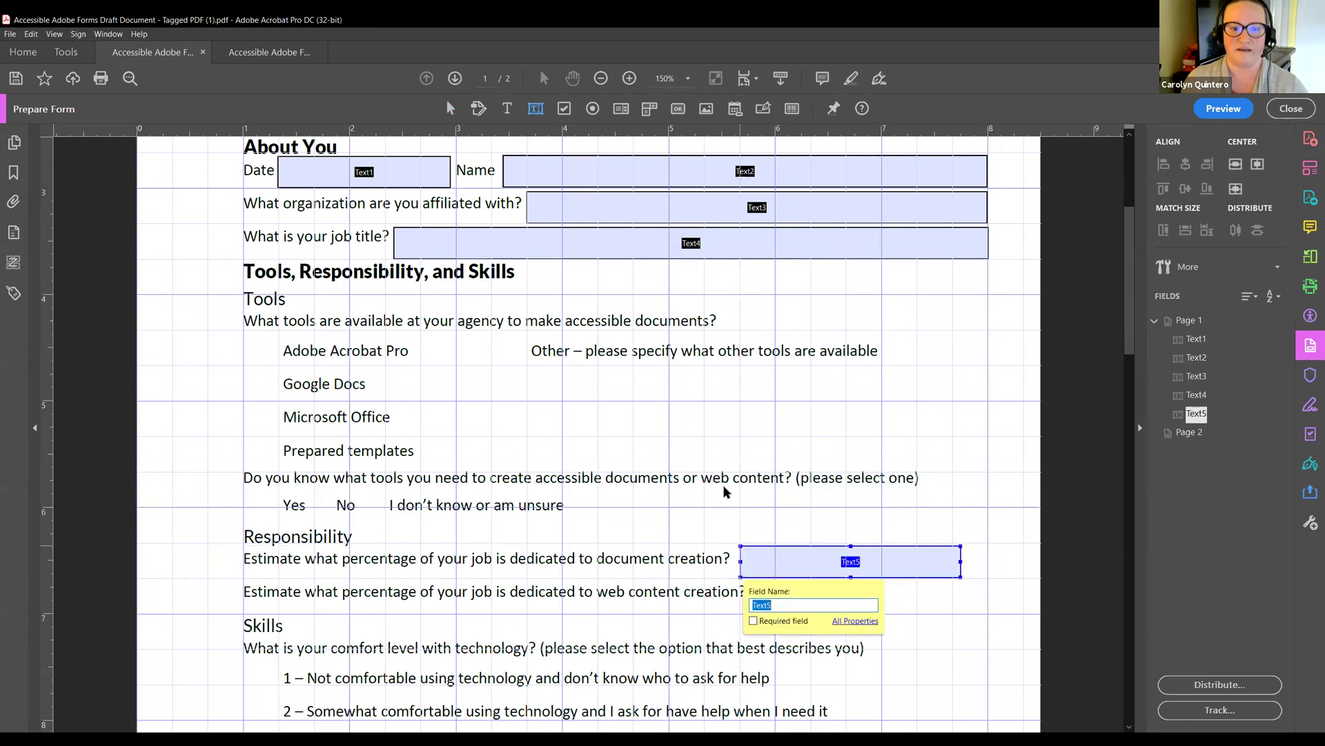
pyautogui.click(535, 108)
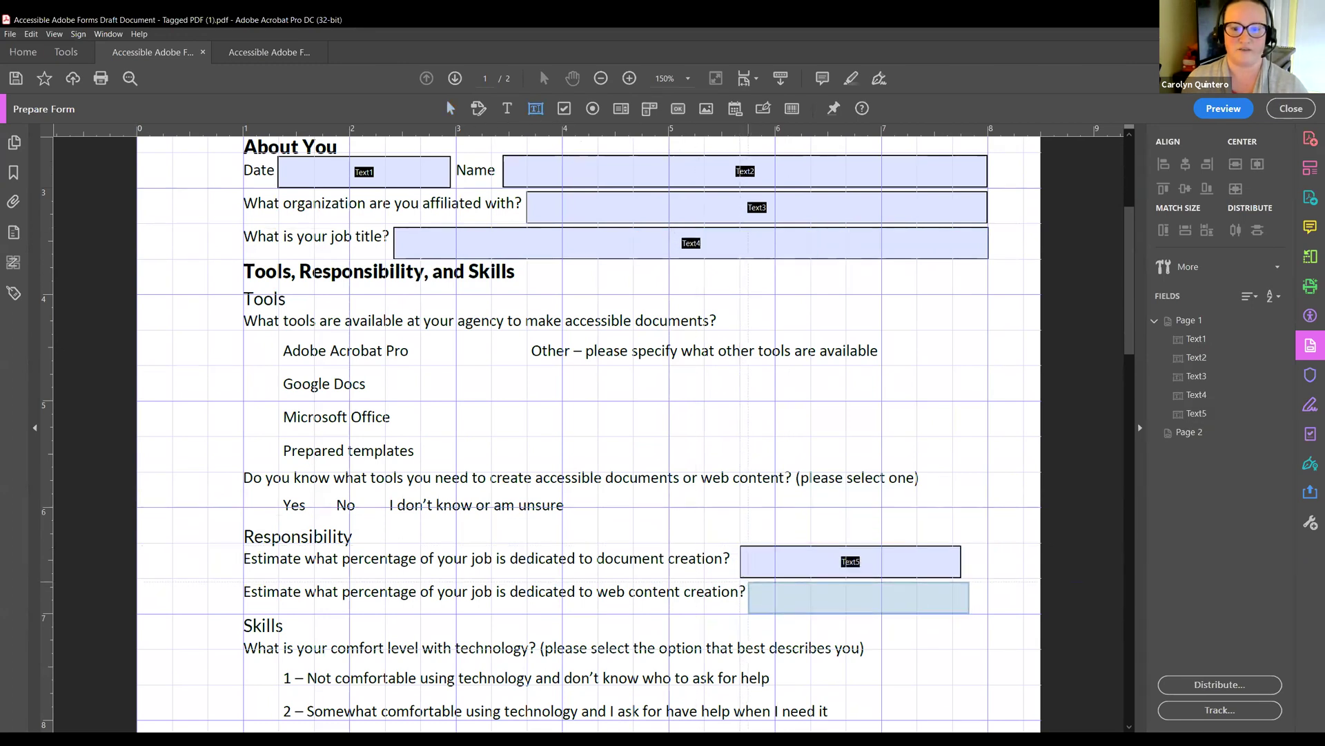
pyautogui.click(749, 582)
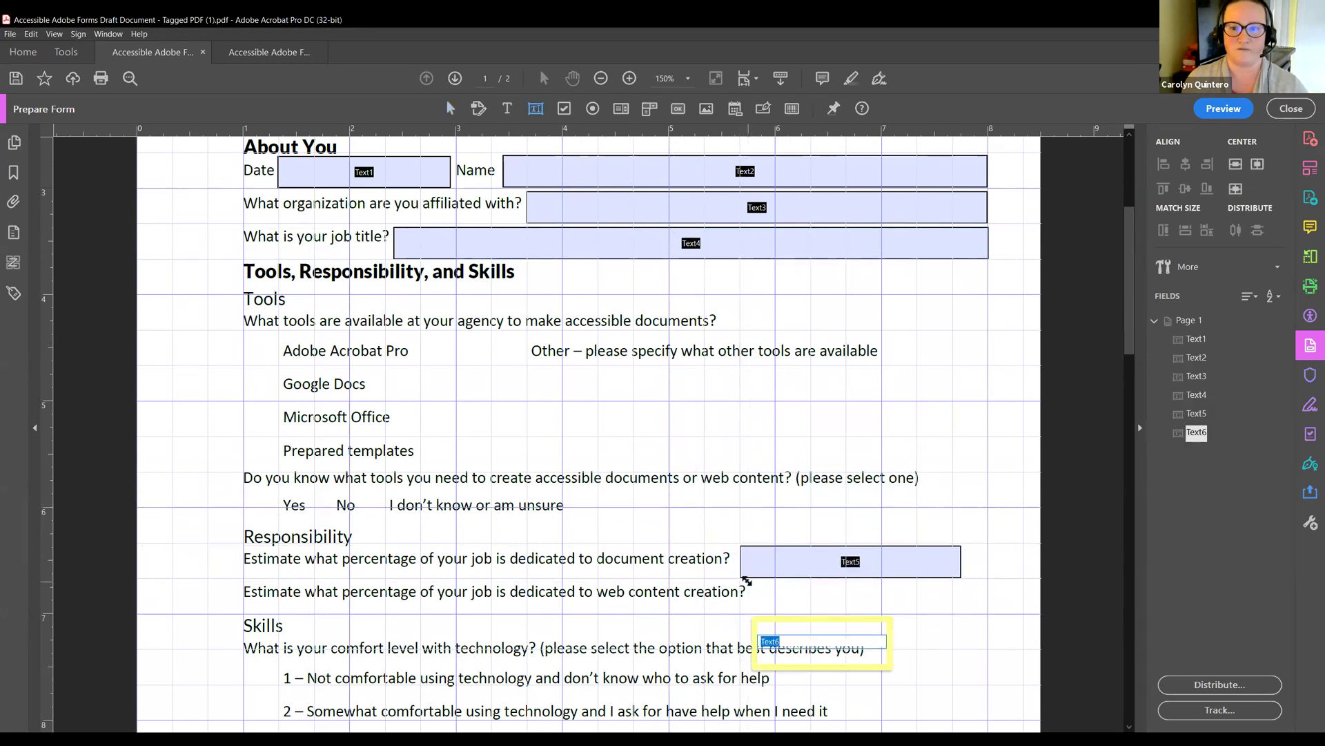
# Add Check Box7 beside Adobe Acrobat Pro and move it right after Text4 in the field order.
pyautogui.click(564, 109)
pyautogui.click(265, 353)
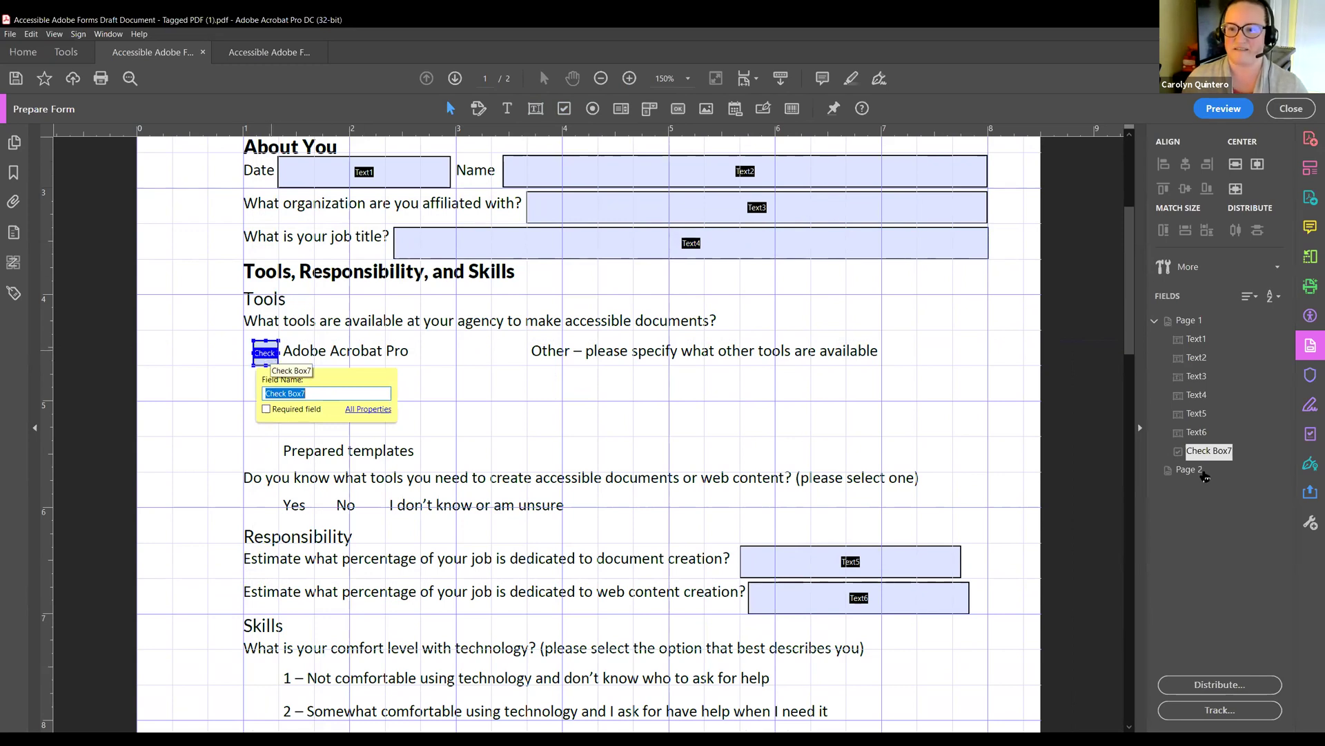
pyautogui.moveTo(1208, 451); pyautogui.dragTo(1202, 407)
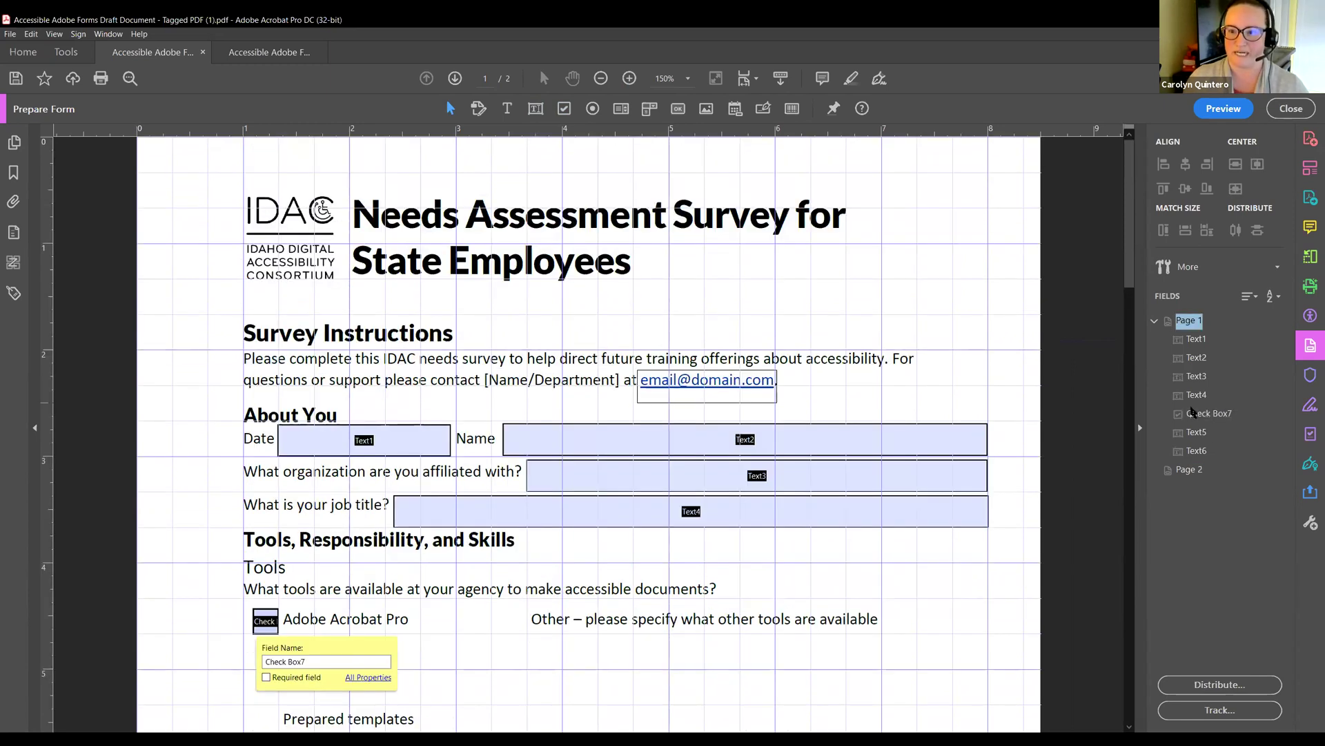
pyautogui.scroll(-2, 524, 138)
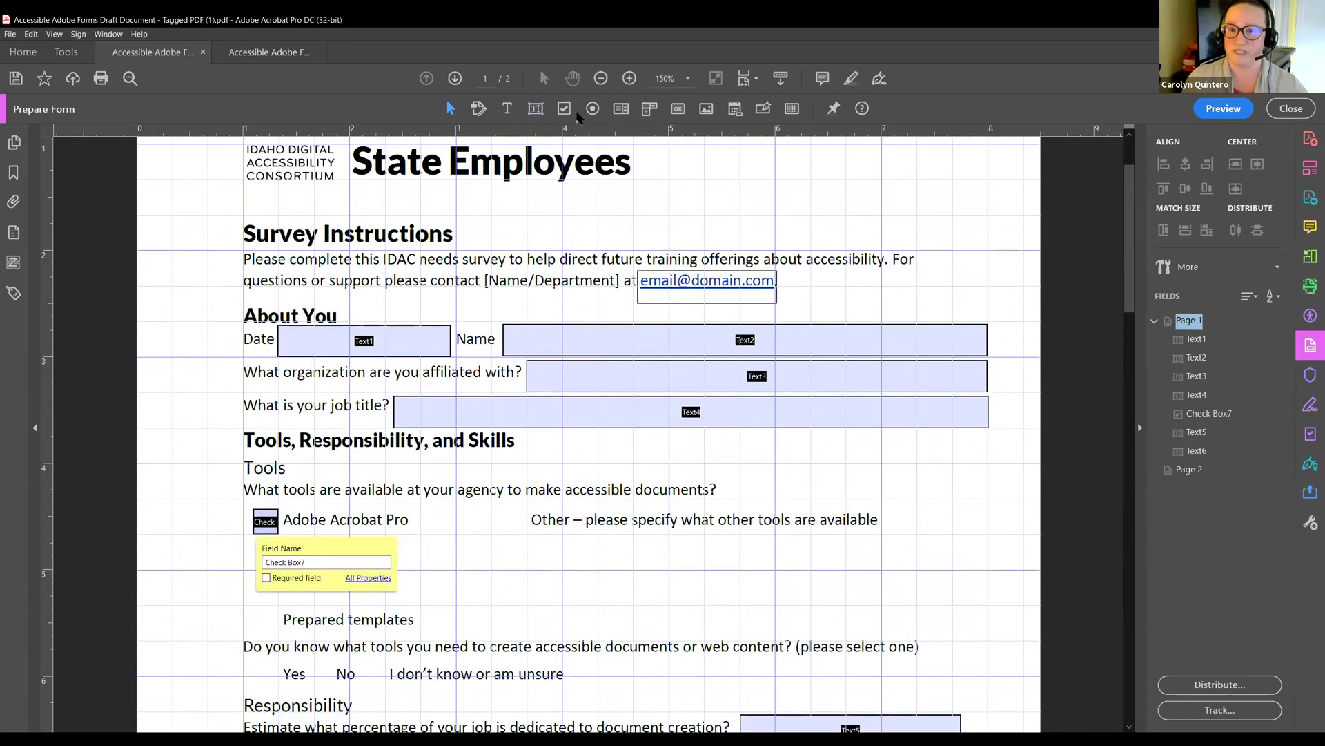
pyautogui.click(566, 110)
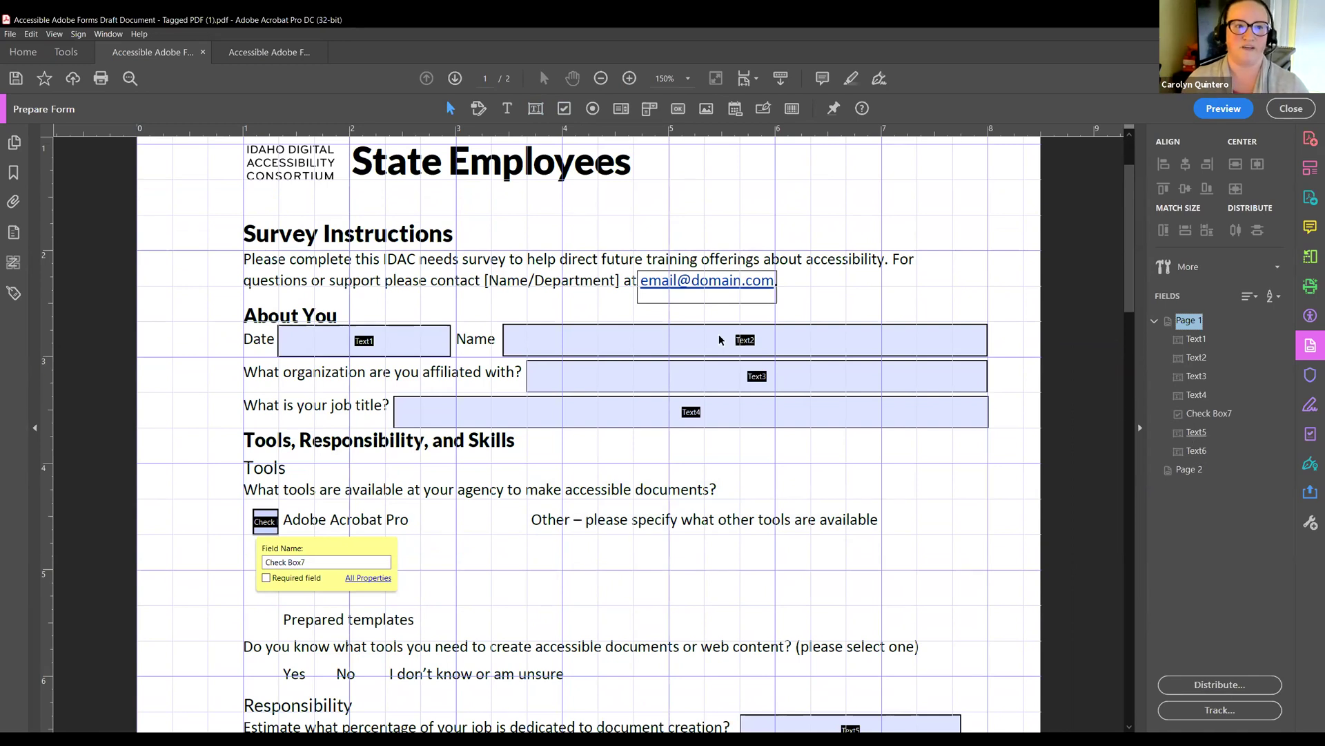
pyautogui.scroll(-1, 265, 533)
pyautogui.scroll(-1, 251, 467)
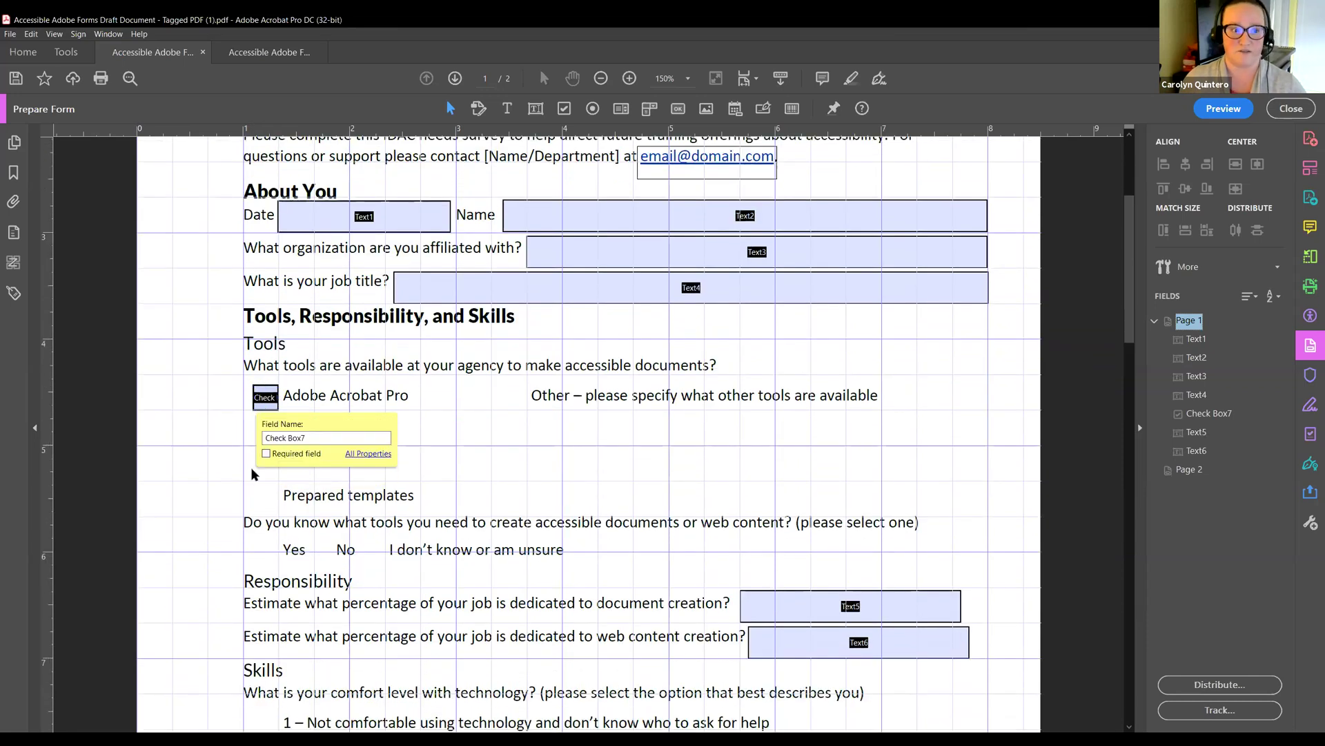
pyautogui.scroll(-1, 250, 467)
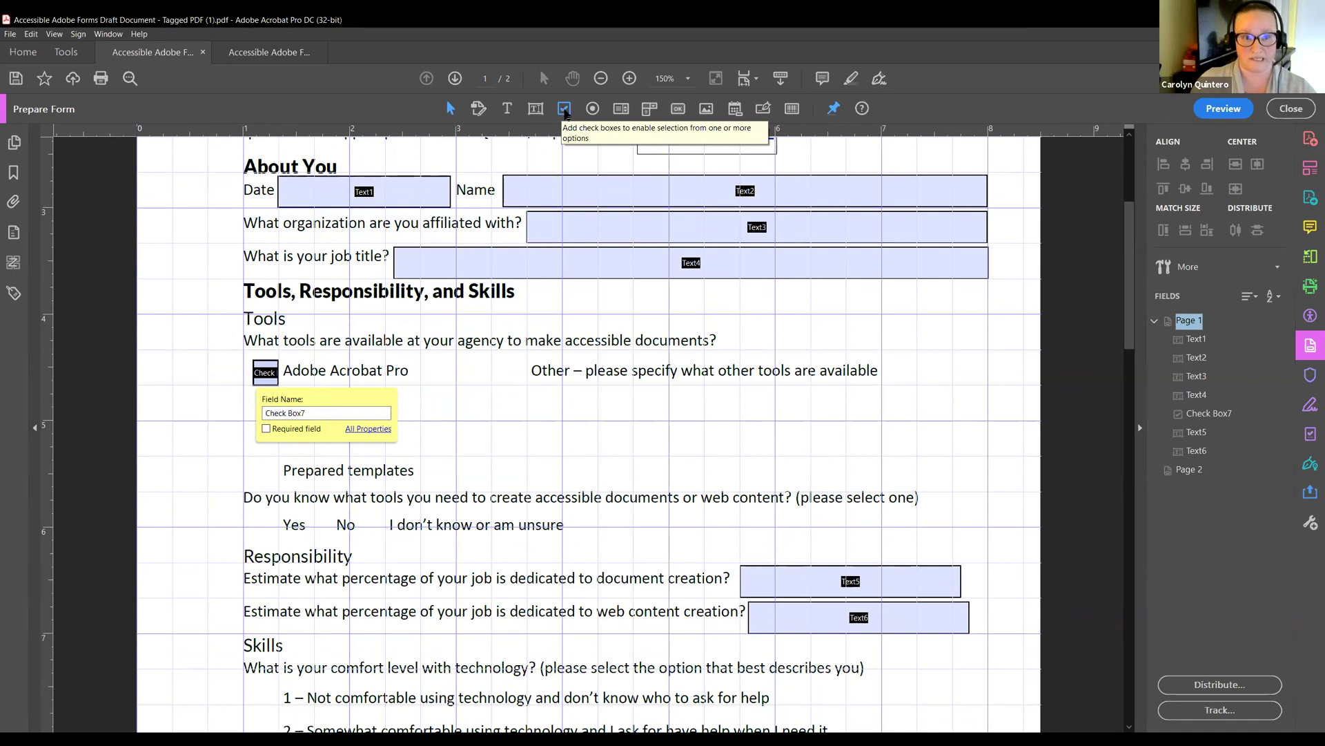
# Place Check Box8–11 beside Google Docs, Microsoft Office, Prepared templates and Other, then stop placing boxes.
pyautogui.click(564, 109)
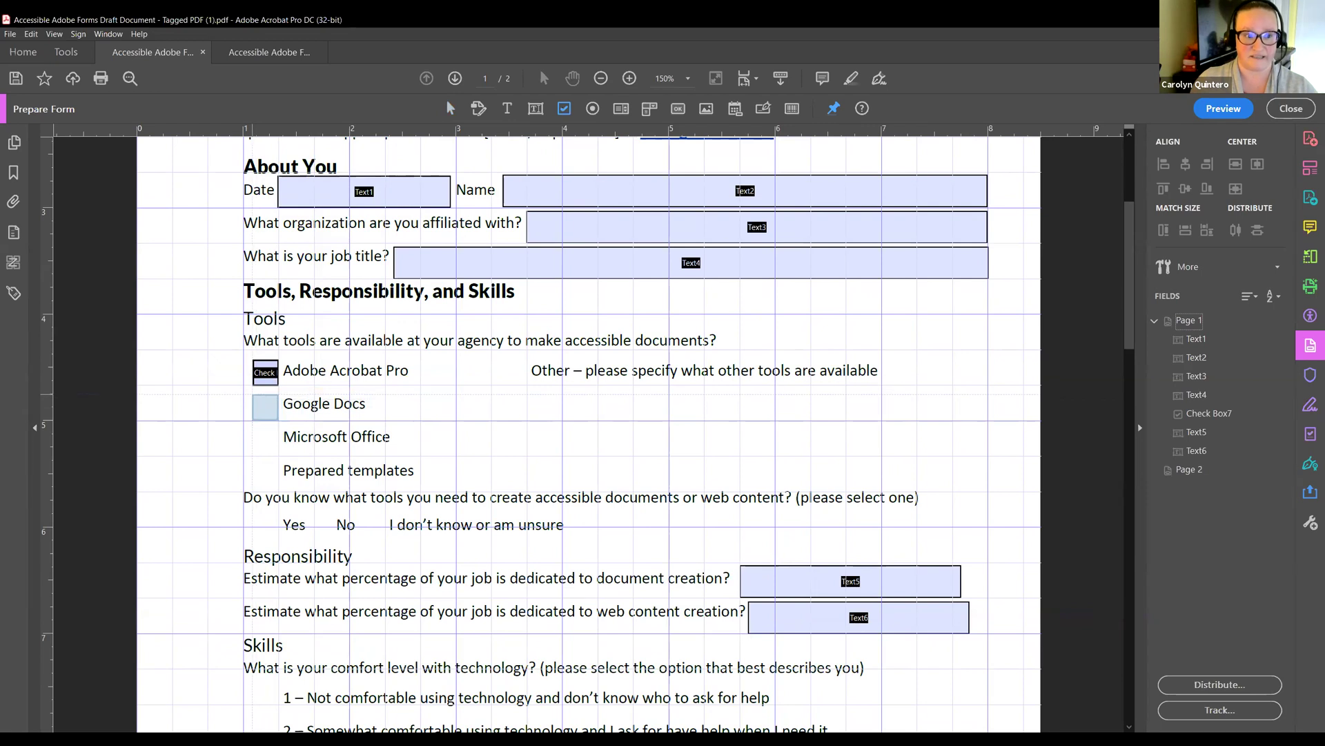
pyautogui.click(265, 407)
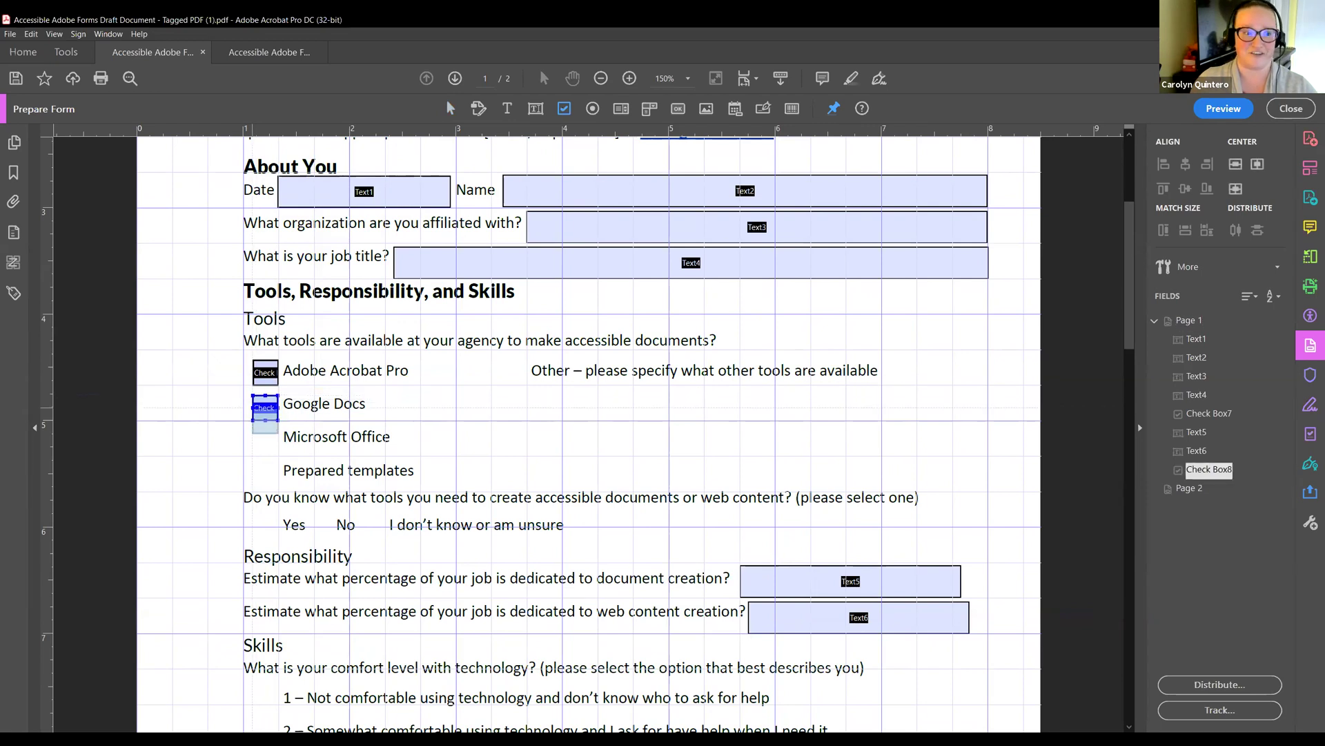
pyautogui.click(265, 442)
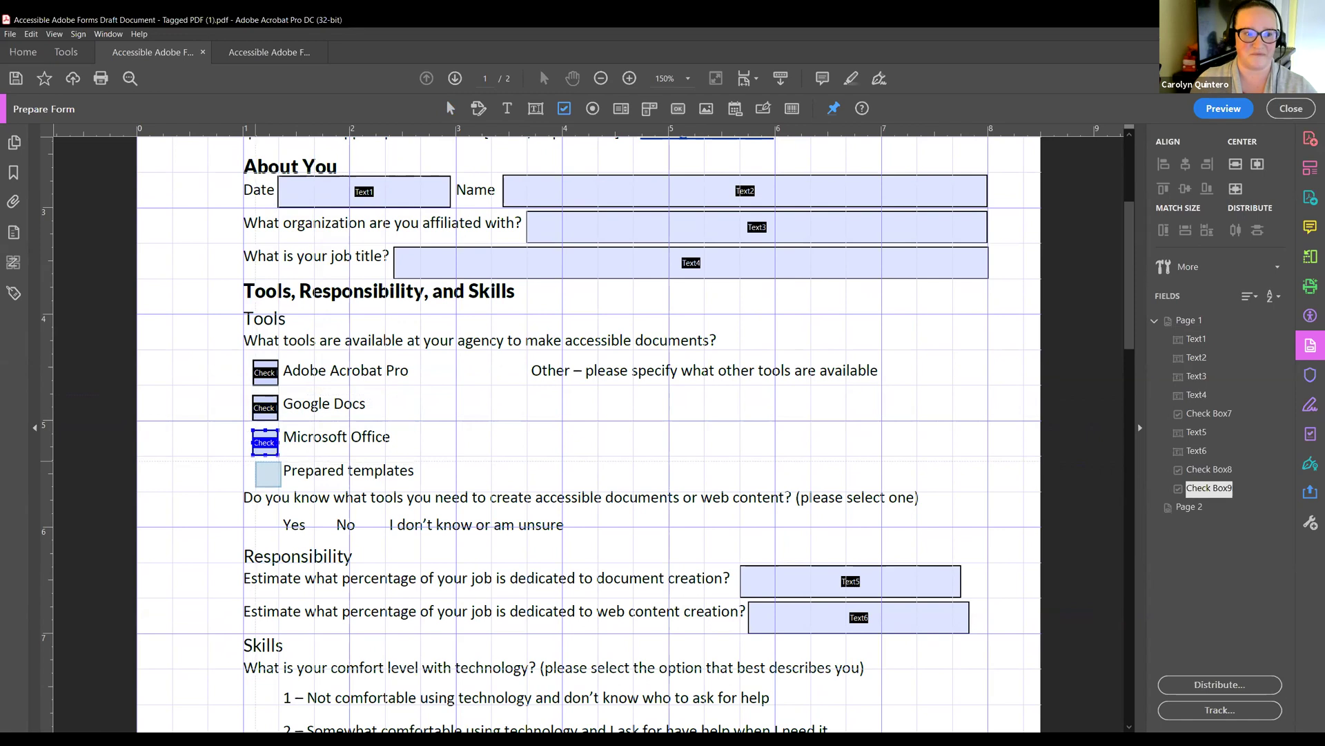
pyautogui.click(266, 472)
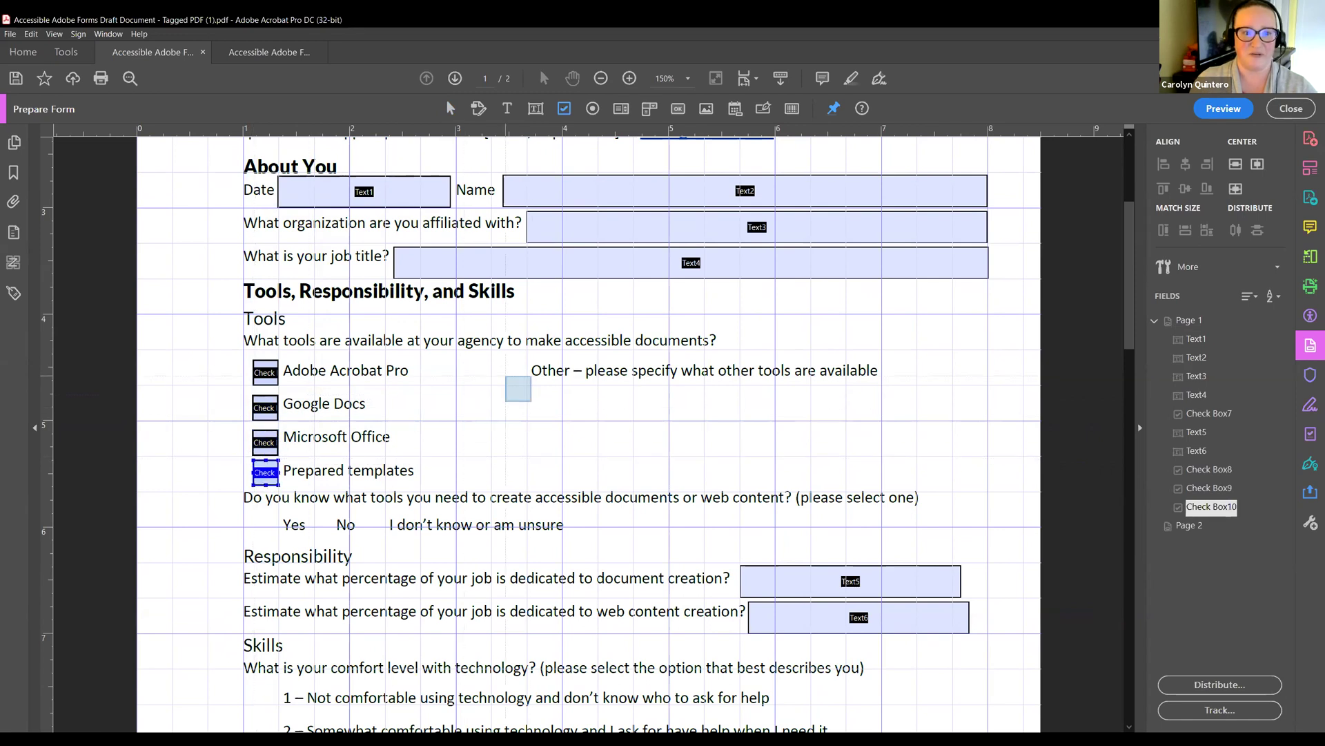
pyautogui.click(513, 372)
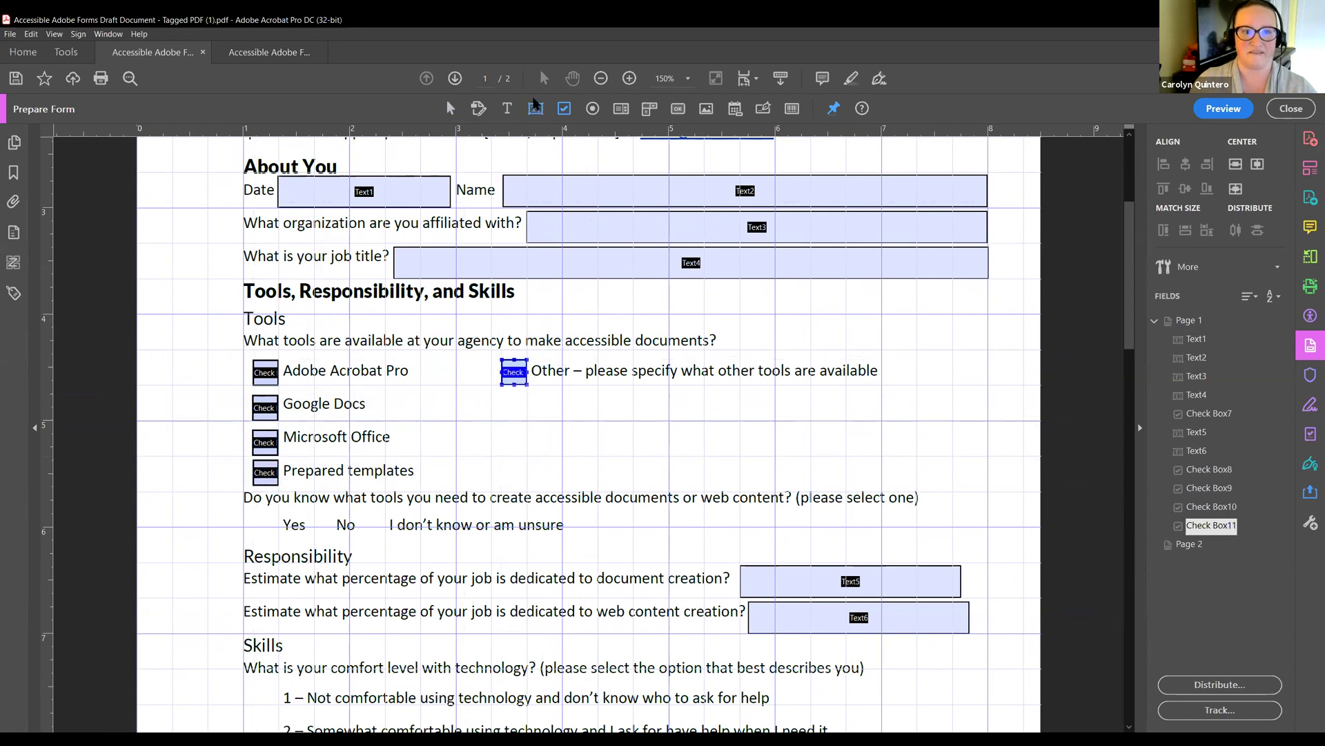
pyautogui.press('Escape')
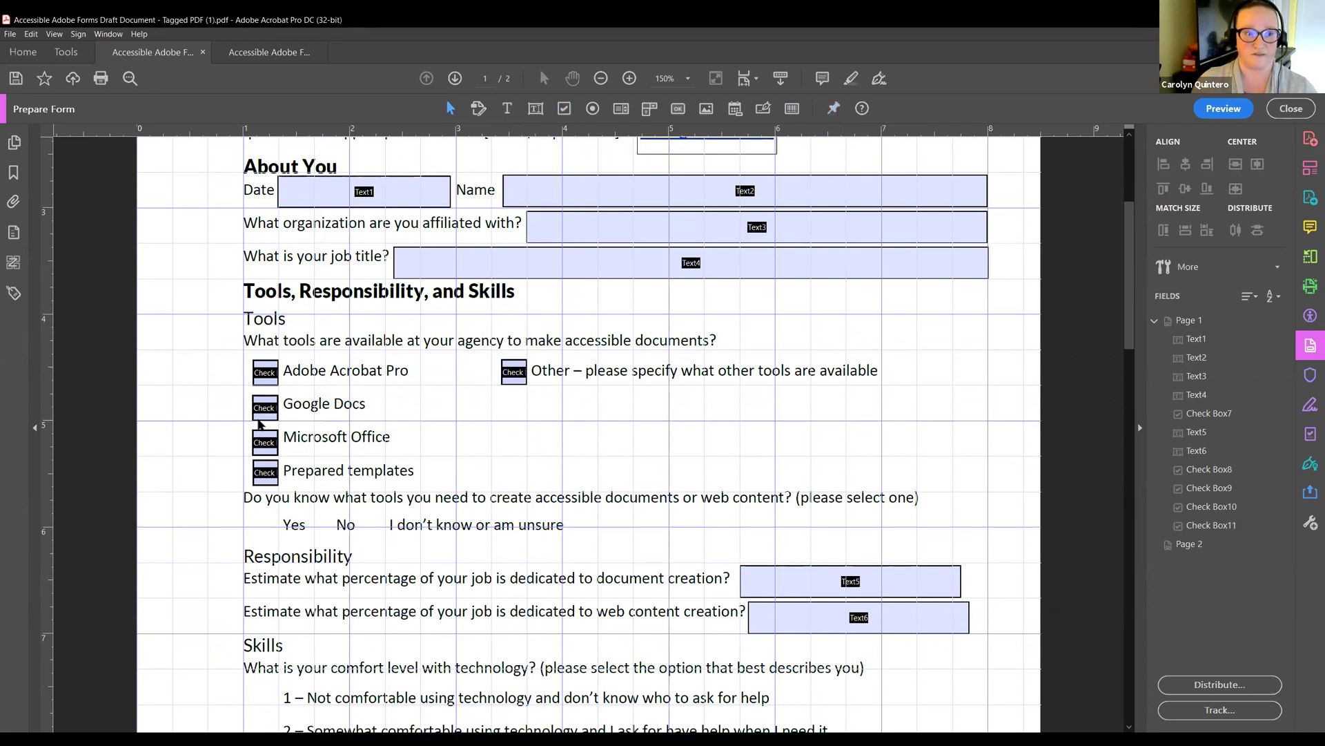
# Make a first attempt at selecting the tool check boxes, then clear the selection.
pyautogui.click(265, 373)
pyautogui.keyDown('ctrl'); pyautogui.click(264, 408); pyautogui.keyUp('ctrl')
pyautogui.moveTo(341, 479); pyautogui.dragTo(341, 479)
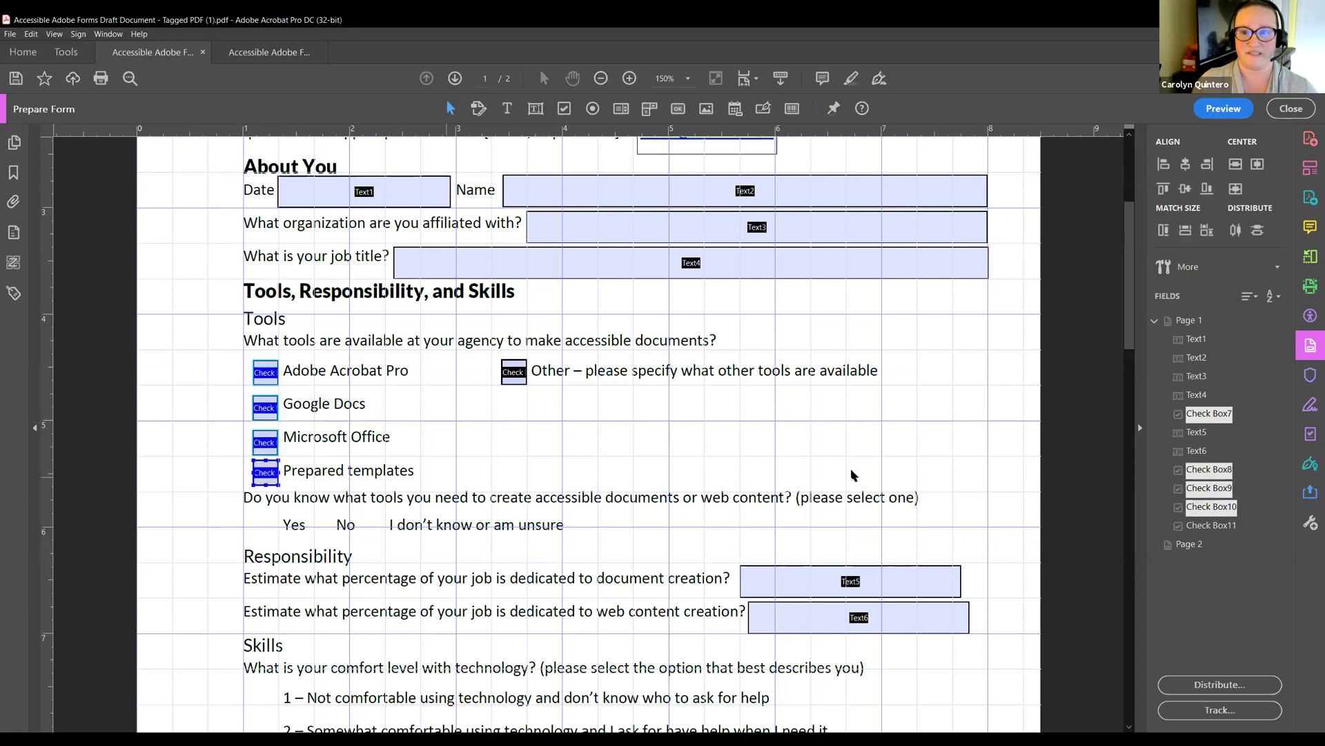
pyautogui.click(264, 374)
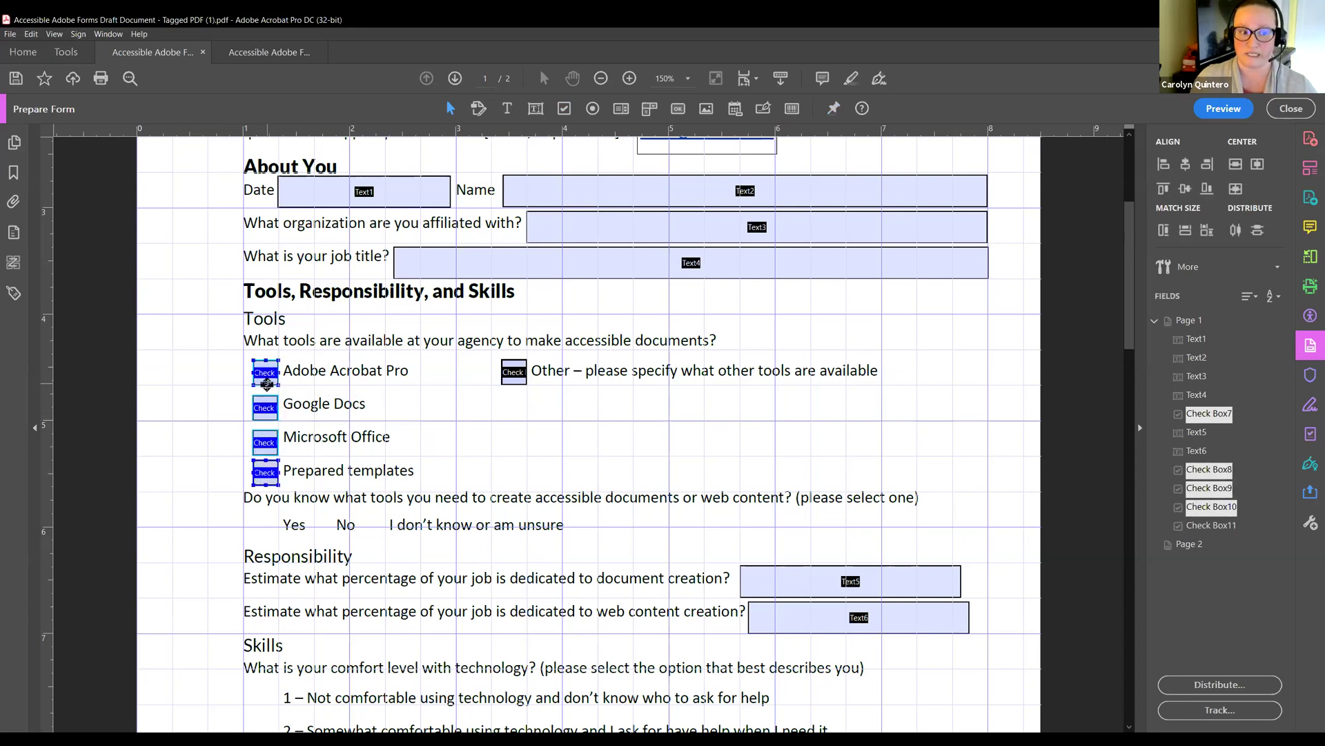
pyautogui.click(270, 475)
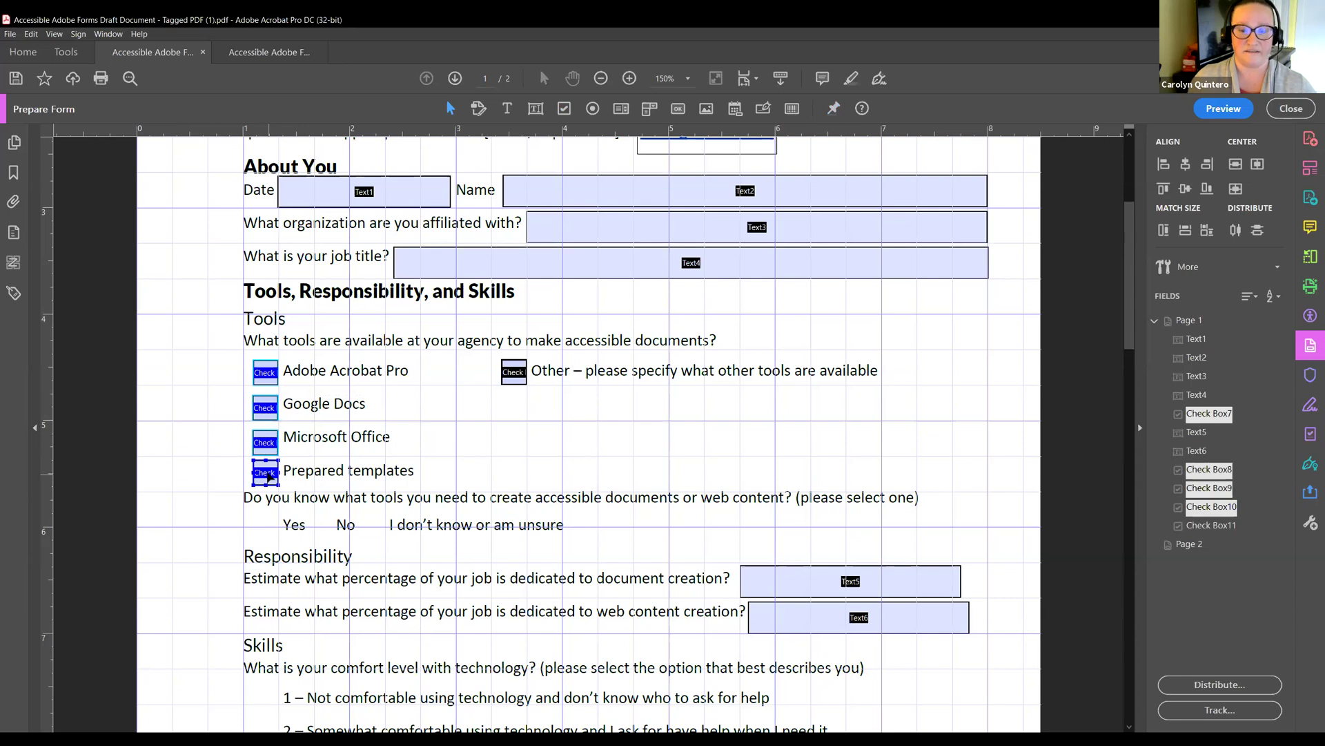
pyautogui.keyDown('ctrl'); pyautogui.click(514, 372); pyautogui.keyUp('ctrl')
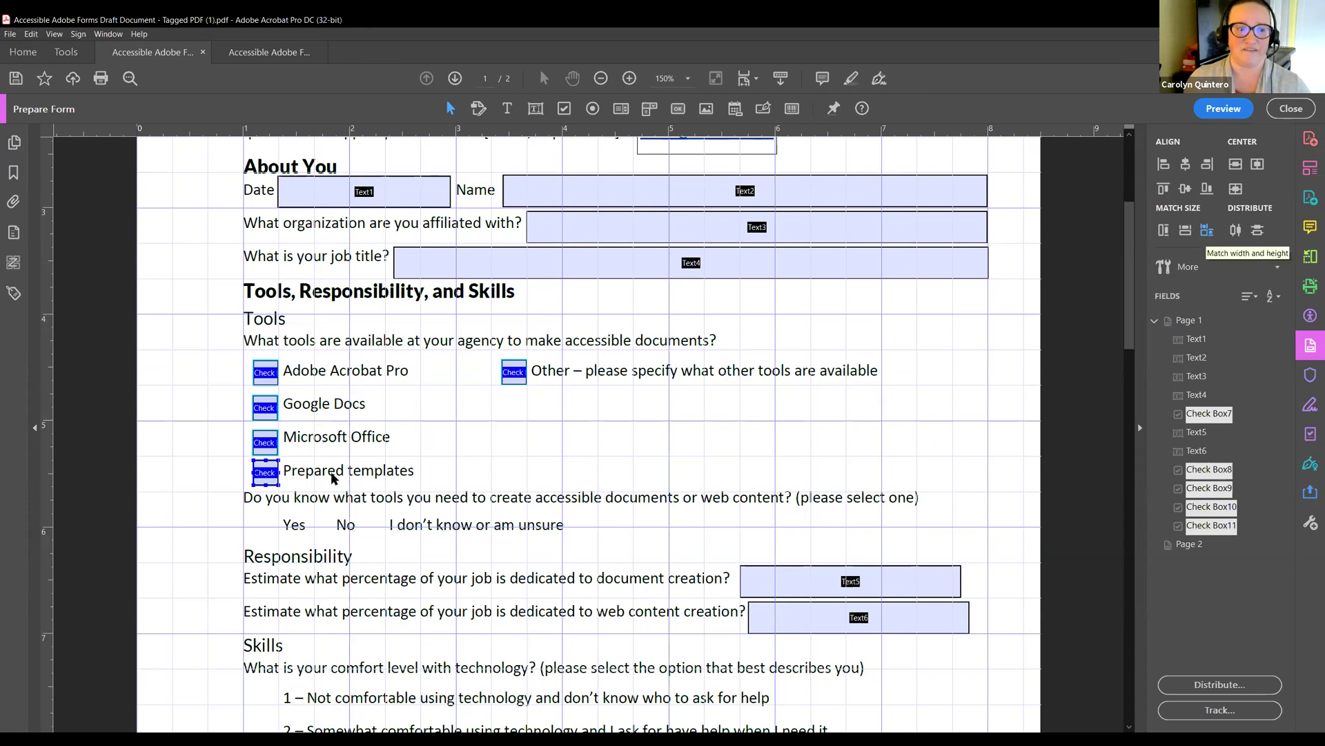
pyautogui.click(412, 406)
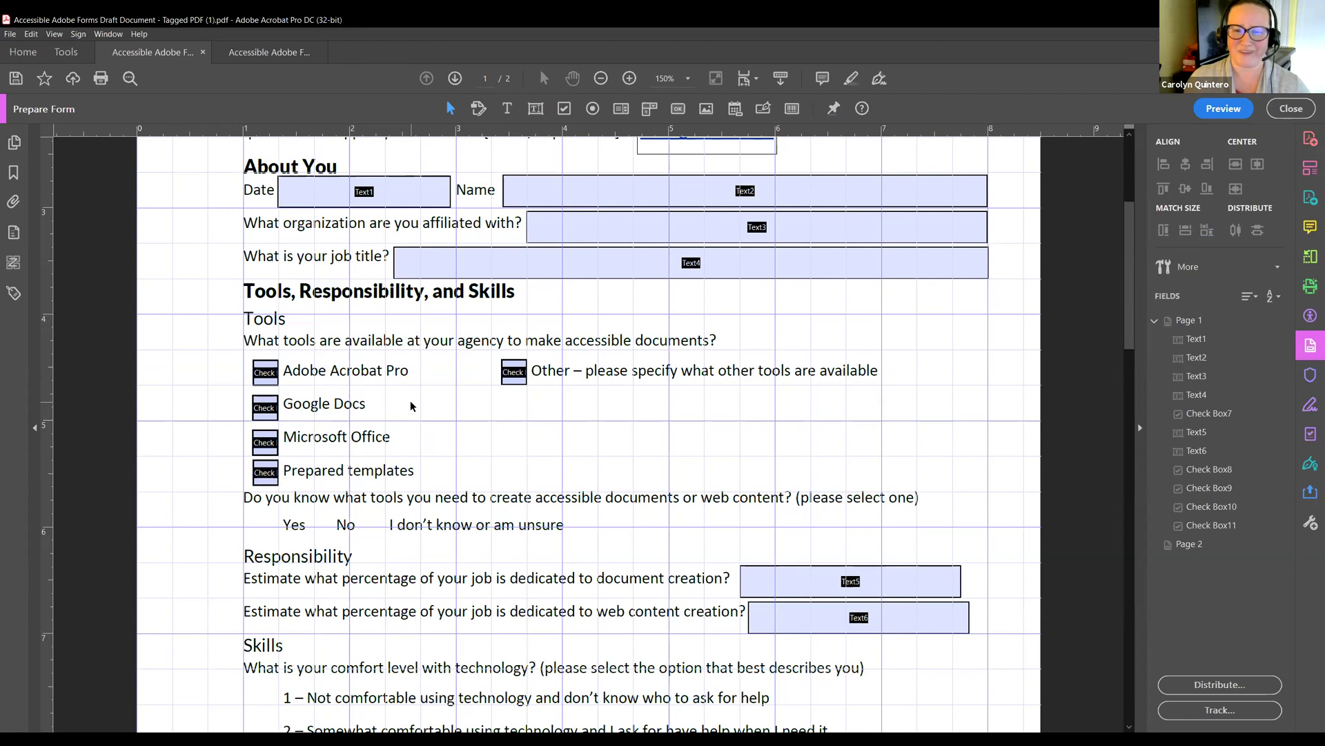
# Distribute the Acrobat Pro, Google Docs, Microsoft Office and Prepared templates check boxes vertically.
pyautogui.click(269, 376)
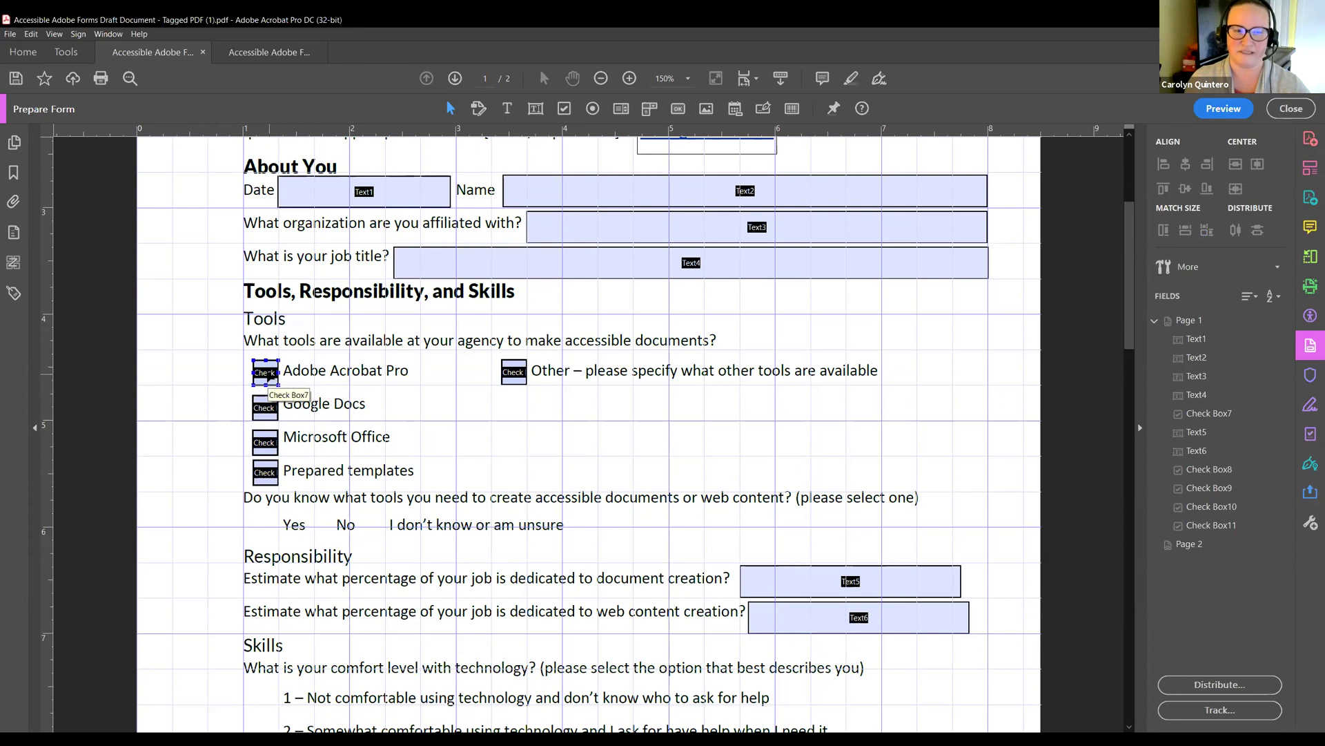
pyautogui.click(267, 390)
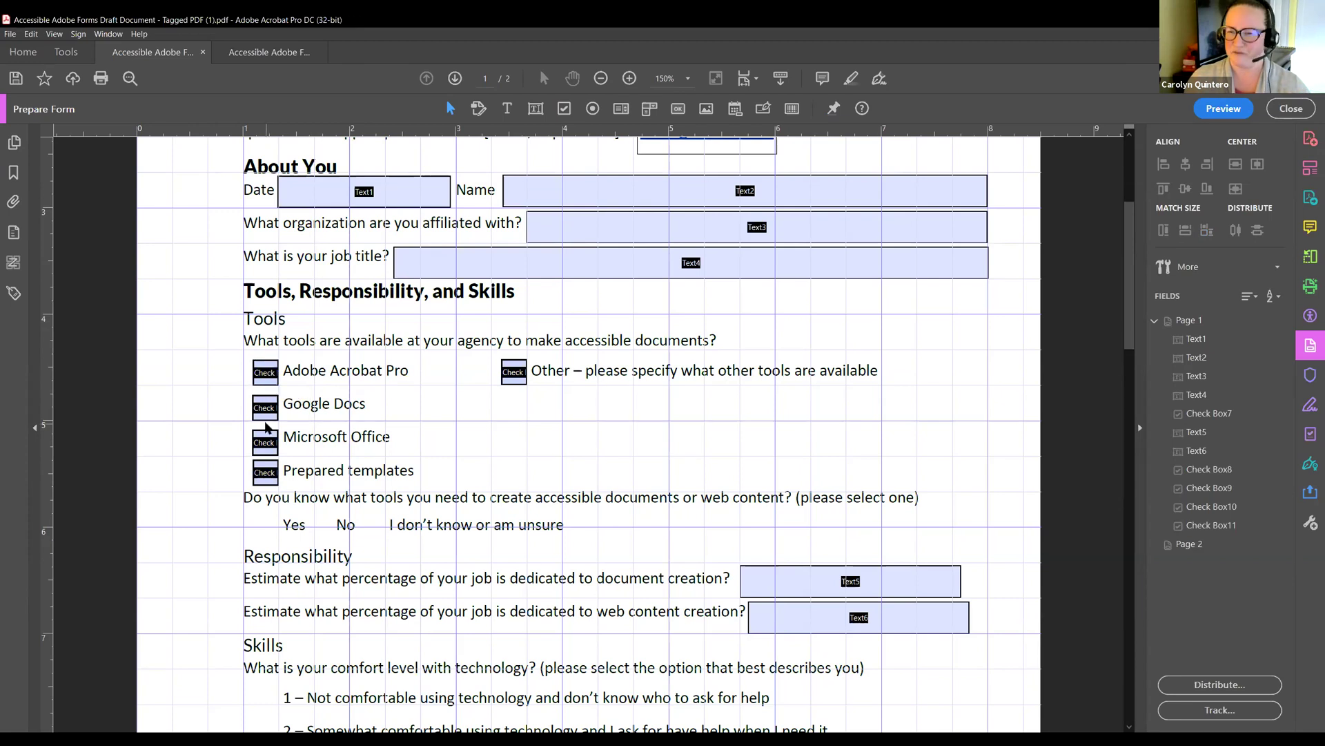
pyautogui.click(269, 374)
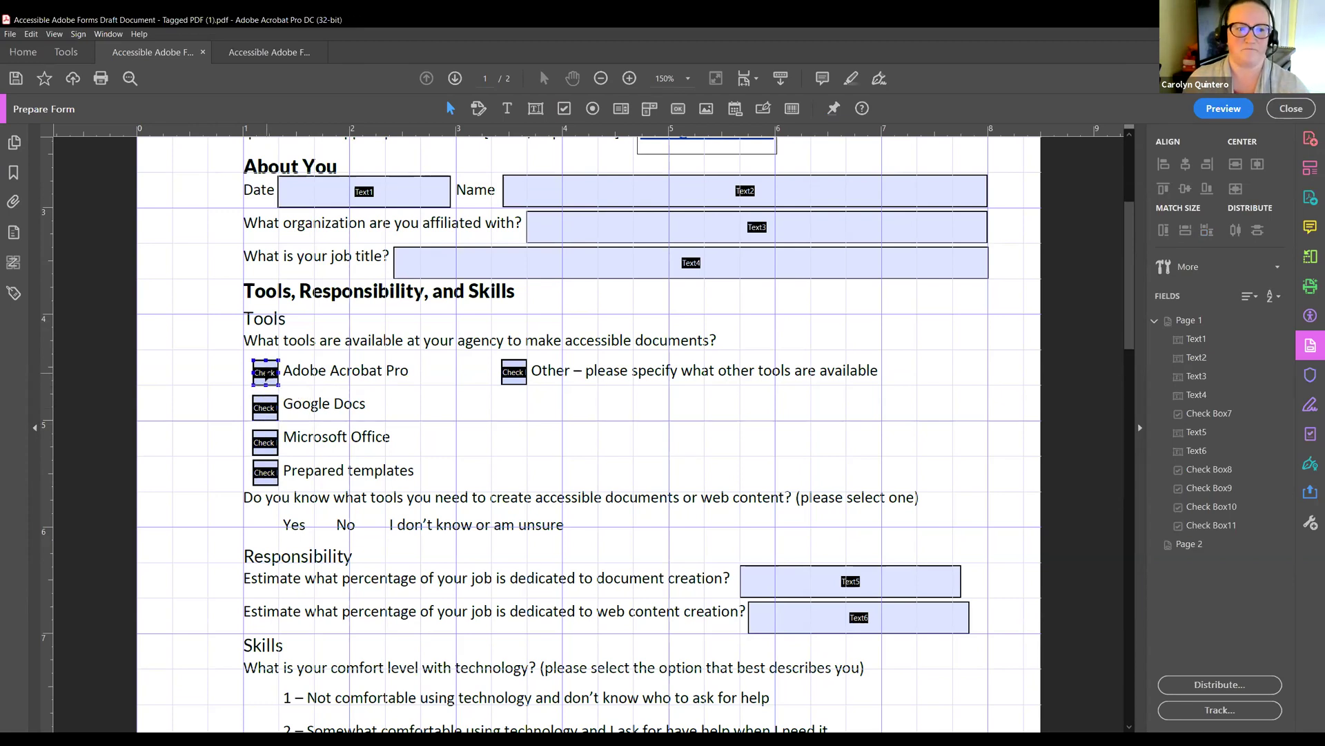
pyautogui.keyDown('shift'); pyautogui.click(266, 407); pyautogui.keyUp('shift')
pyautogui.keyDown('shift'); pyautogui.click(266, 443); pyautogui.keyUp('shift')
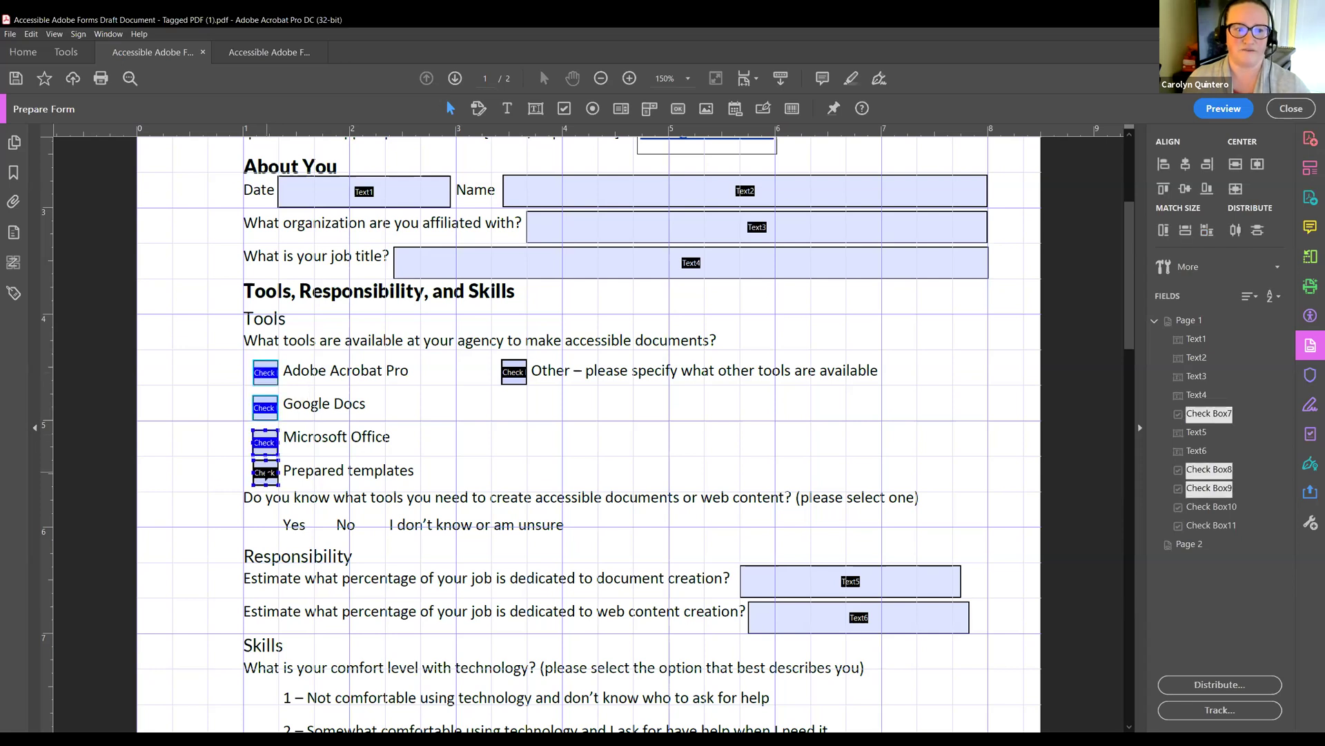
pyautogui.keyDown('shift'); pyautogui.click(265, 473); pyautogui.keyUp('shift')
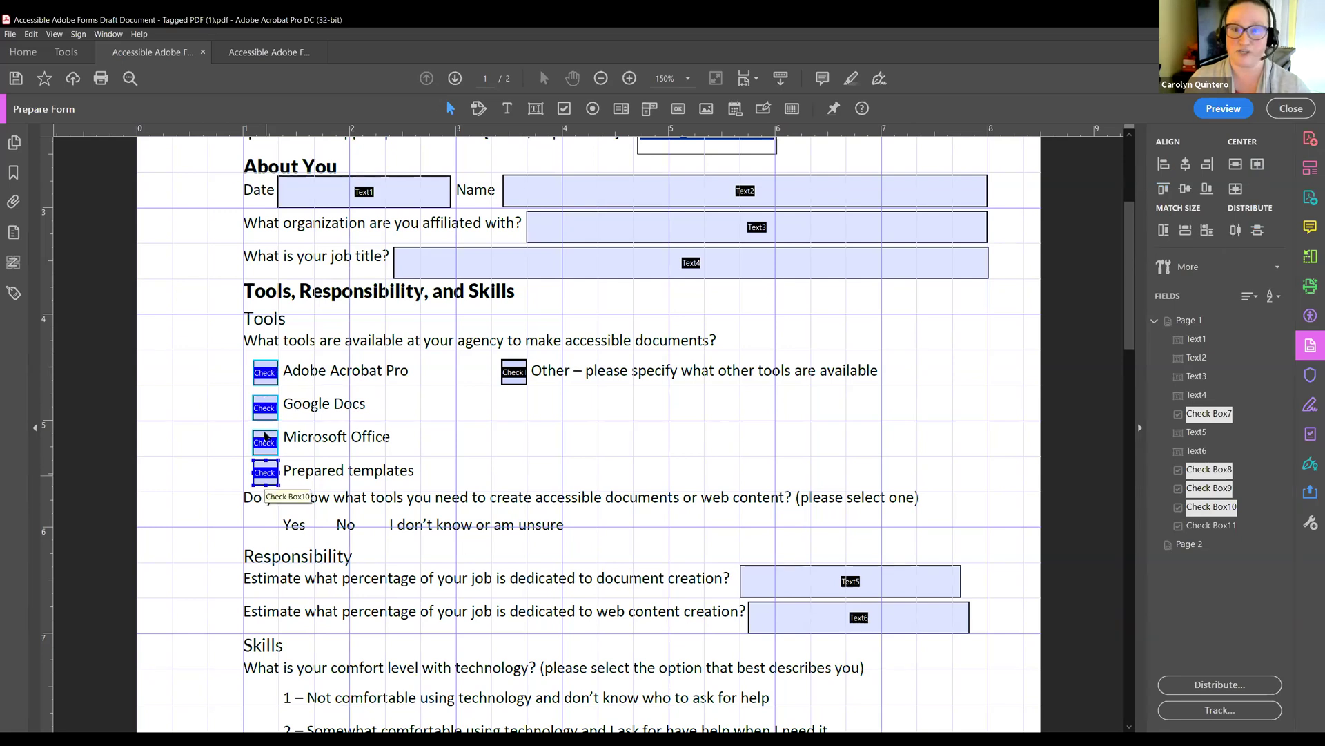
pyautogui.click(1236, 230)
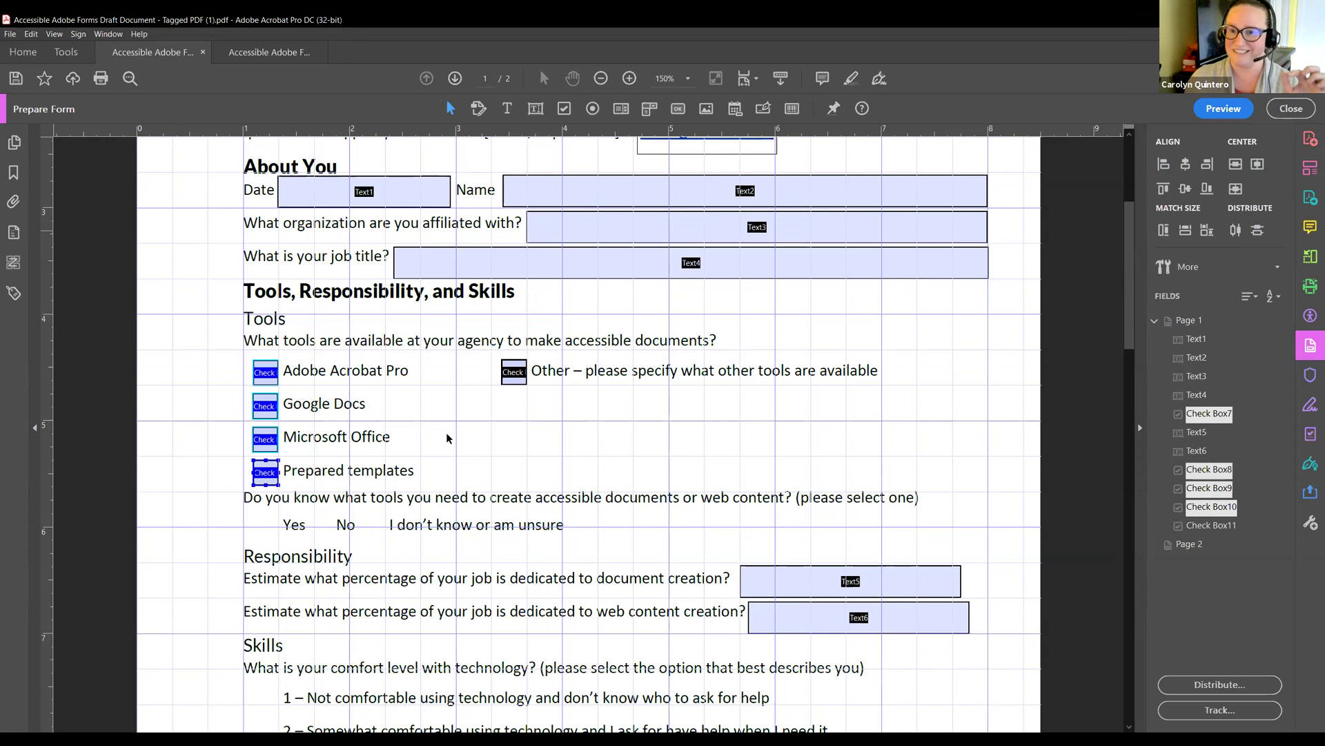
pyautogui.click(420, 436)
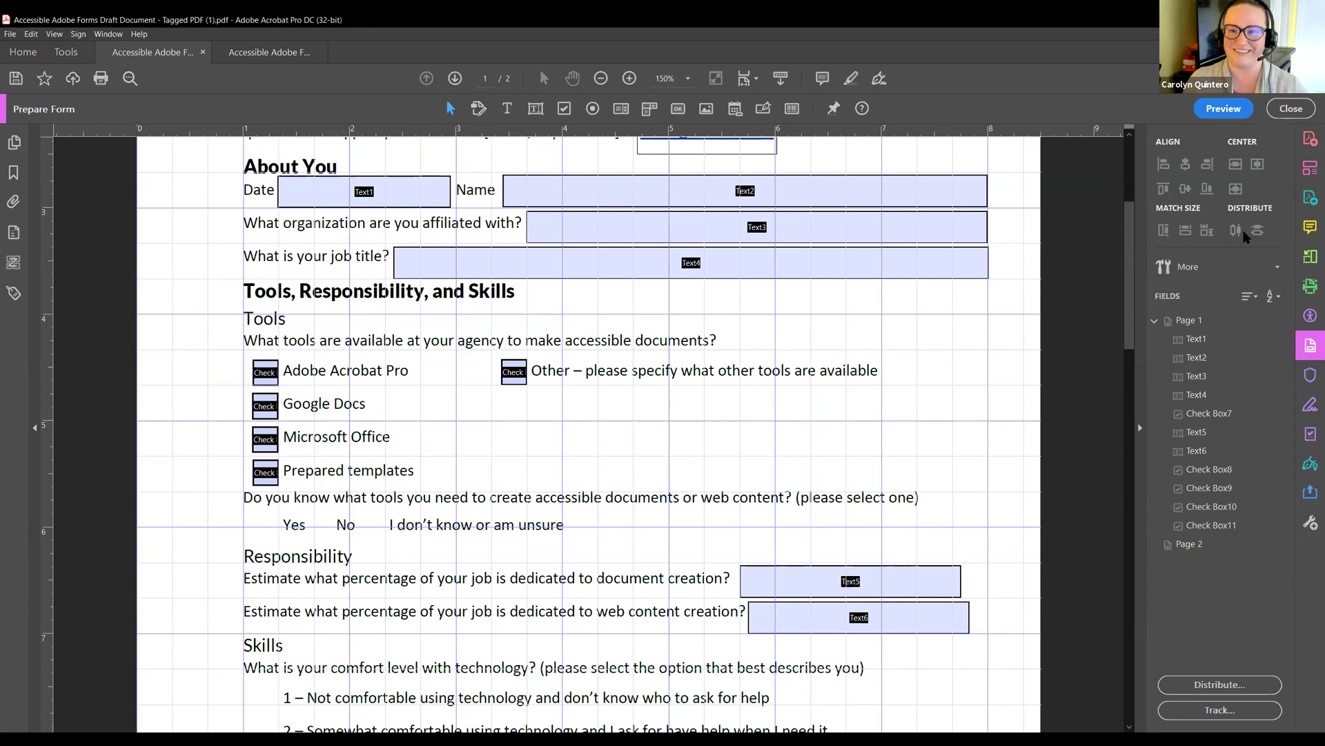
pyautogui.click(514, 373)
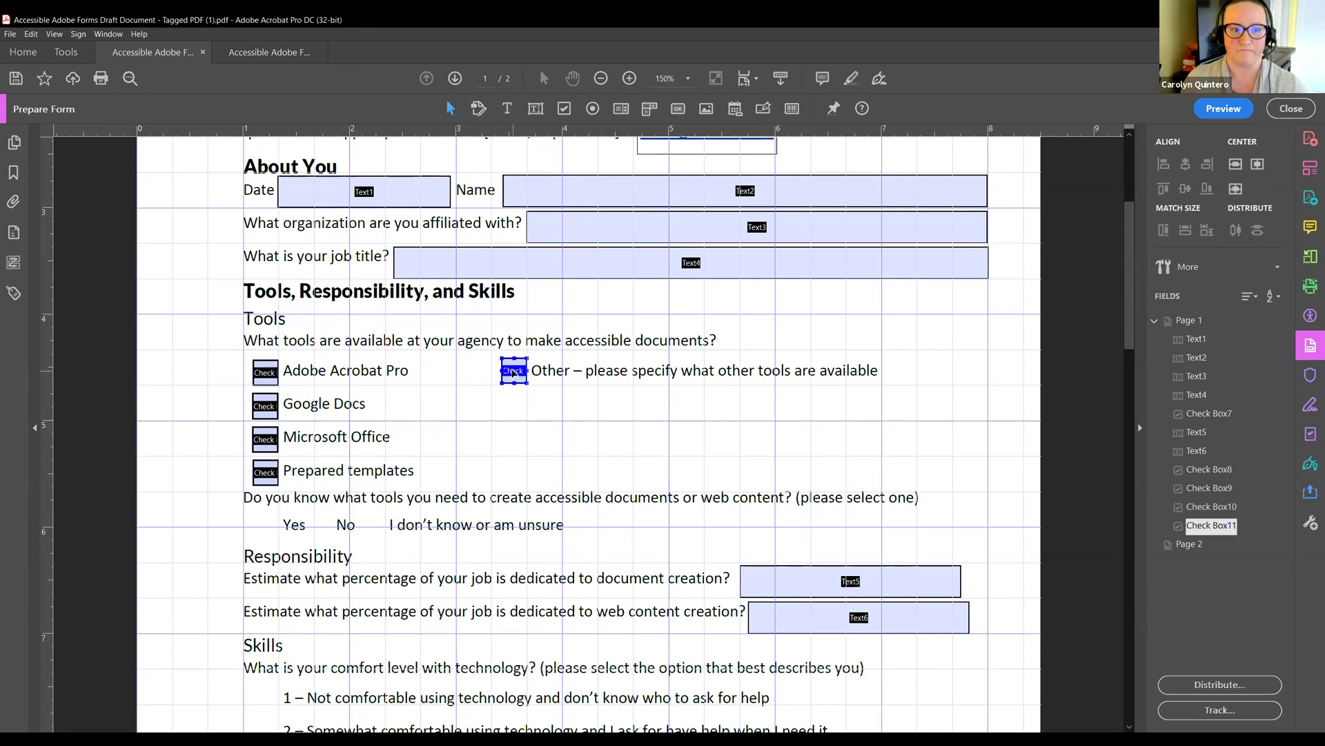
pyautogui.press('e')
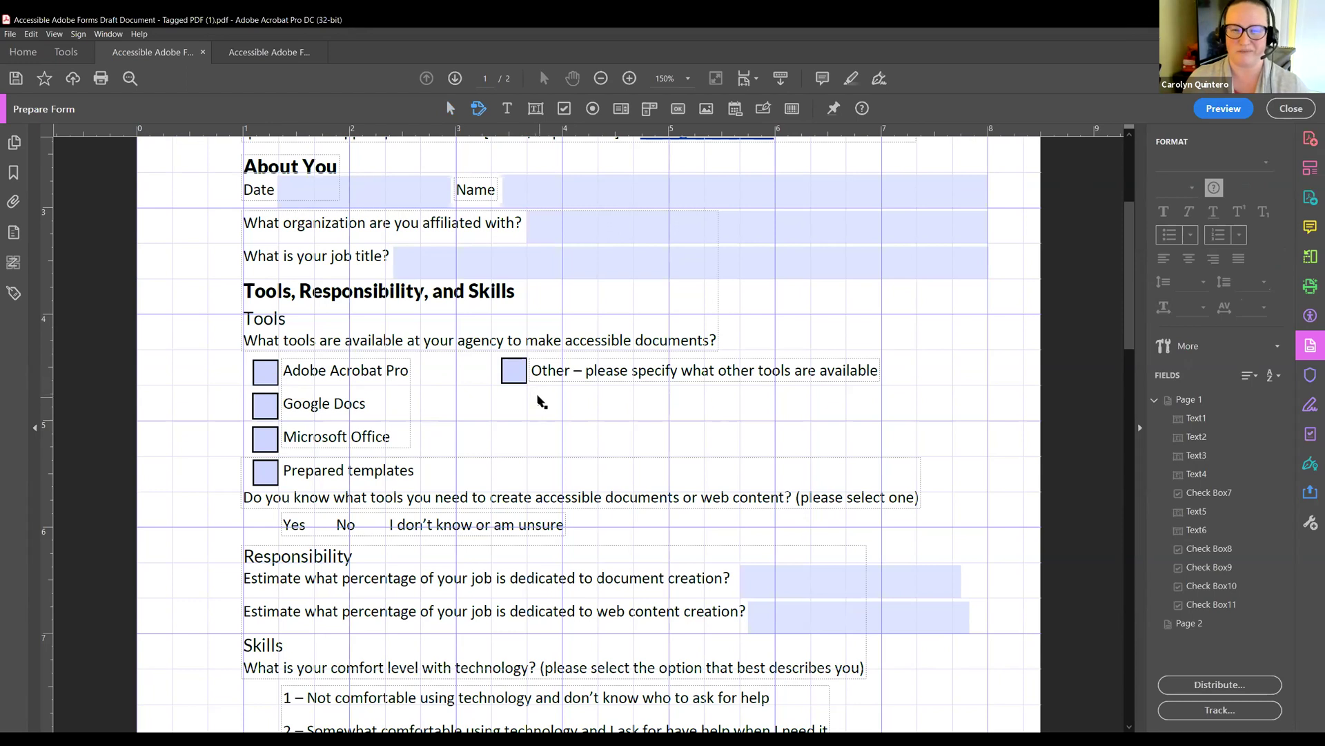
pyautogui.scroll(-2, 542, 402)
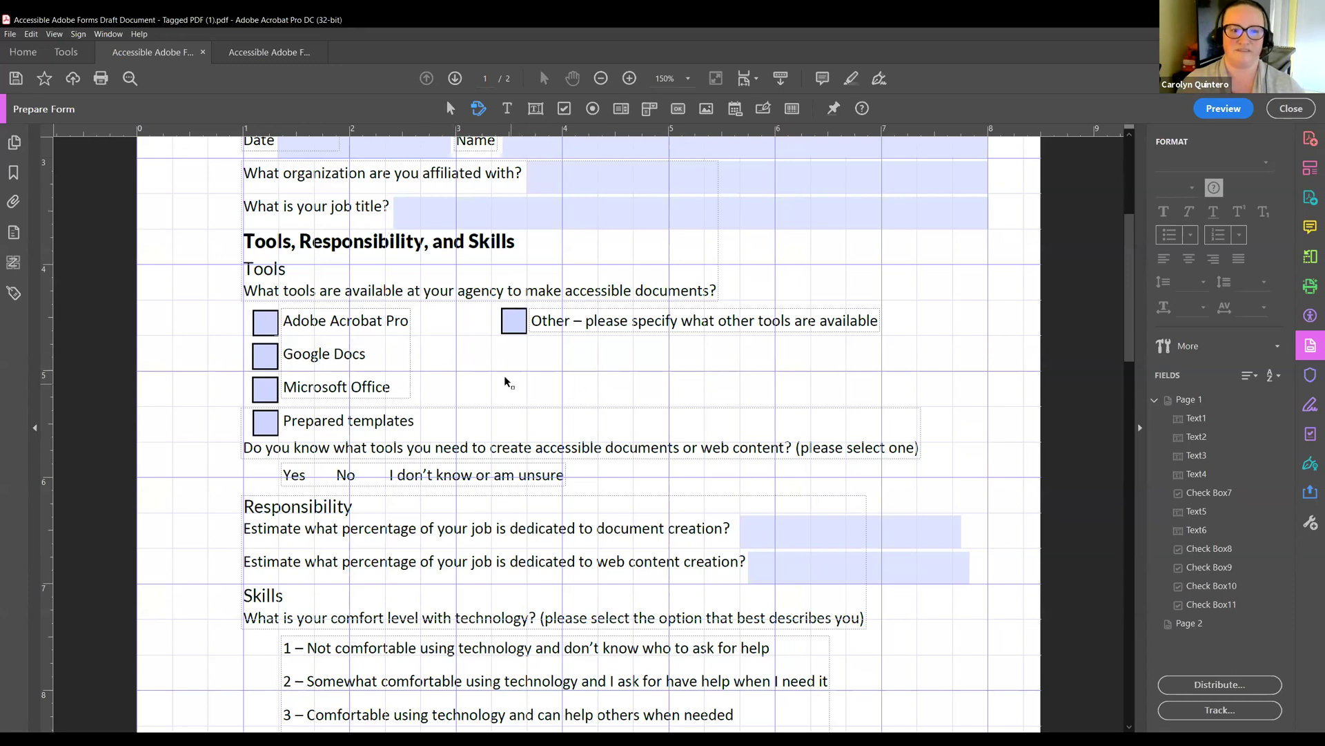
pyautogui.scroll(-1, 503, 375)
pyautogui.scroll(-1, 506, 375)
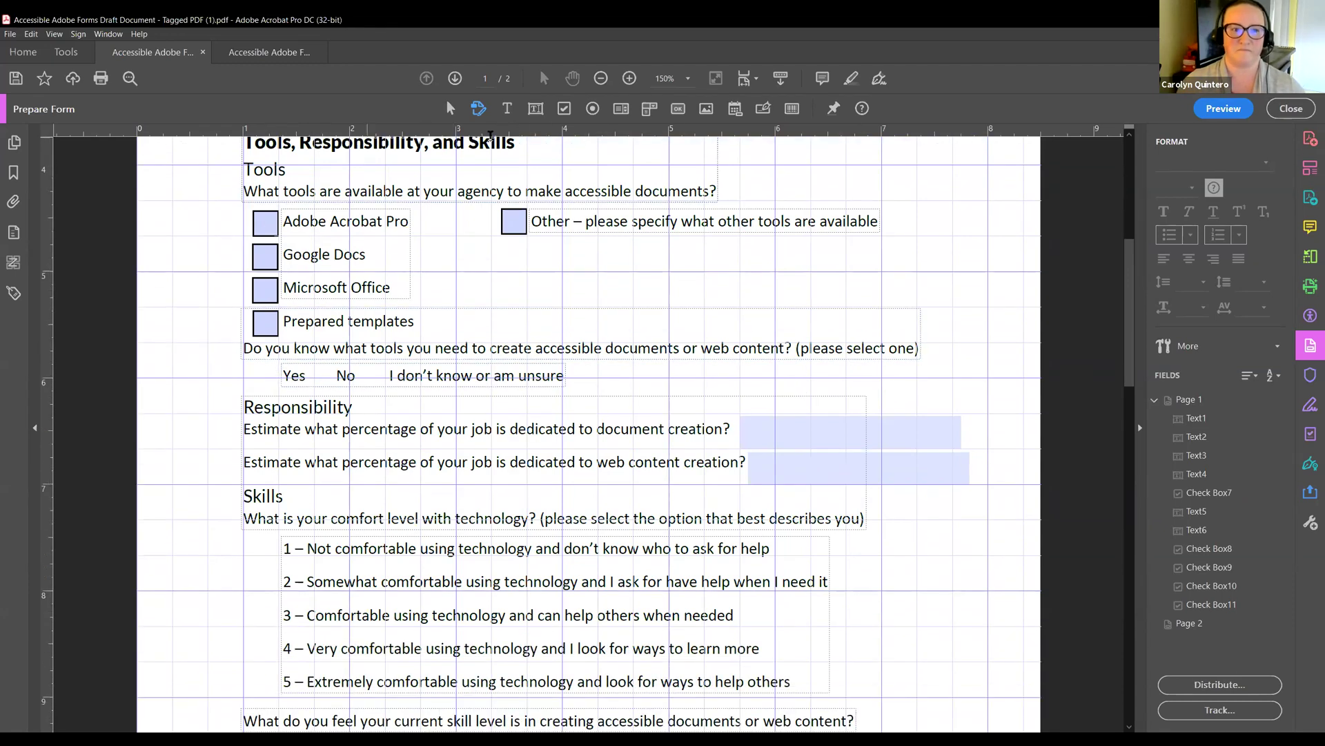
# Place check boxes beside the Yes, No and I don't know answers.
pyautogui.click(564, 110)
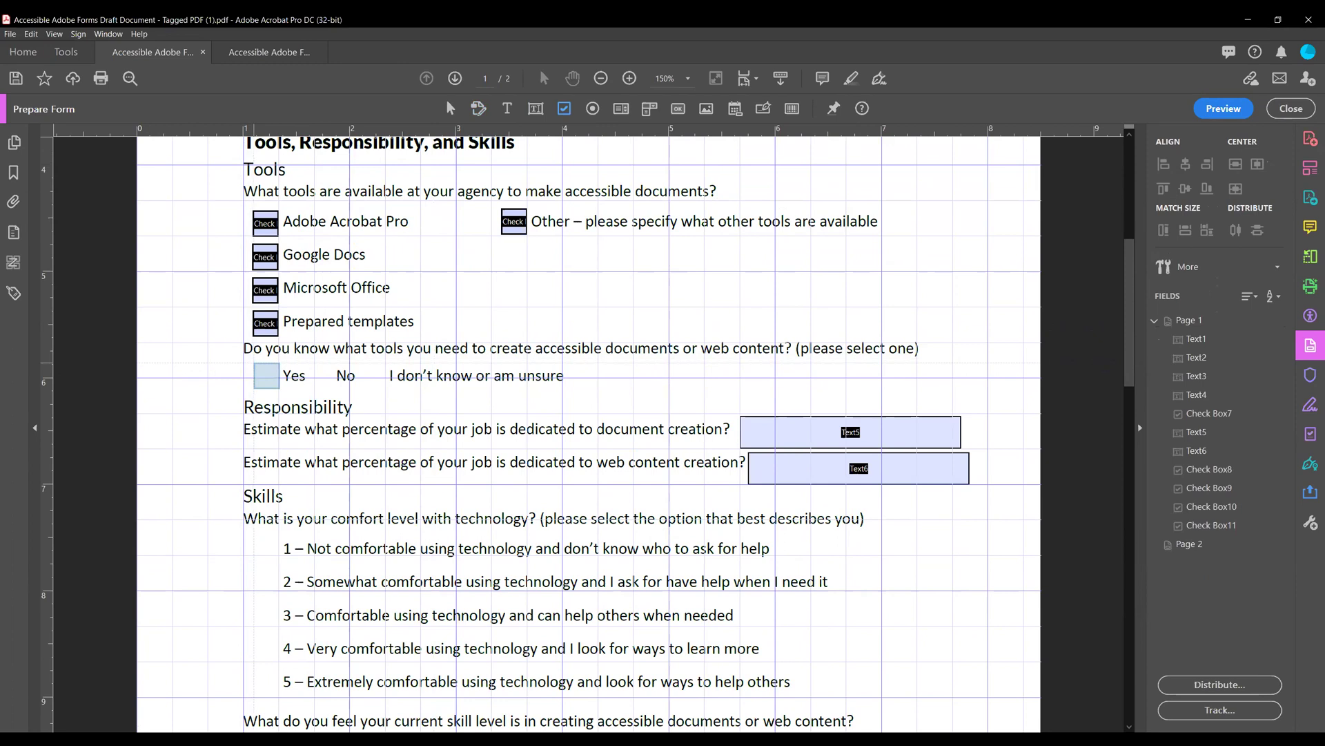
pyautogui.click(265, 376)
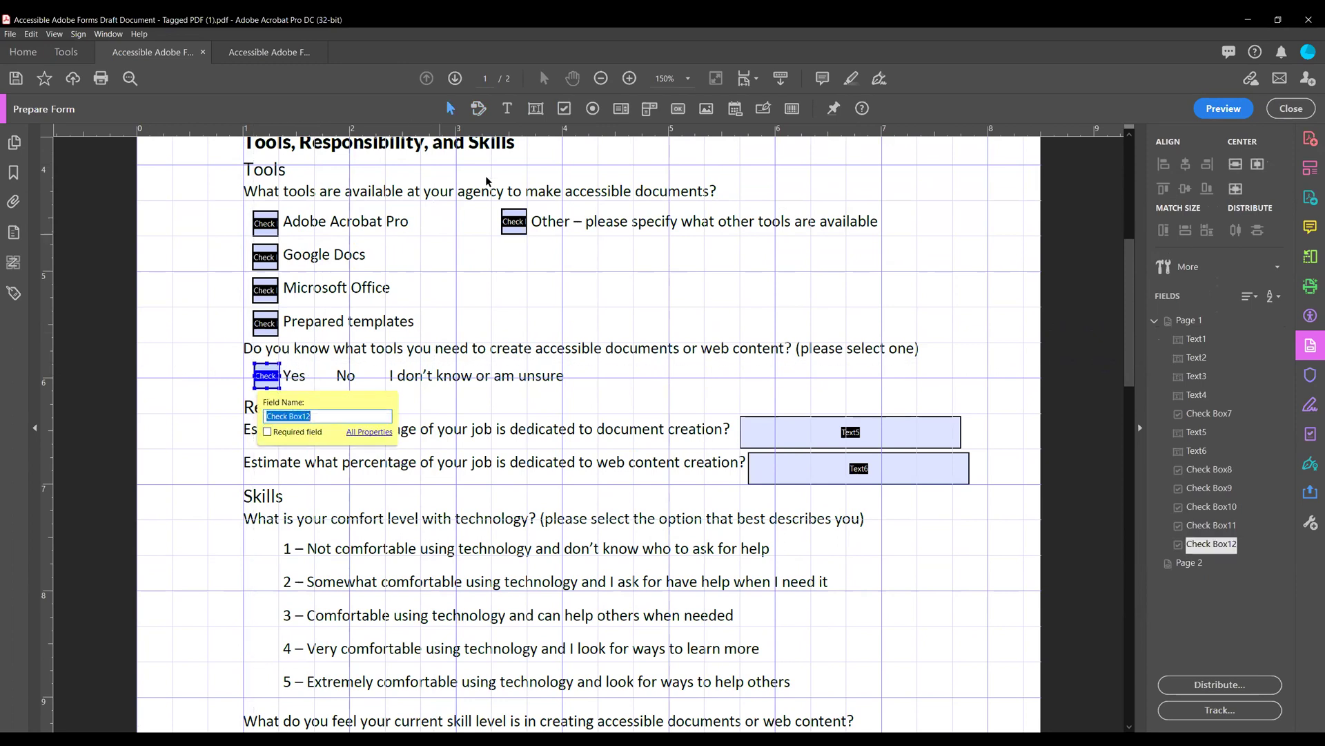
pyautogui.click(562, 110)
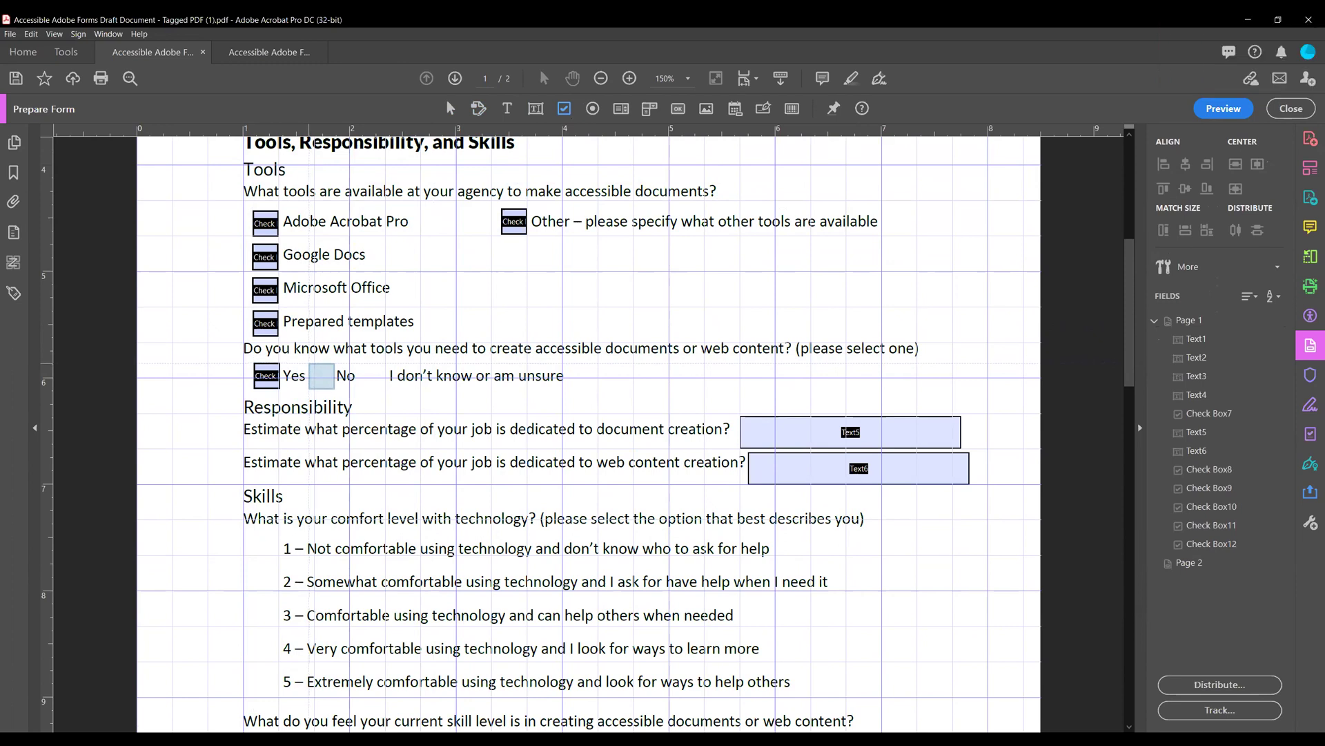
pyautogui.click(322, 375)
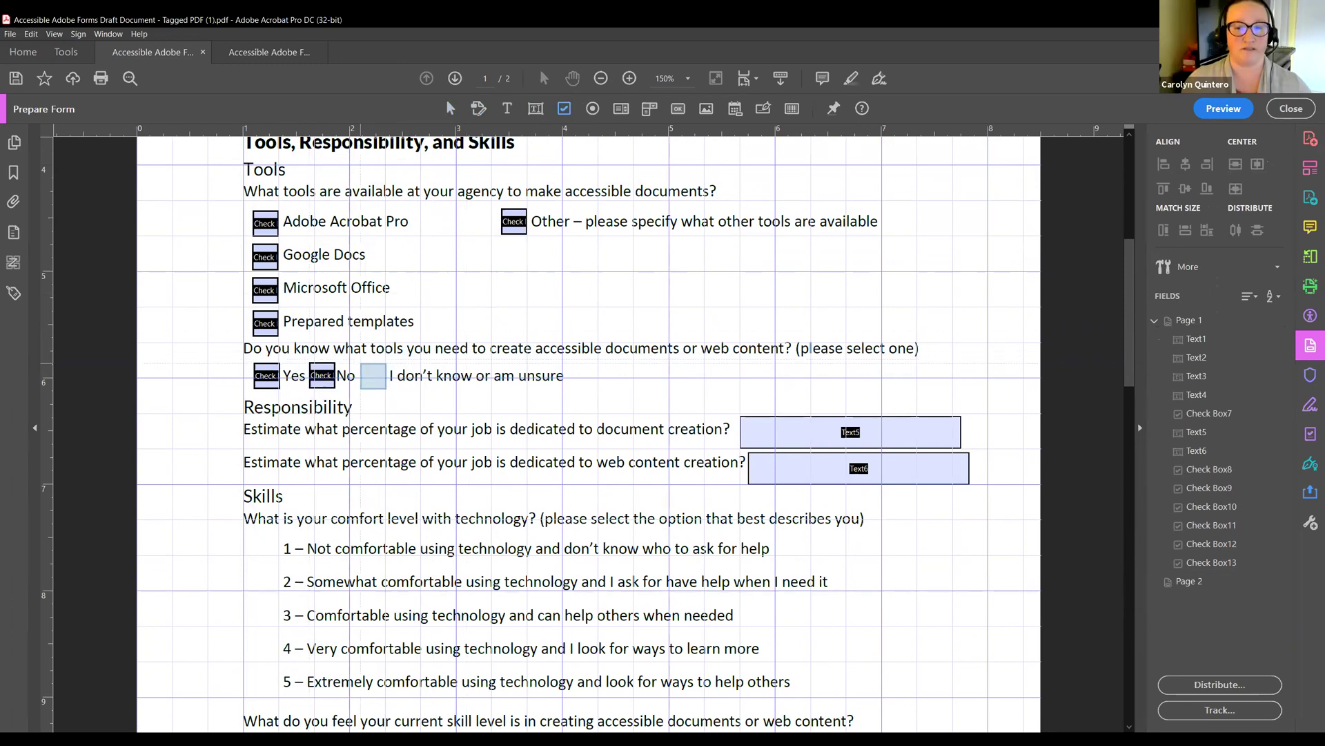
pyautogui.click(360, 363)
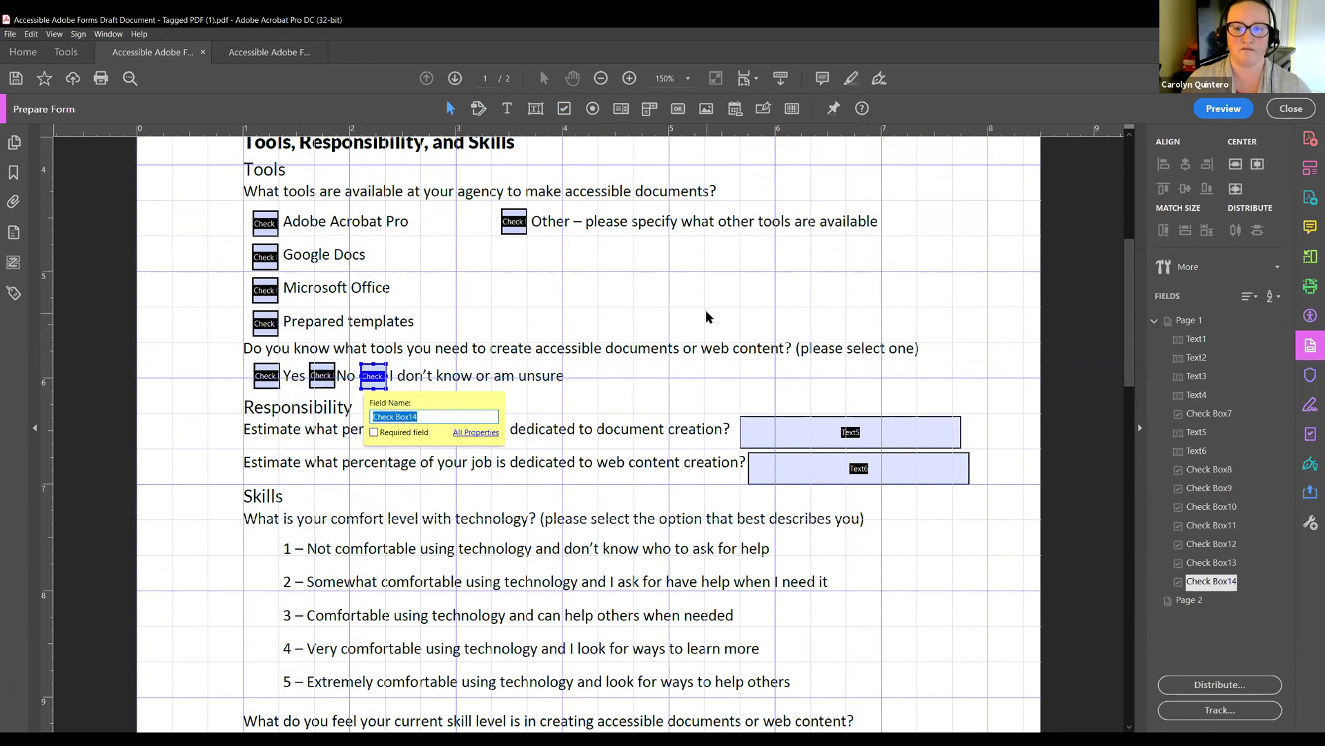
pyautogui.scroll(-1, 707, 317)
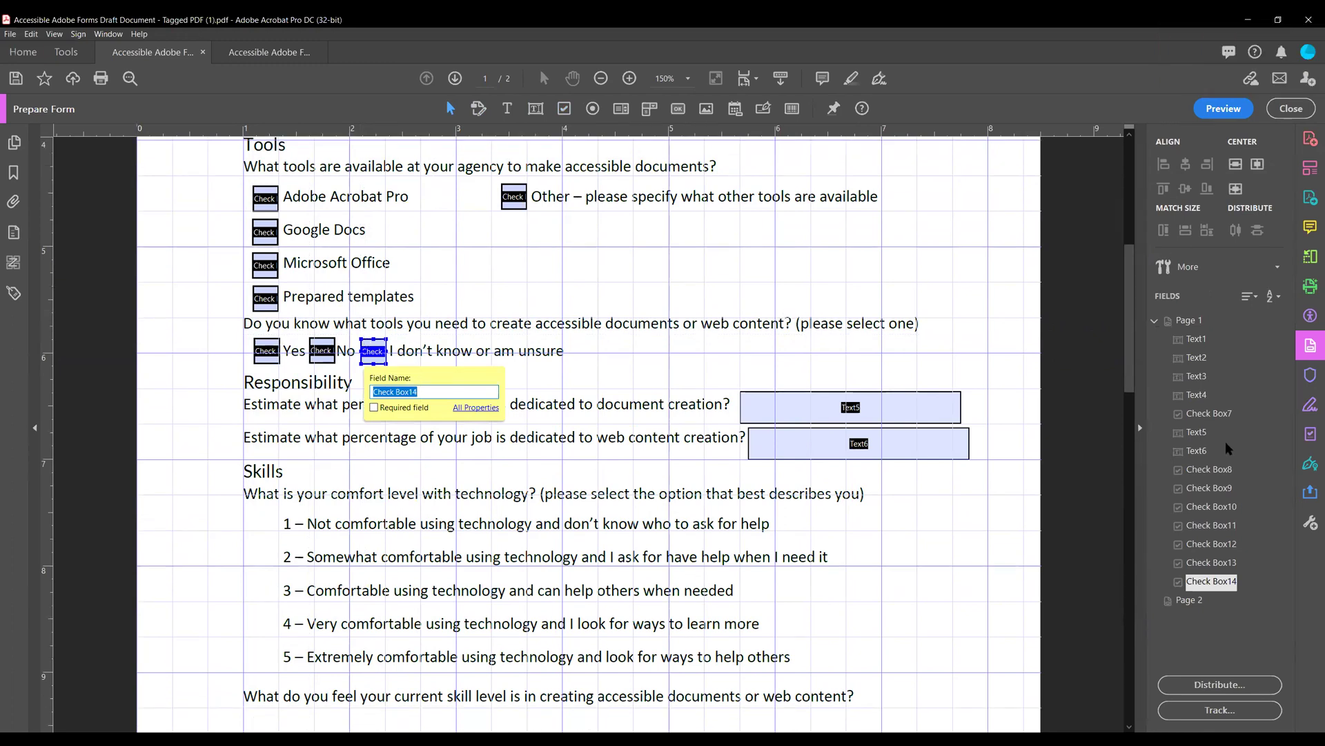
# Distribute the three answer check boxes horizontally across the row.
pyautogui.keyDown('ctrl'); pyautogui.click(322, 350); pyautogui.keyUp('ctrl')
pyautogui.keyDown('ctrl'); pyautogui.click(266, 351); pyautogui.keyUp('ctrl')
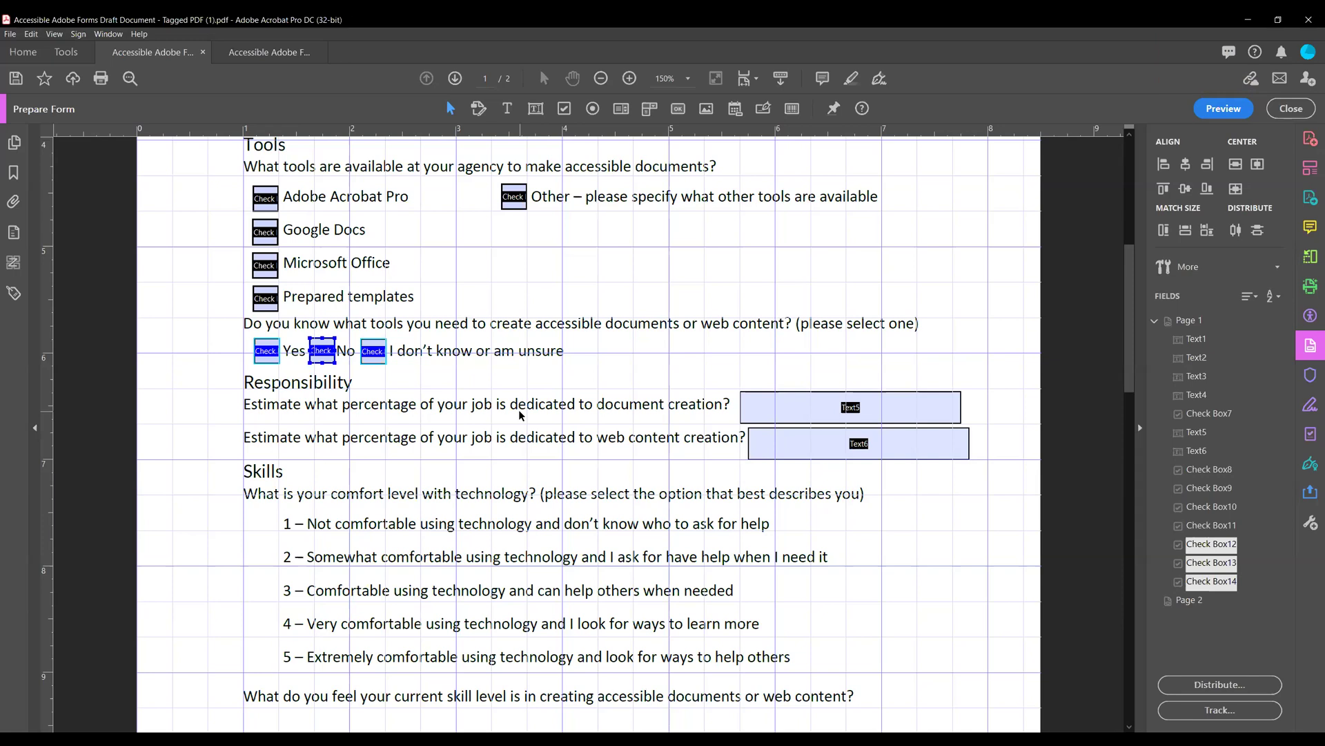
pyautogui.click(1257, 230)
pyautogui.click(442, 357)
pyautogui.click(216, 370)
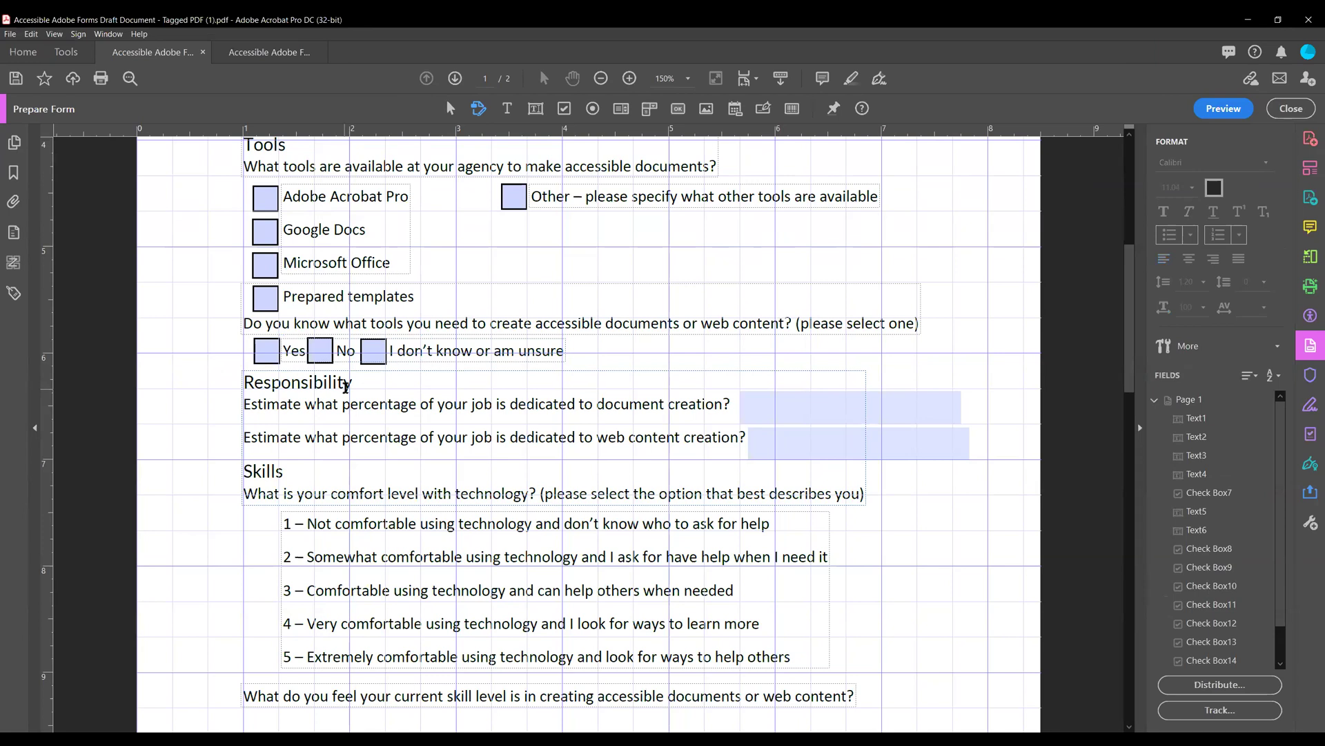
# Place check boxes beside comfort-level options 1, 2, 3, 4 and 5.
pyautogui.scroll(-1, 348, 386)
pyautogui.scroll(-2, 349, 386)
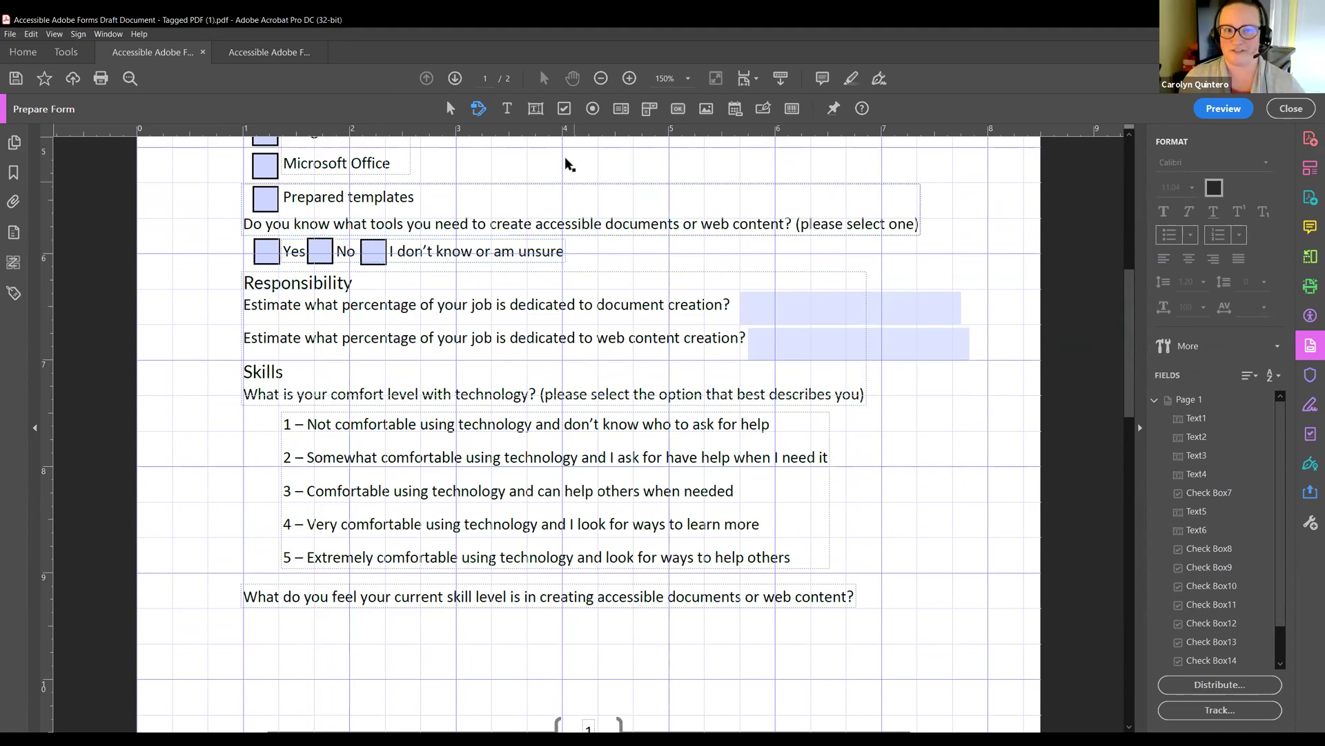
pyautogui.click(564, 109)
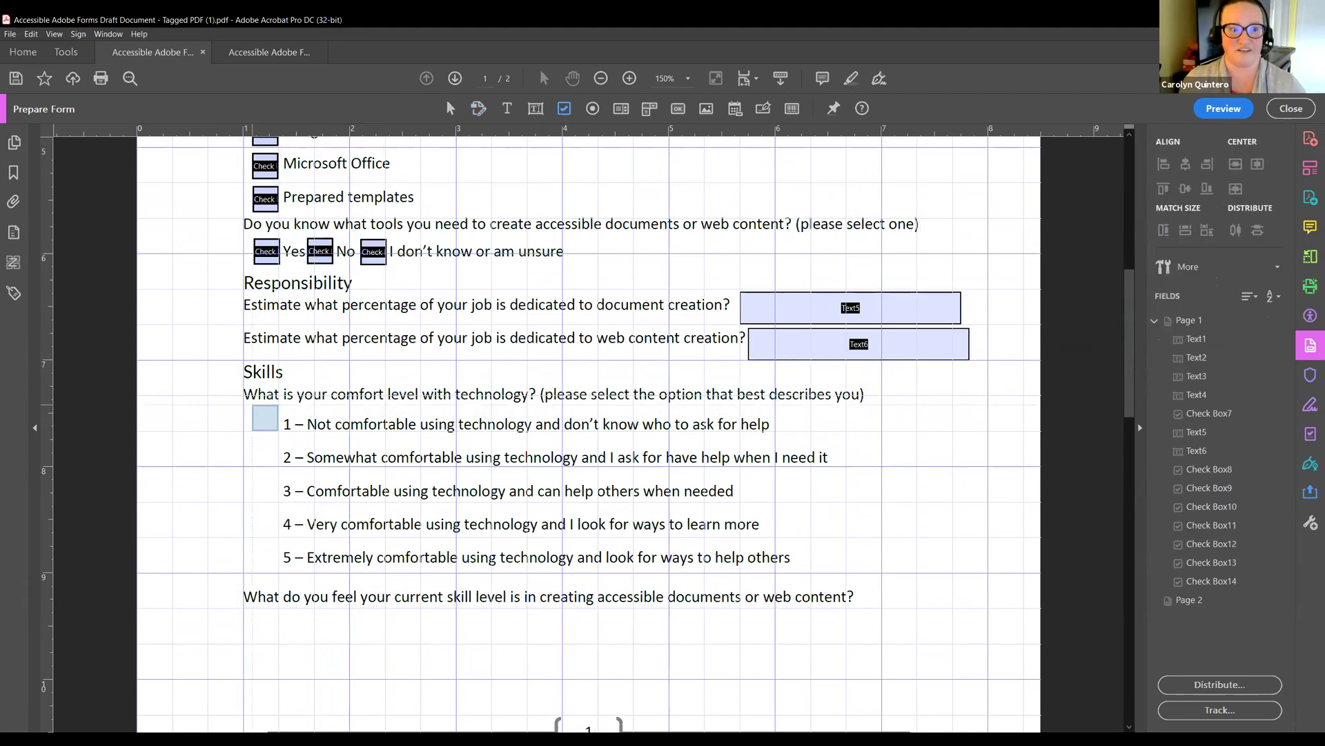
pyautogui.click(265, 425)
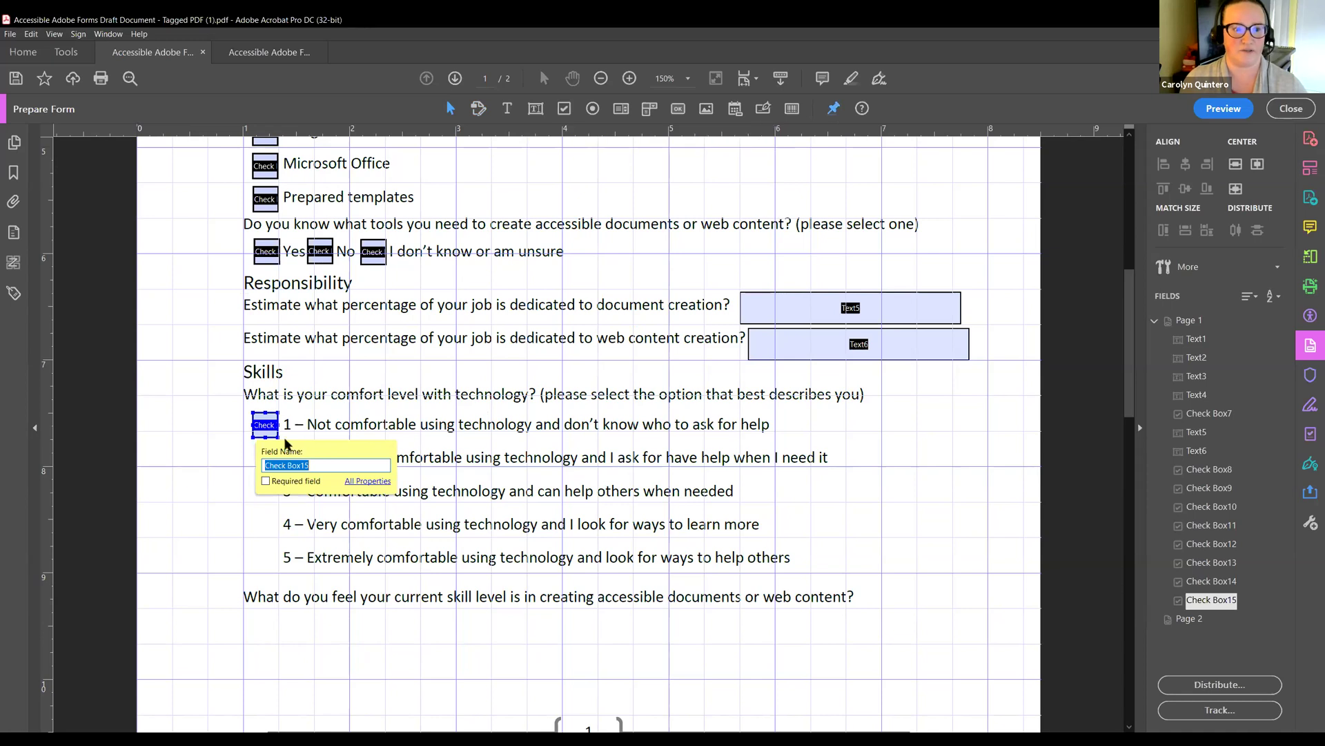
pyautogui.click(564, 109)
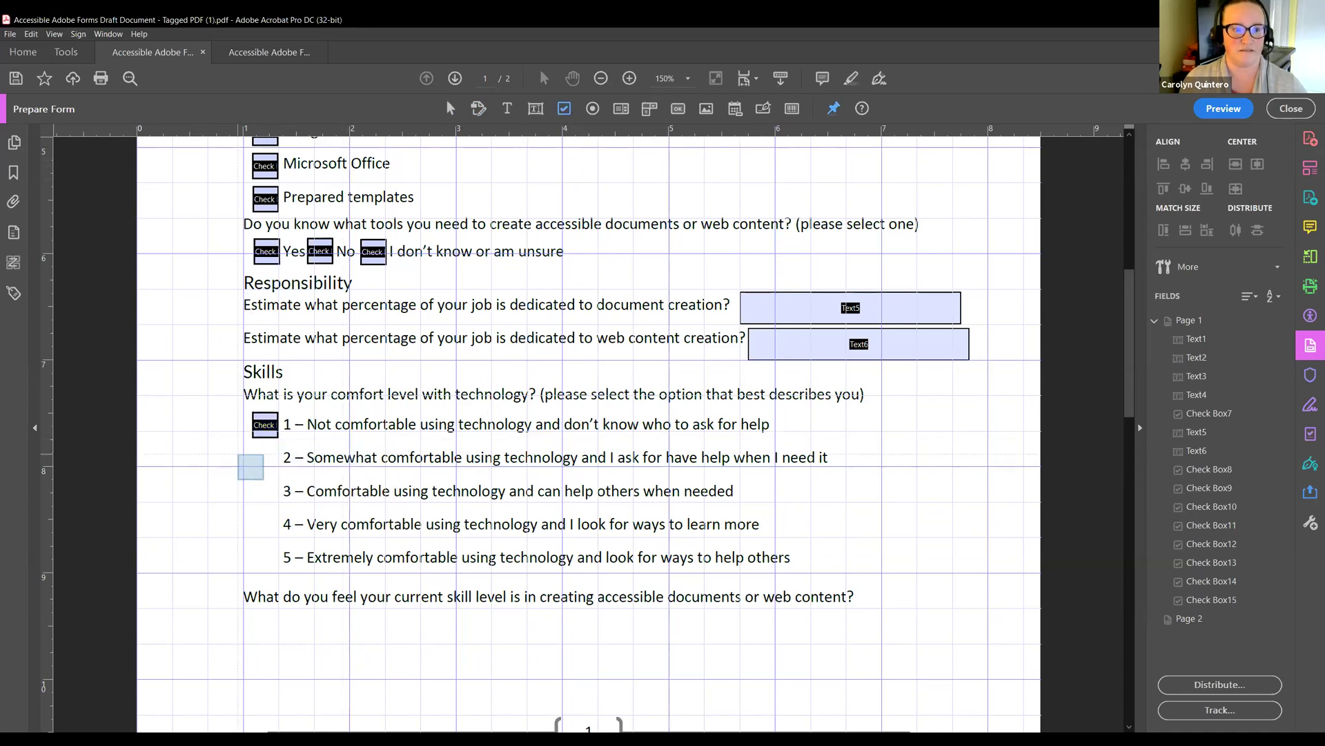
pyautogui.click(265, 460)
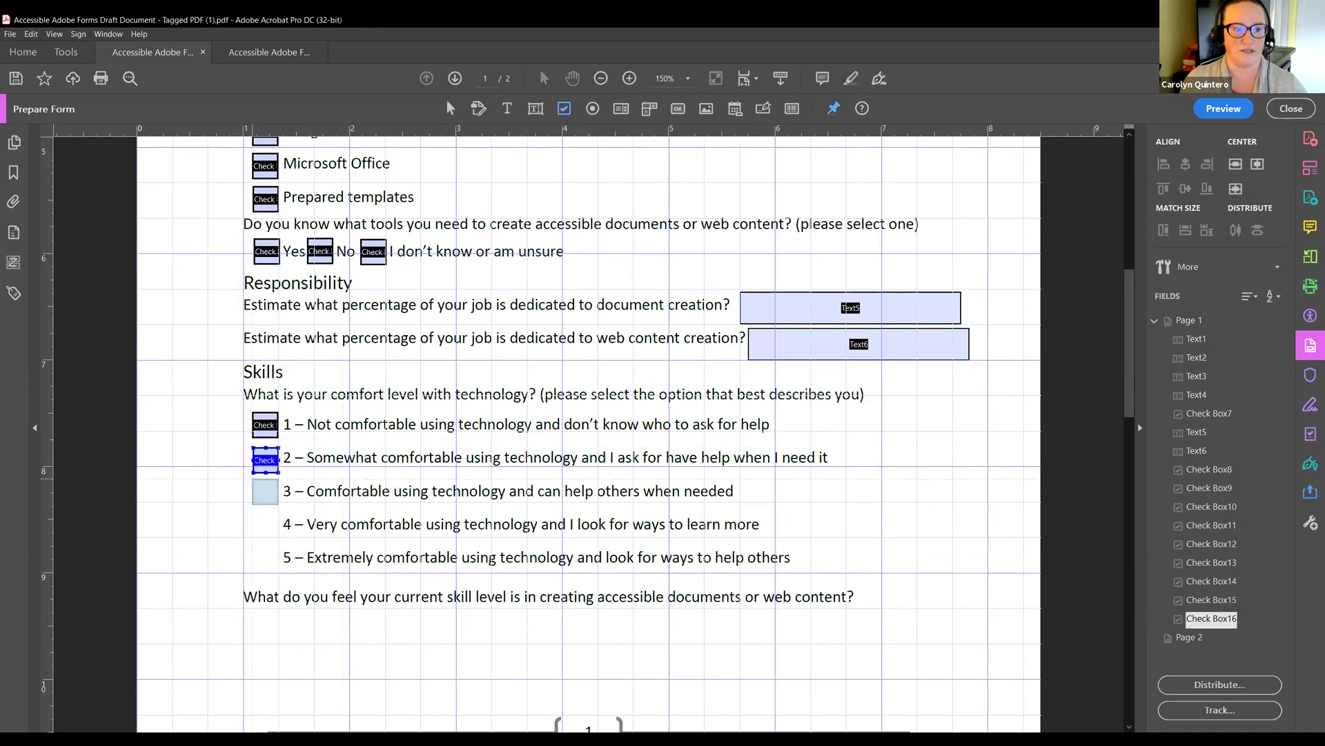
pyautogui.click(265, 494)
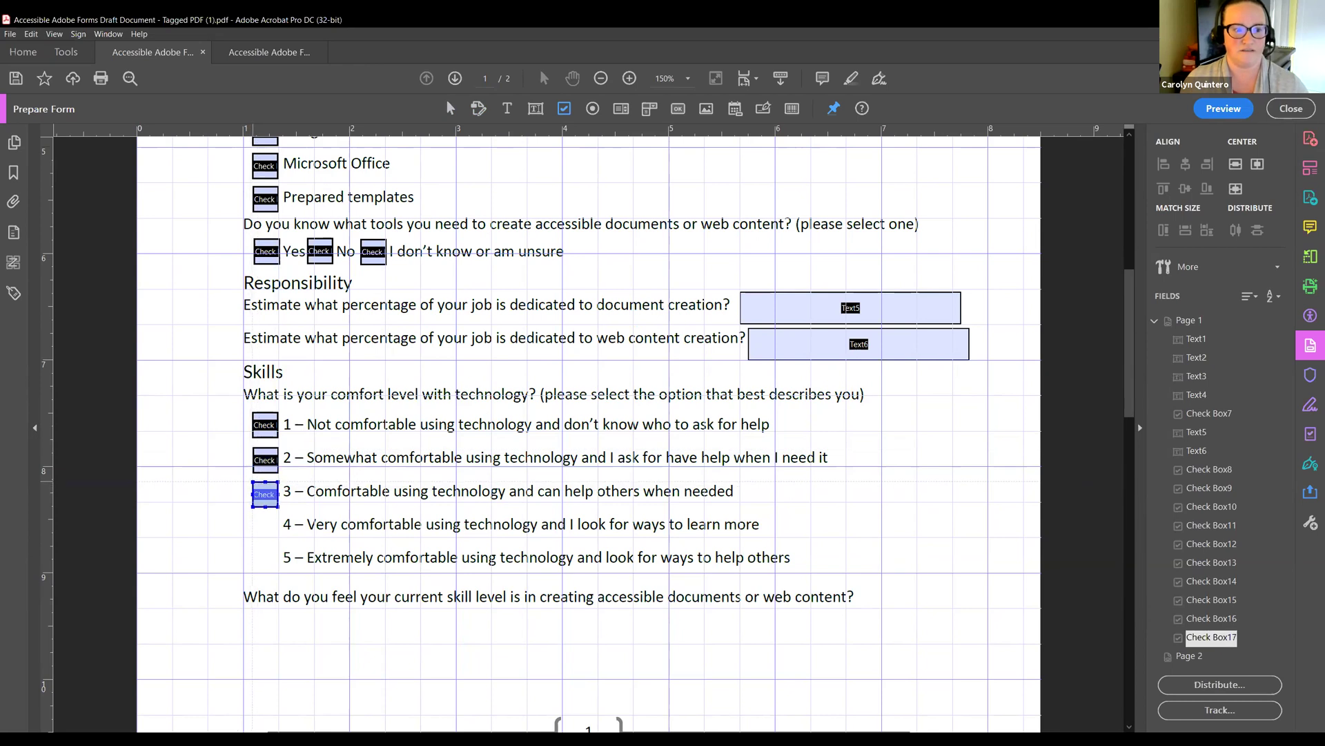
pyautogui.click(266, 529)
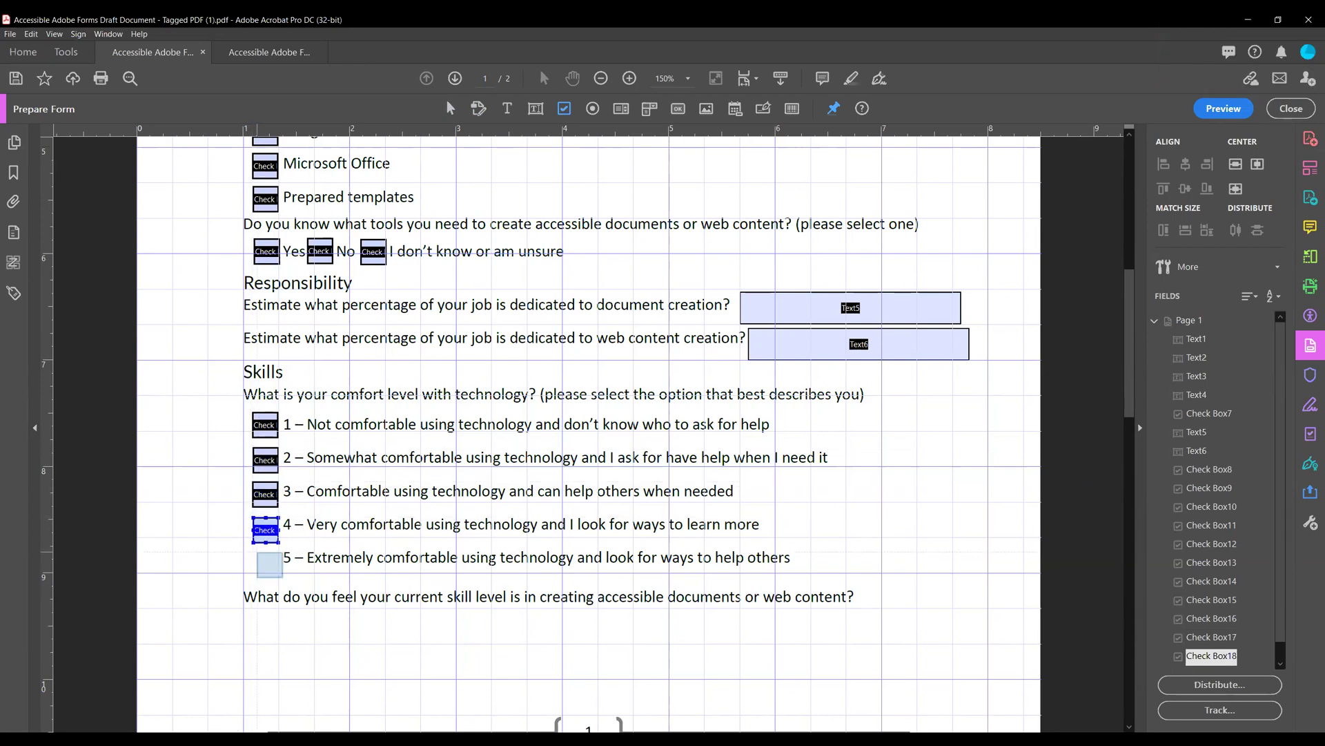
pyautogui.click(265, 560)
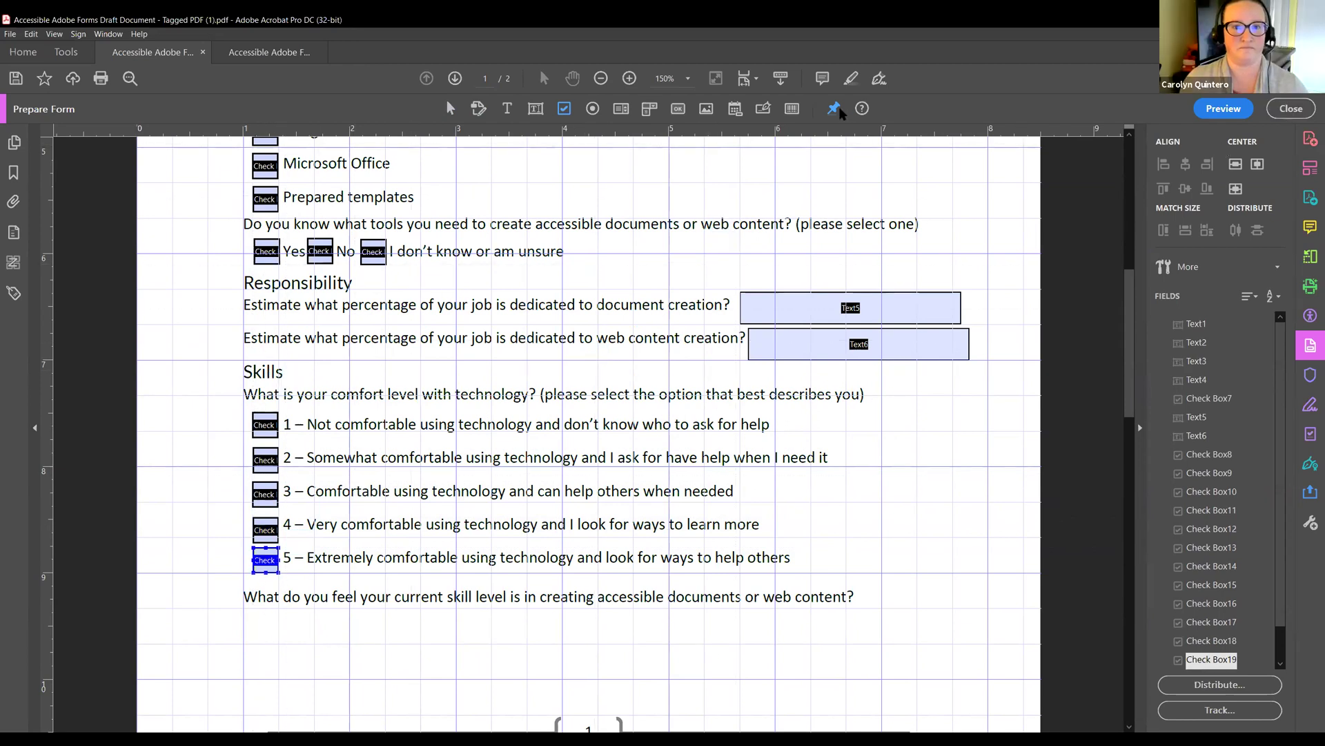
pyautogui.press('Escape')
# Make the five comfort-level check boxes the same size and distribute them vertically.
pyautogui.click(265, 561)
pyautogui.keyDown('ctrl'); pyautogui.click(265, 530); pyautogui.keyUp('ctrl')
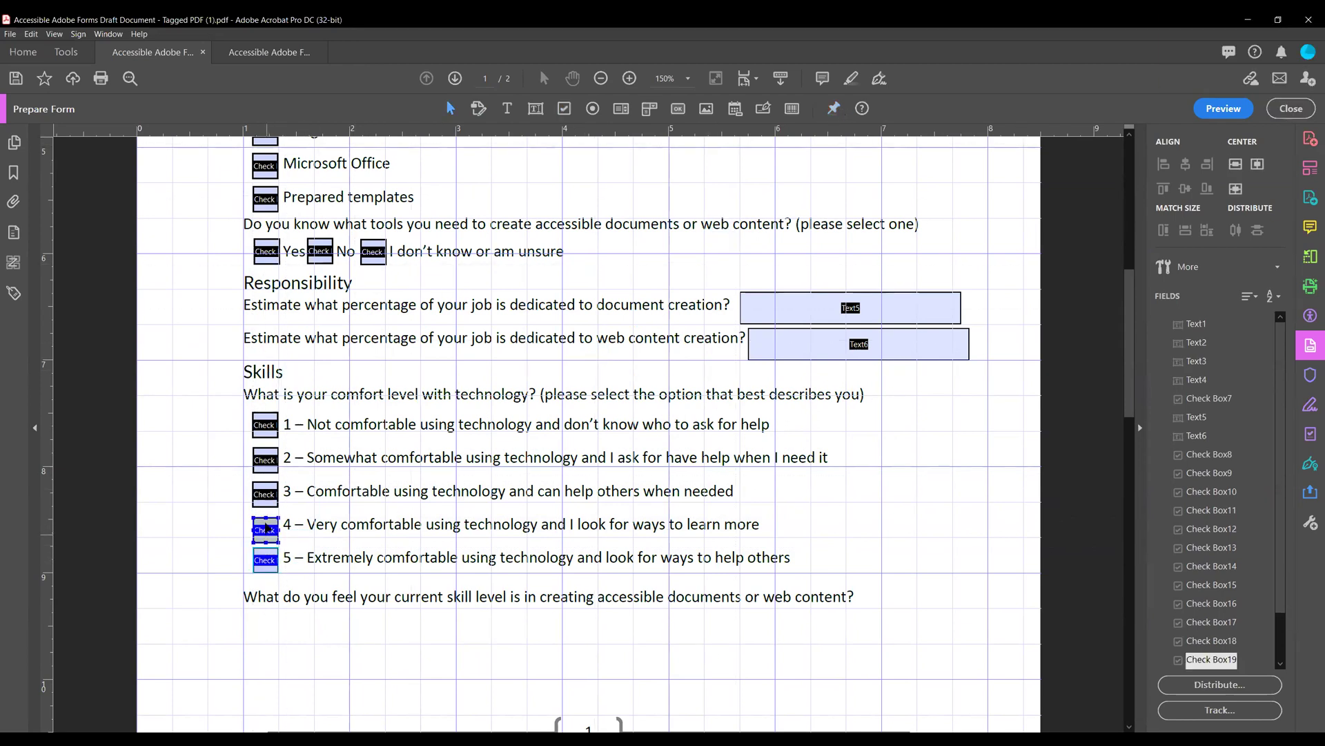
pyautogui.keyDown('ctrl'); pyautogui.click(265, 494); pyautogui.keyUp('ctrl')
pyautogui.keyDown('ctrl'); pyautogui.click(265, 459); pyautogui.keyUp('ctrl')
pyautogui.keyDown('ctrl'); pyautogui.click(265, 425); pyautogui.keyUp('ctrl')
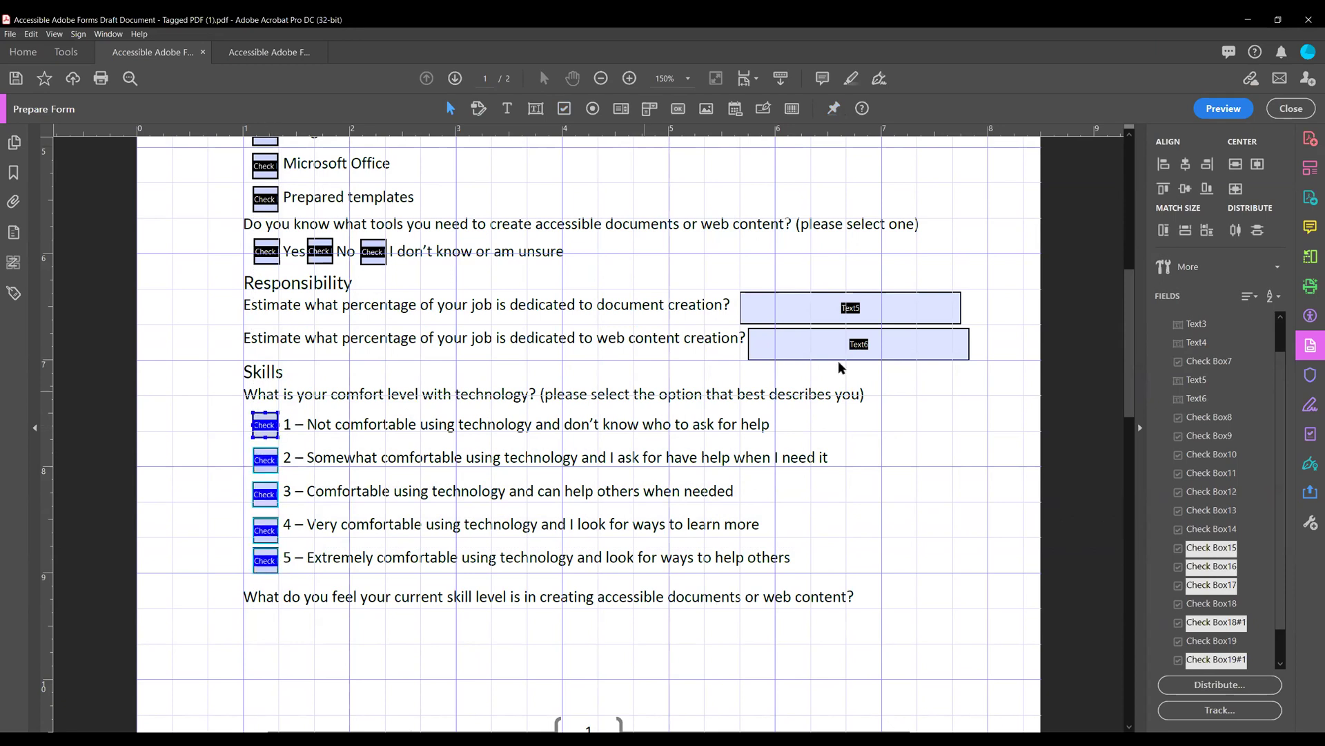
pyautogui.click(1206, 230)
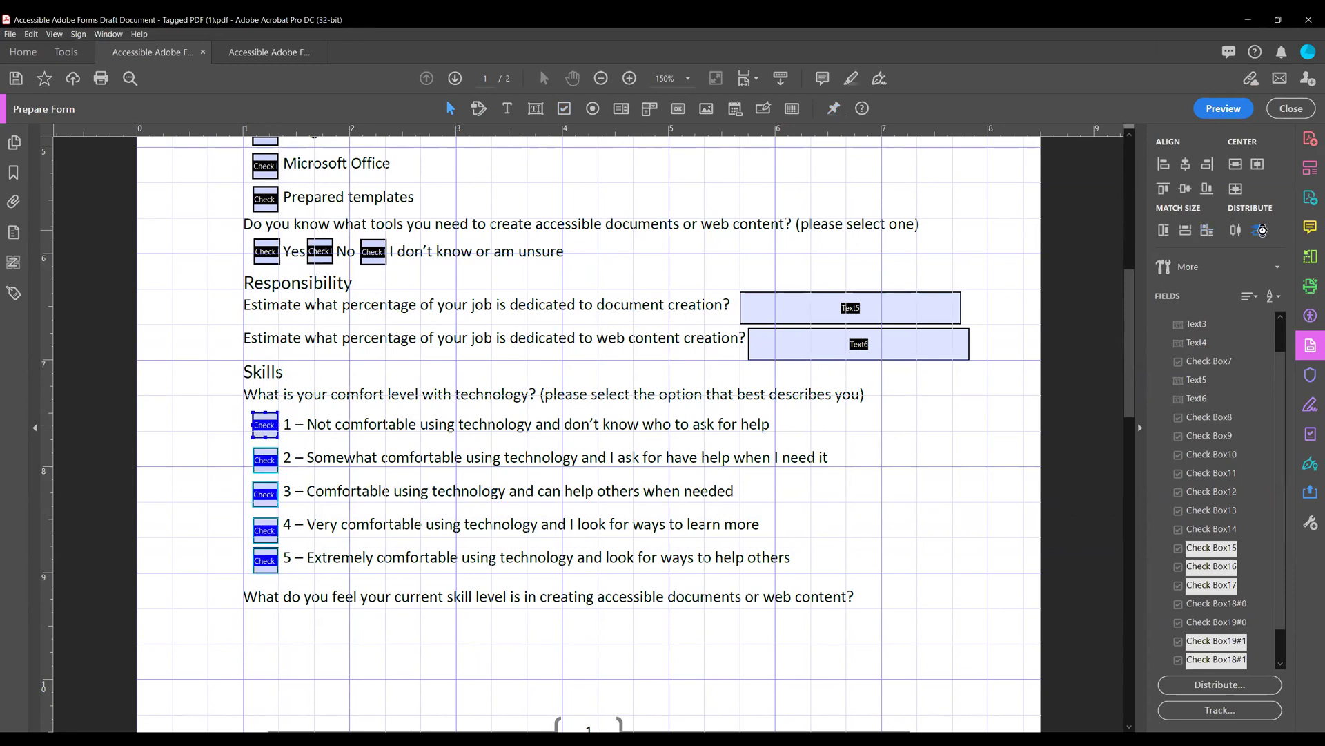
pyautogui.press('t')
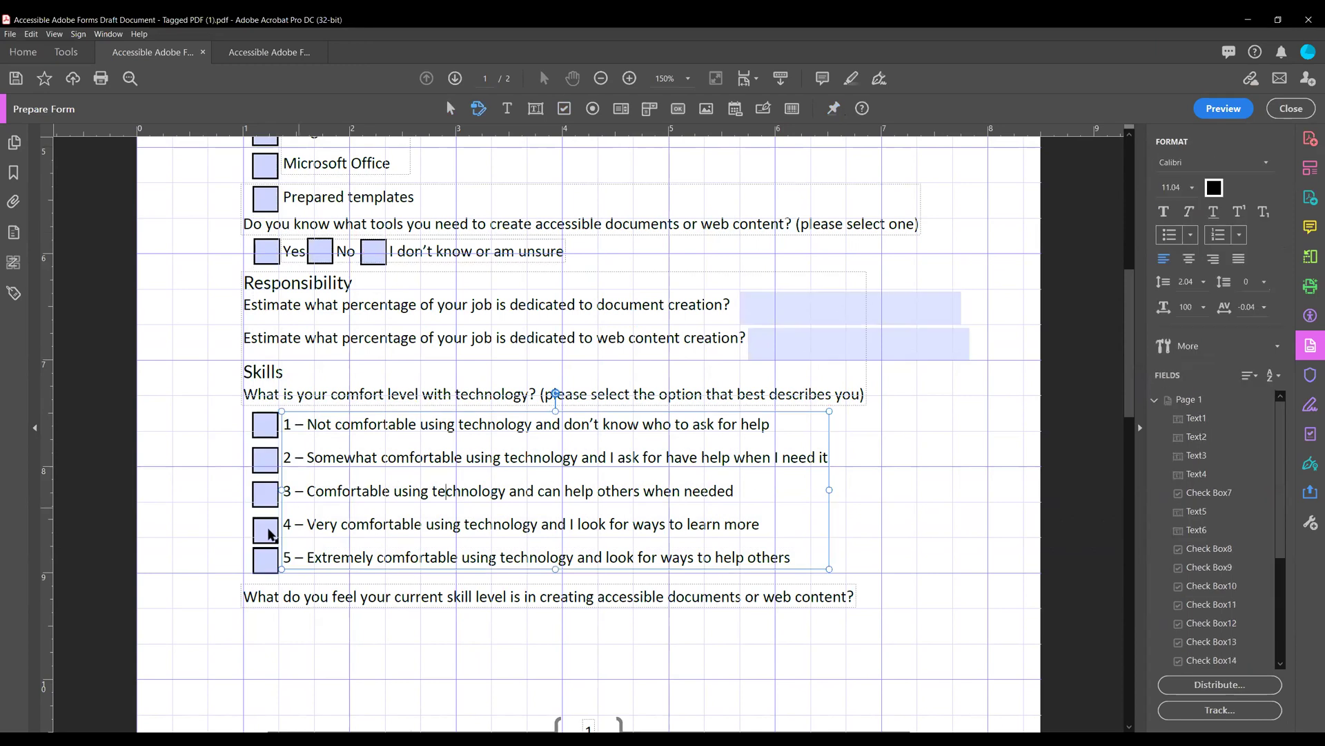
pyautogui.press('r')
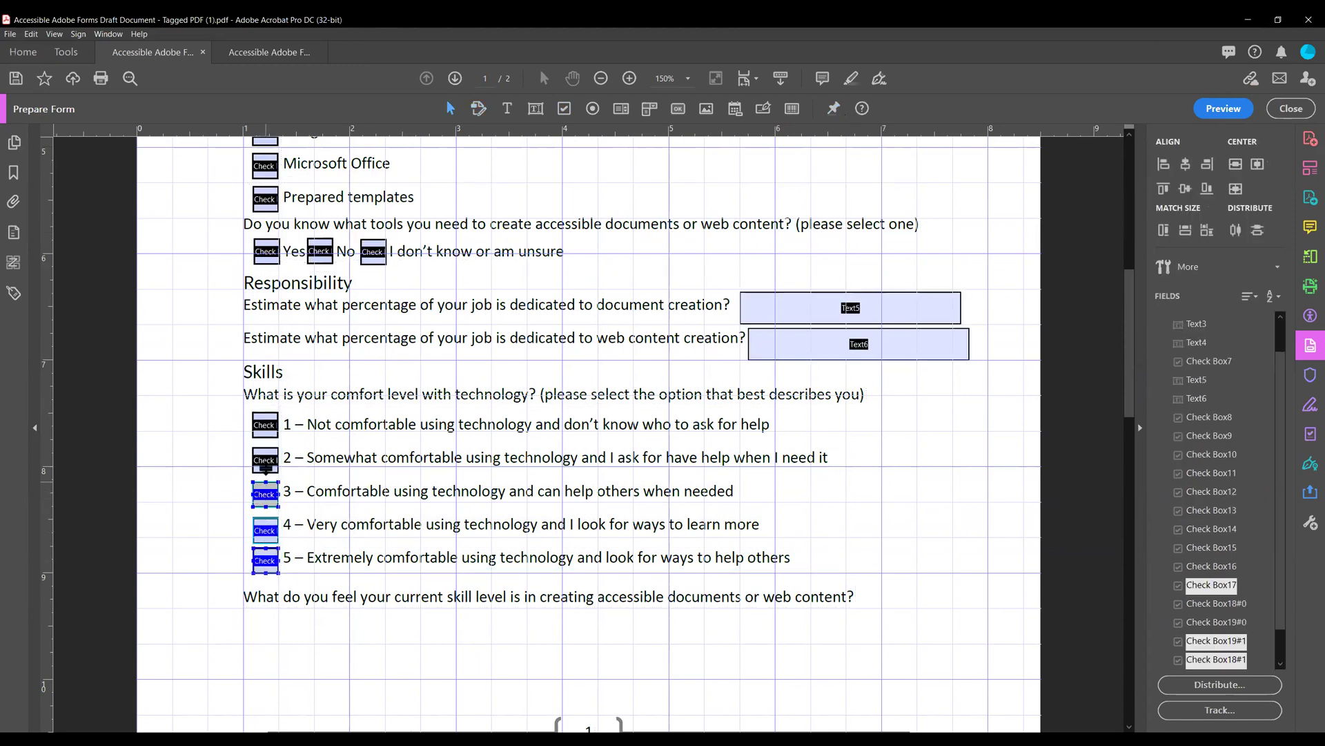
pyautogui.keyDown('ctrl'); pyautogui.click(266, 423); pyautogui.keyUp('ctrl')
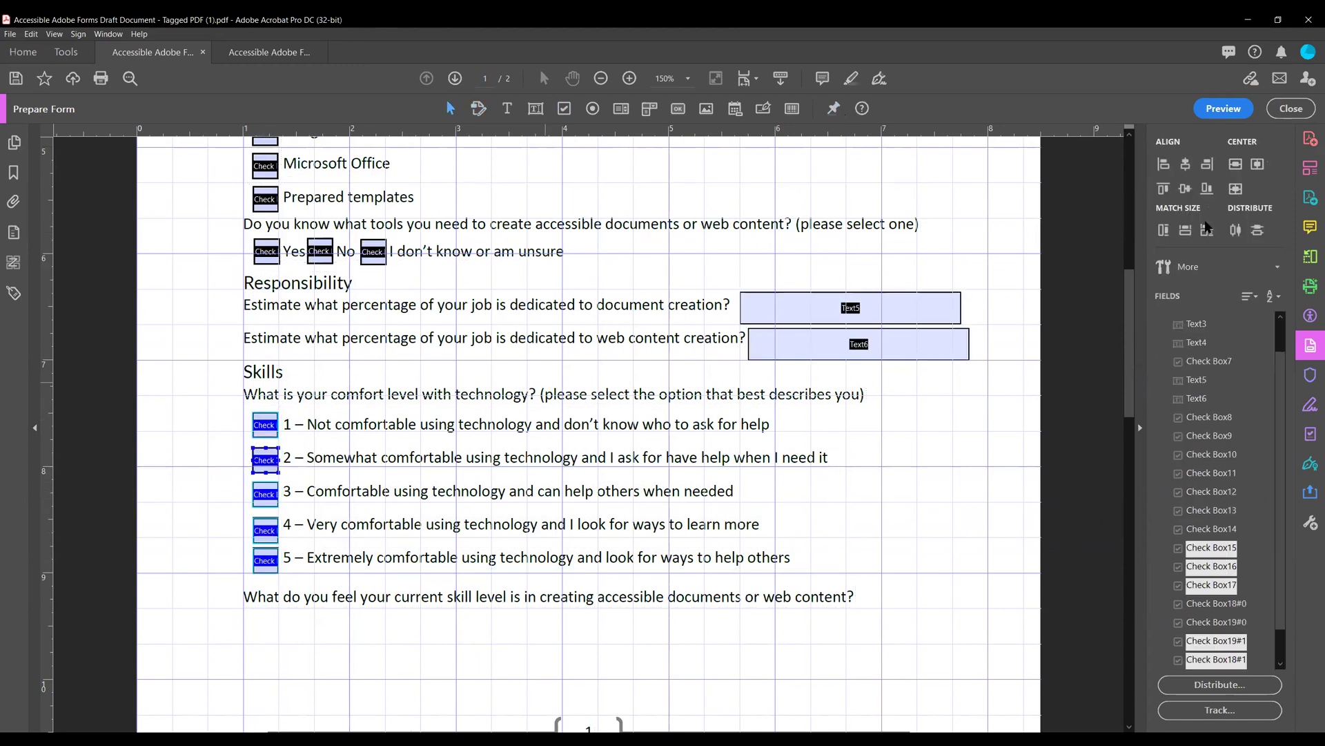
pyautogui.click(1235, 231)
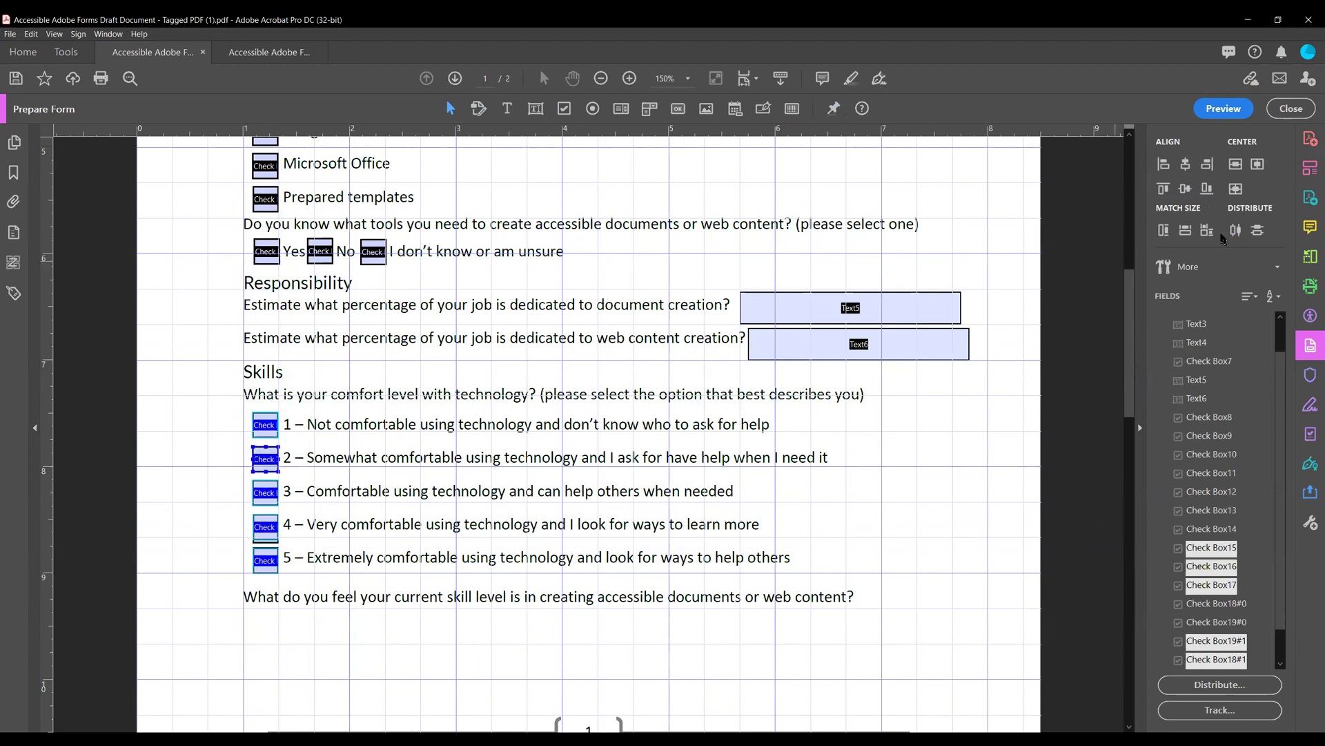
pyautogui.doubleClick(380, 440)
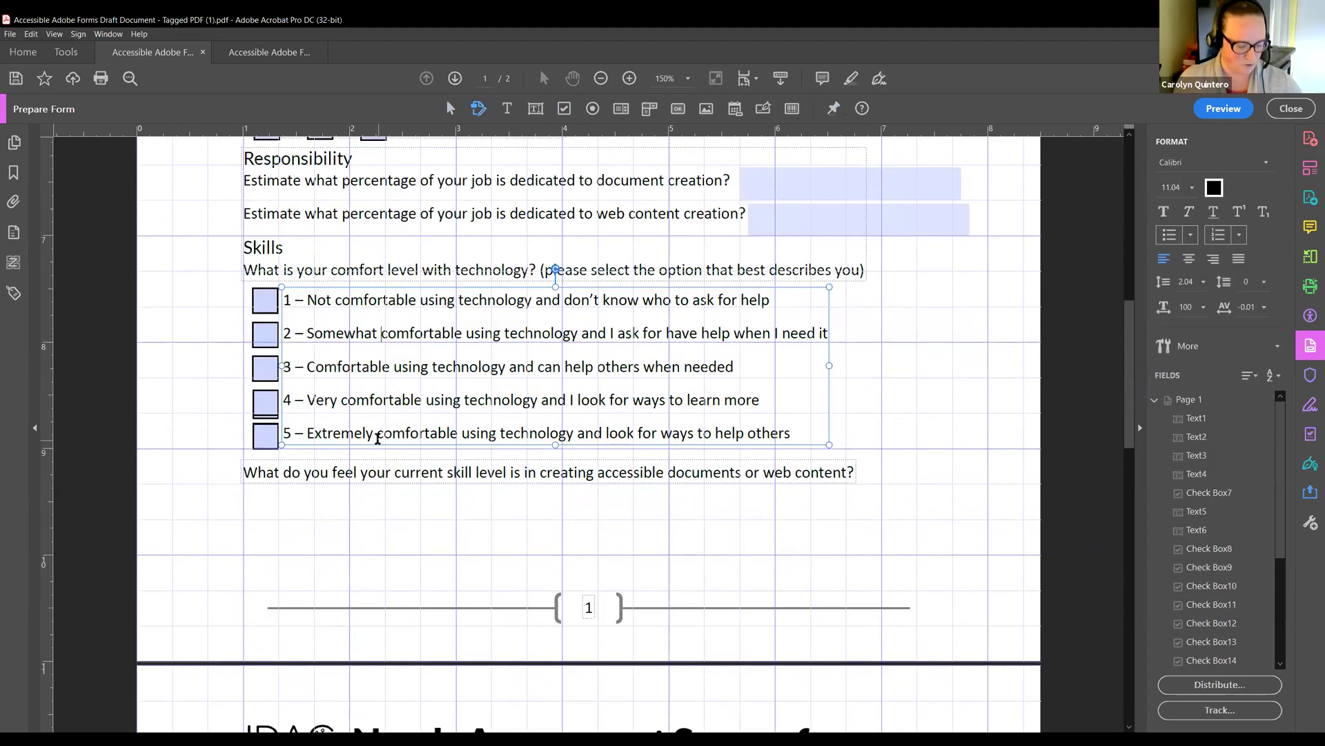
# Draw a wide, tall answer field below the skill-level question.
pyautogui.scroll(-2, 469, 405)
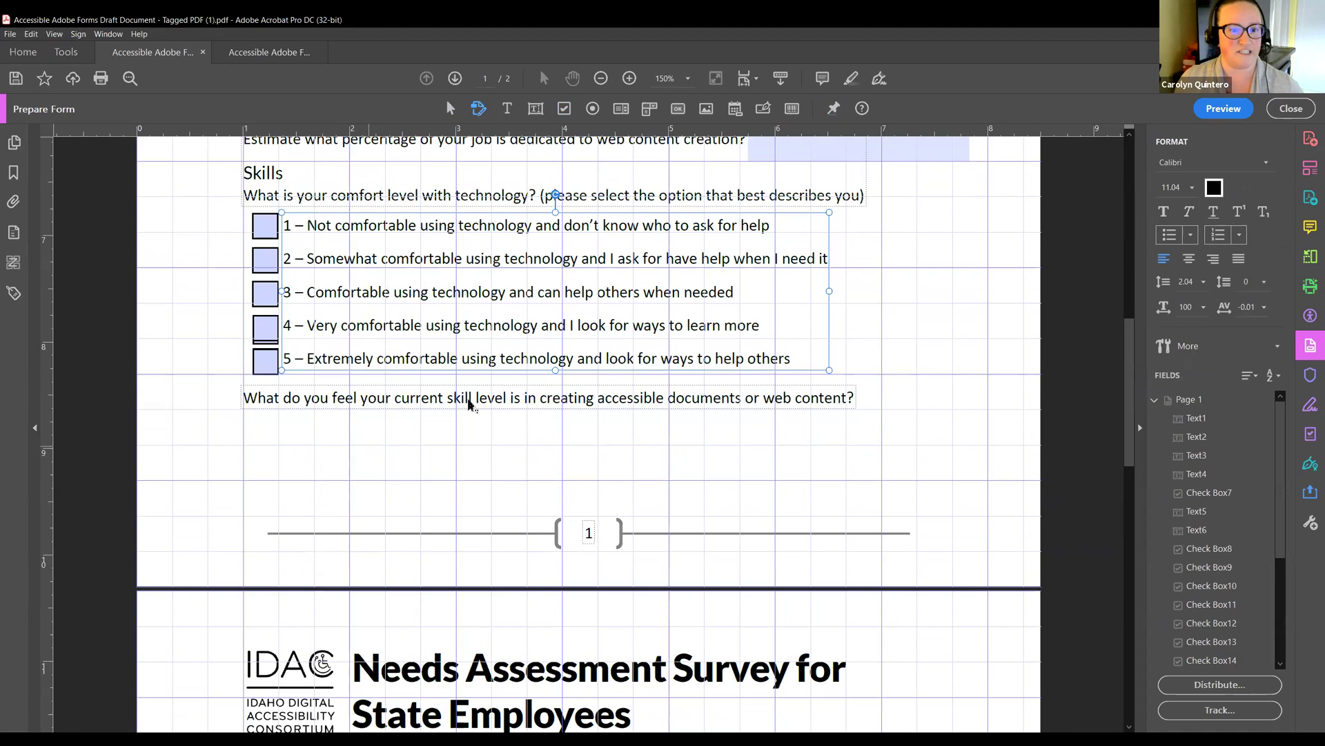
pyautogui.scroll(-1, 469, 405)
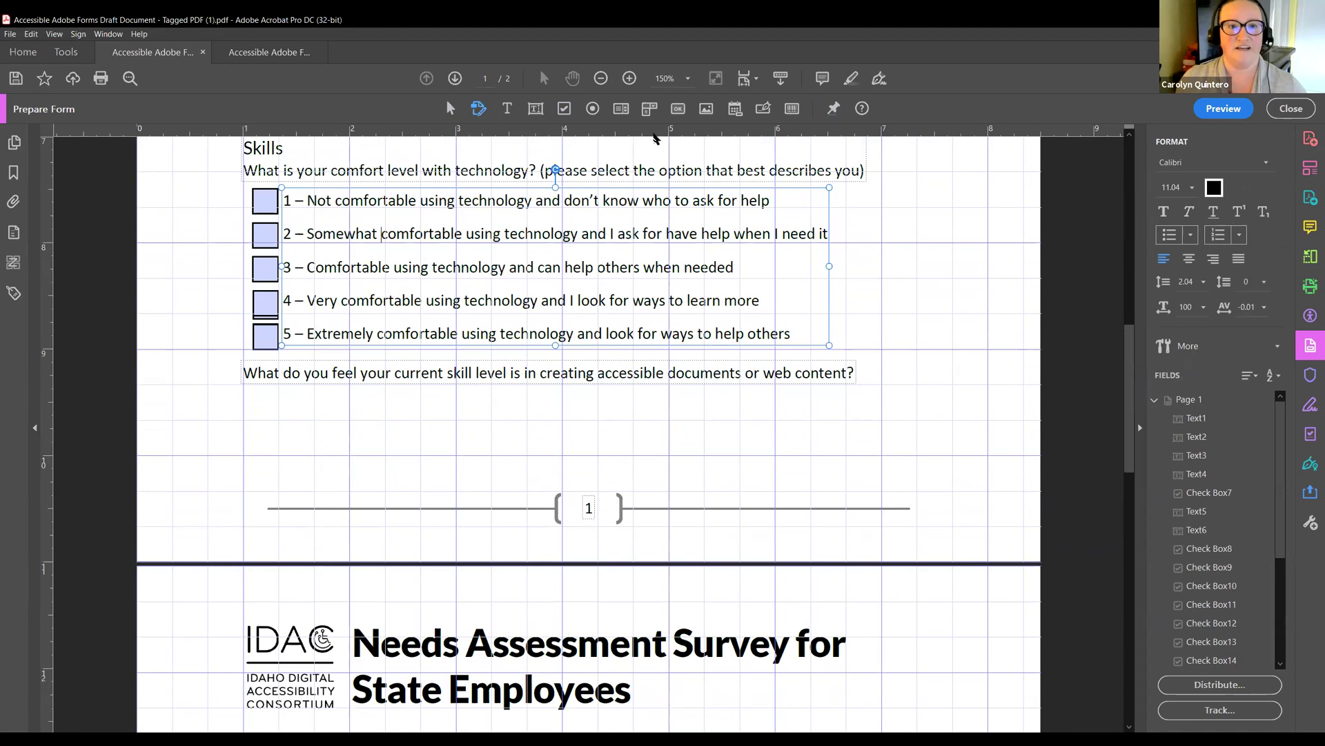
pyautogui.click(536, 108)
pyautogui.moveTo(242, 385); pyautogui.dragTo(987, 401)
pyautogui.moveTo(615, 417); pyautogui.dragTo(611, 490)
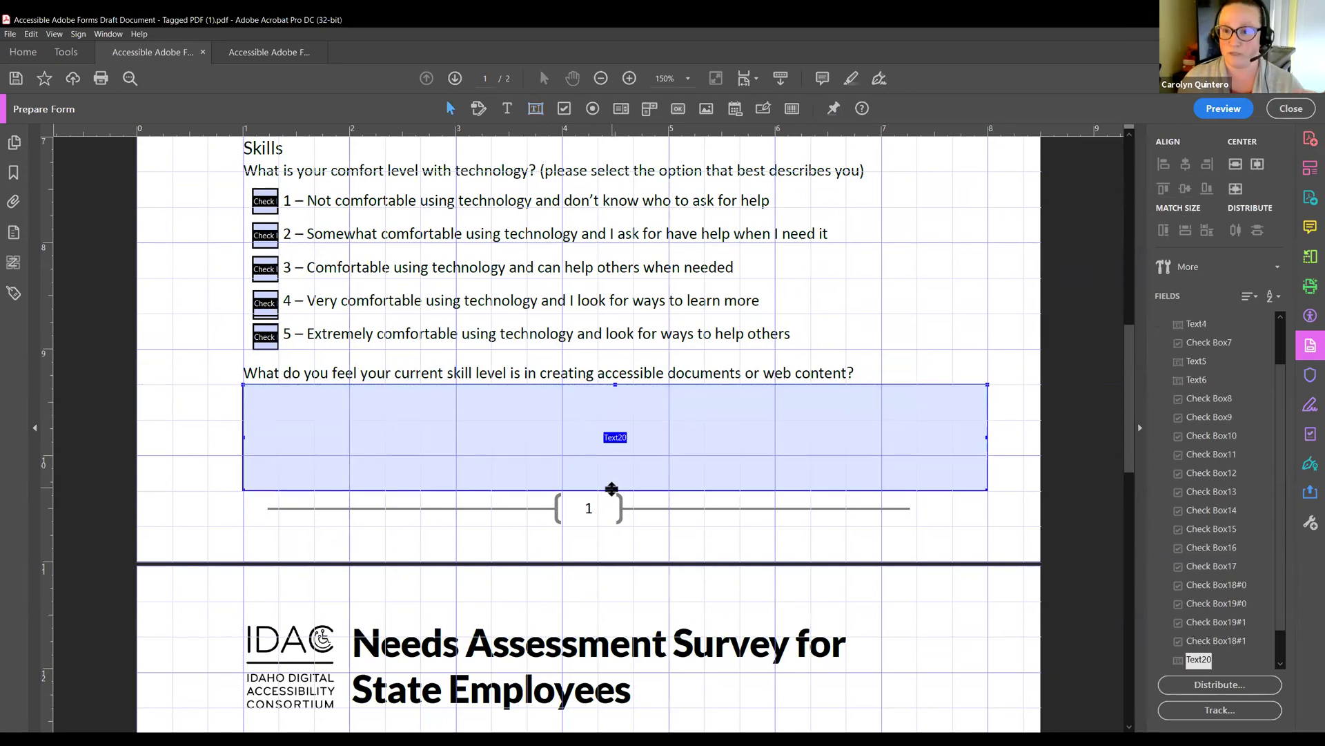
# Draw answer fields Text21–Text23 under the challenges, training-attended and accessibility-trainings questions.
pyautogui.scroll(-6, 629, 434)
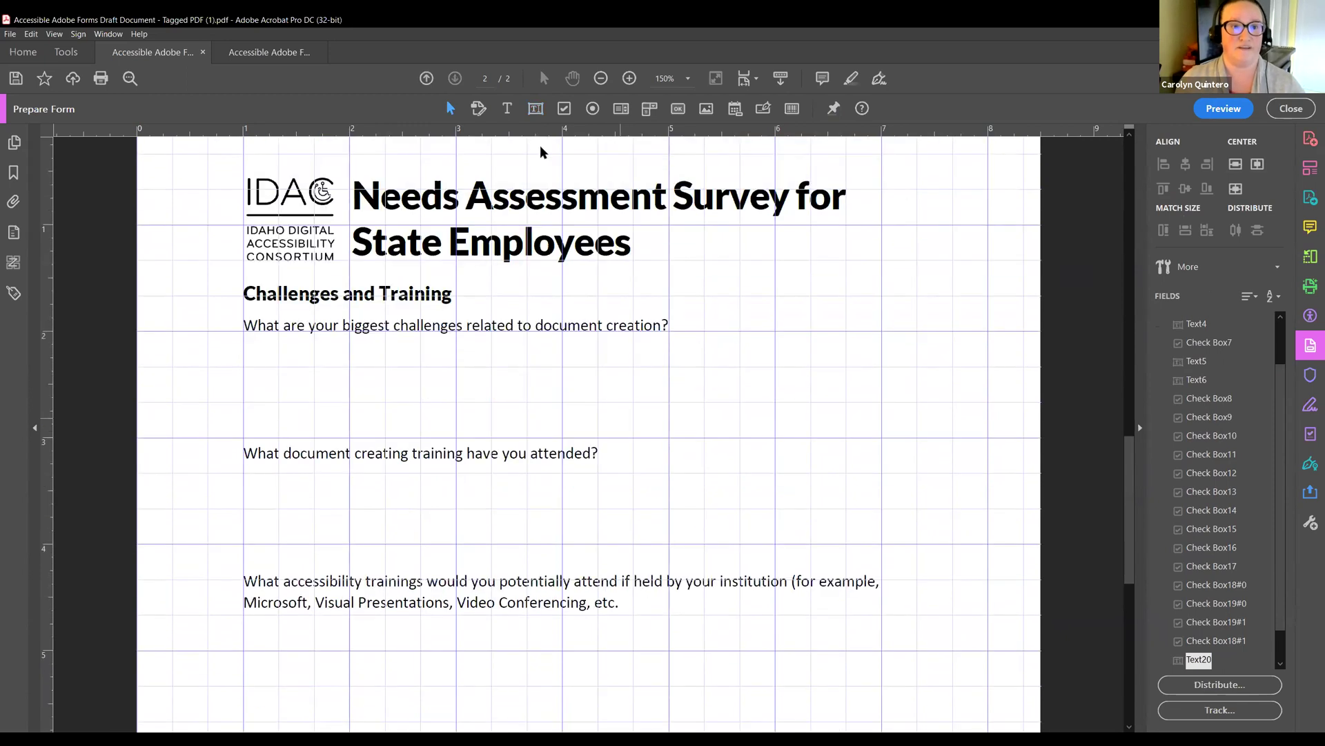
pyautogui.click(535, 109)
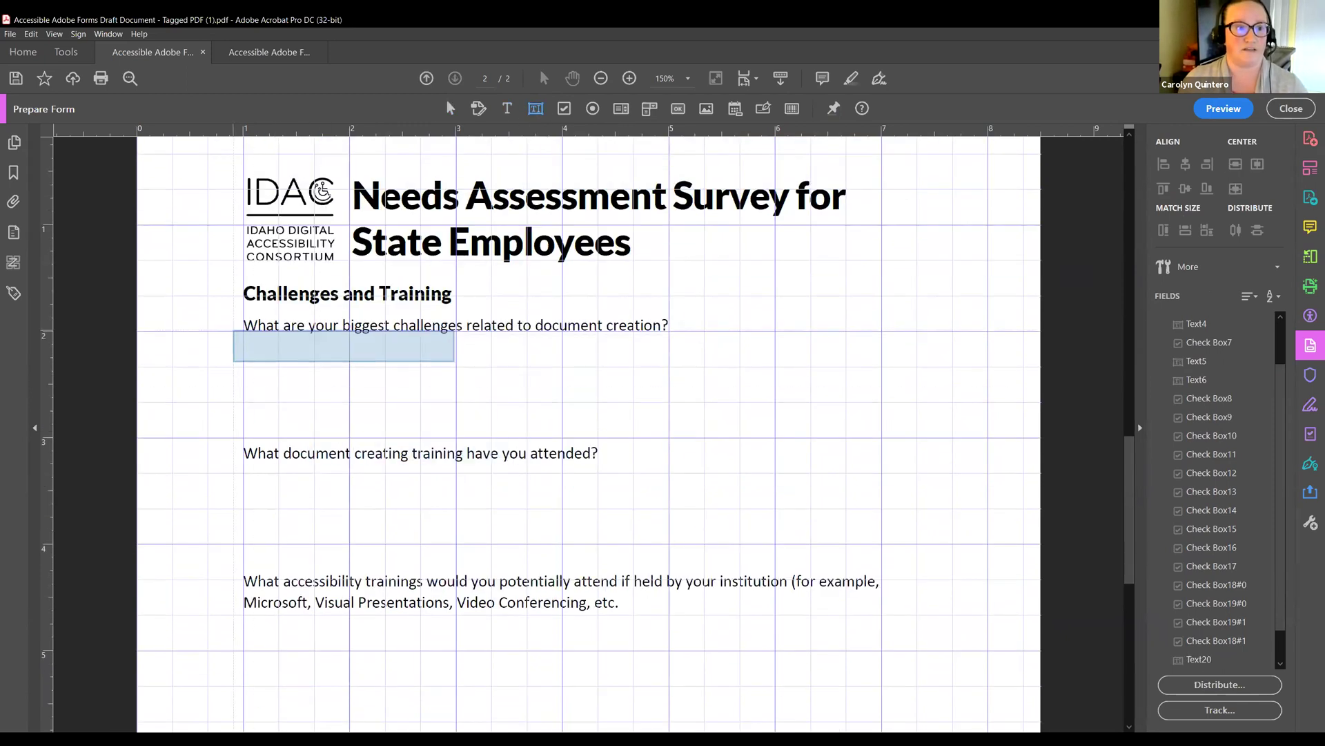
pyautogui.moveTo(244, 334); pyautogui.dragTo(989, 438)
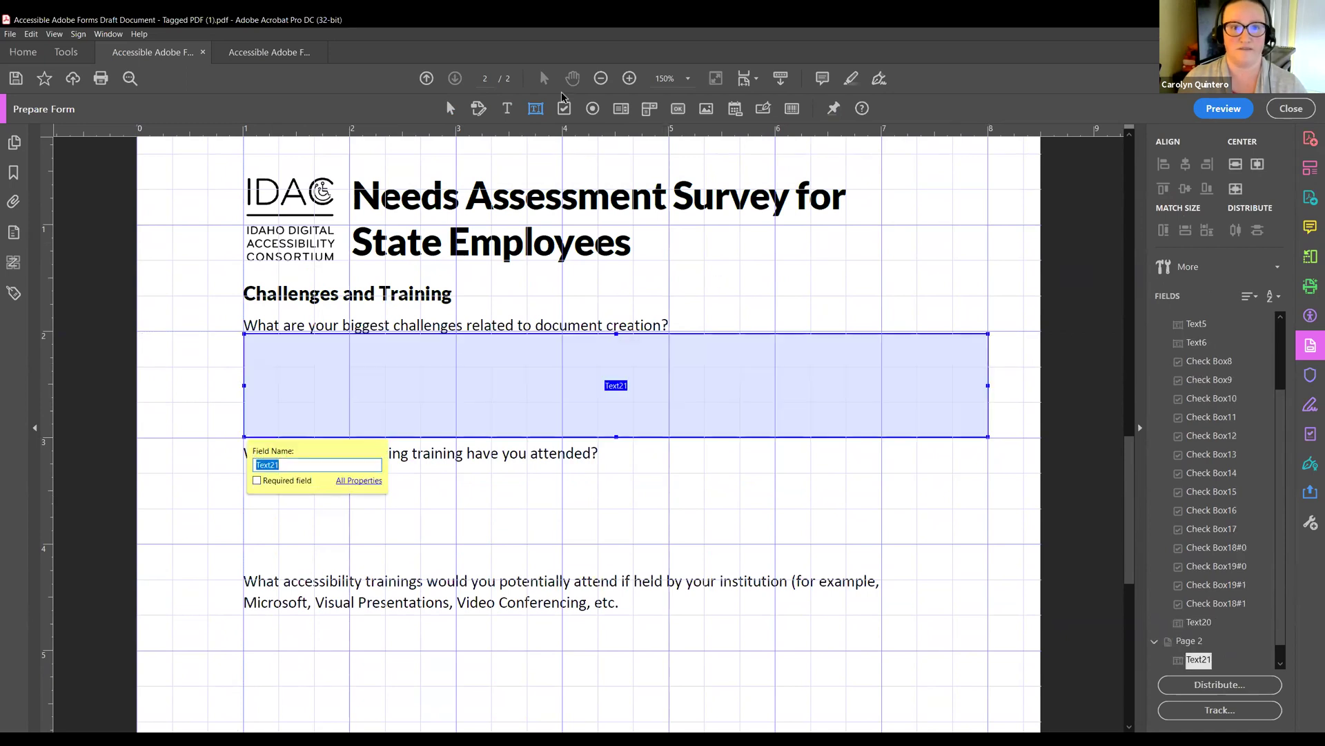
pyautogui.click(536, 108)
pyautogui.moveTo(243, 465); pyautogui.dragTo(987, 574)
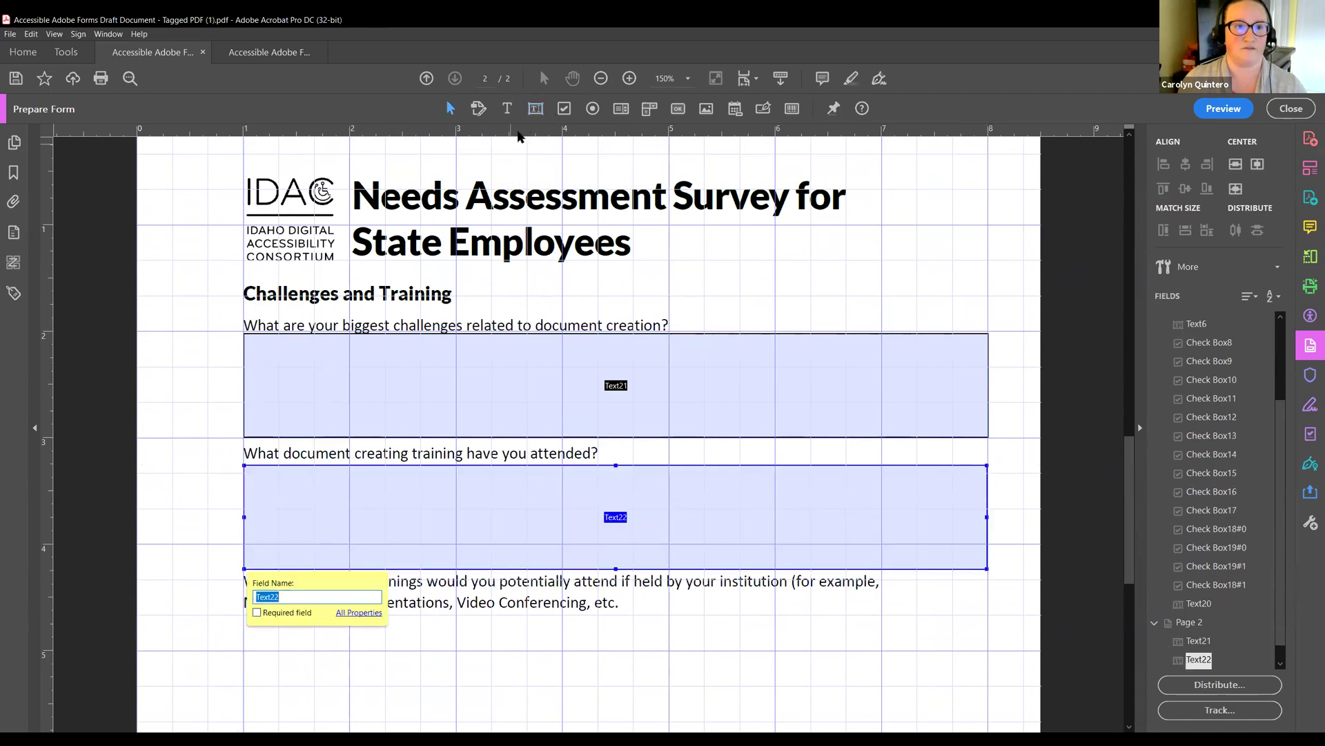
pyautogui.click(540, 110)
pyautogui.moveTo(281, 592); pyautogui.dragTo(504, 624)
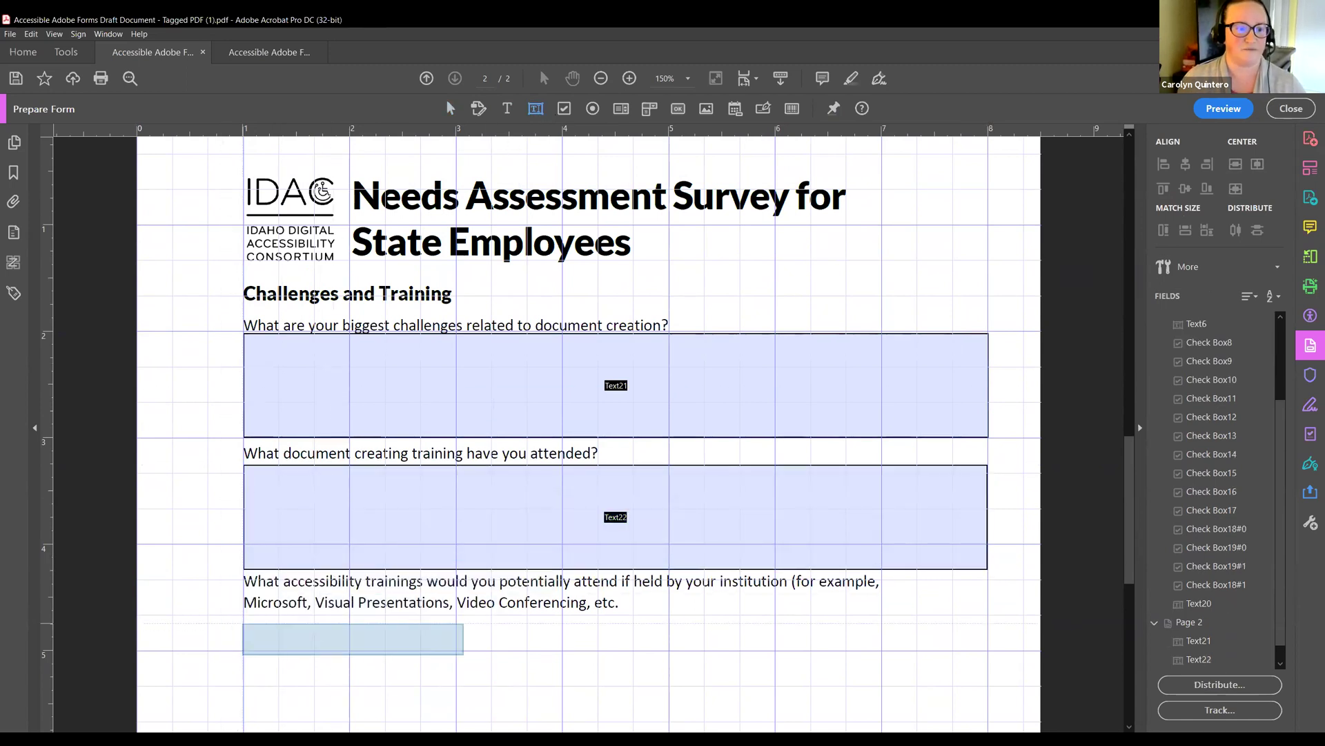
pyautogui.moveTo(243, 614); pyautogui.dragTo(983, 653)
pyautogui.scroll(-3, 863, 519)
pyautogui.moveTo(615, 555); pyautogui.dragTo(597, 655)
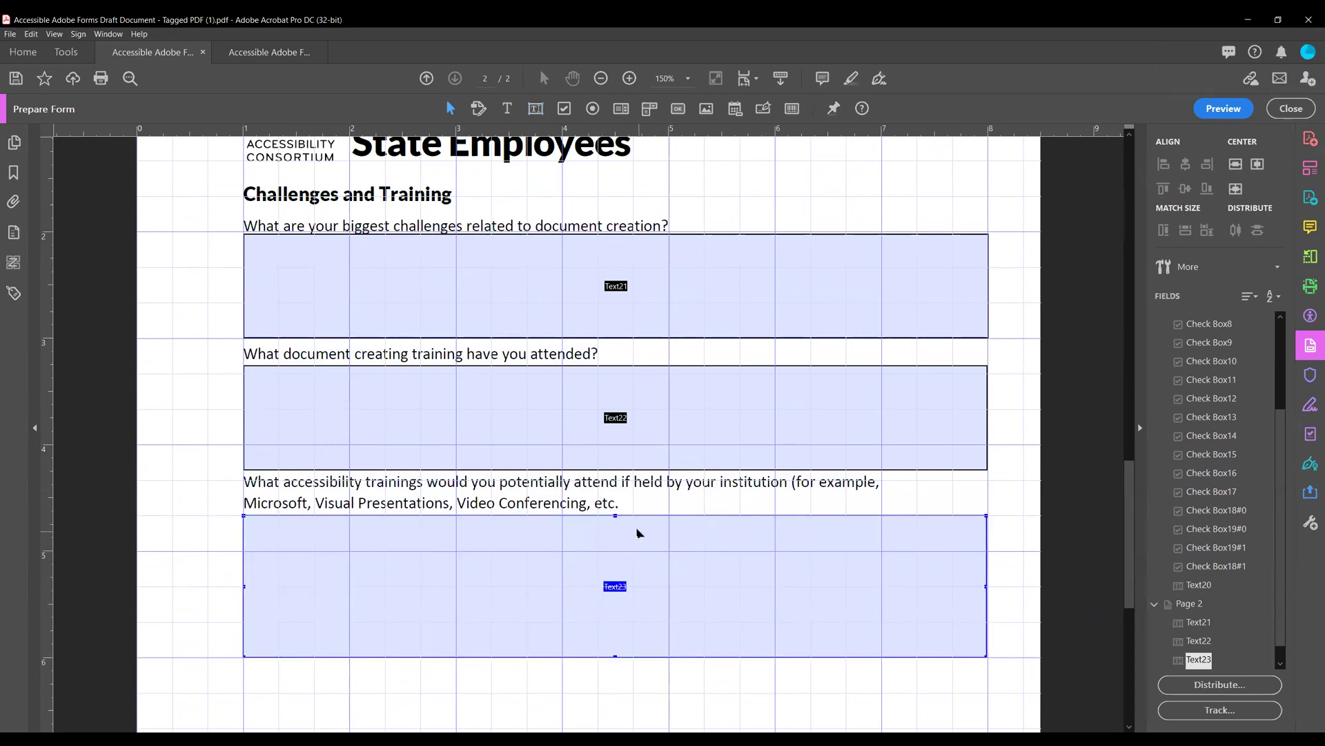
pyautogui.scroll(15, 615, 545)
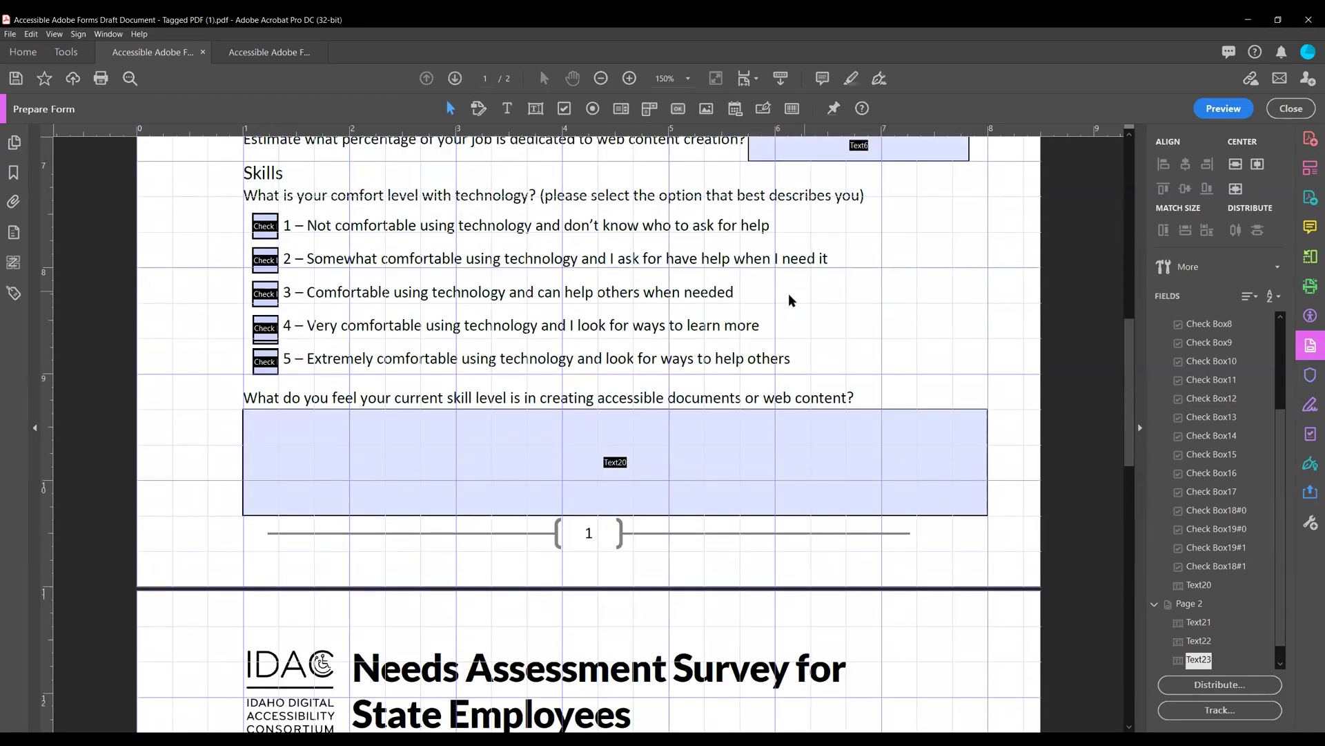
pyautogui.scroll(12, 788, 290)
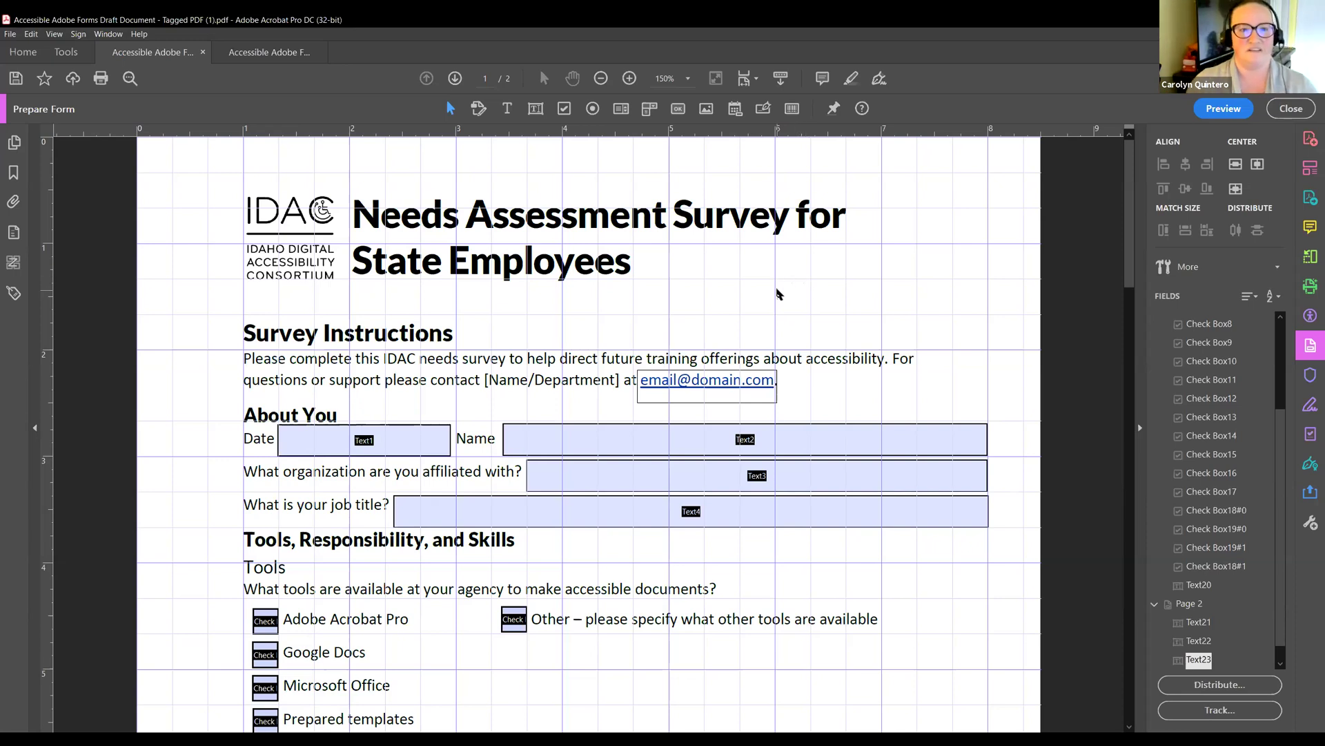
pyautogui.scroll(-5, 779, 293)
pyautogui.scroll(-15, 779, 299)
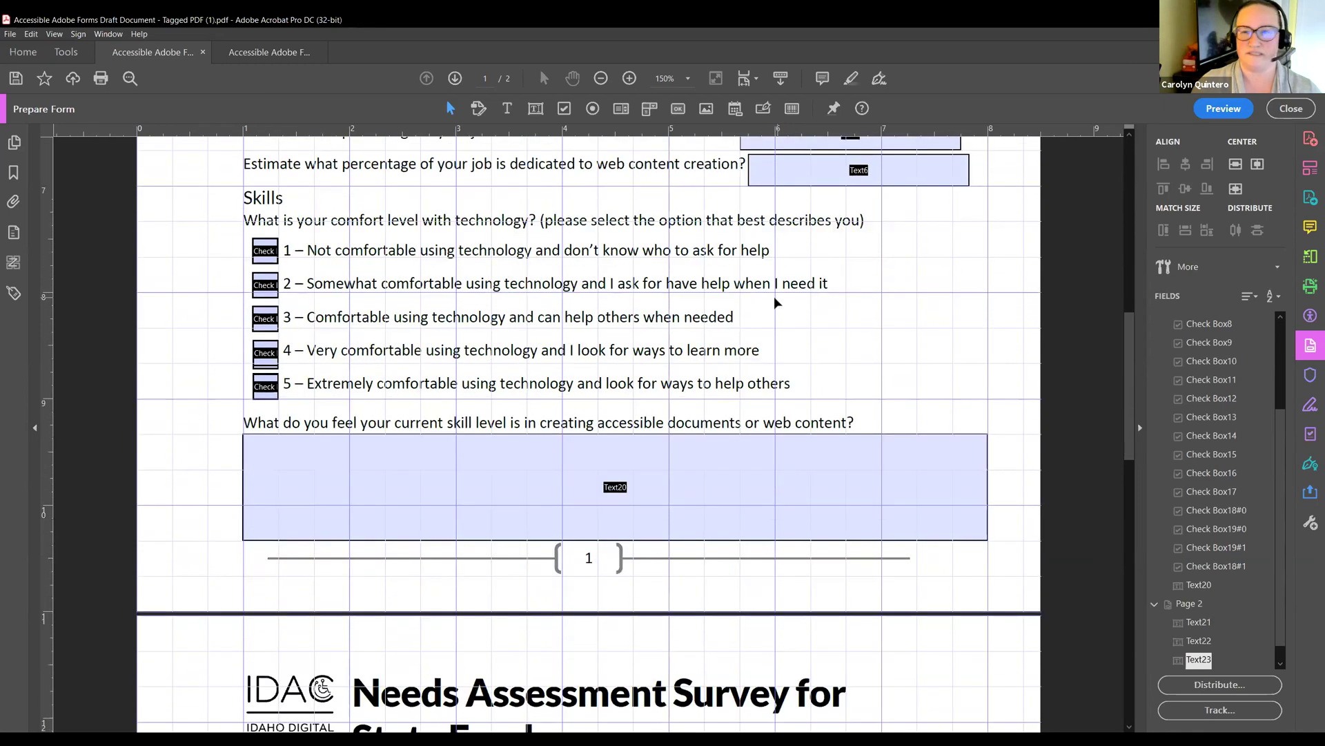
pyautogui.scroll(-12, 778, 308)
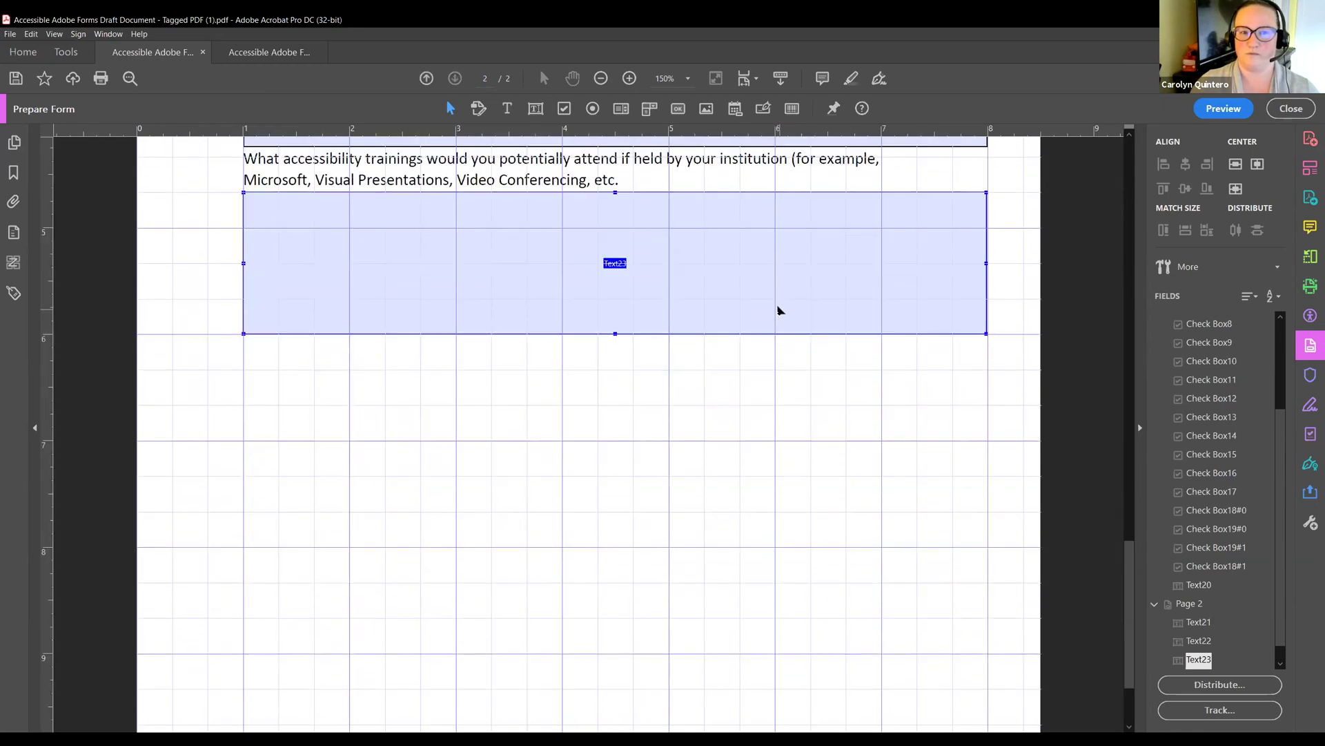
pyautogui.scroll(9, 784, 313)
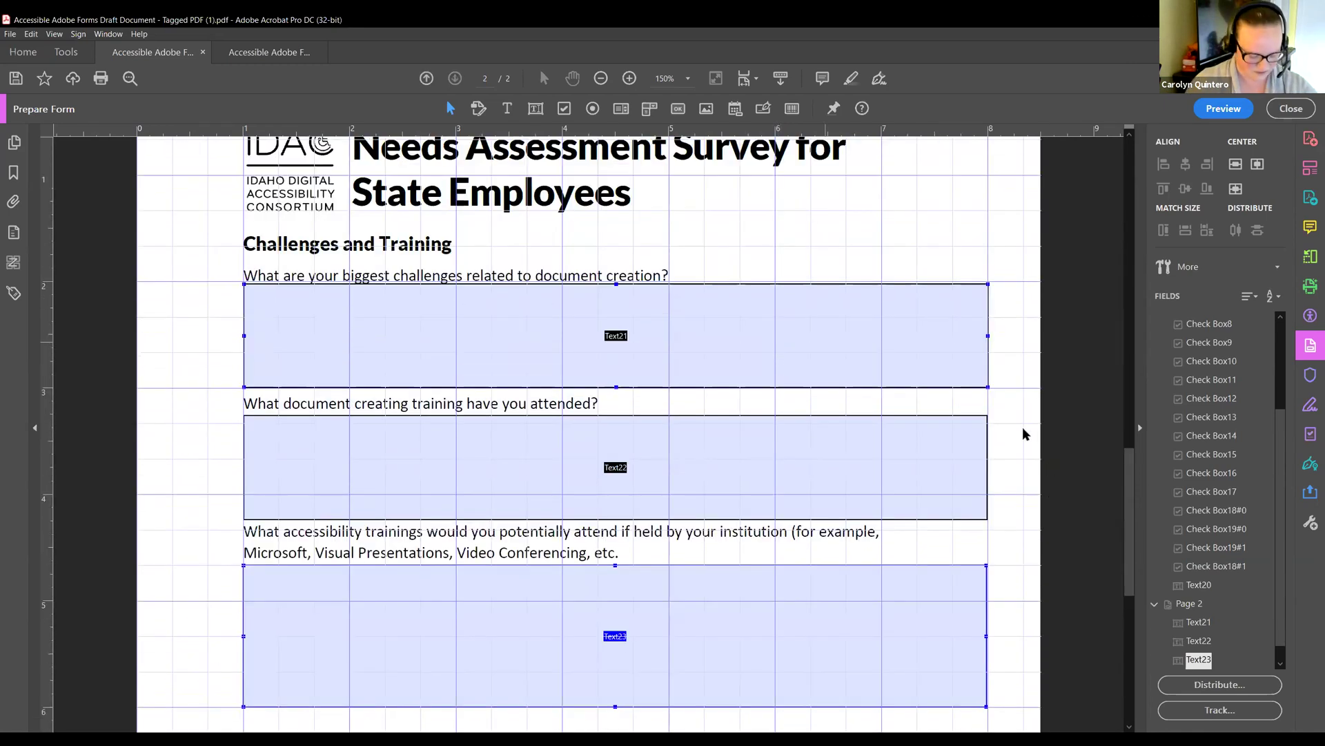
pyautogui.scroll(10, 993, 421)
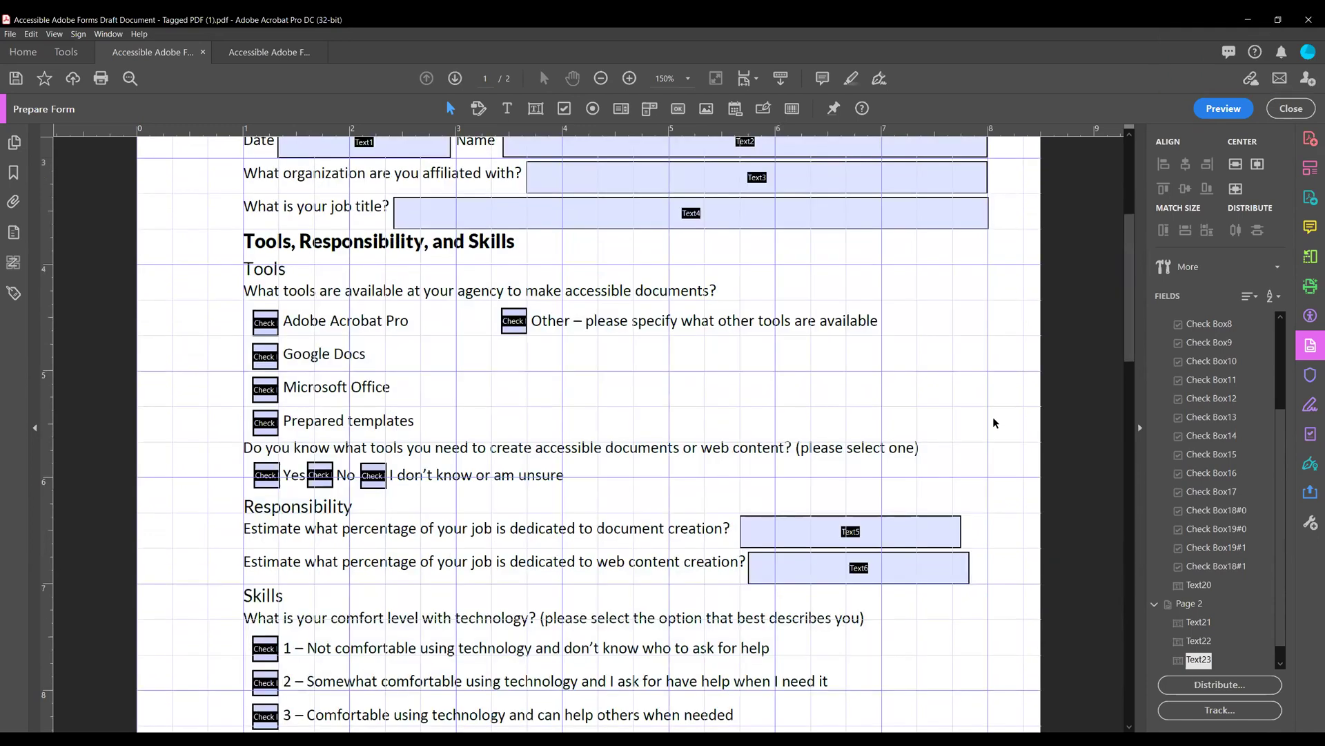
pyautogui.scroll(4, 994, 422)
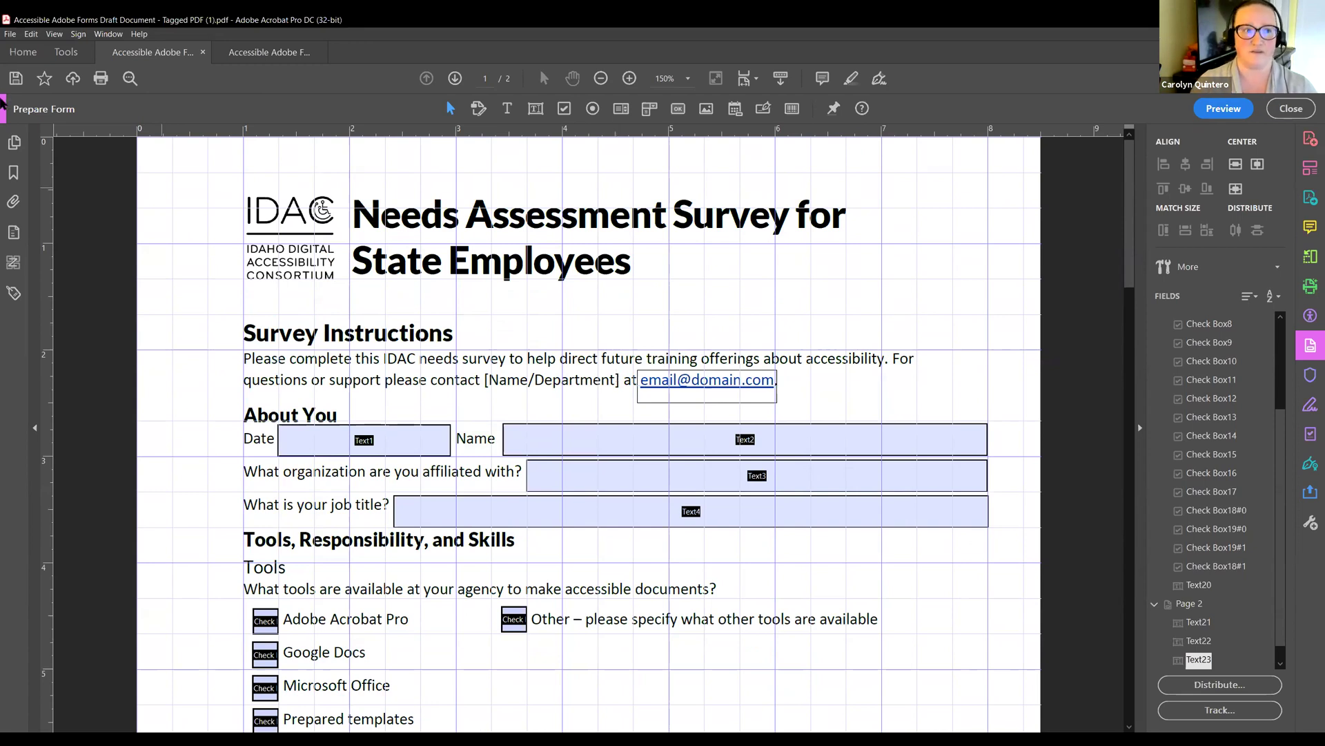
pyautogui.click(410, 442)
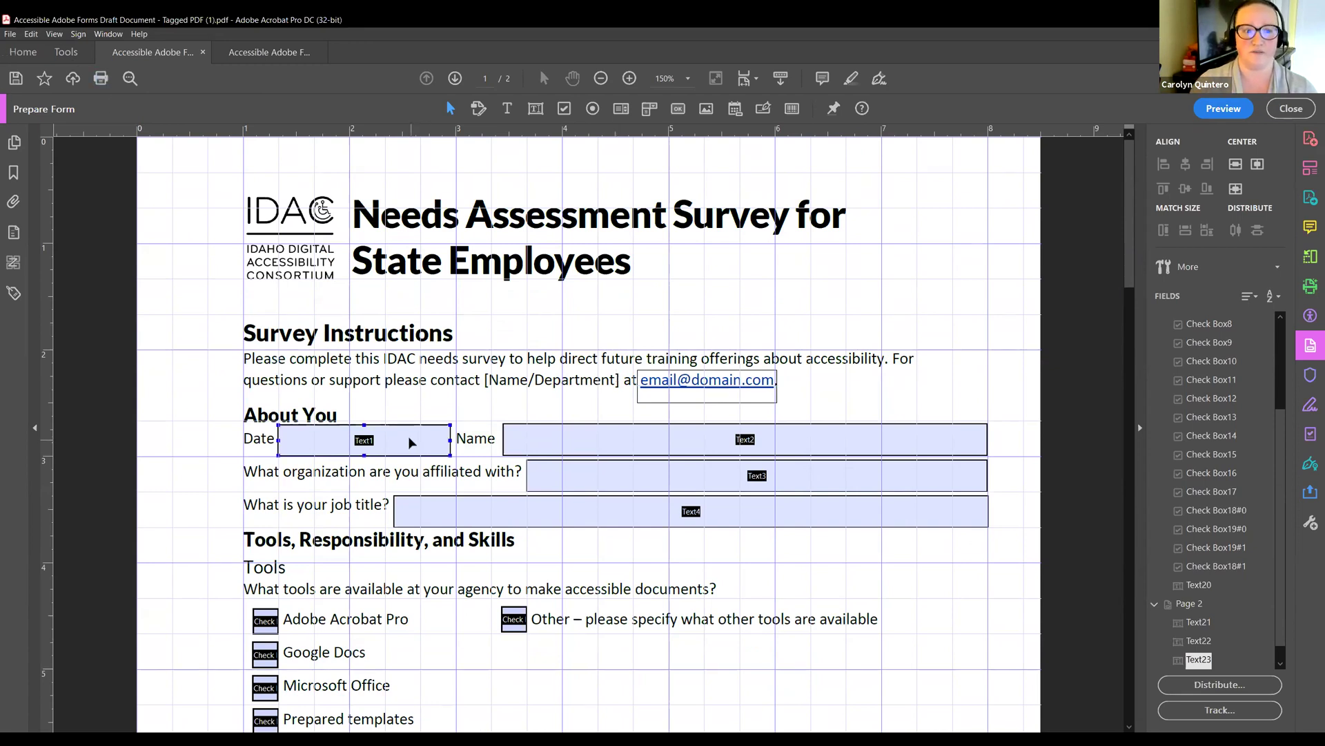
pyautogui.click(598, 474)
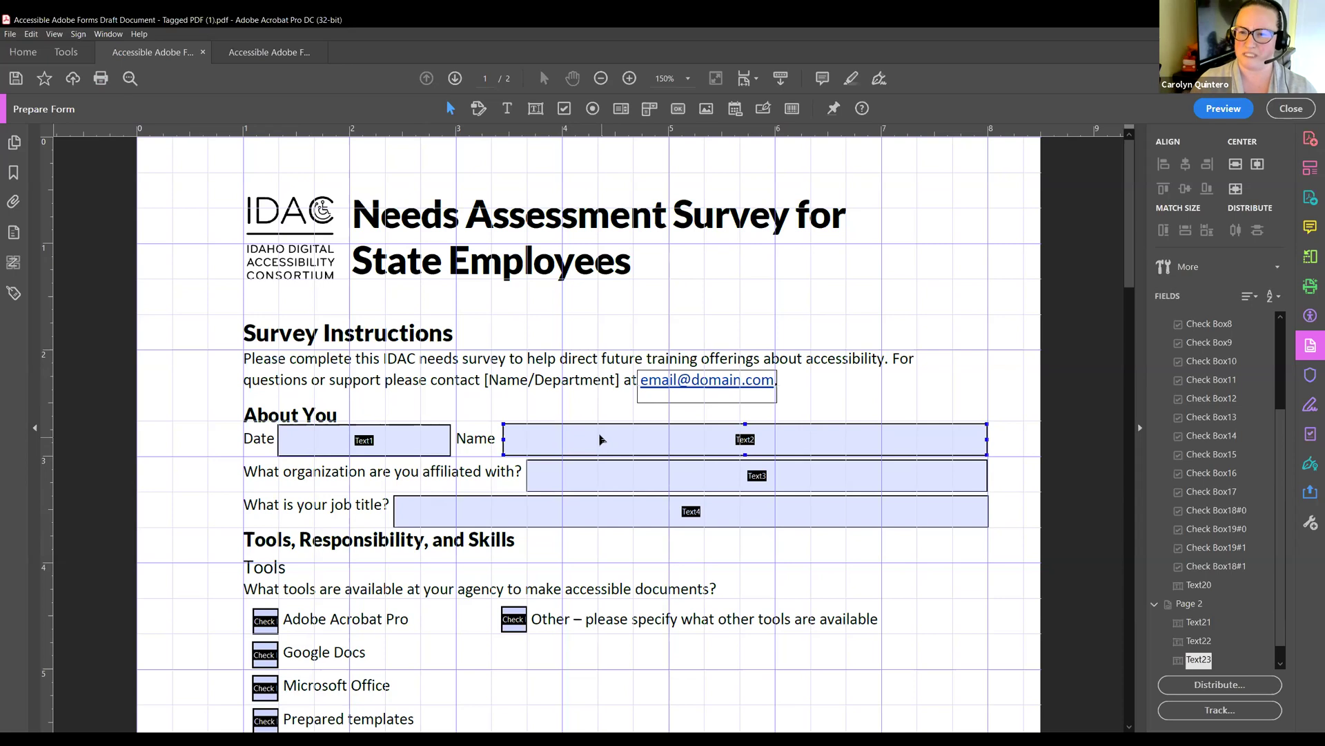
pyautogui.press('Escape')
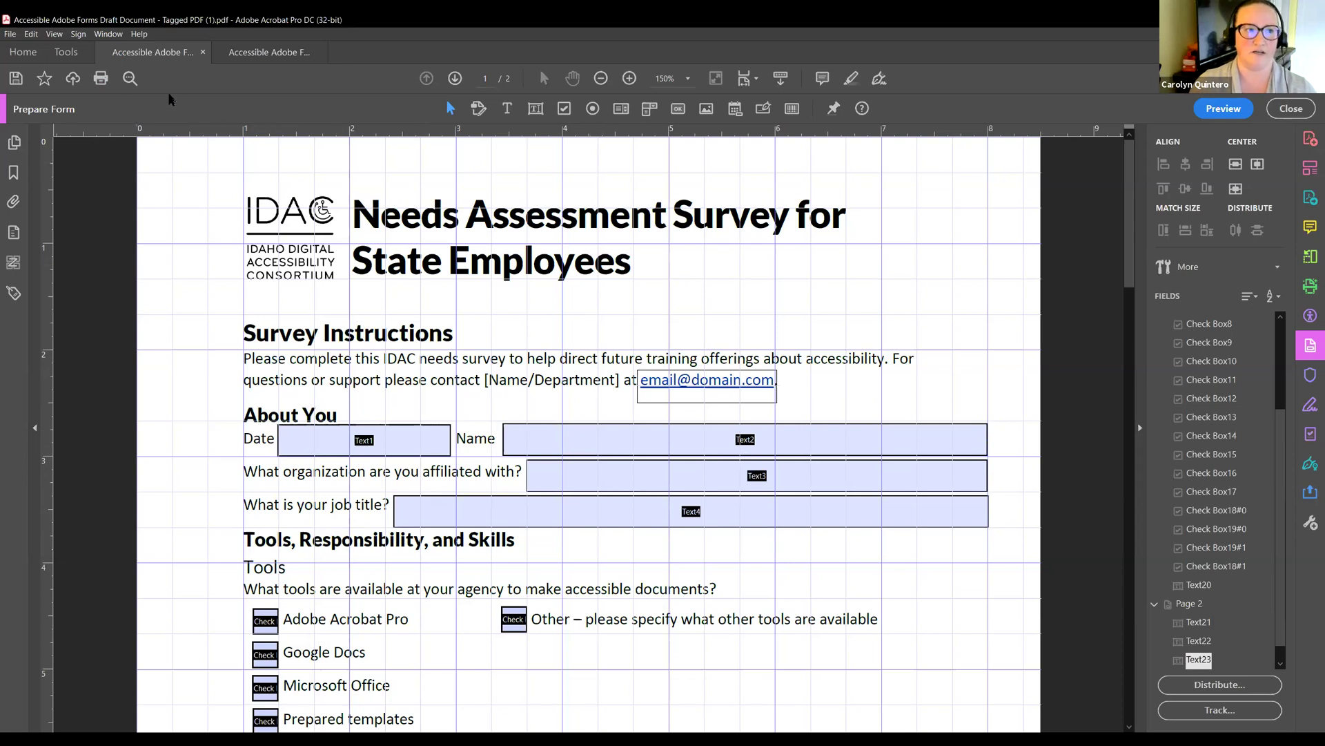
pyautogui.click(101, 79)
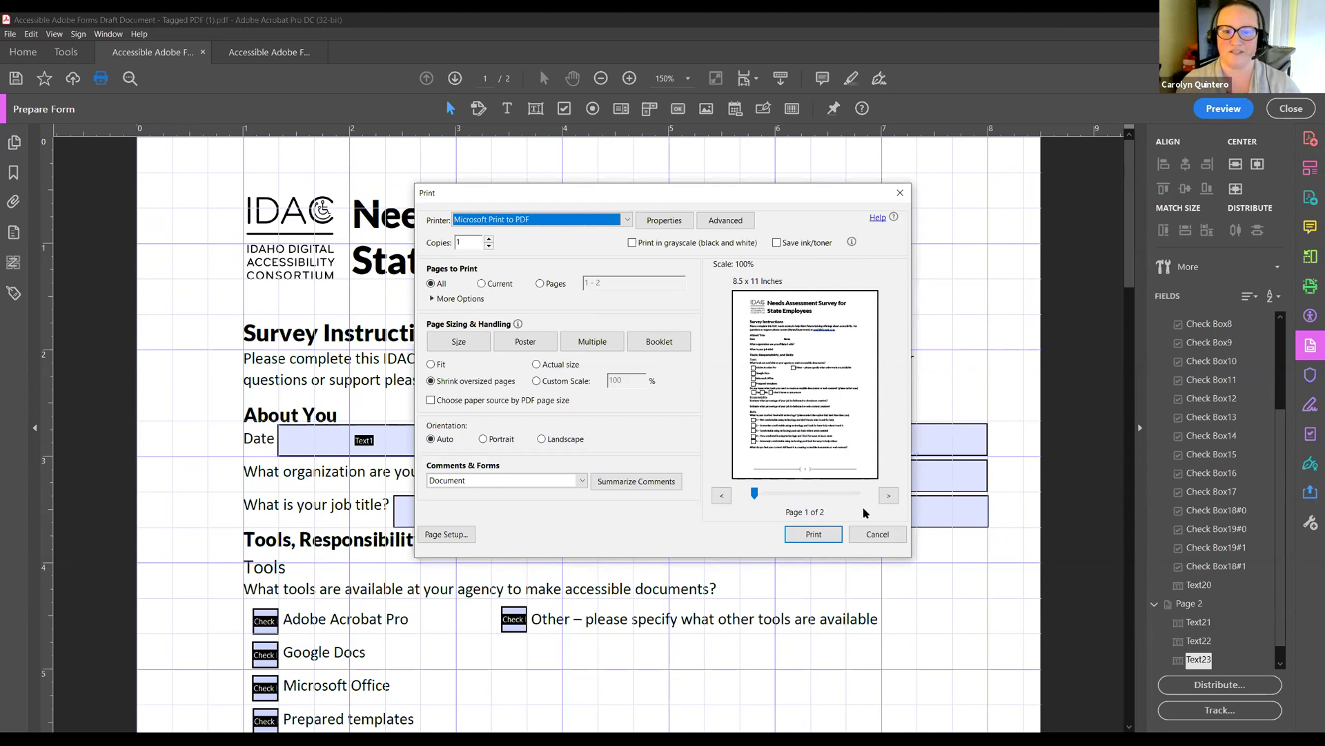
pyautogui.click(877, 534)
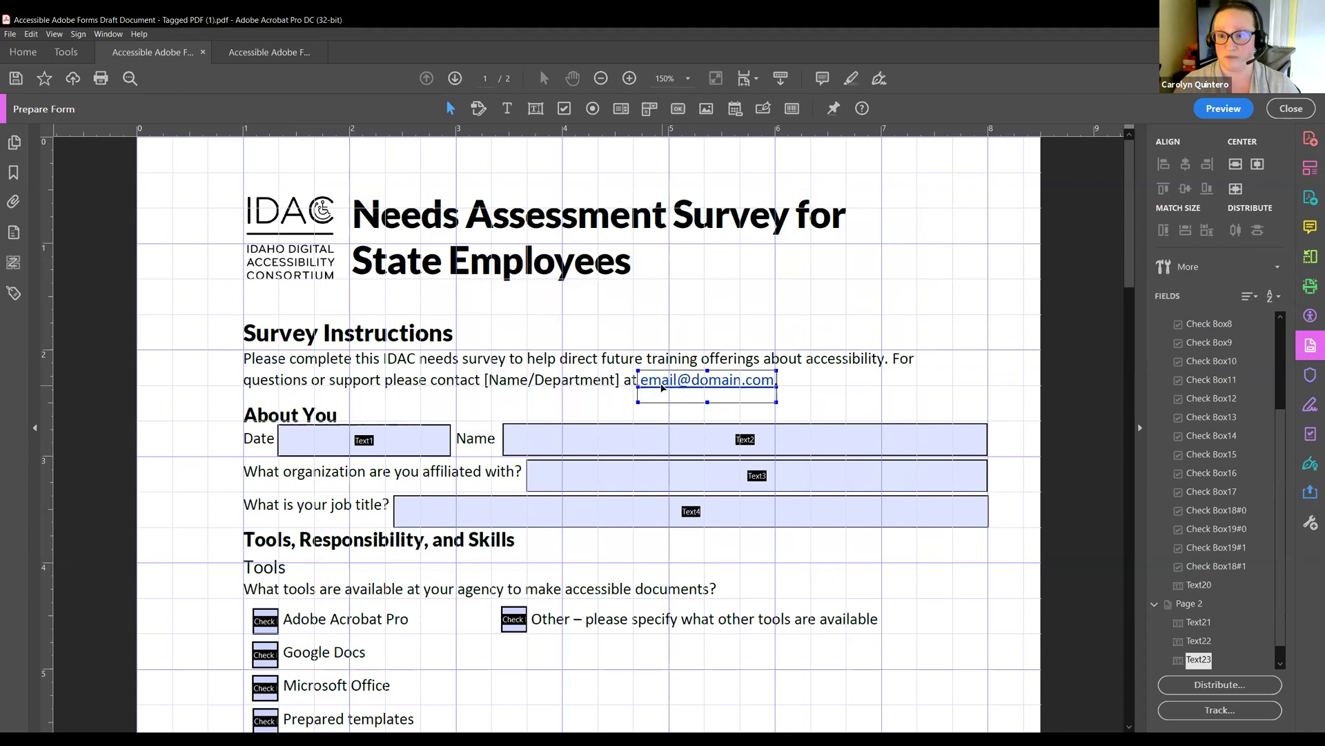
pyautogui.click(411, 446)
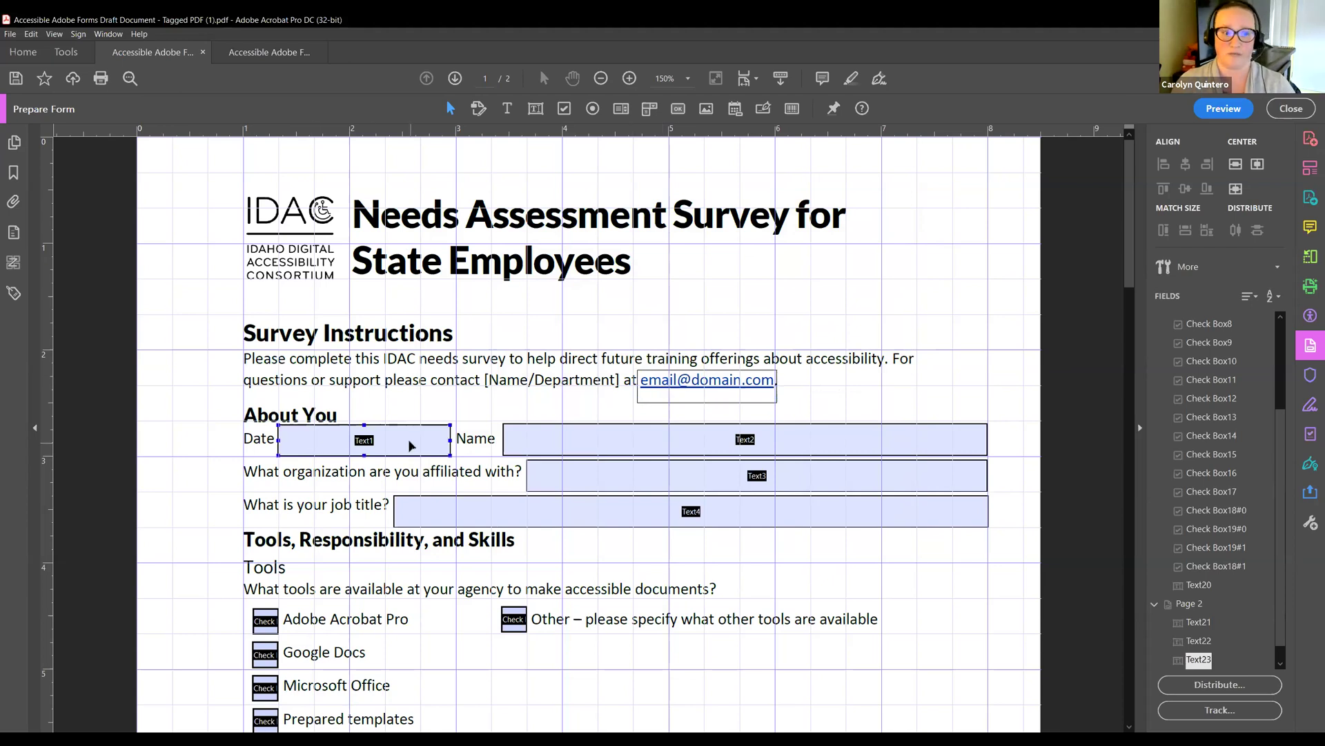
# Give Text1 a black, Thin, Underlined border, then check it in print preview.
pyautogui.doubleClick(410, 445)
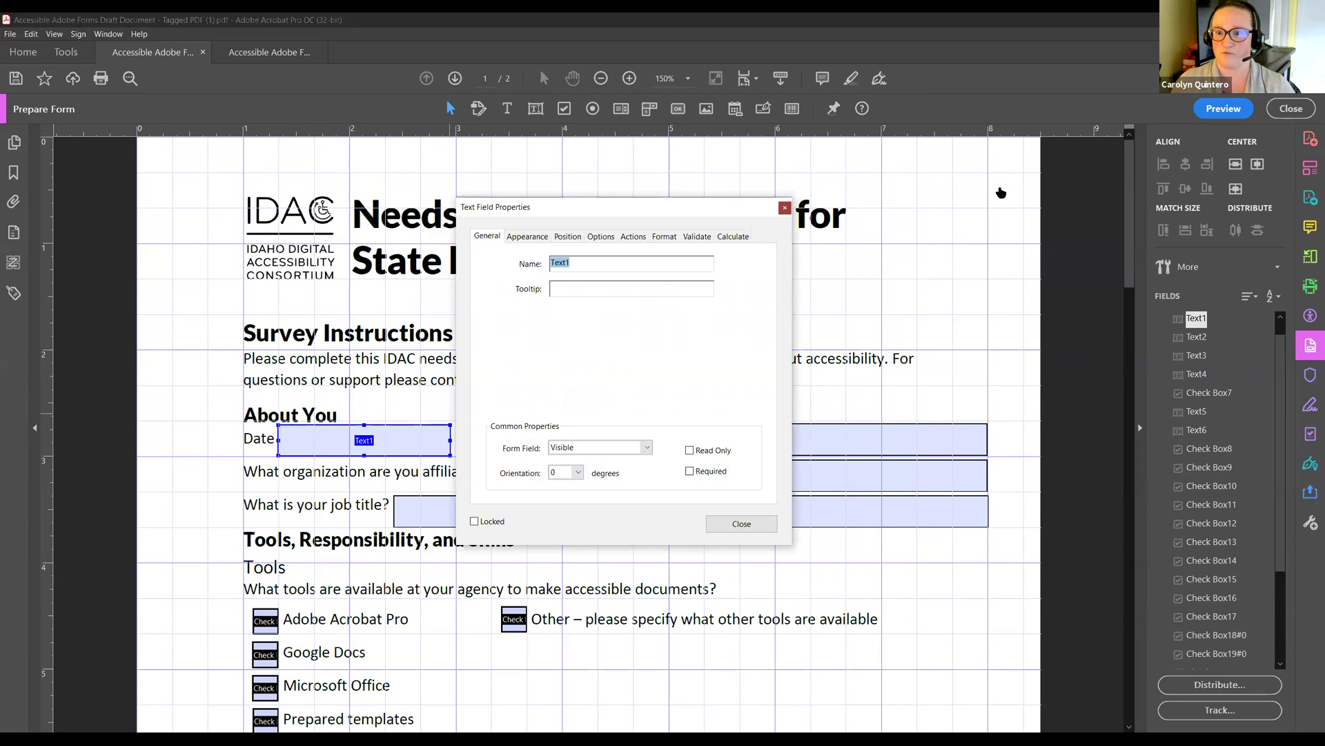
pyautogui.press('Escape')
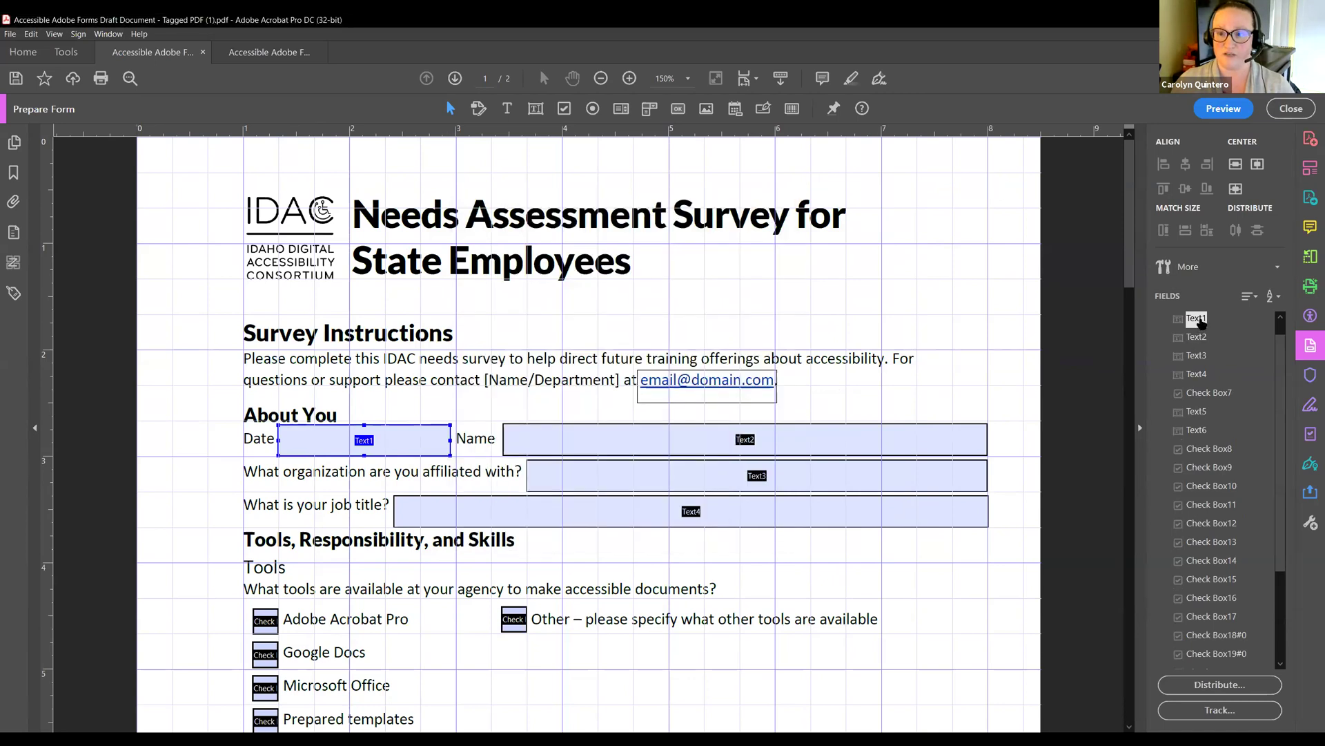
pyautogui.rightClick(1198, 320)
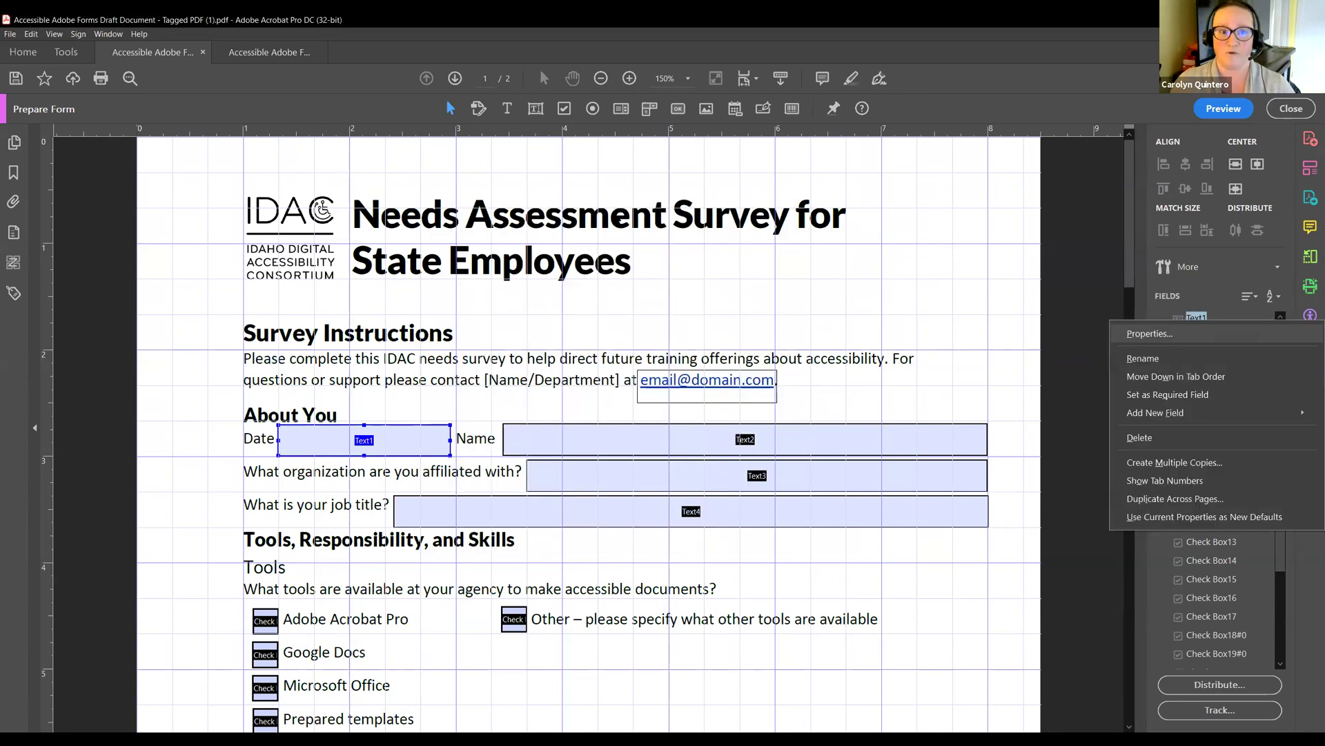
pyautogui.press('p')
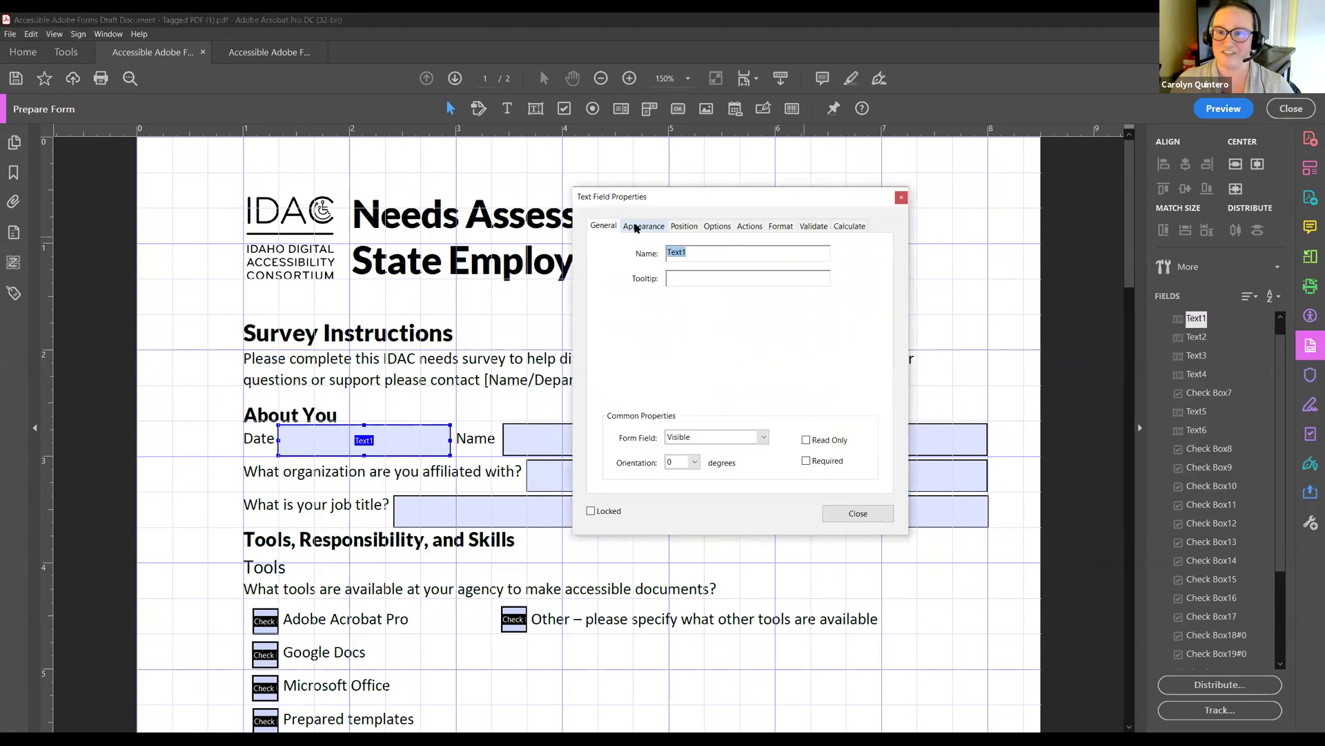
pyautogui.click(636, 228)
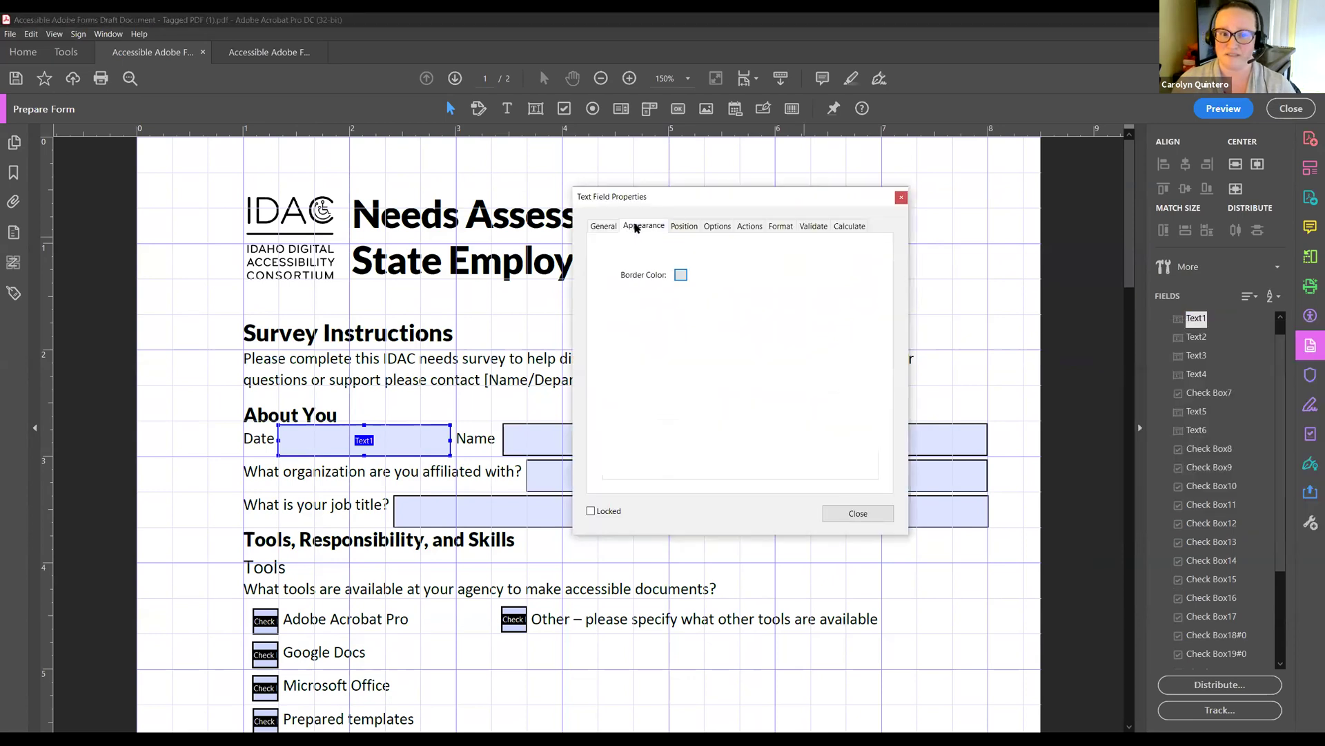
pyautogui.click(681, 276)
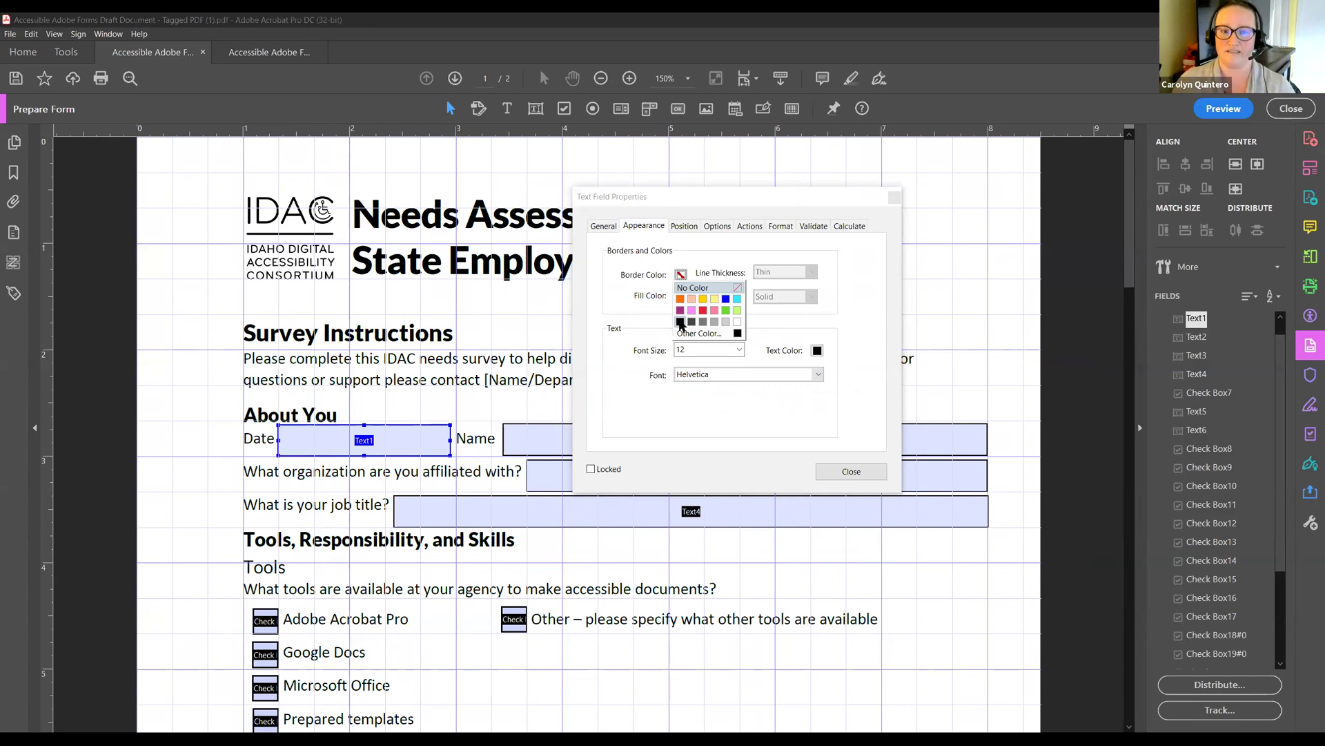
pyautogui.click(680, 322)
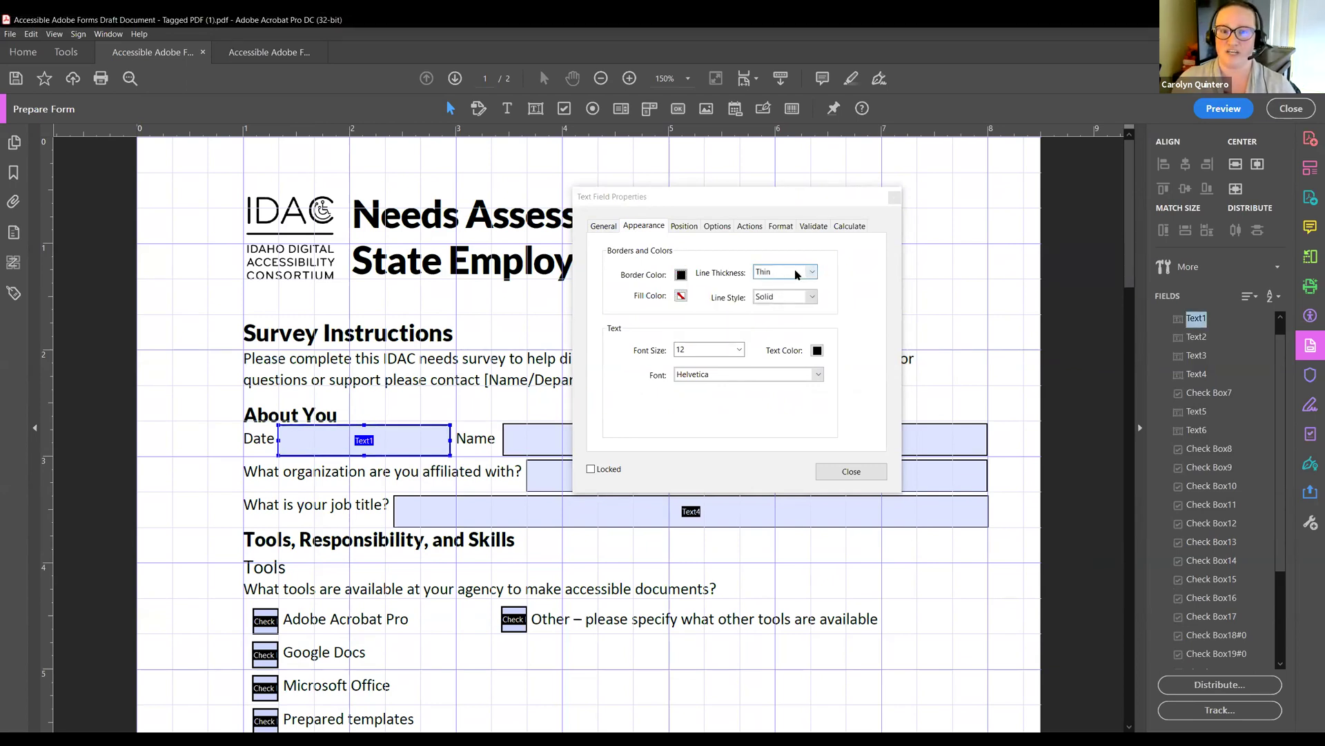
pyautogui.click(798, 274)
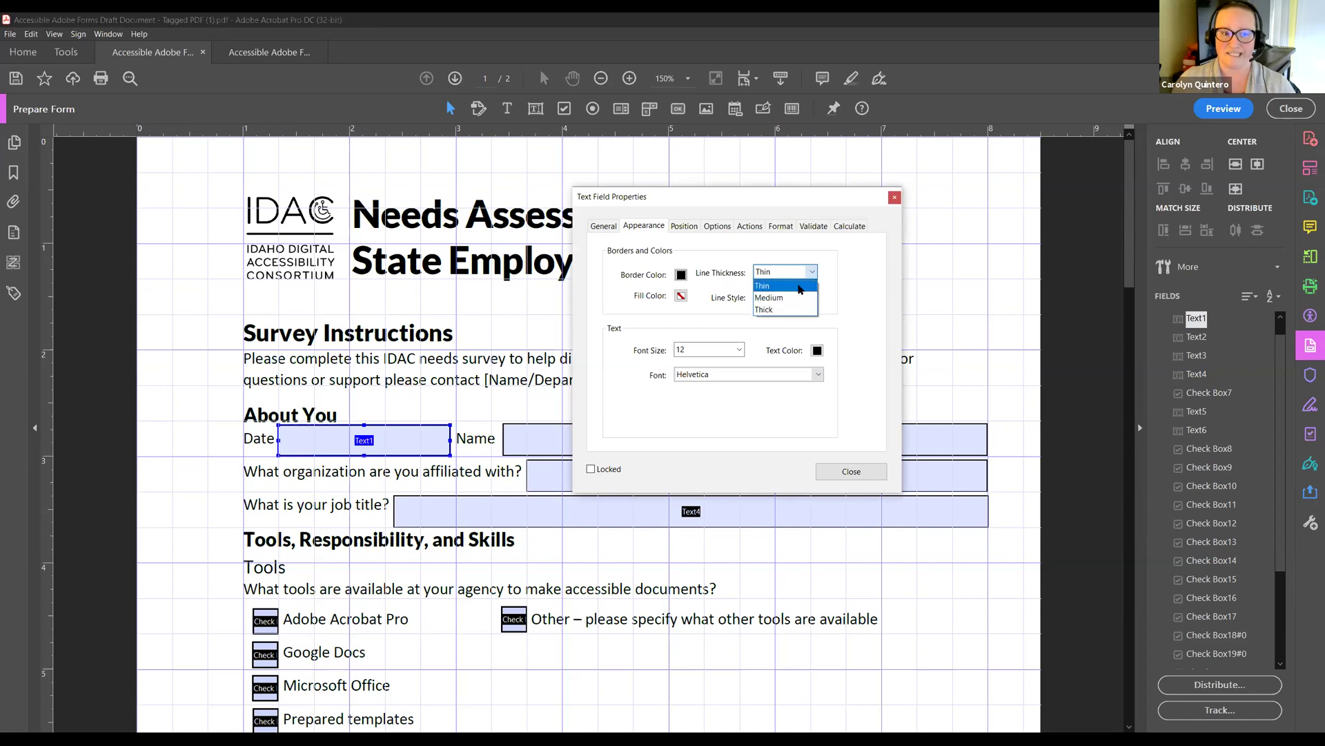
pyautogui.click(801, 285)
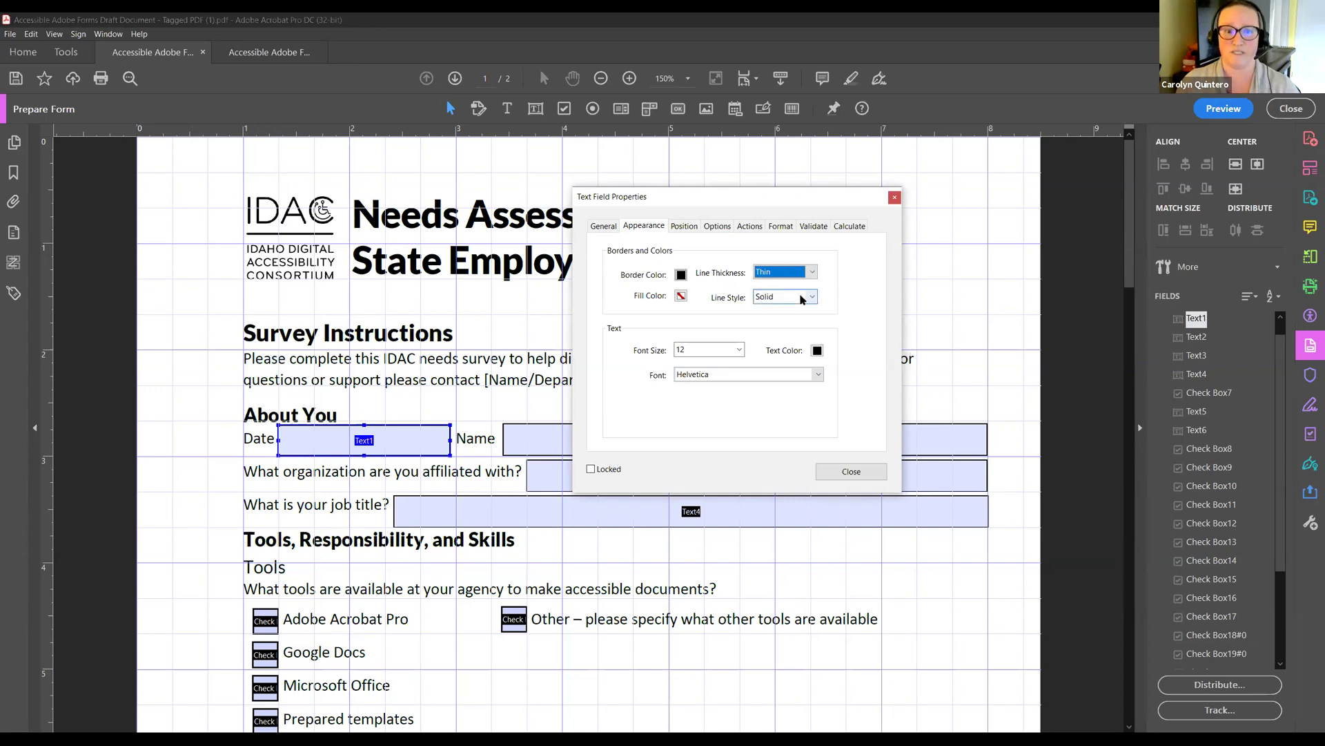
pyautogui.click(802, 299)
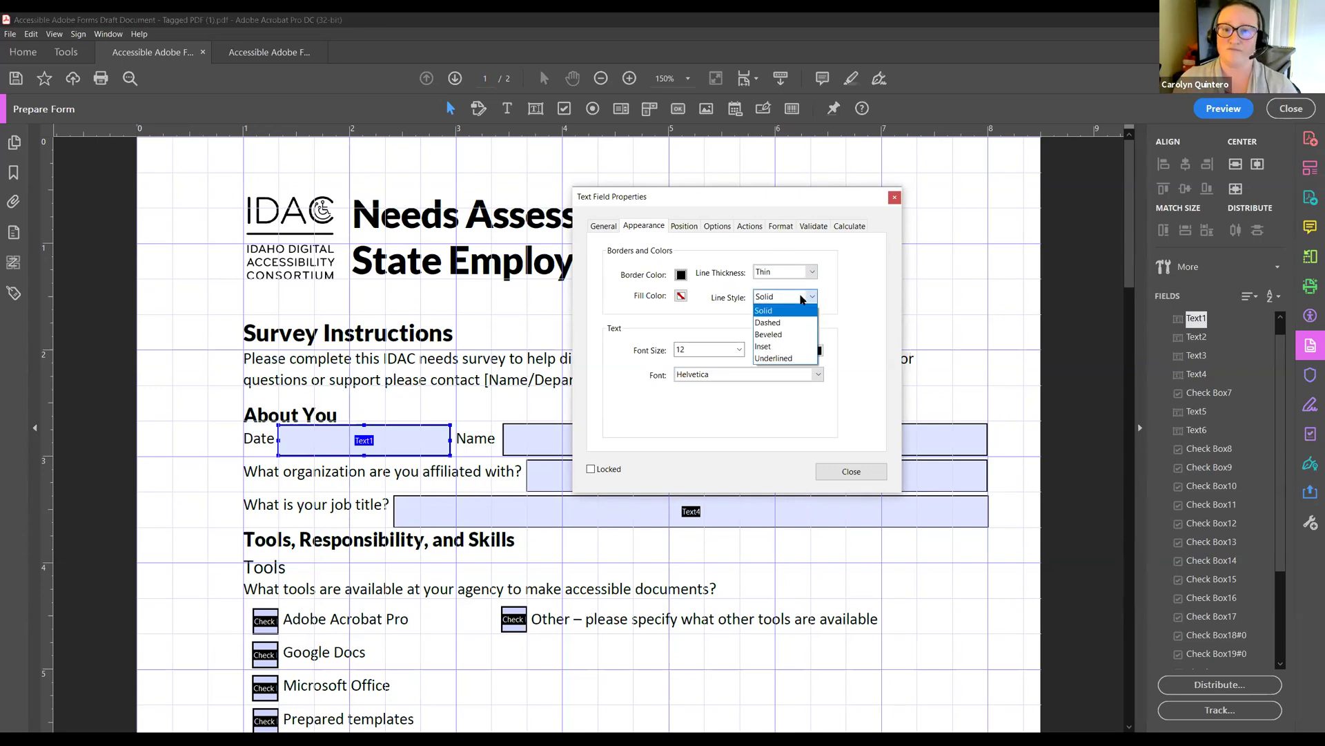
pyautogui.click(803, 358)
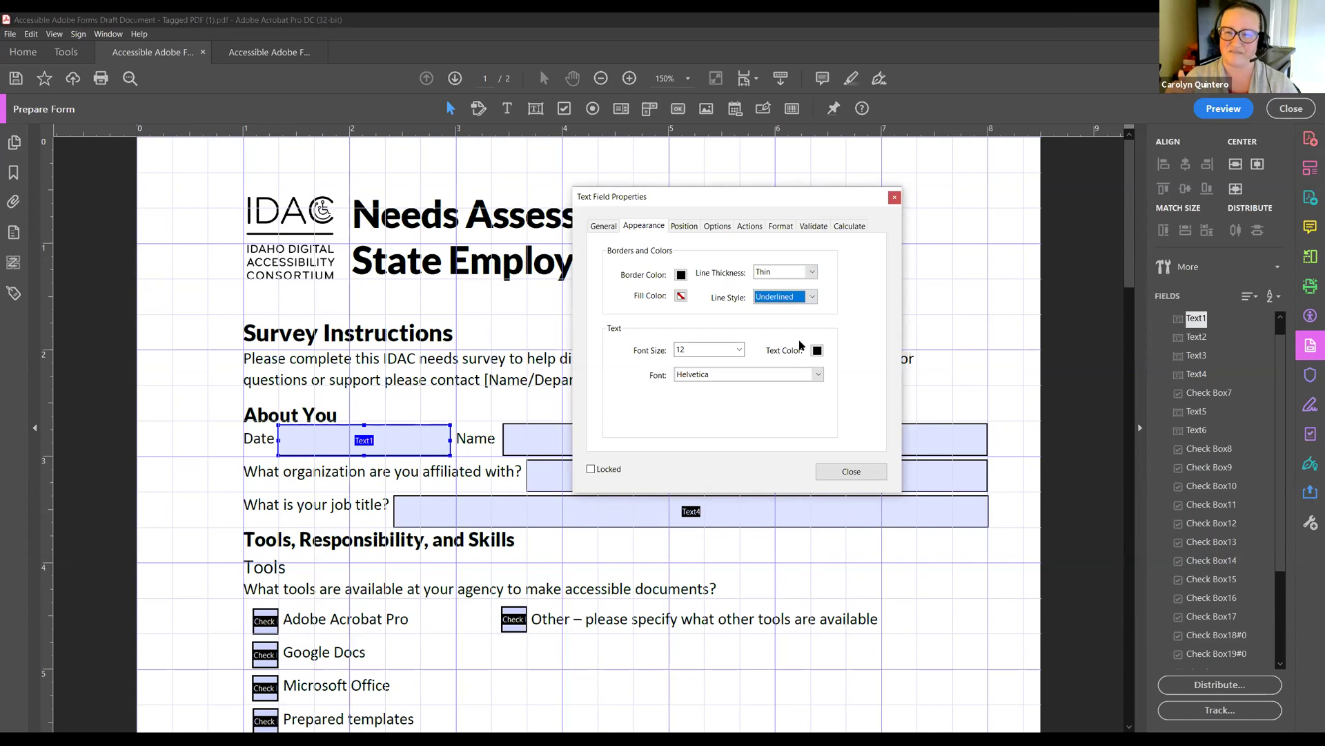
pyautogui.click(853, 471)
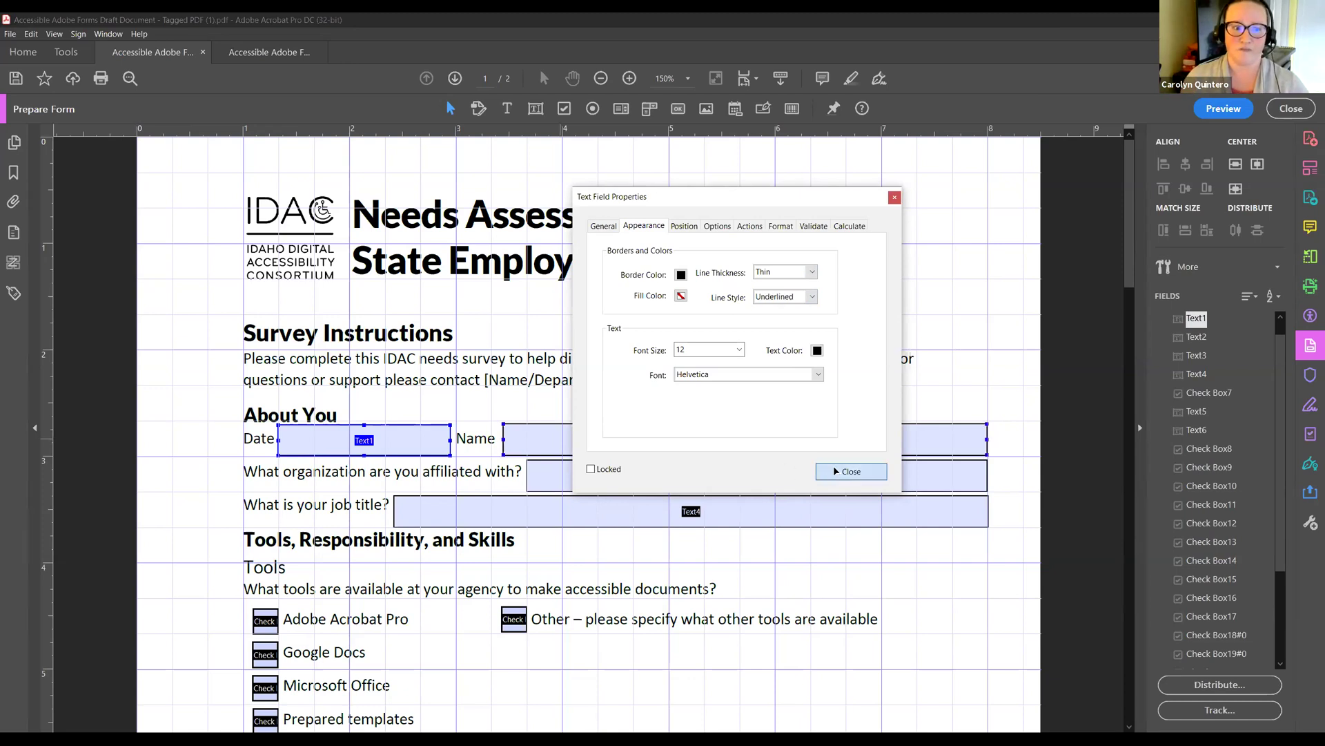
pyautogui.click(105, 81)
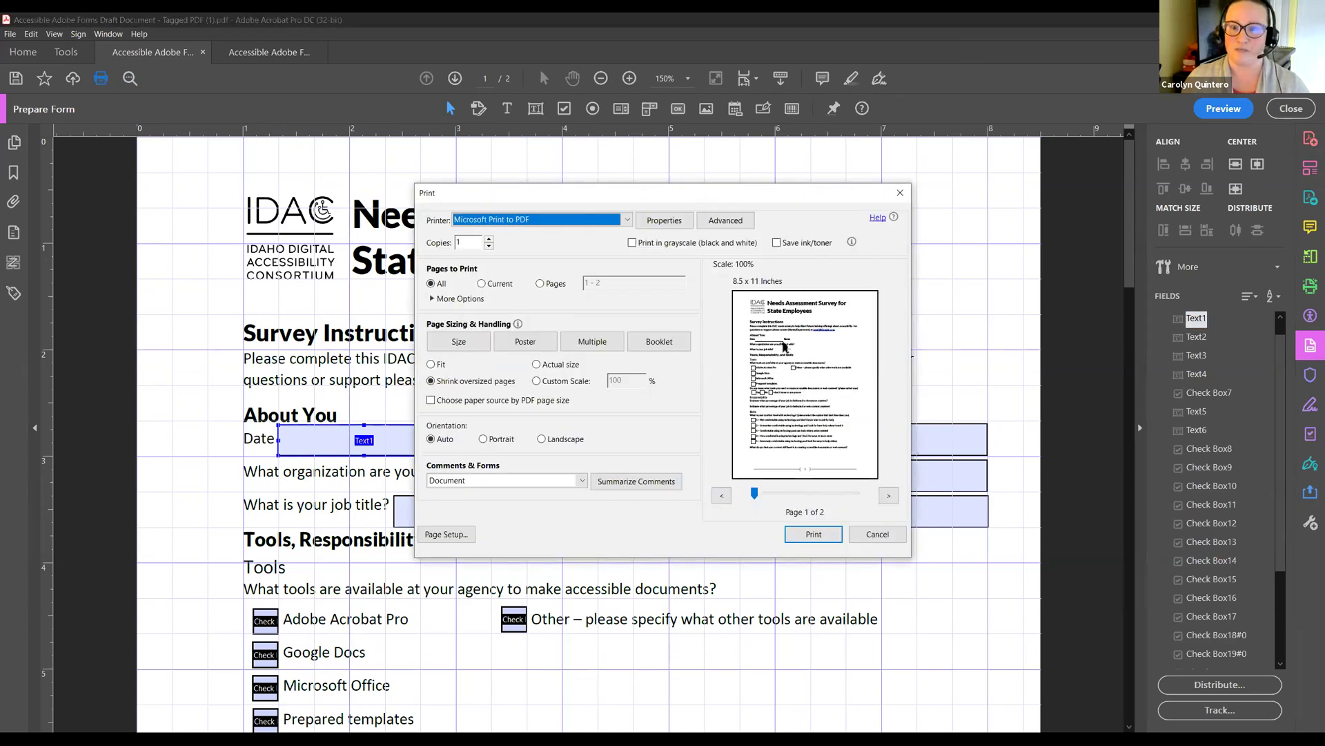
pyautogui.click(871, 533)
# Give the Name and organization fields black Underlined borders.
pyautogui.doubleClick(793, 439)
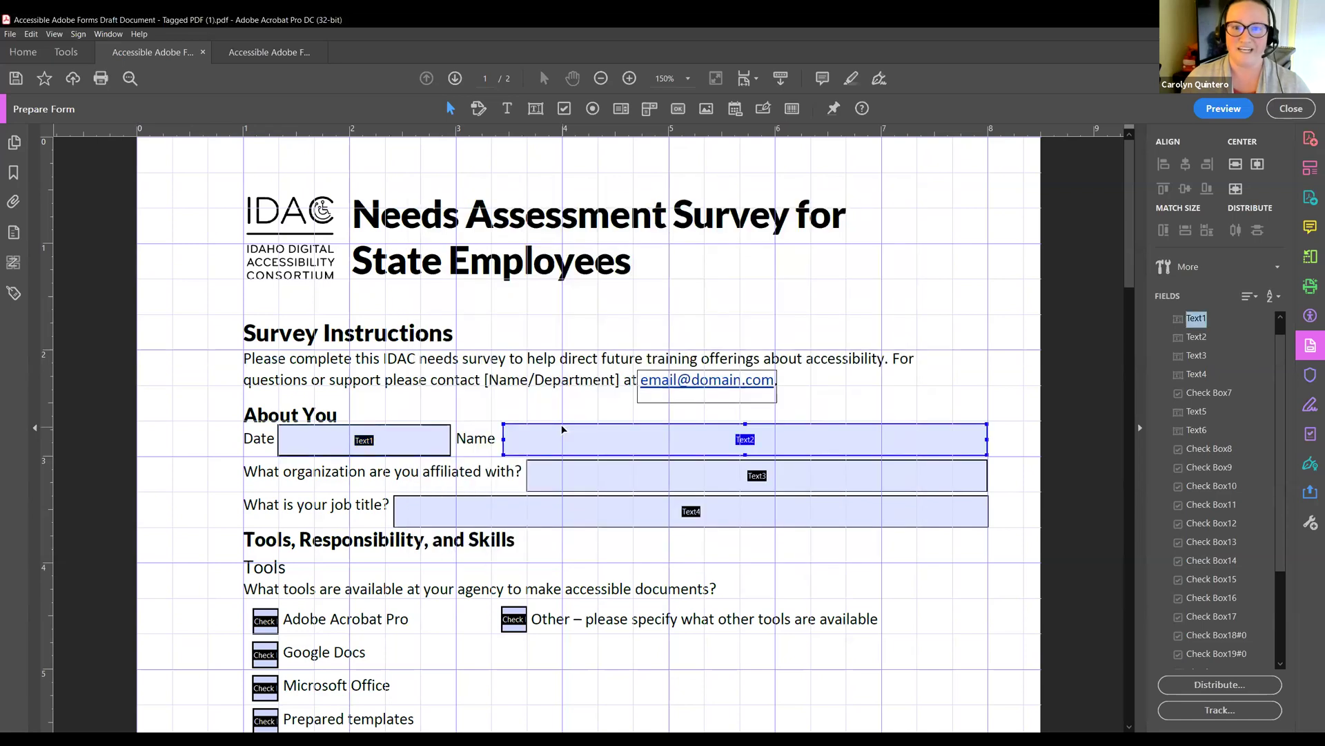
pyautogui.click(680, 201)
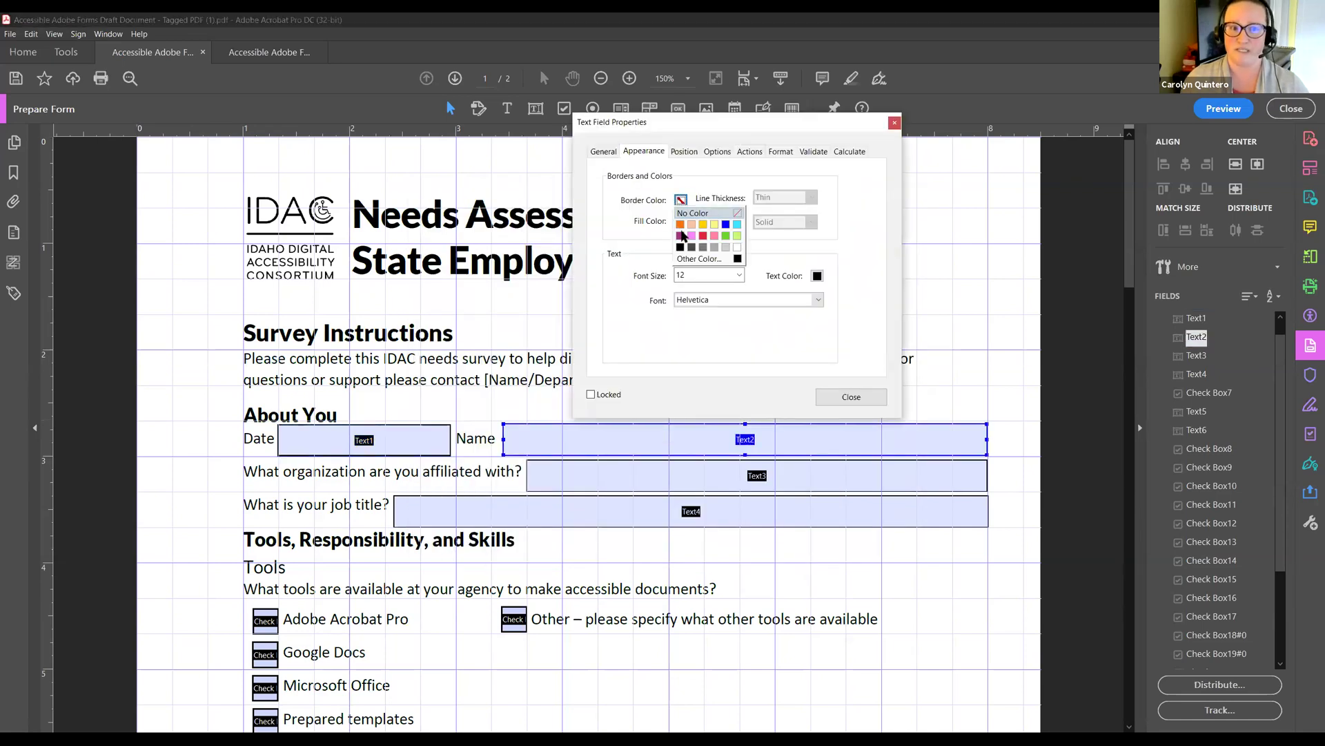
pyautogui.click(679, 246)
pyautogui.click(783, 222)
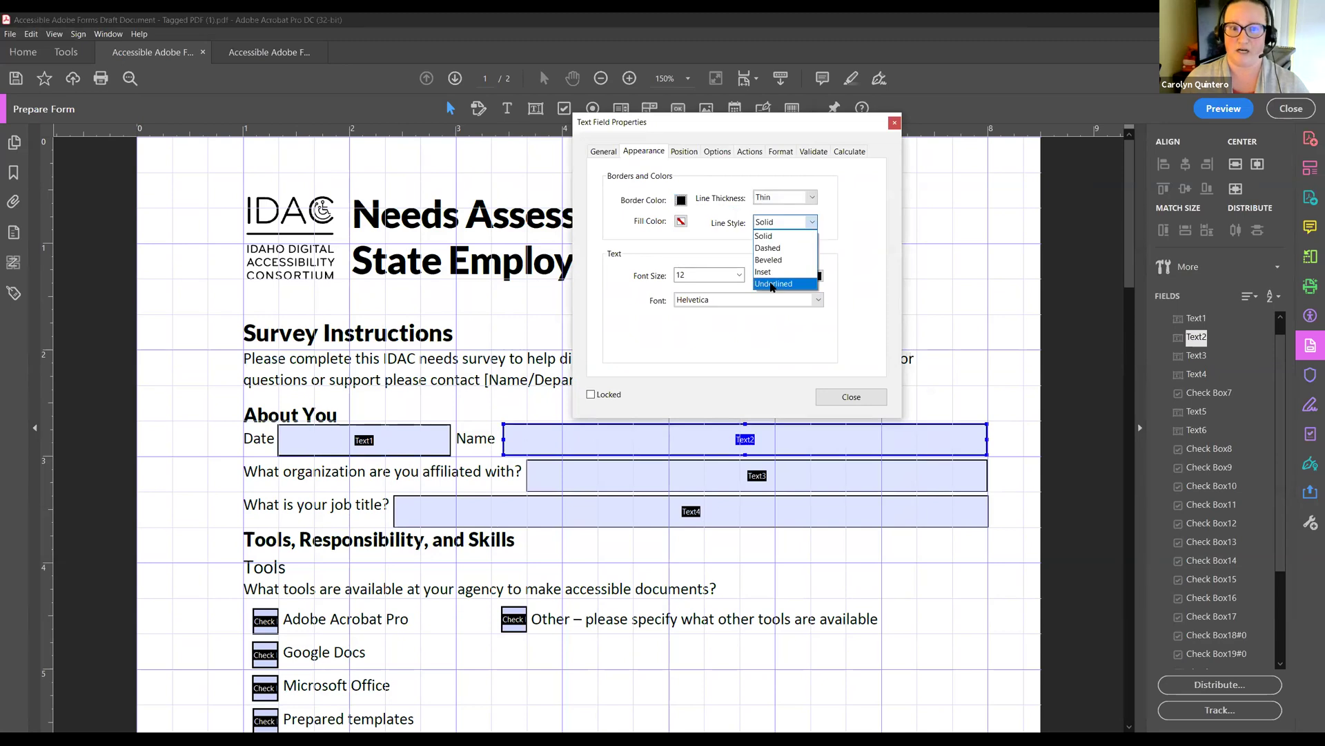
pyautogui.click(772, 284)
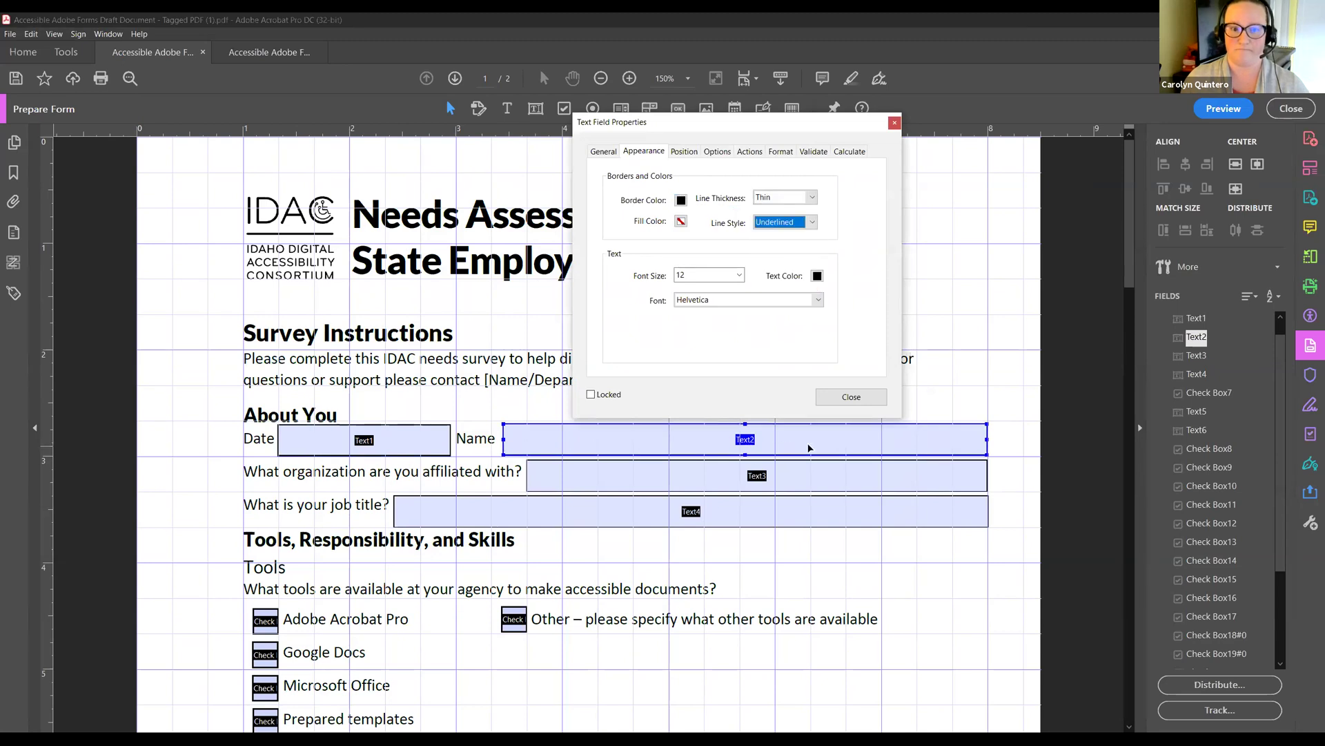
pyautogui.click(684, 201)
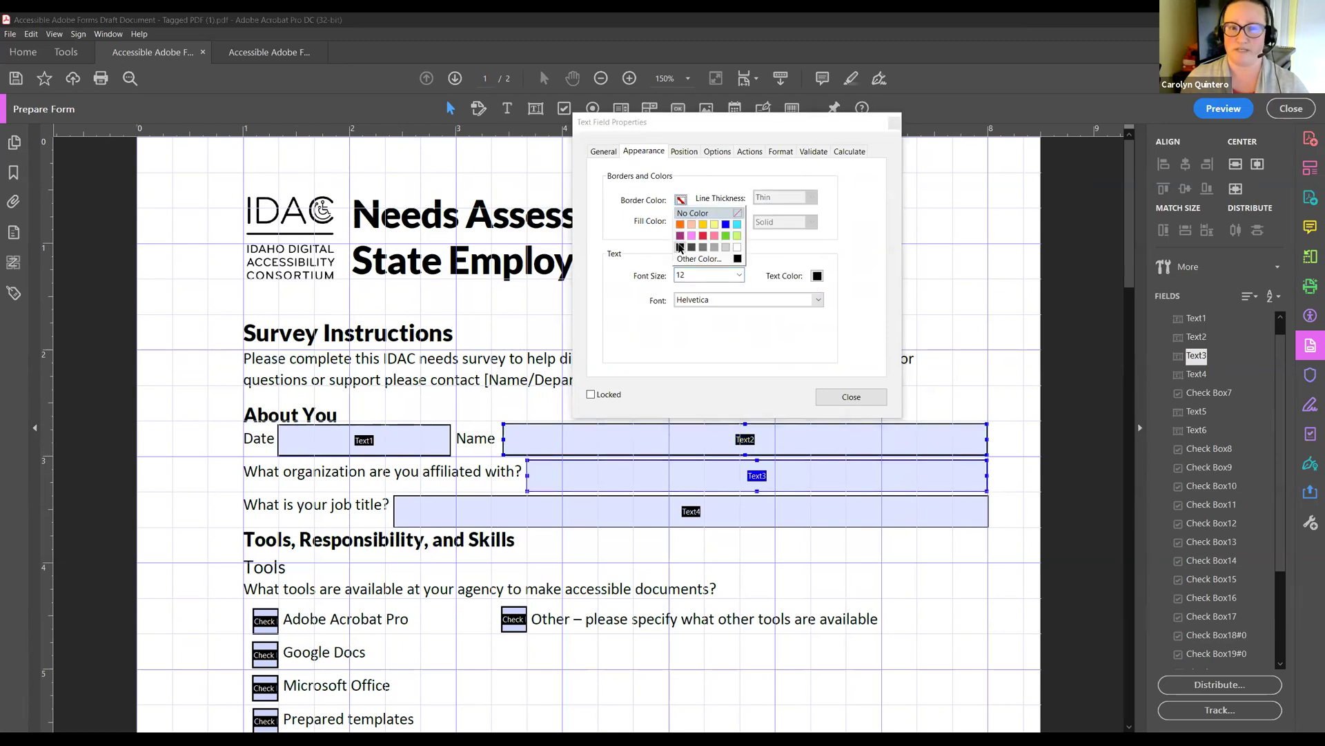
pyautogui.click(680, 246)
pyautogui.click(787, 221)
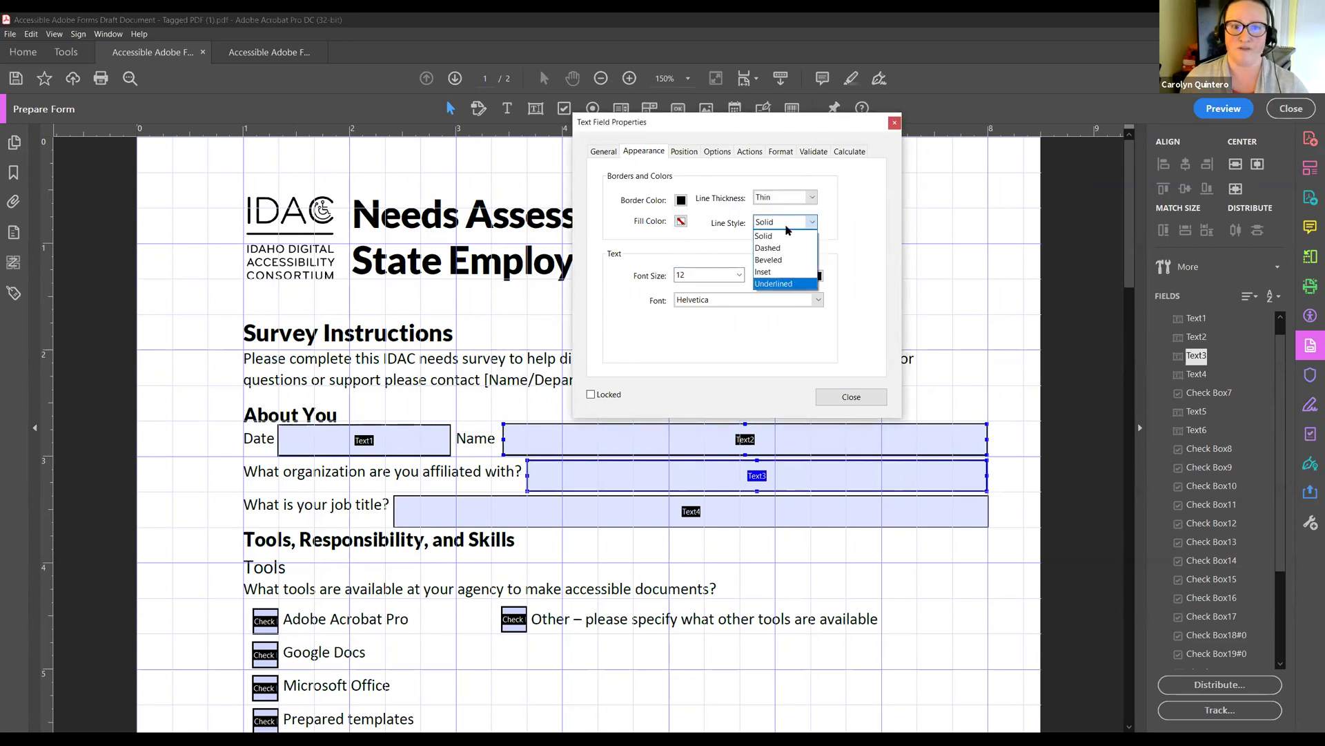
pyautogui.click(835, 396)
pyautogui.click(835, 396)
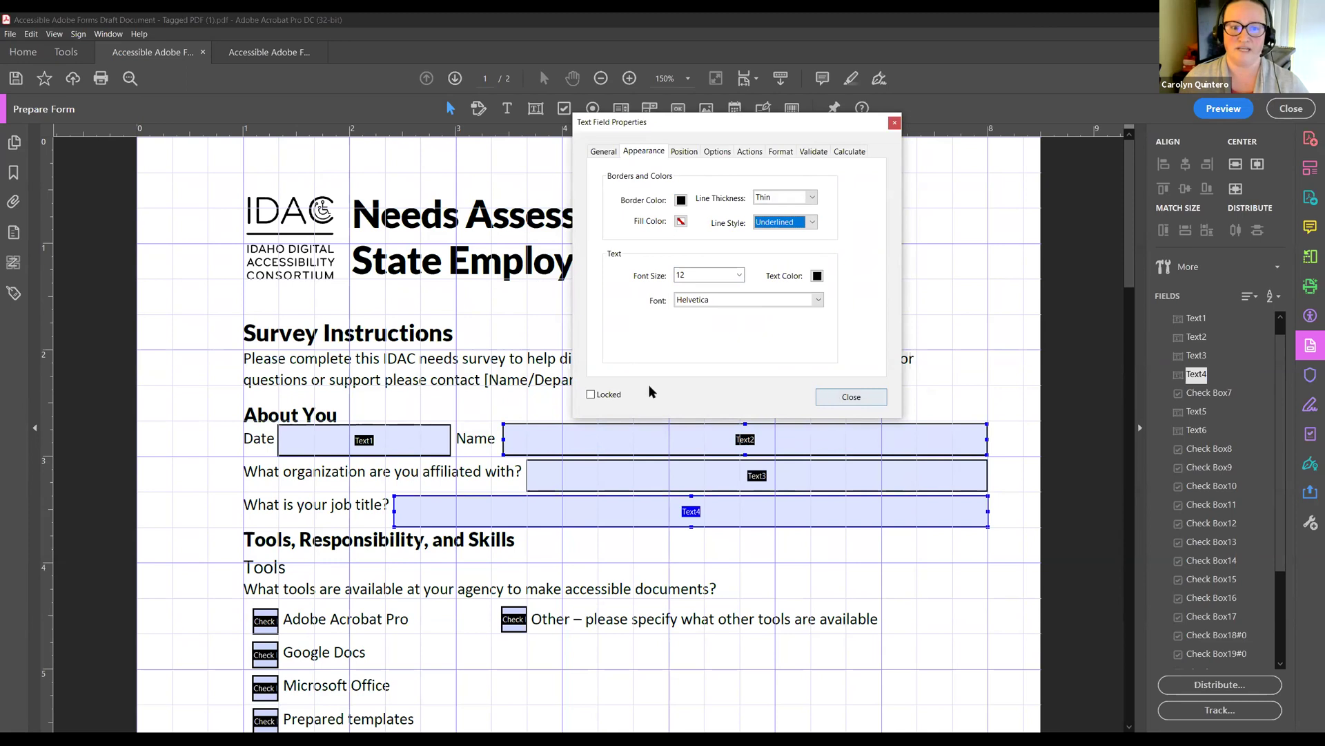
# Give the percentage fields Text5 and Text6 black borders as well.
pyautogui.scroll(-10, 648, 384)
pyautogui.click(794, 390)
pyautogui.doubleClick(794, 390)
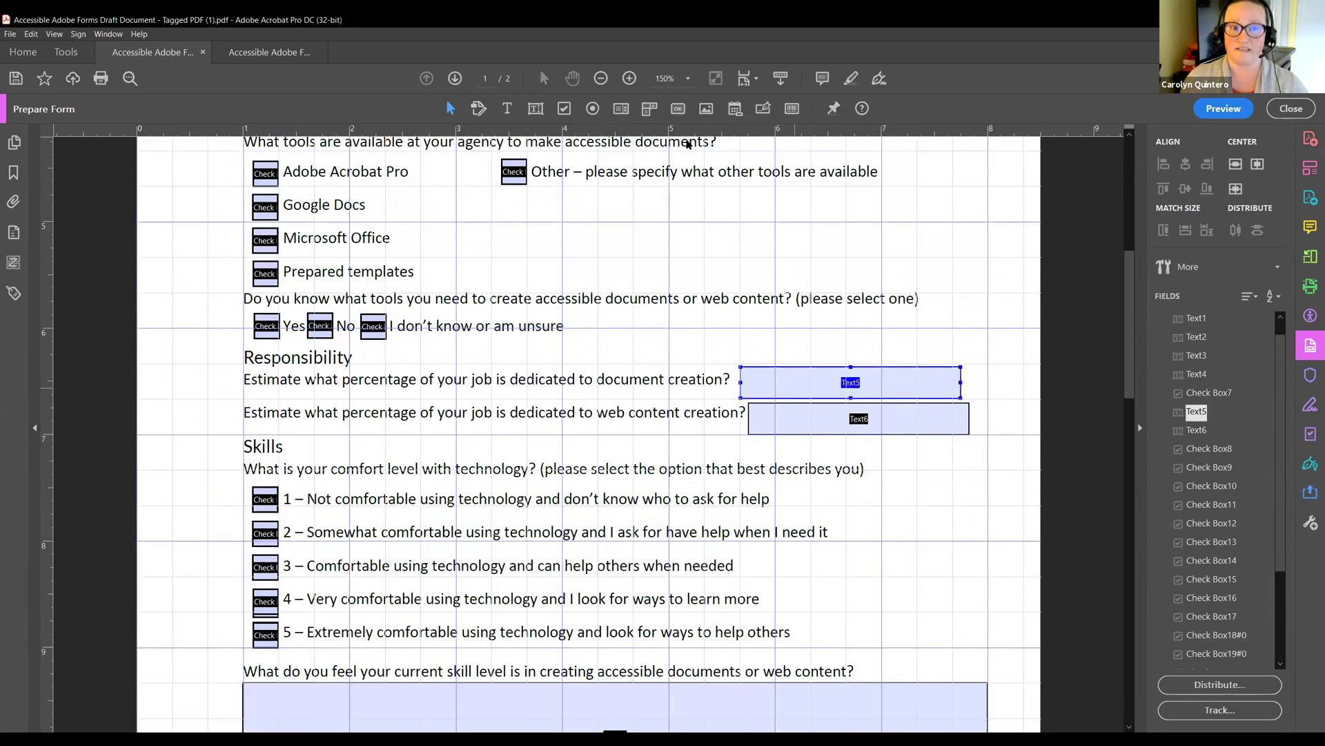
pyautogui.click(681, 142)
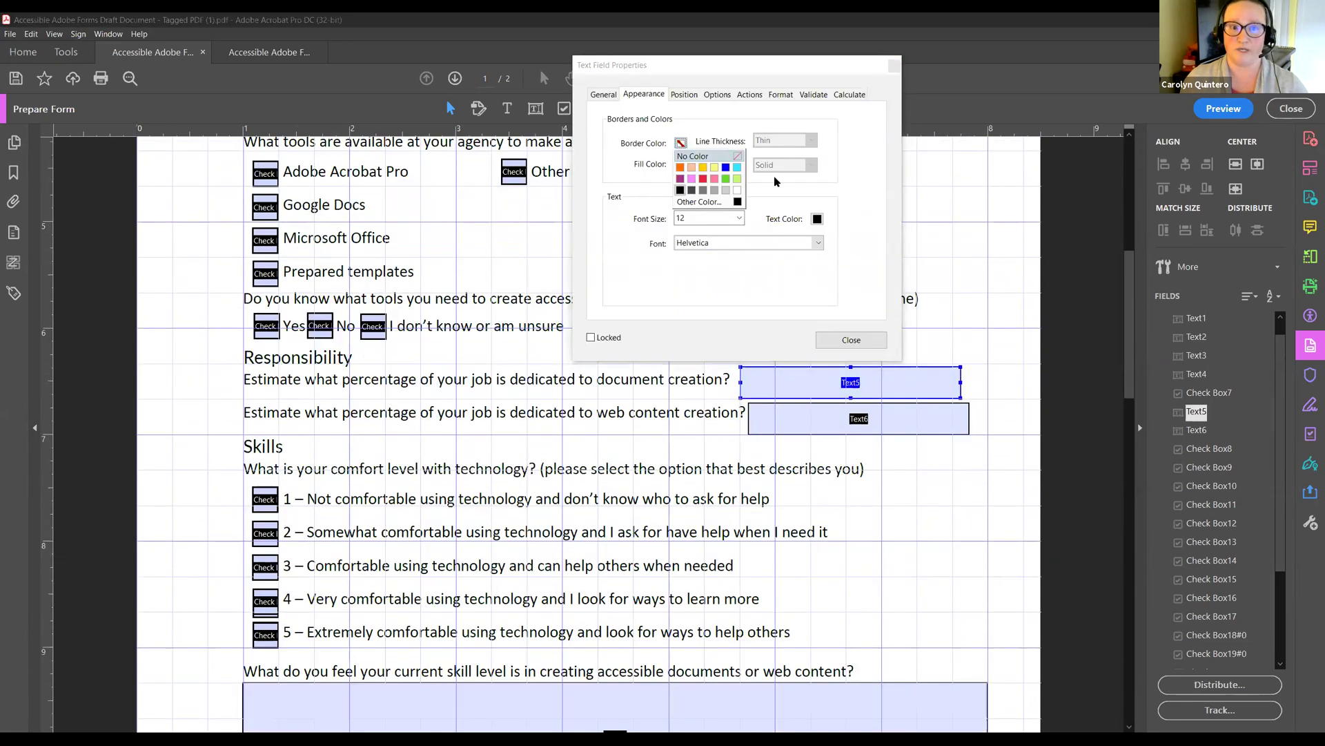
pyautogui.click(680, 190)
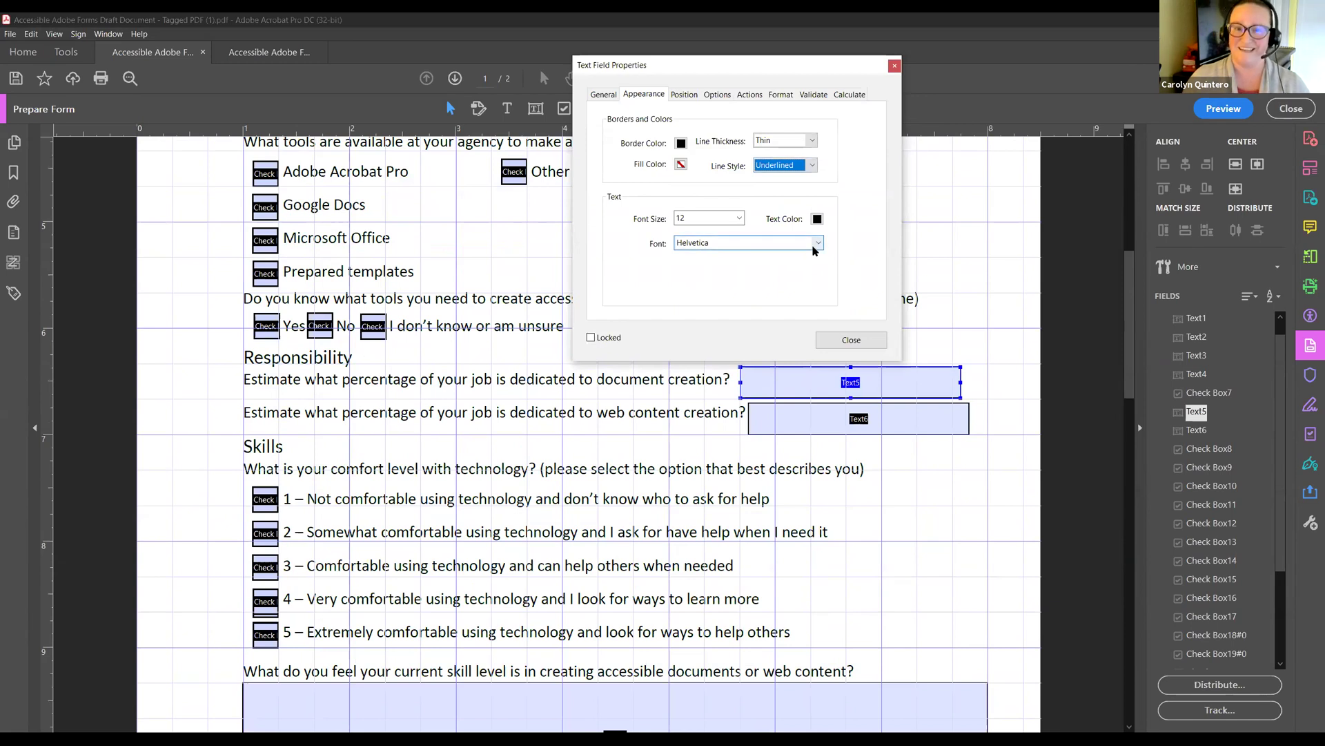
pyautogui.click(795, 423)
pyautogui.click(681, 143)
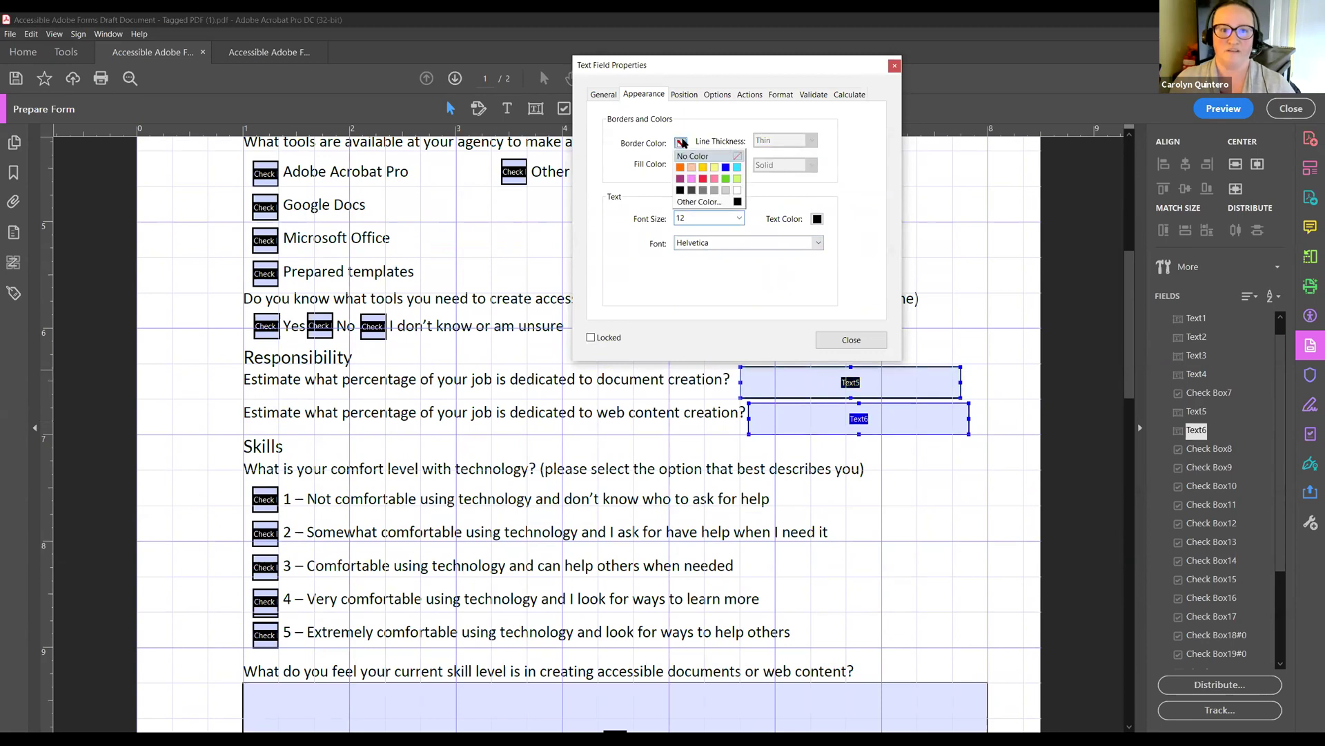
pyautogui.click(681, 190)
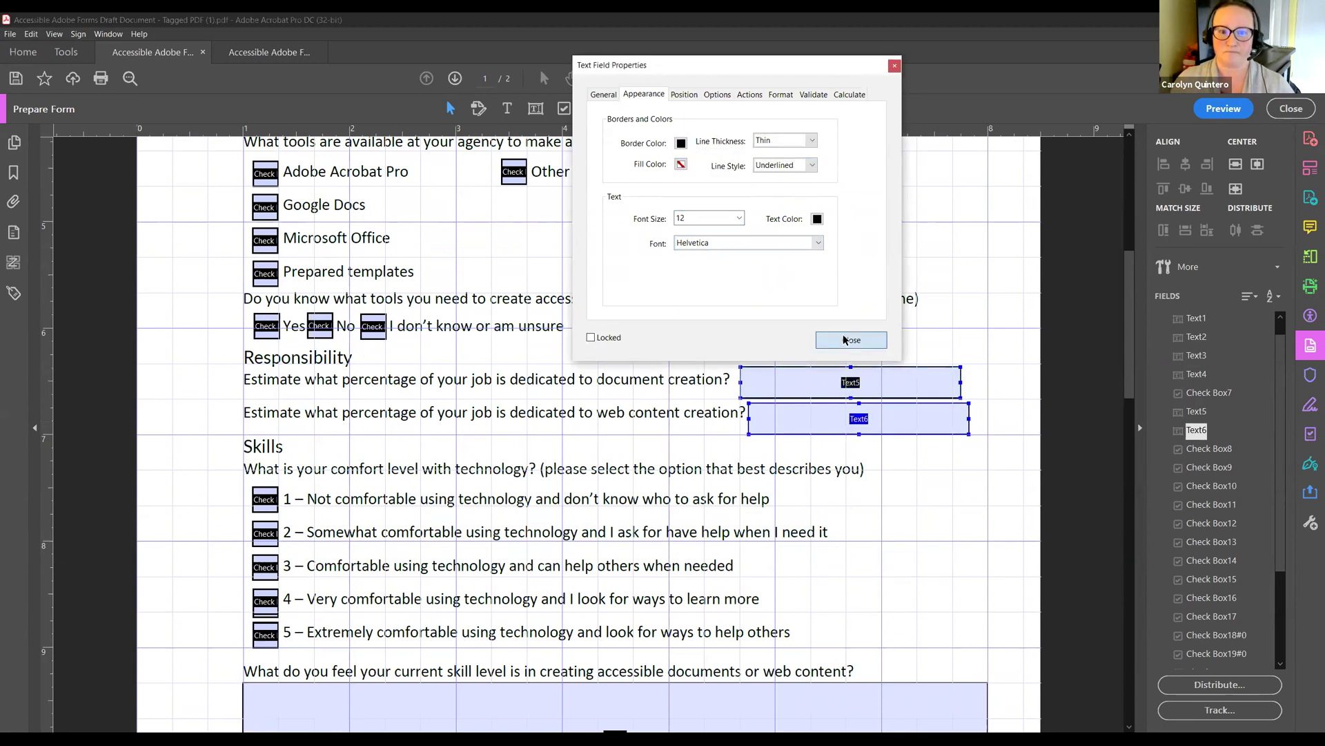
pyautogui.click(845, 339)
pyautogui.scroll(5, 621, 414)
pyautogui.click(536, 109)
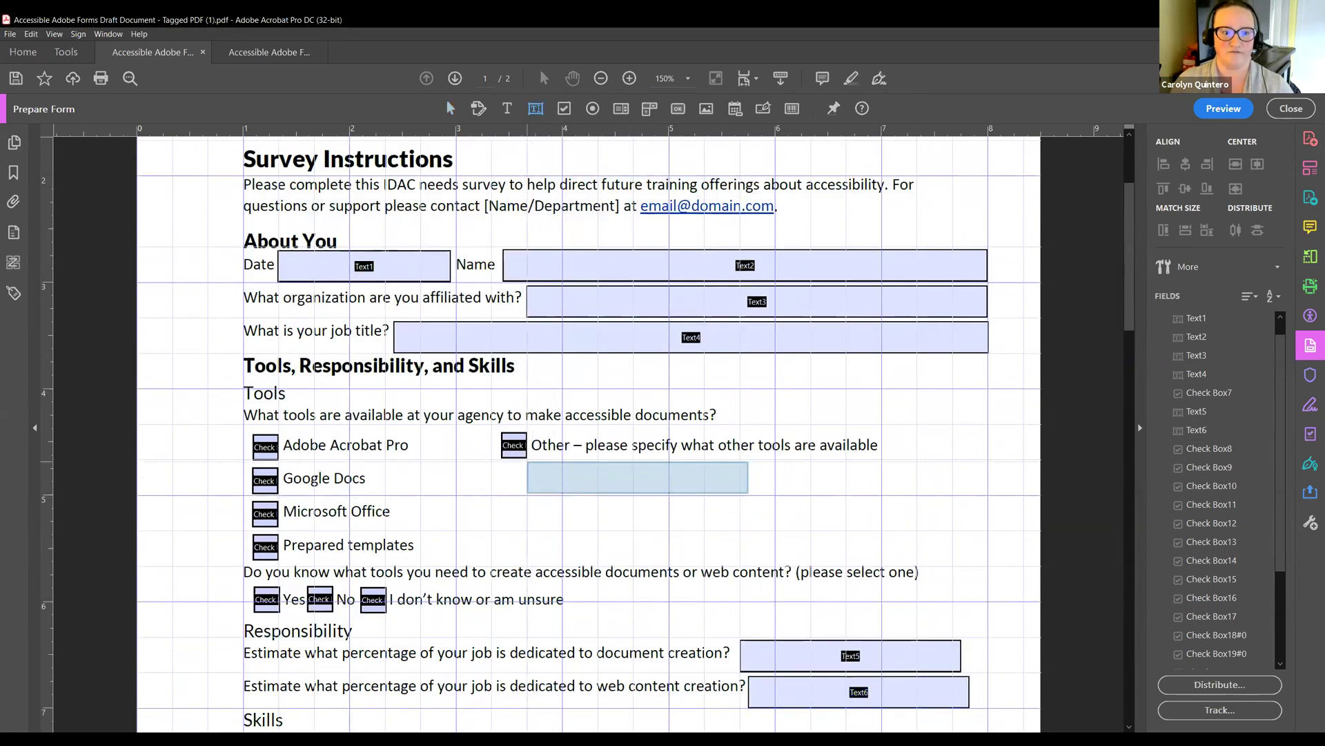
# Draw Text24 beside the Other option and narrow it to line up with the fields above.
pyautogui.moveTo(527, 460)
pyautogui.mouseDown()
pyautogui.moveTo(997, 531)
pyautogui.moveTo(1007, 560)
pyautogui.mouseUp()
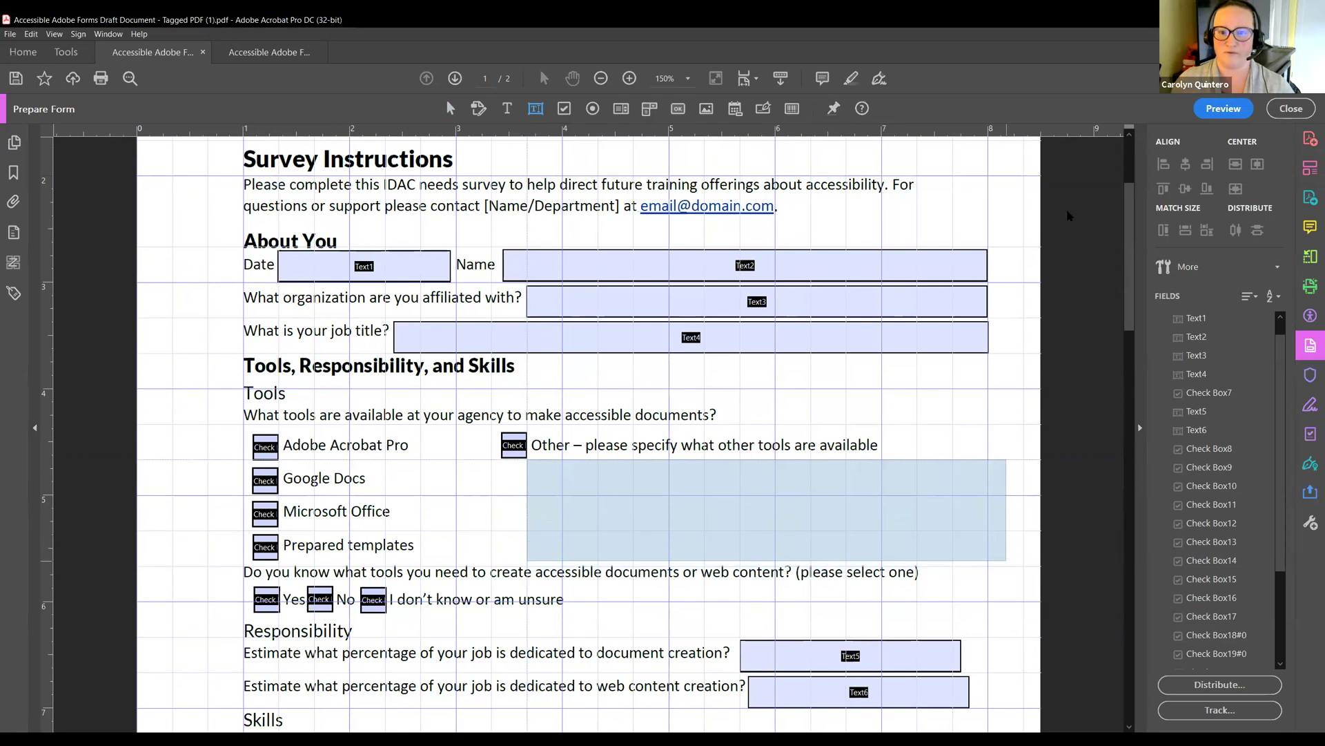
pyautogui.moveTo(1006, 509); pyautogui.dragTo(987, 507)
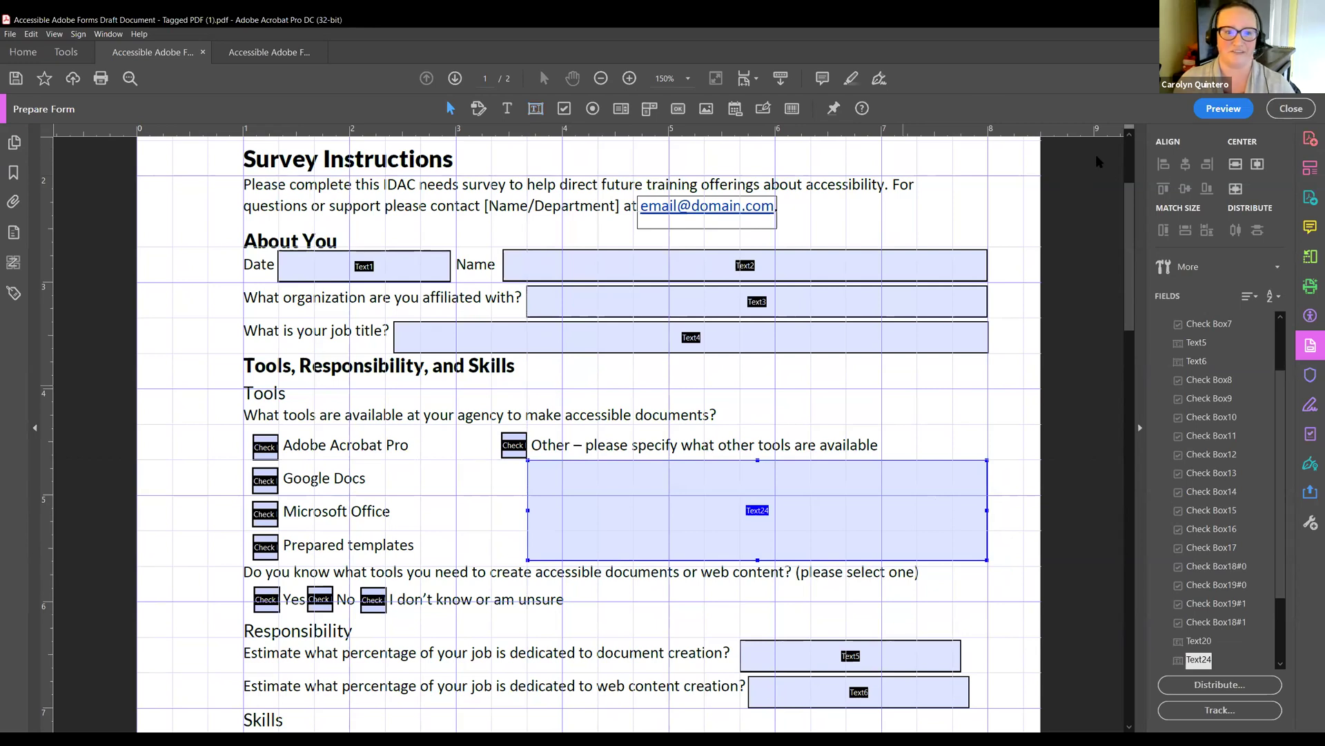
pyautogui.click(588, 391)
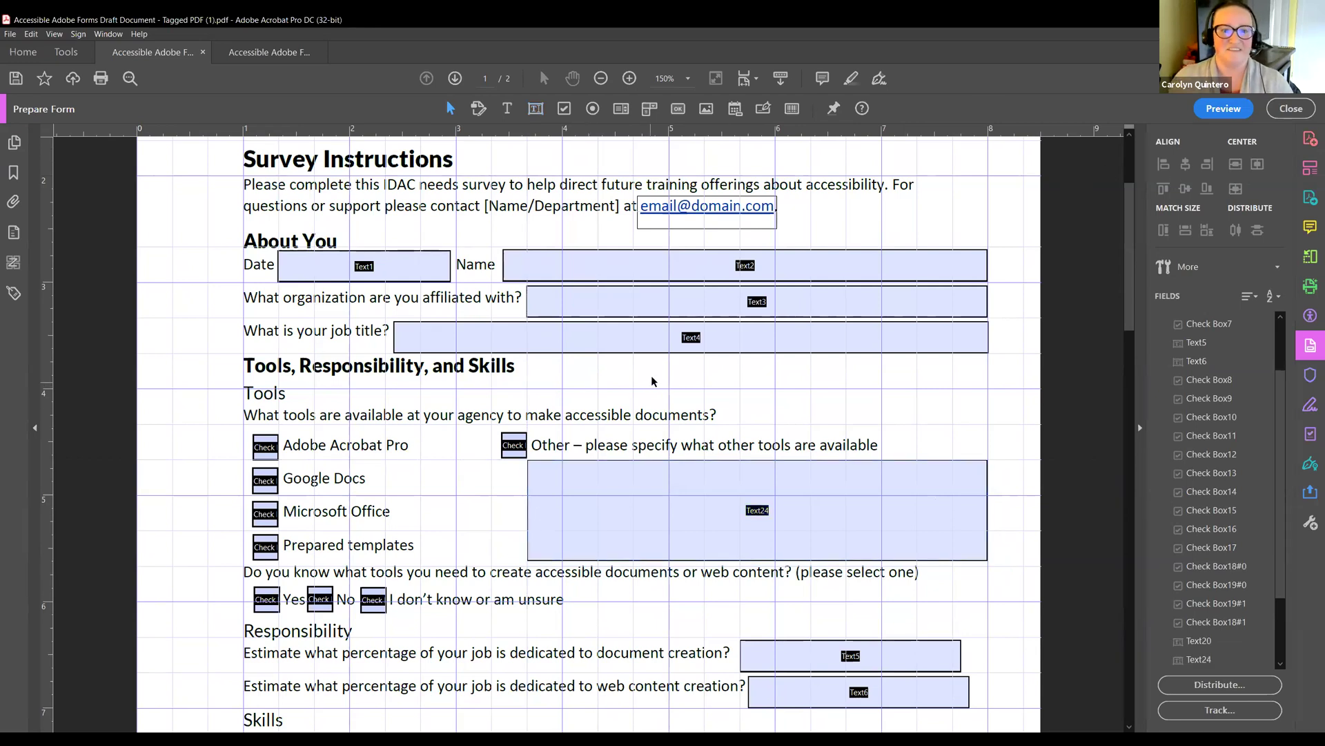
pyautogui.click(100, 78)
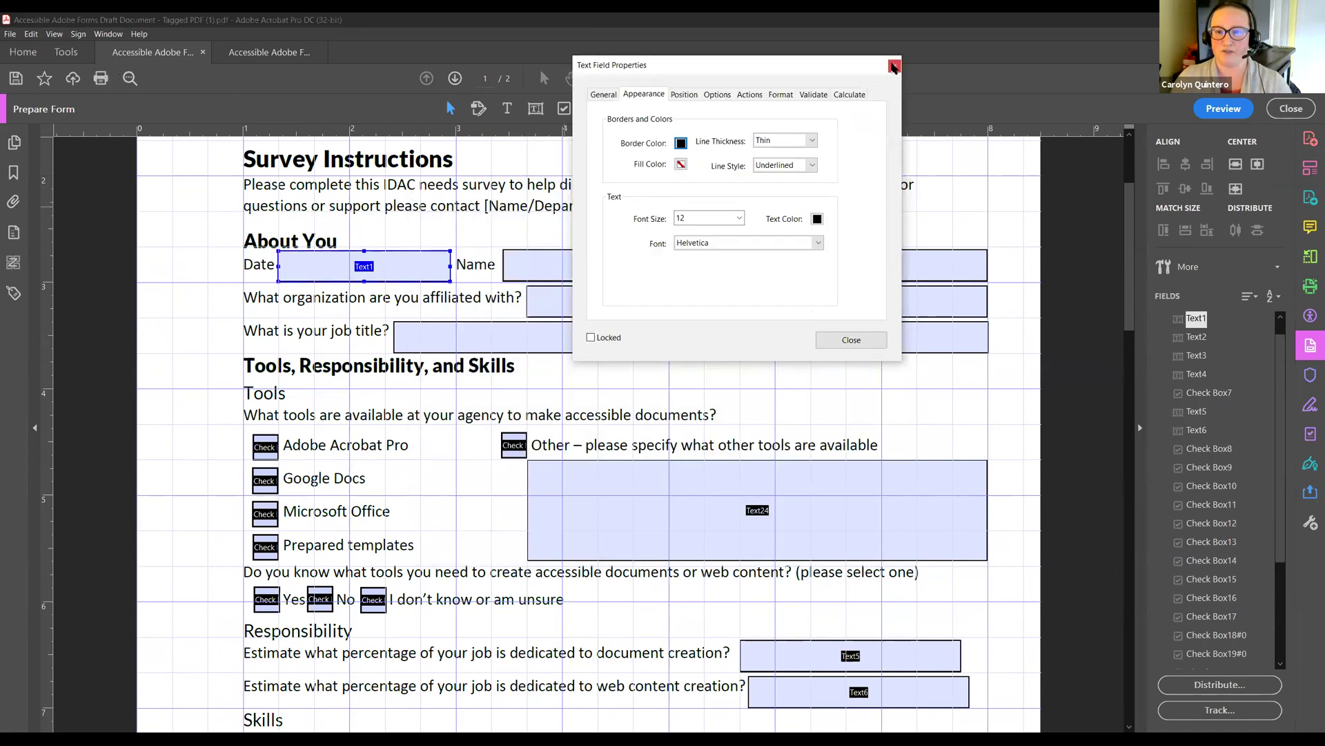
# Give the new Text24 field a black, underlined border.
pyautogui.click(894, 67)
pyautogui.click(631, 514)
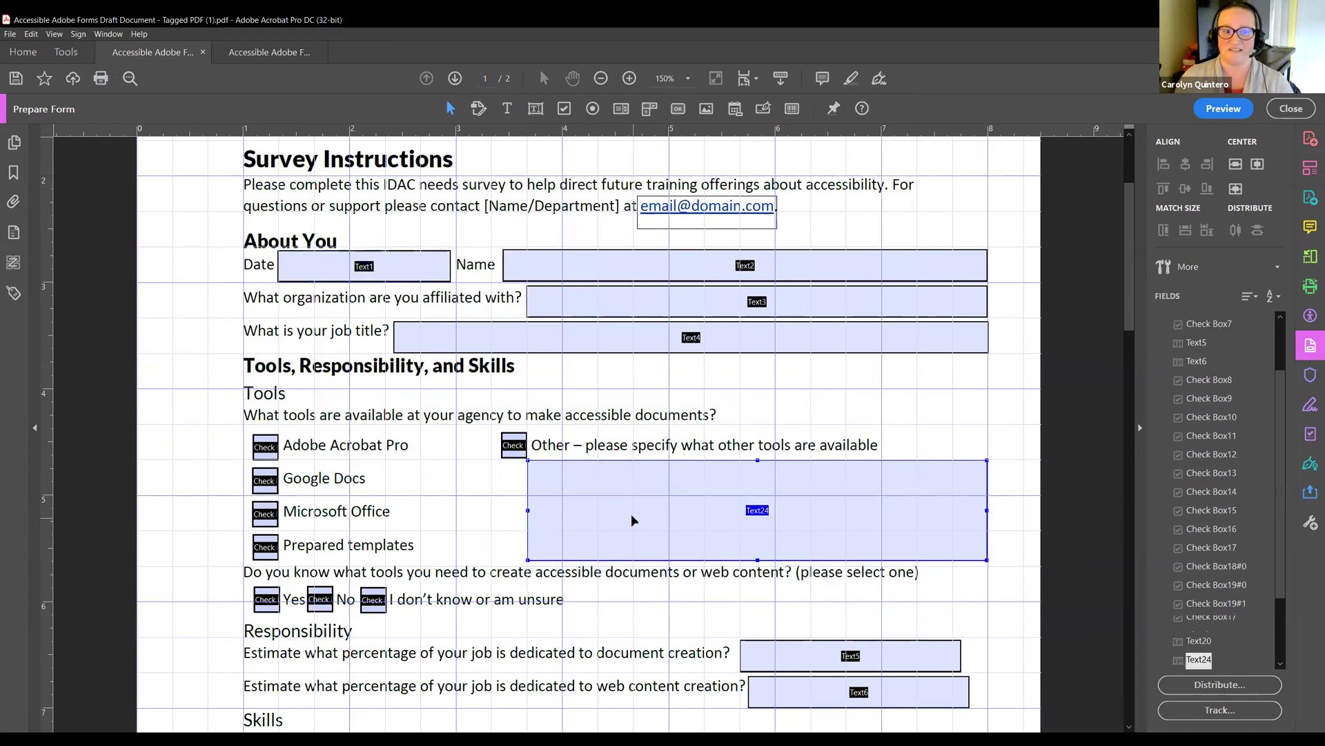
pyautogui.doubleClick(631, 513)
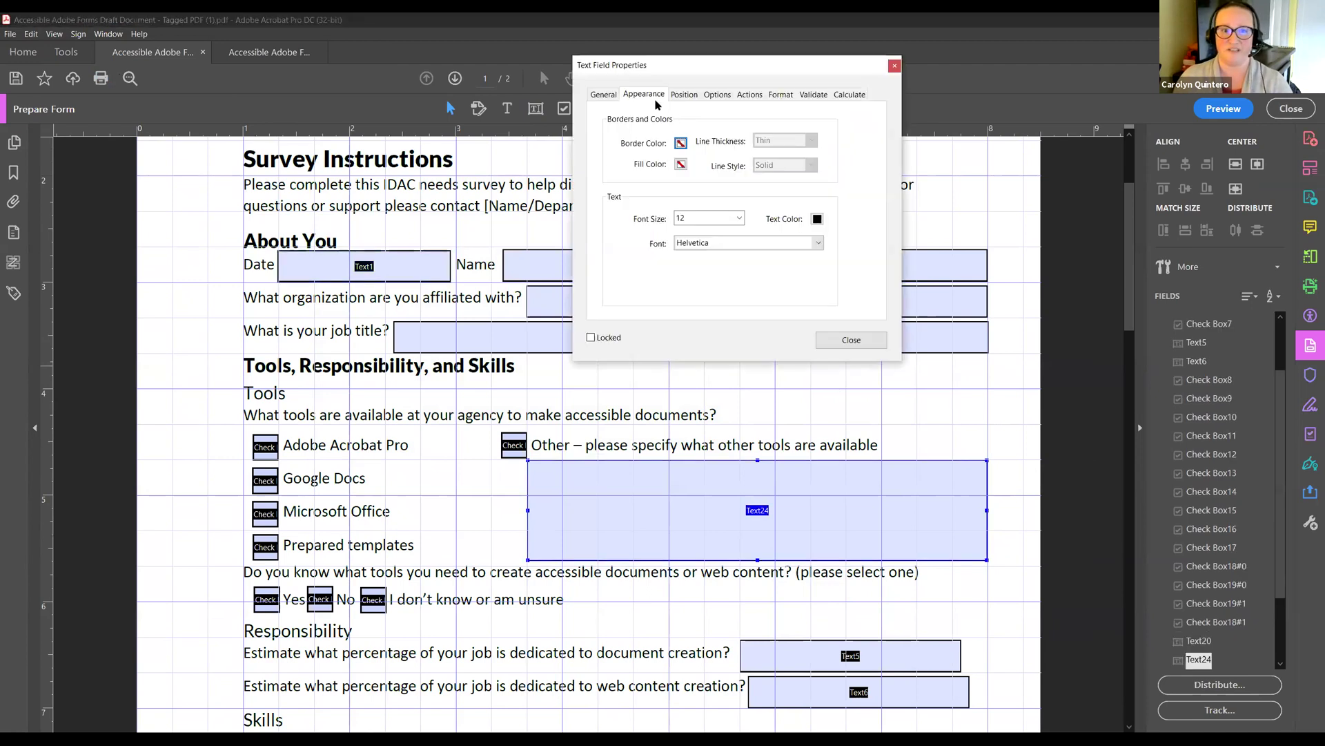
pyautogui.click(682, 143)
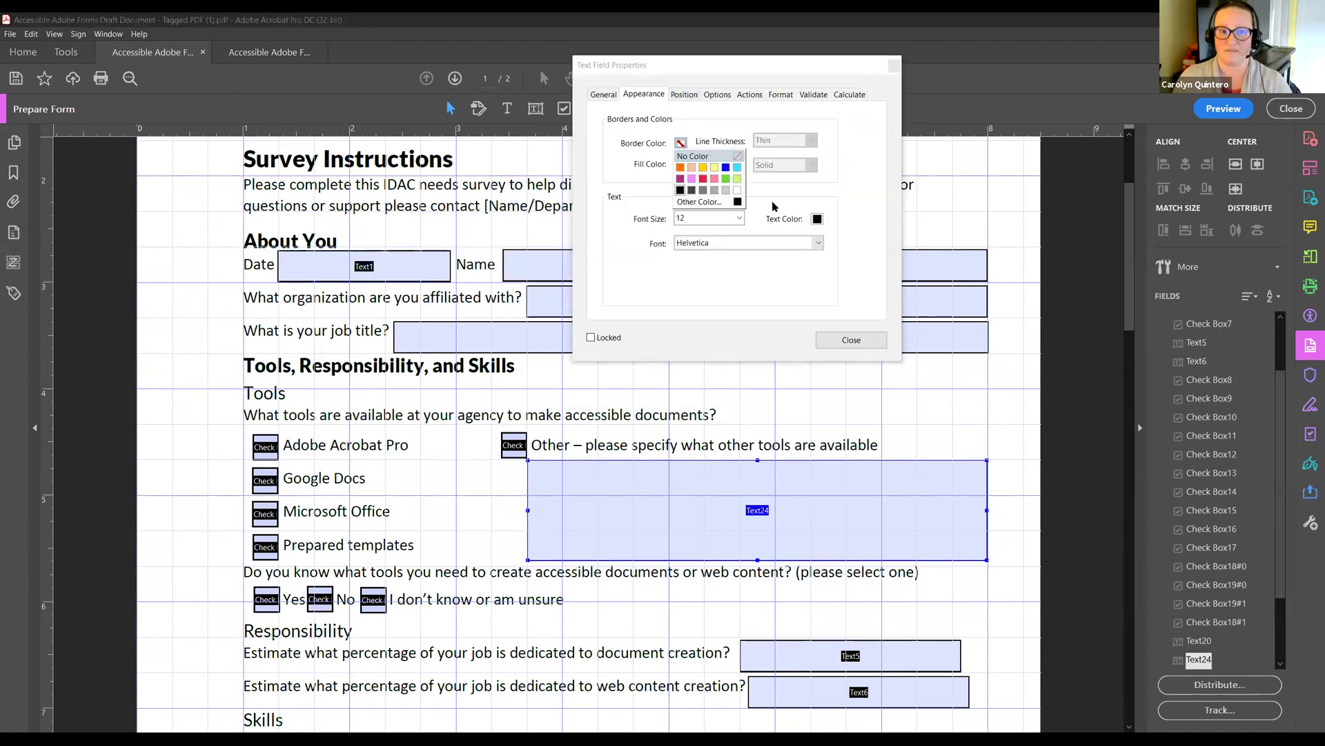
pyautogui.click(680, 190)
pyautogui.click(785, 165)
pyautogui.click(766, 232)
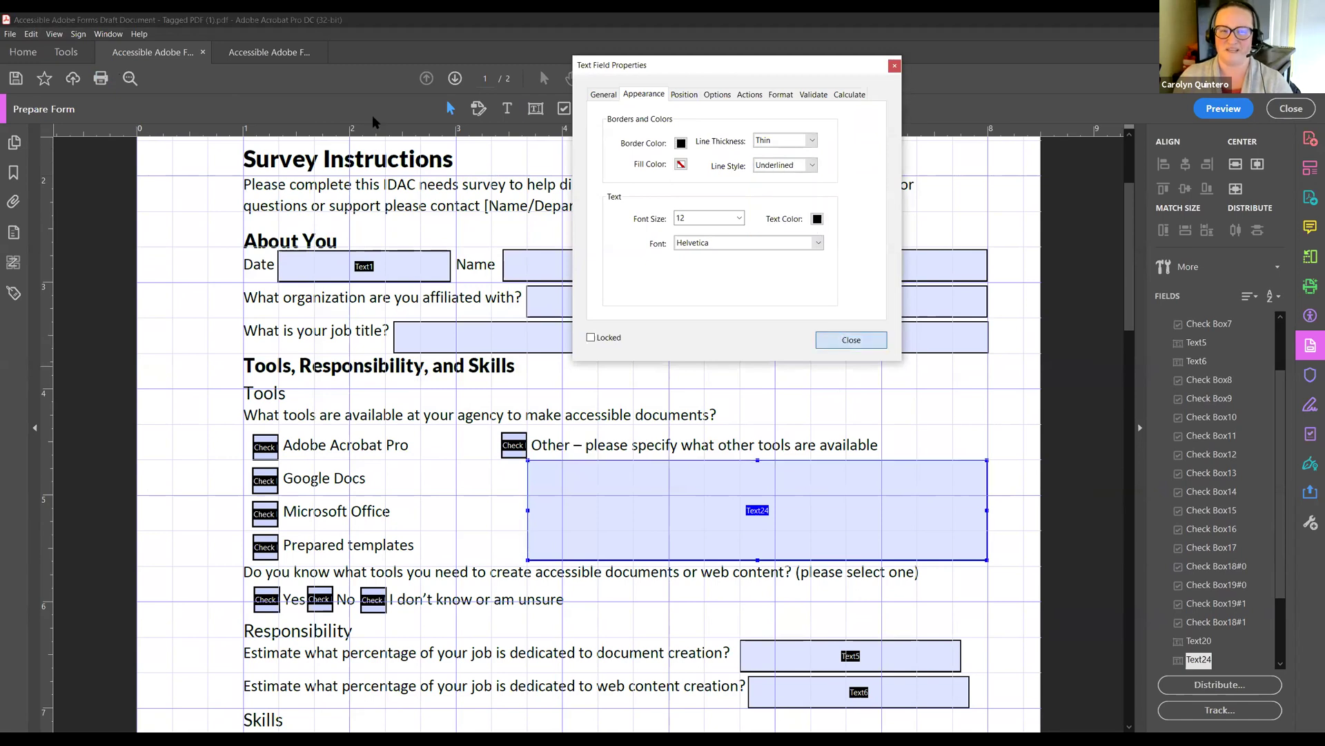
# Check the form in print preview, then remove Text24's border and fill colours.
pyautogui.click(106, 80)
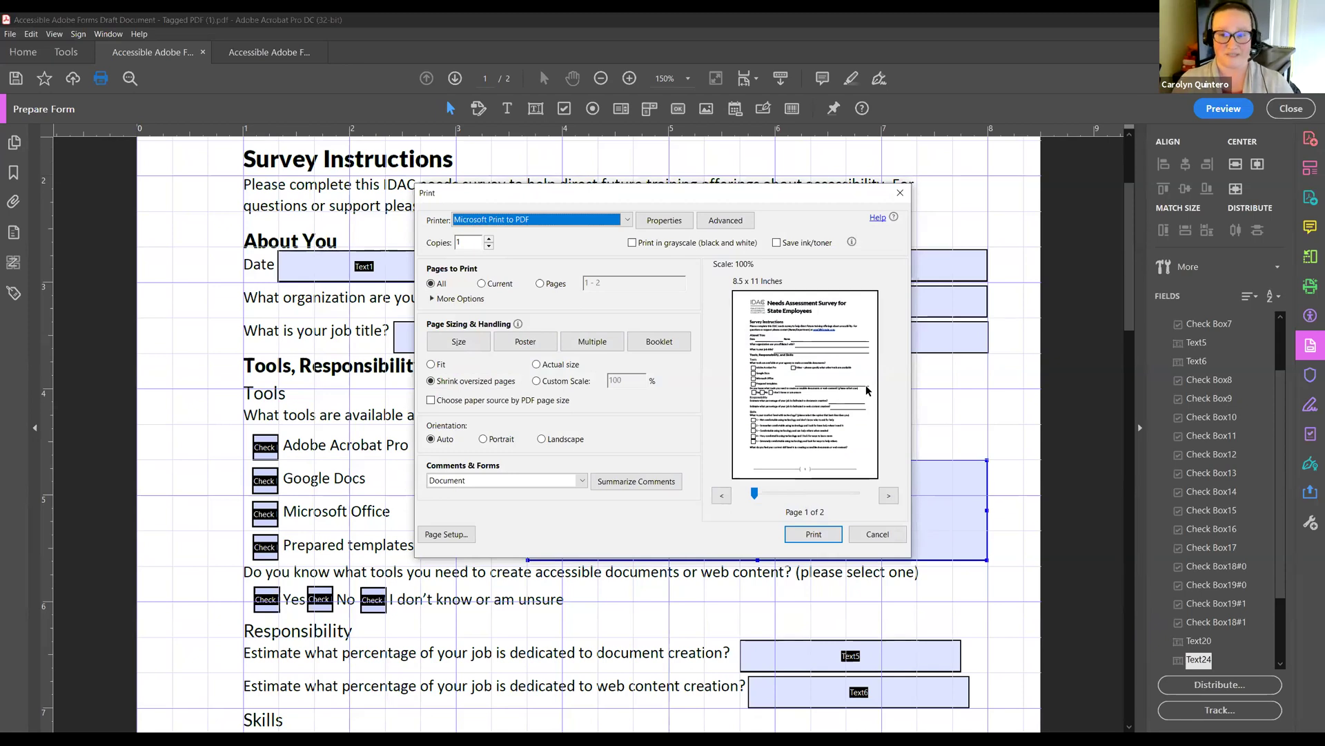
pyautogui.click(878, 534)
pyautogui.doubleClick(878, 529)
pyautogui.click(680, 143)
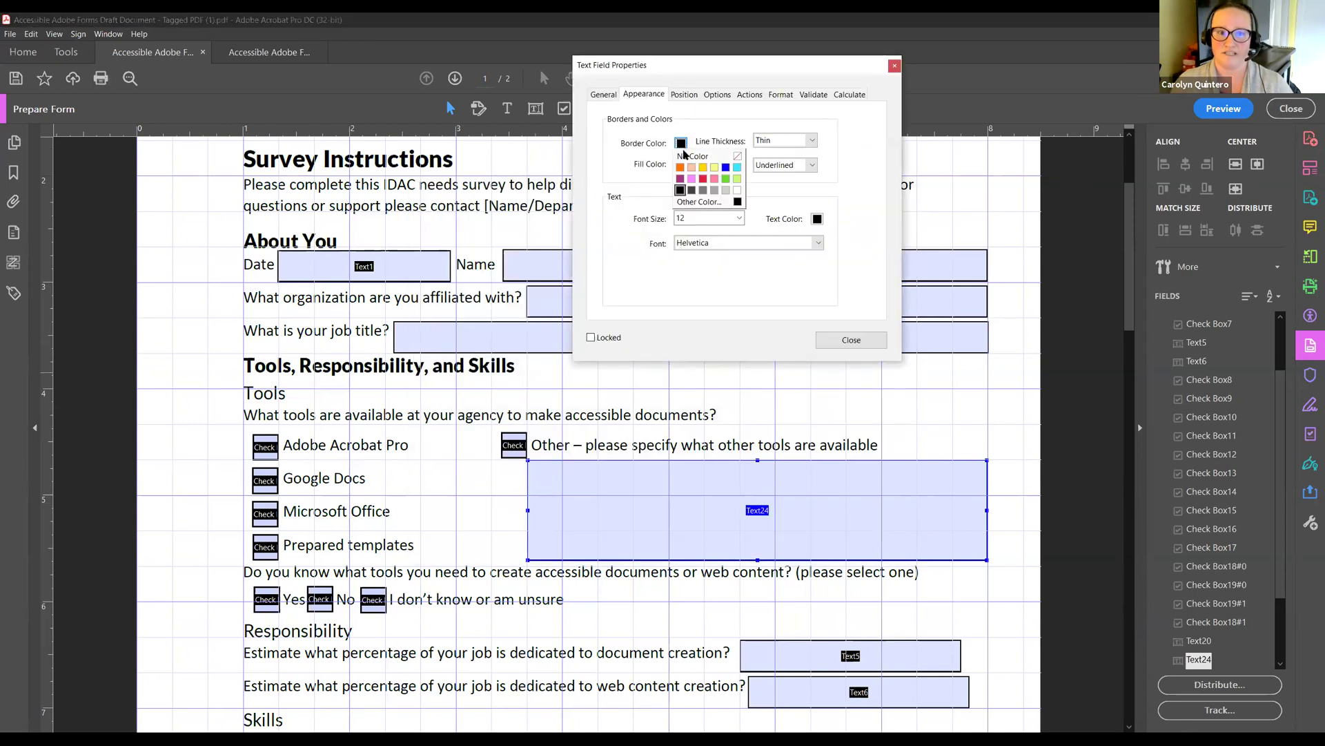
pyautogui.click(691, 156)
pyautogui.click(680, 163)
pyautogui.click(690, 176)
pyautogui.click(835, 341)
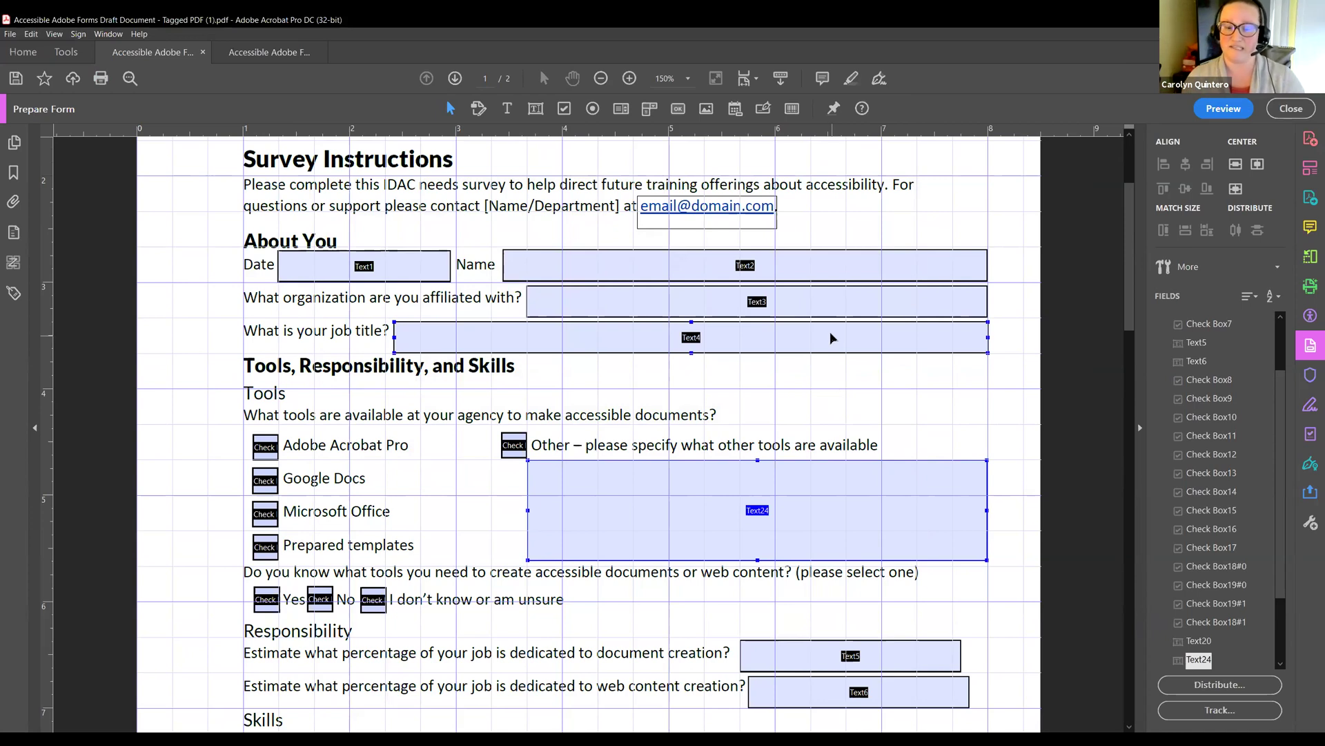
# Restore Text24's black border and check the form again in print preview.
pyautogui.click(880, 539)
pyautogui.doubleClick(880, 539)
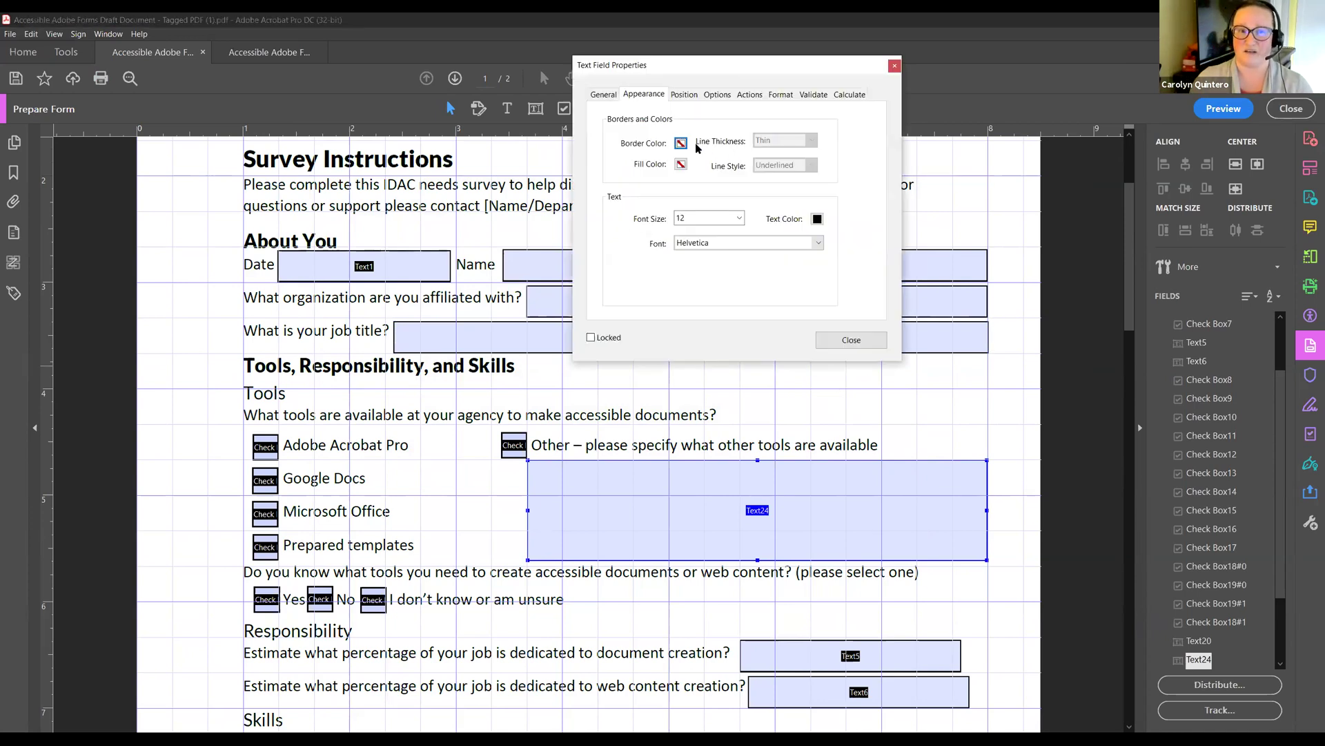
pyautogui.click(682, 143)
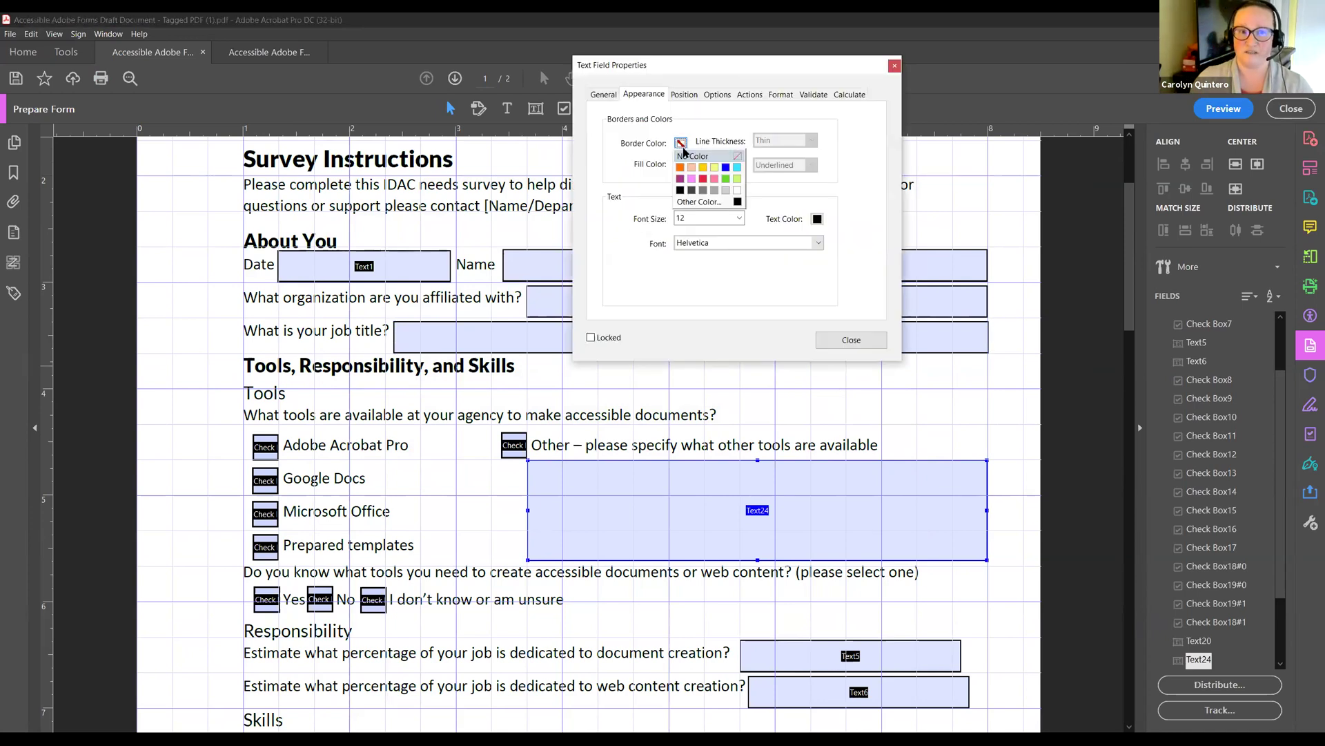
pyautogui.click(680, 190)
pyautogui.click(794, 166)
pyautogui.click(861, 343)
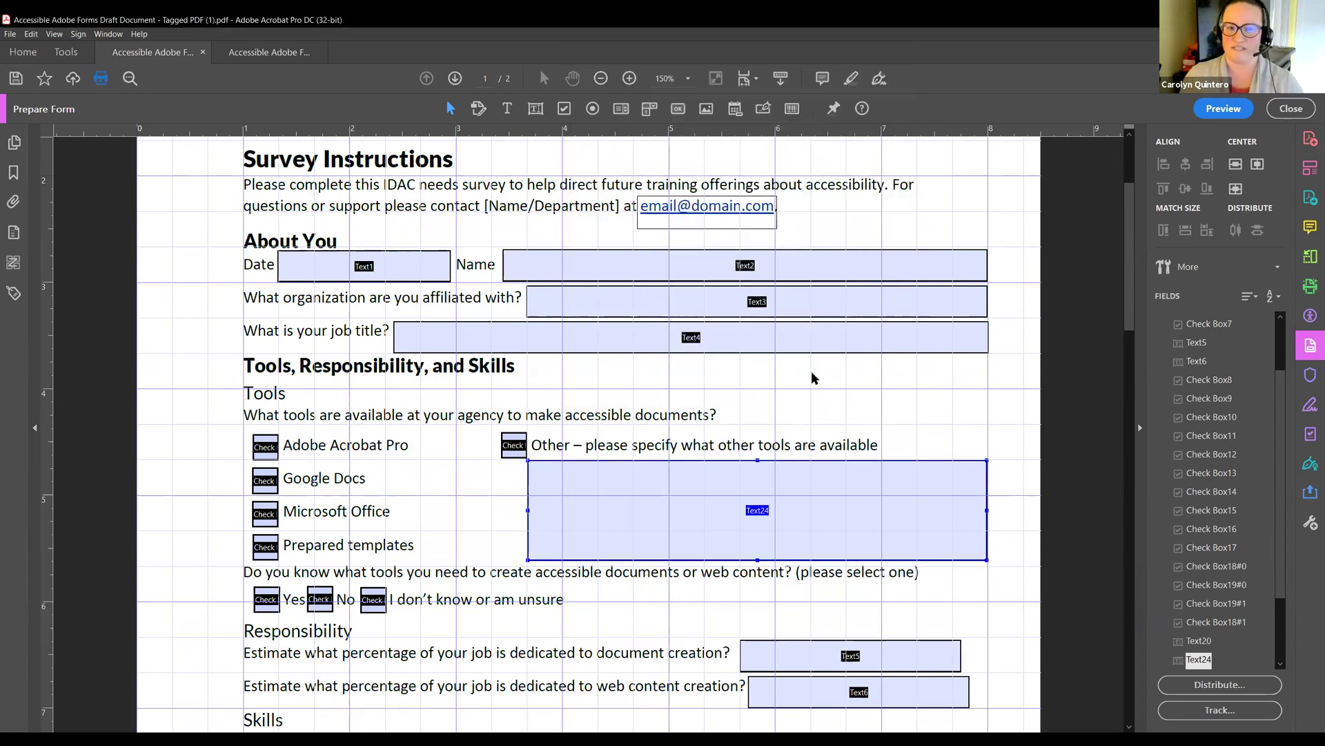
pyautogui.hotkey('ctrl', 'p')
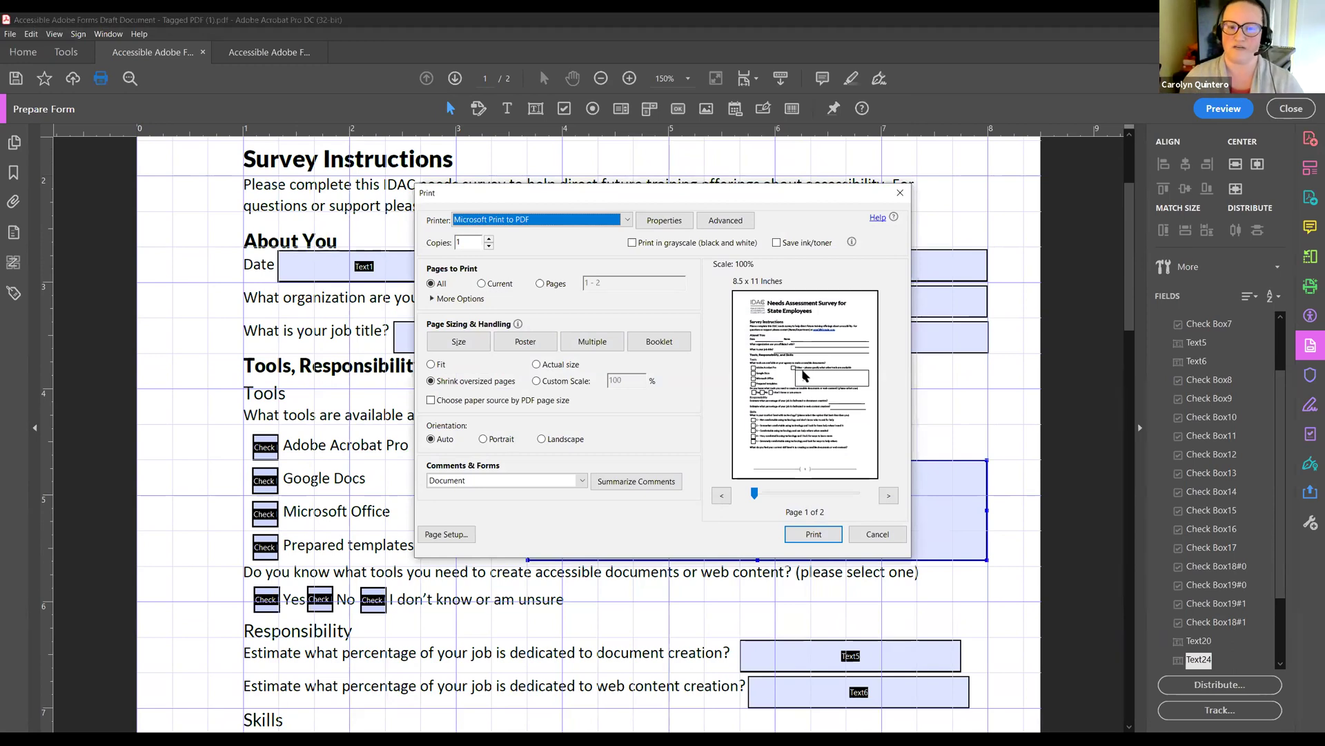
pyautogui.click(883, 533)
# Change Text24's border colour once more and close its properties.
pyautogui.doubleClick(649, 470)
pyautogui.click(681, 143)
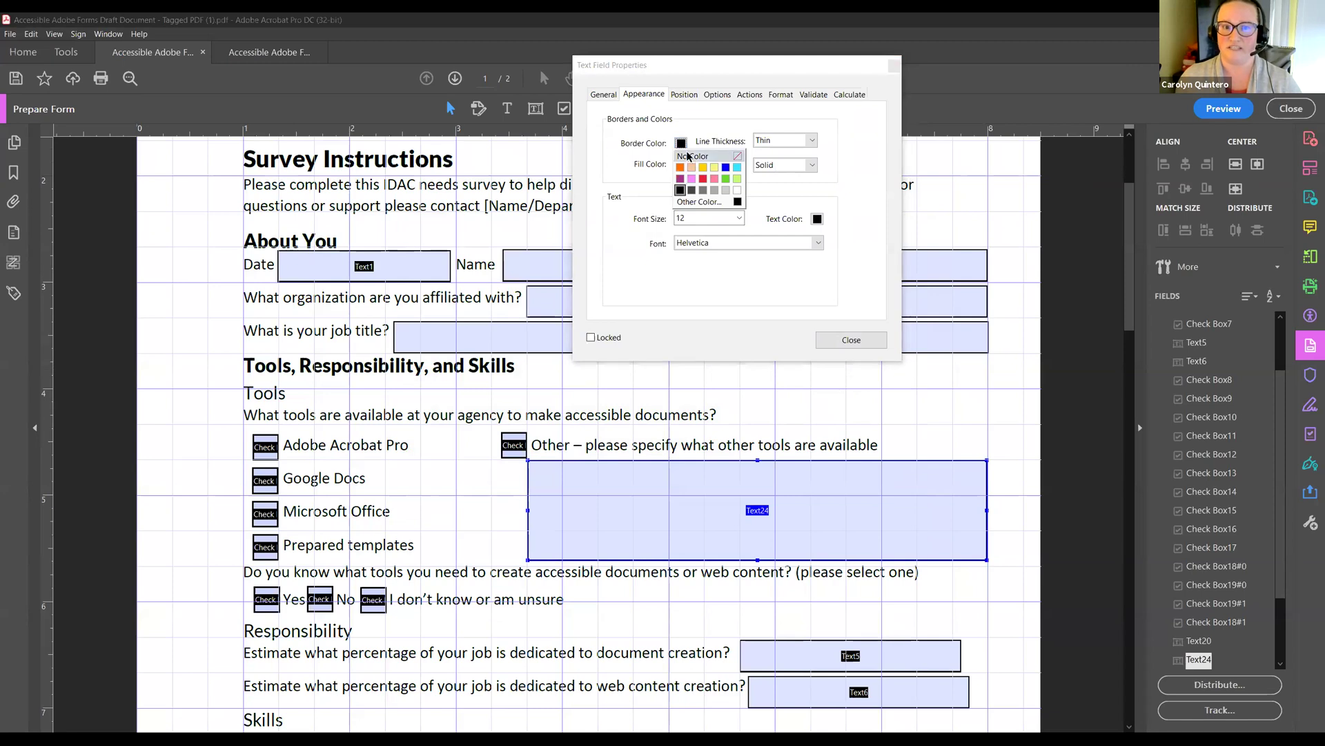
pyautogui.click(688, 156)
pyautogui.click(827, 335)
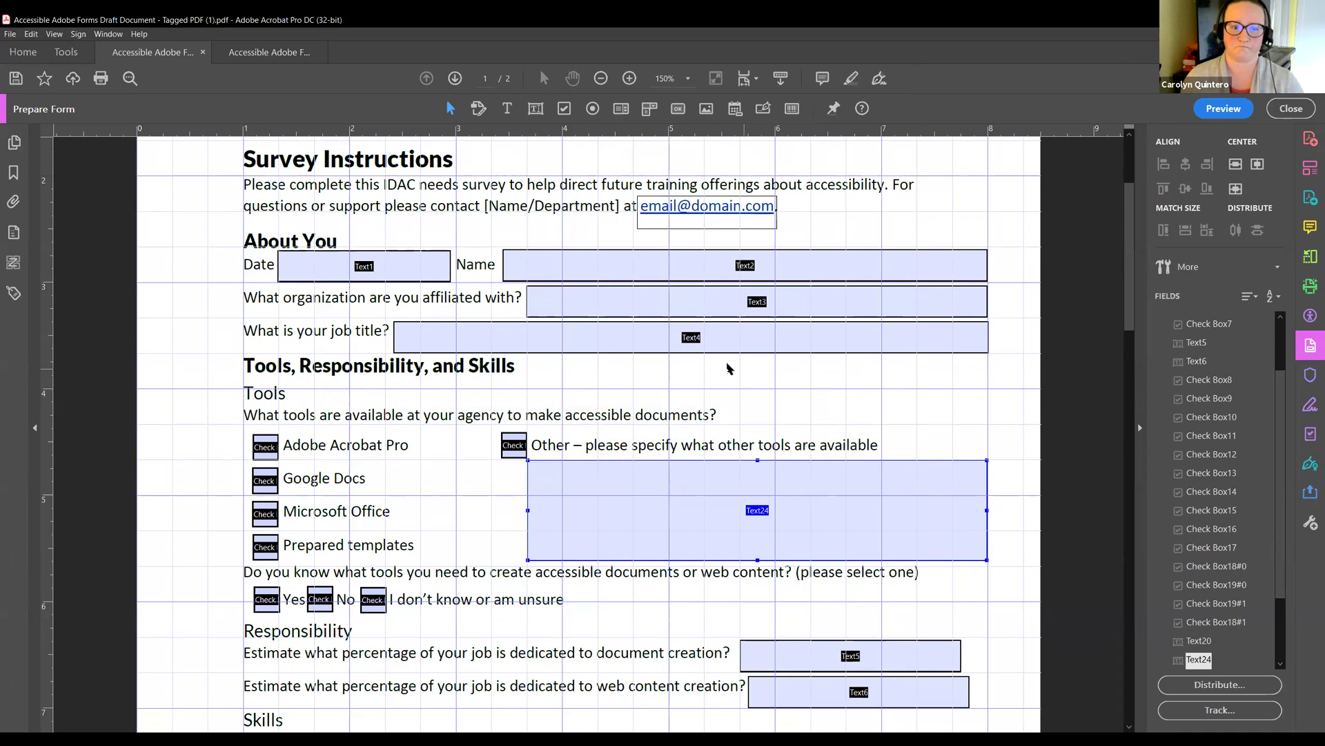
# Select the Text20 skill-level comment field and scroll back up to the toolbar.
pyautogui.scroll(-5, 723, 362)
pyautogui.scroll(-3, 723, 361)
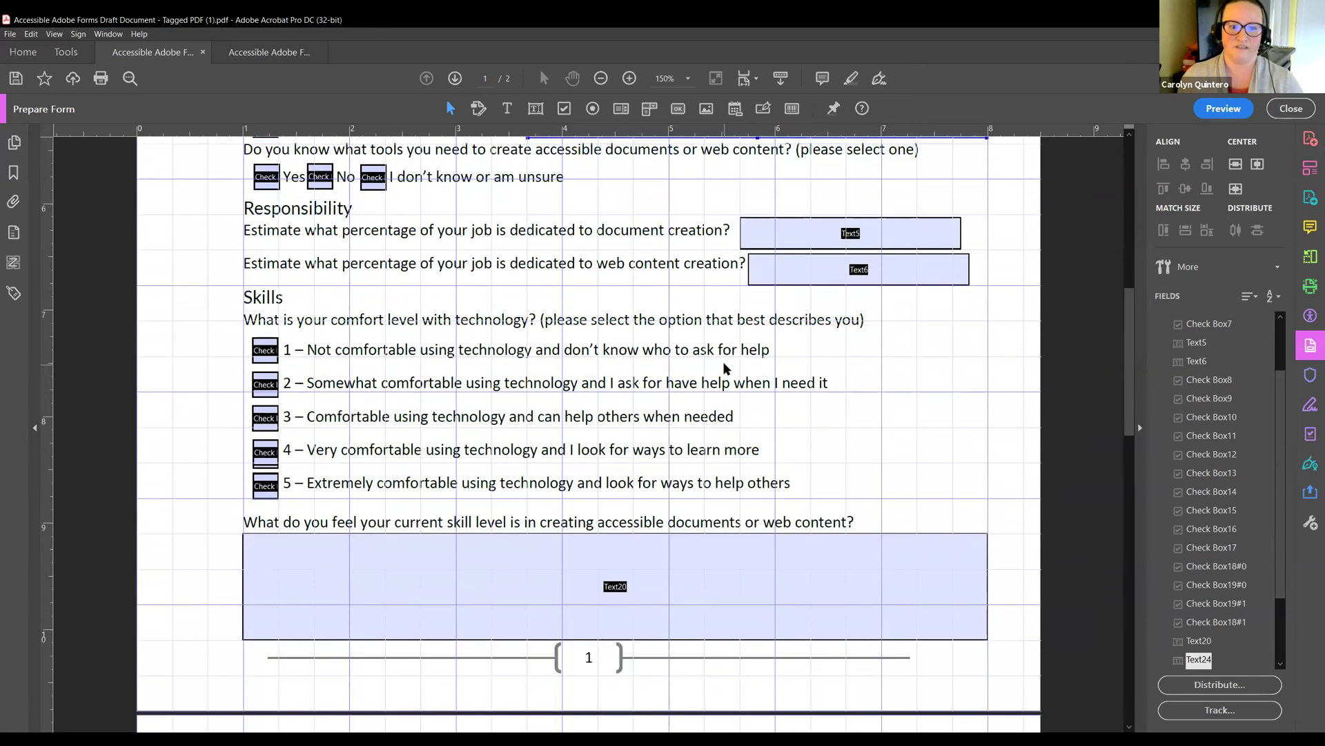
pyautogui.click(705, 329)
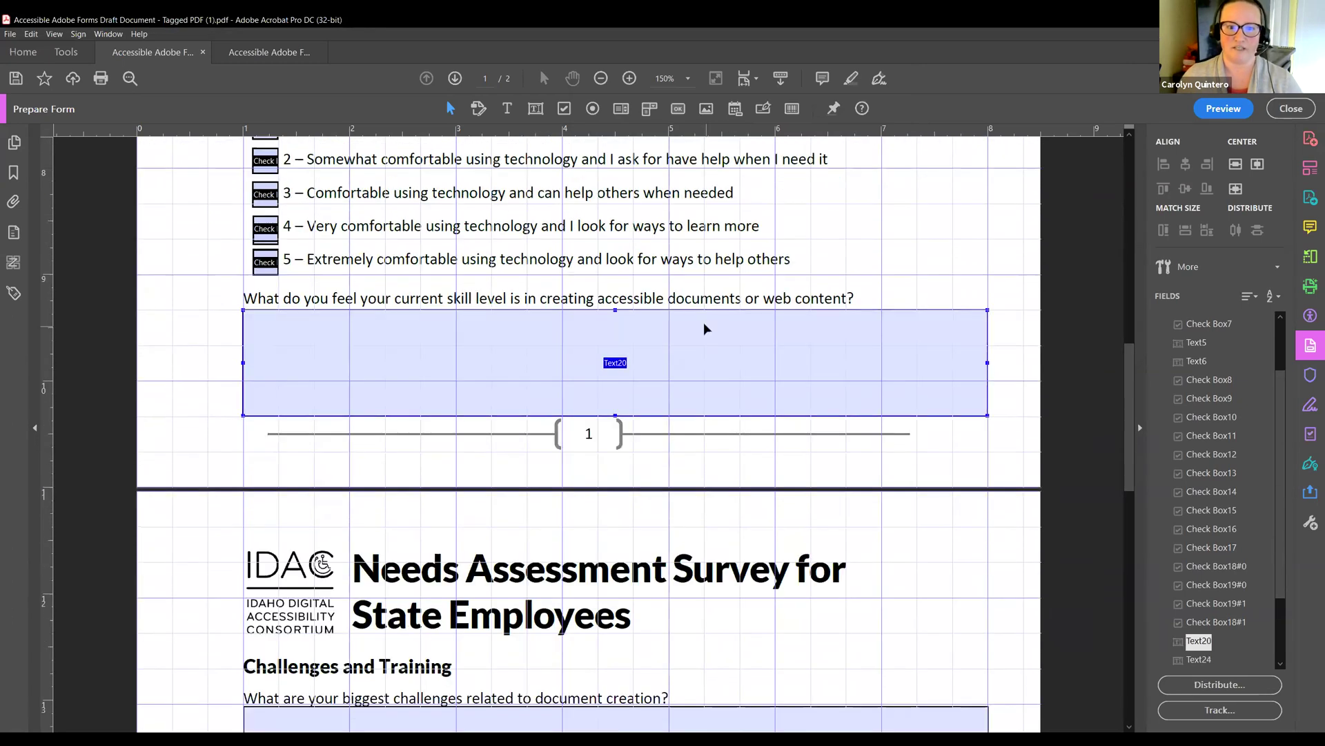
pyautogui.scroll(-4, 704, 329)
pyautogui.scroll(5, 704, 329)
pyautogui.scroll(3, 704, 329)
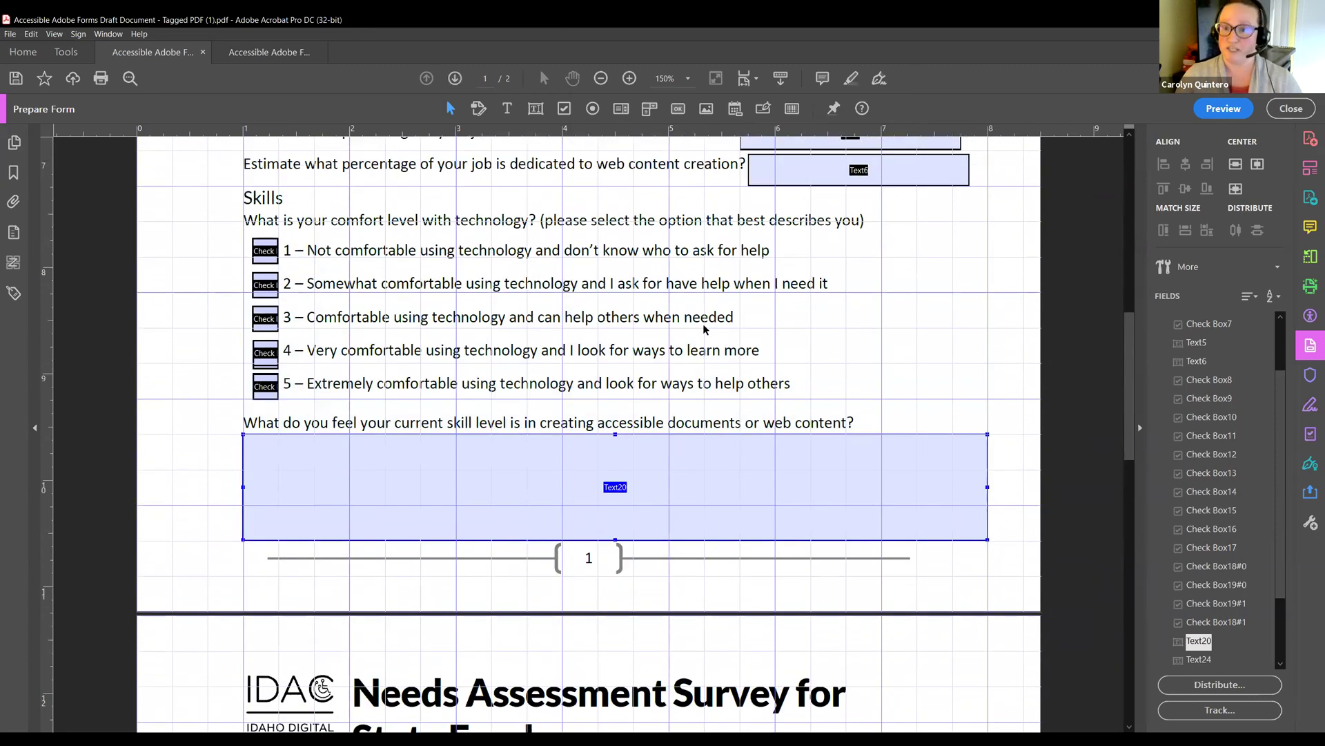
pyautogui.scroll(2, 704, 312)
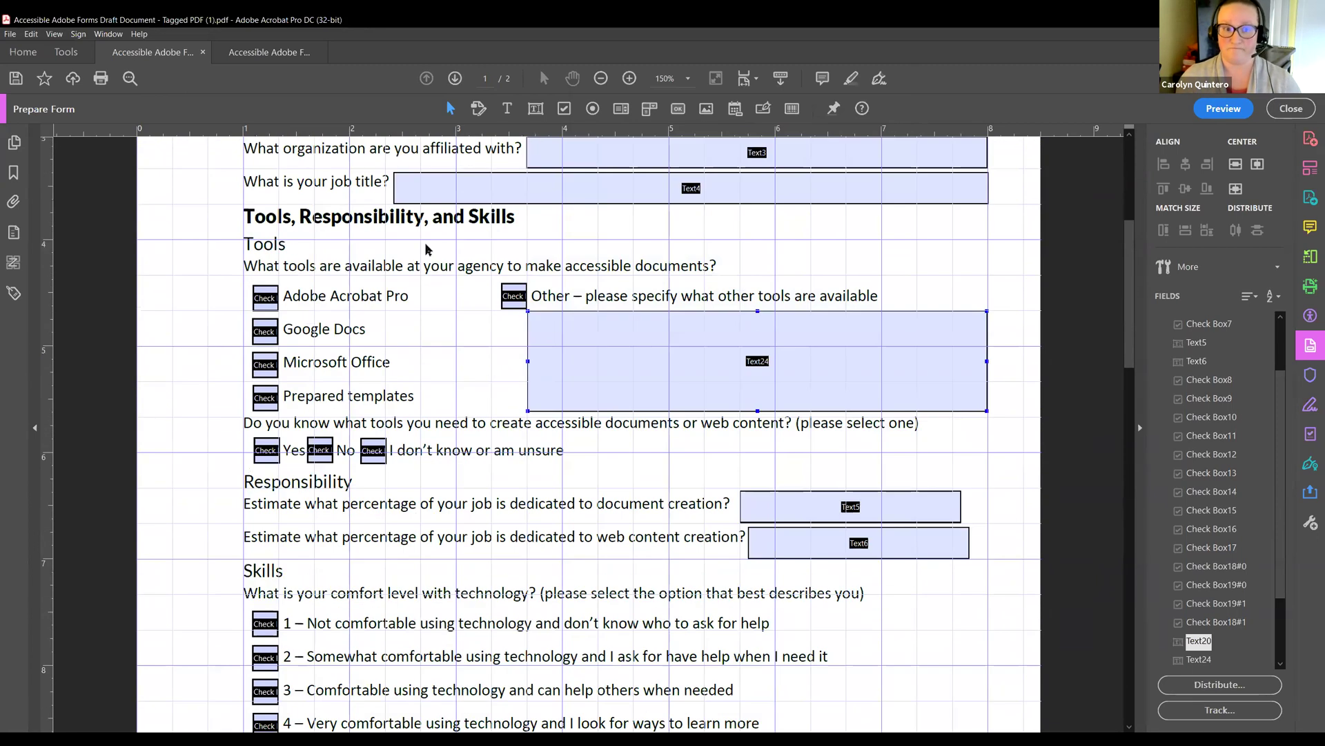
# Preview the form and type a long string of a's into the Text24 field.
pyautogui.click(1229, 114)
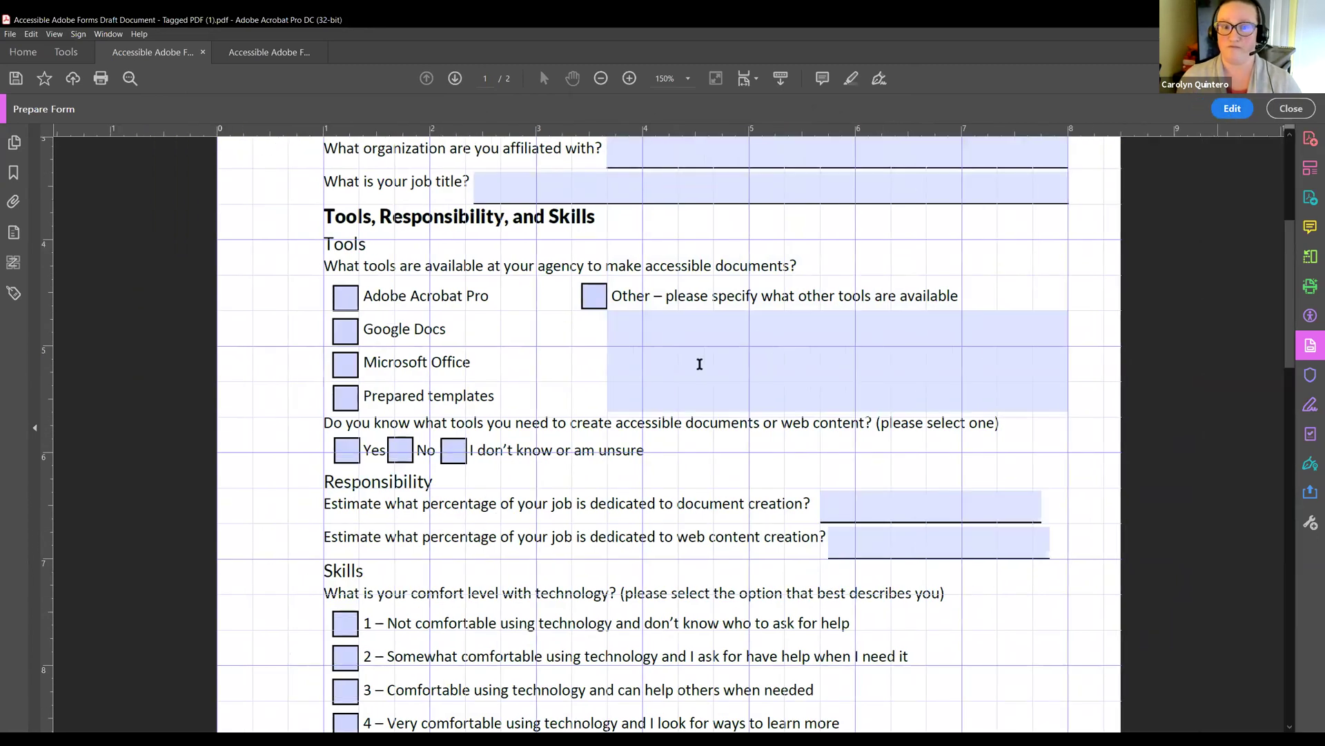
pyautogui.click(704, 339)
pyautogui.write('aaaaaaaaaaaaaaaaaaaaaaaaaaaaaaaaaaaaaaaaaaa')
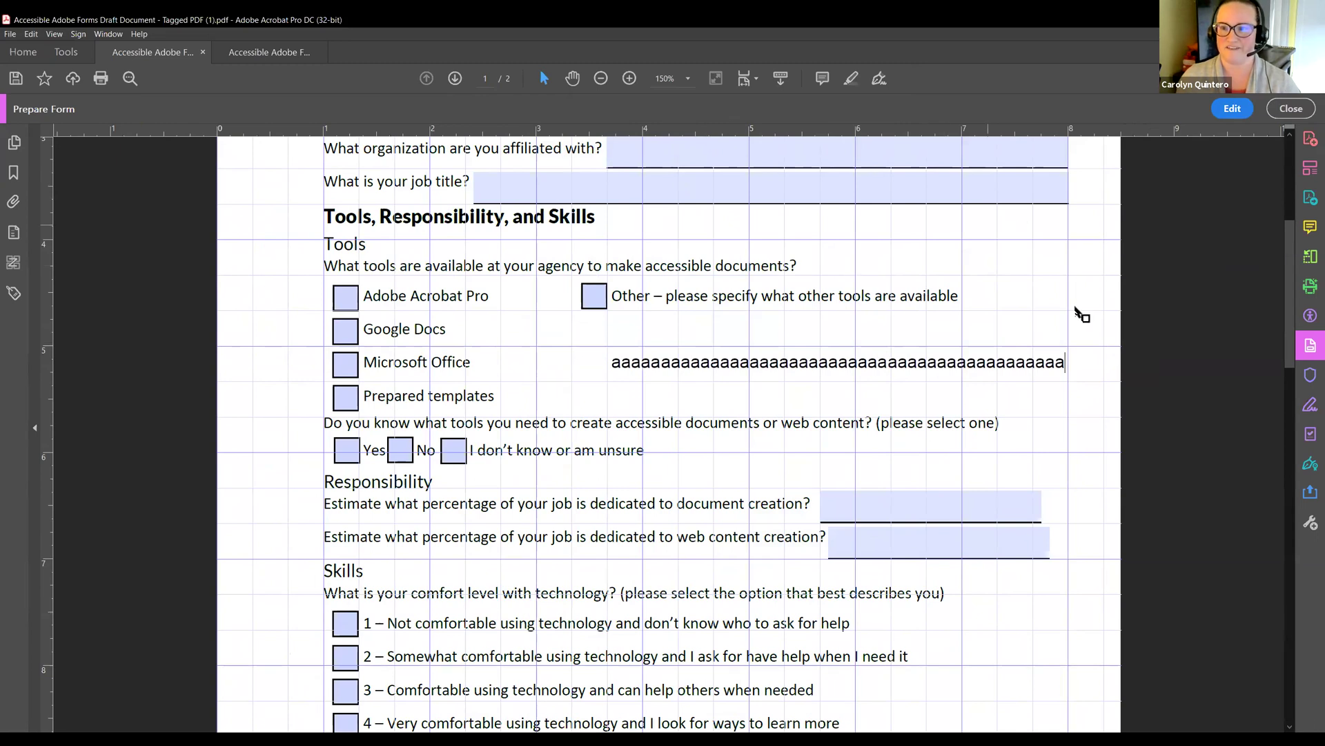
pyautogui.hotkey('ctrl', 'a')
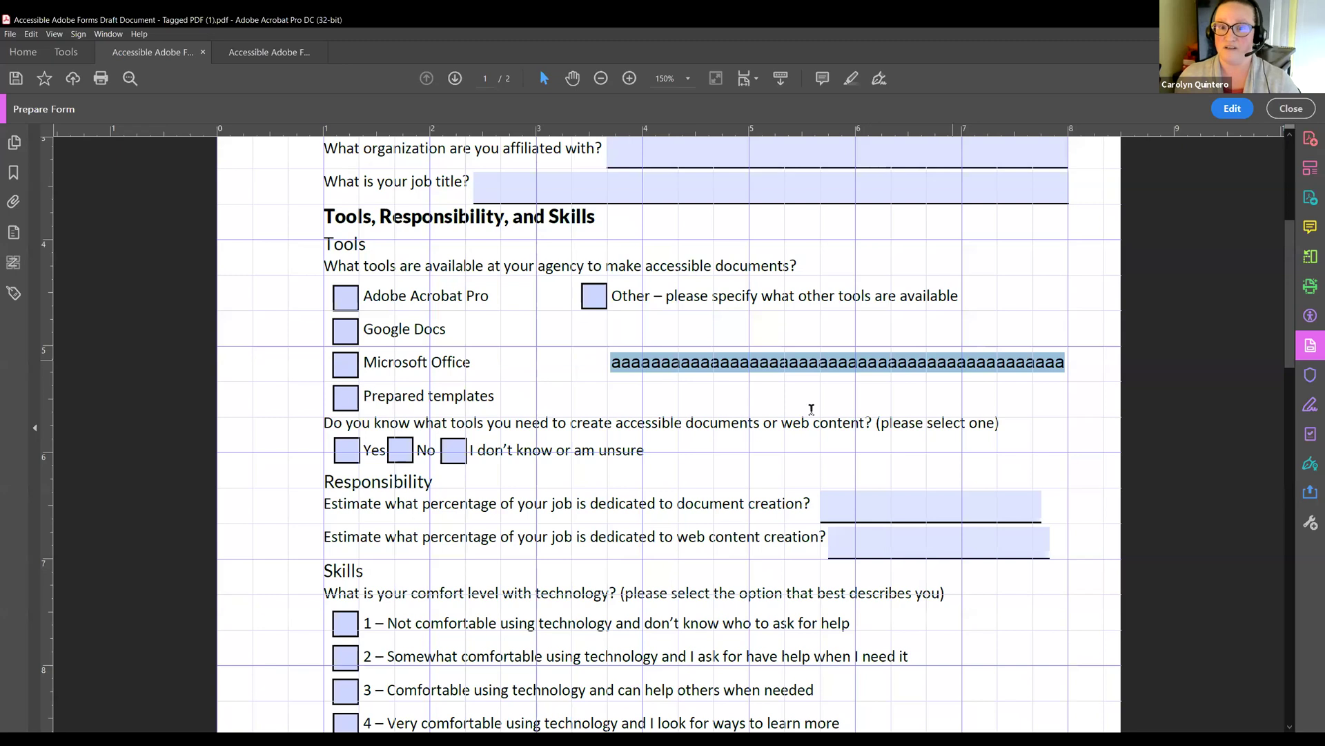
pyautogui.press('Escape')
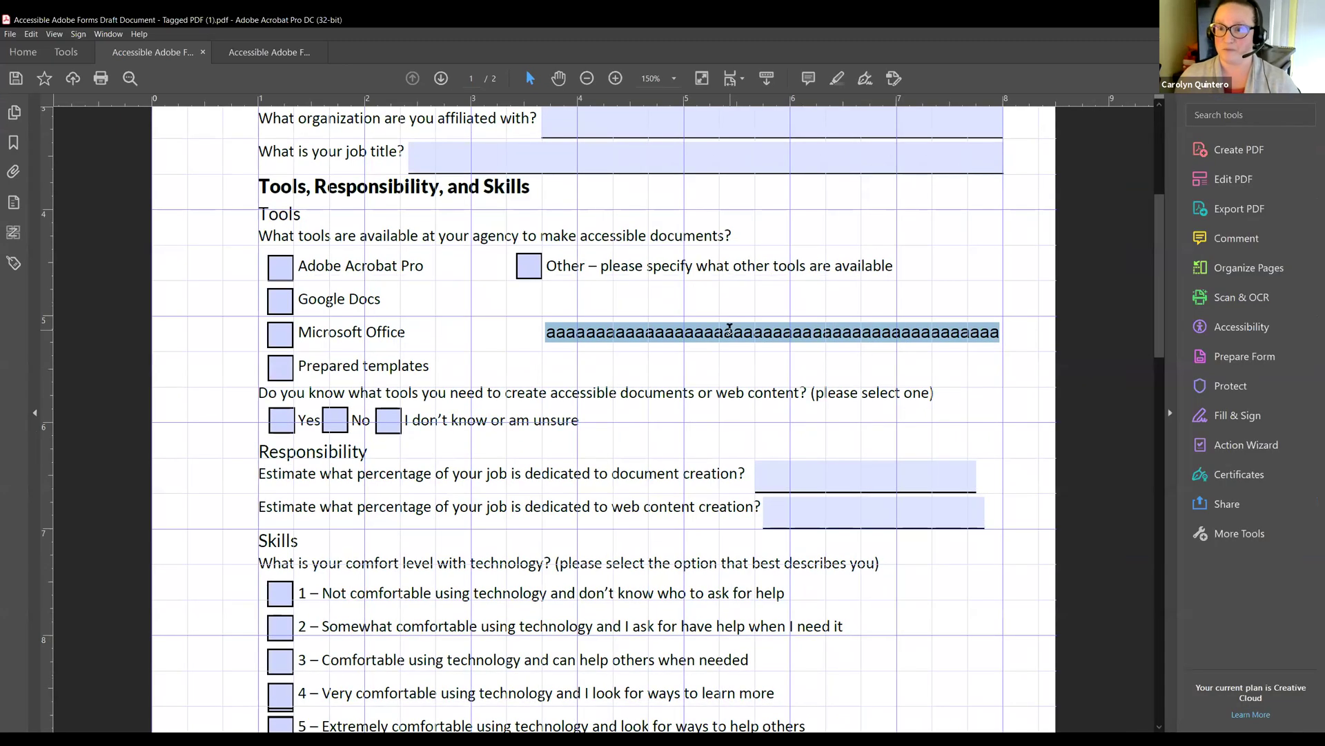
# Select the test entry and open the other-tools field's properties.
pyautogui.click(731, 330)
pyautogui.moveTo(731, 330); pyautogui.dragTo(1063, 329)
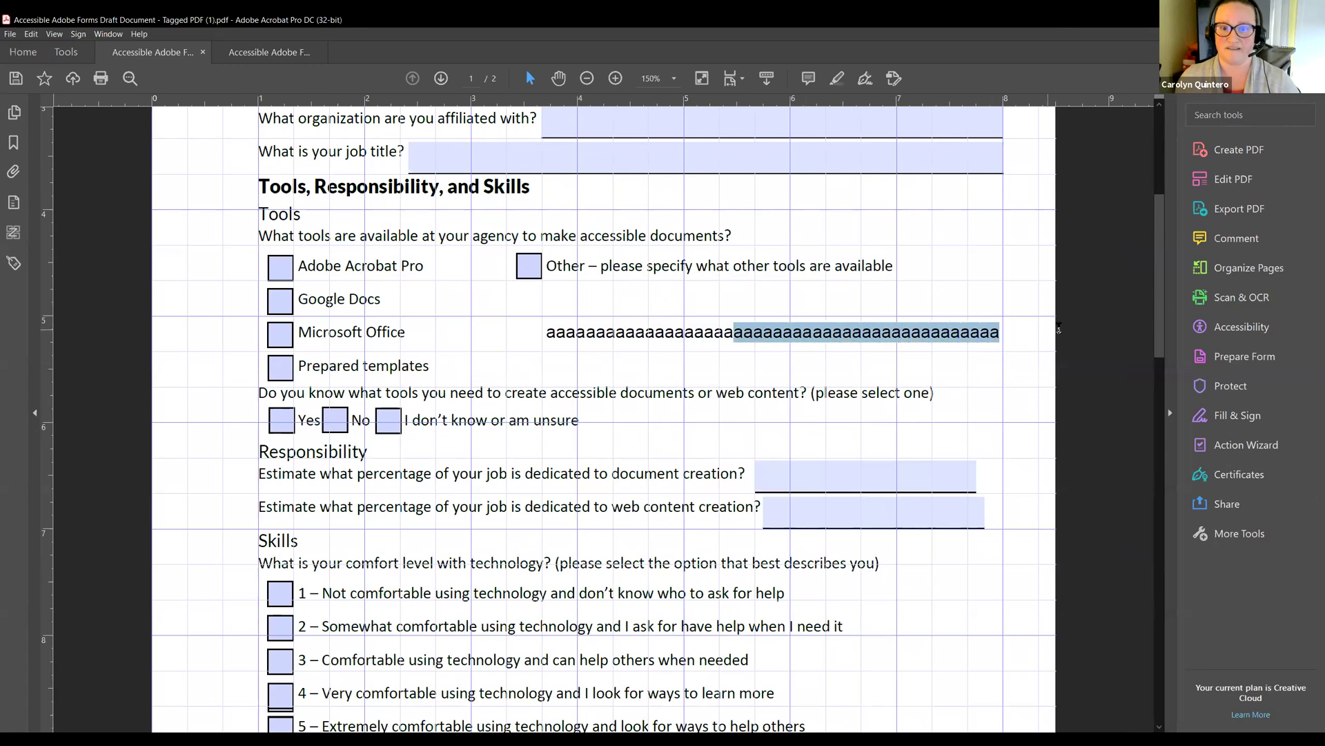
pyautogui.click(760, 332)
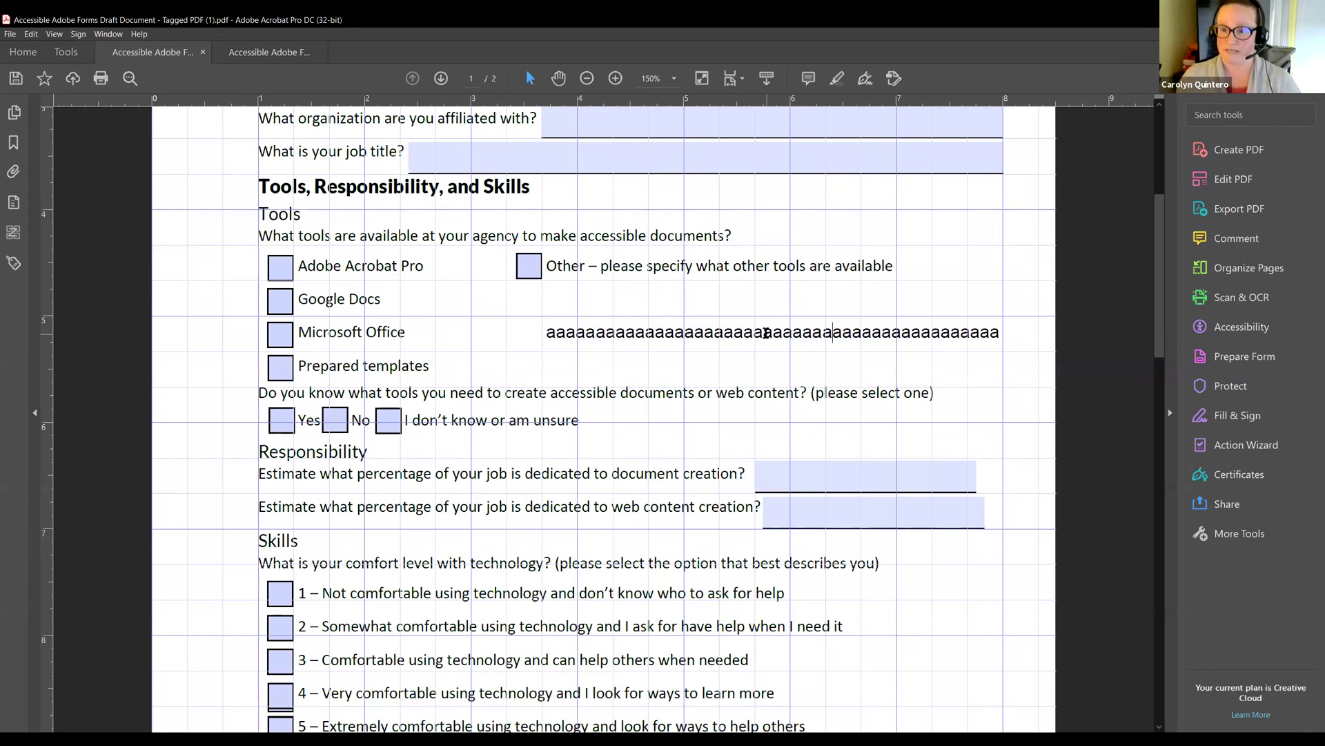
pyautogui.doubleClick(775, 338)
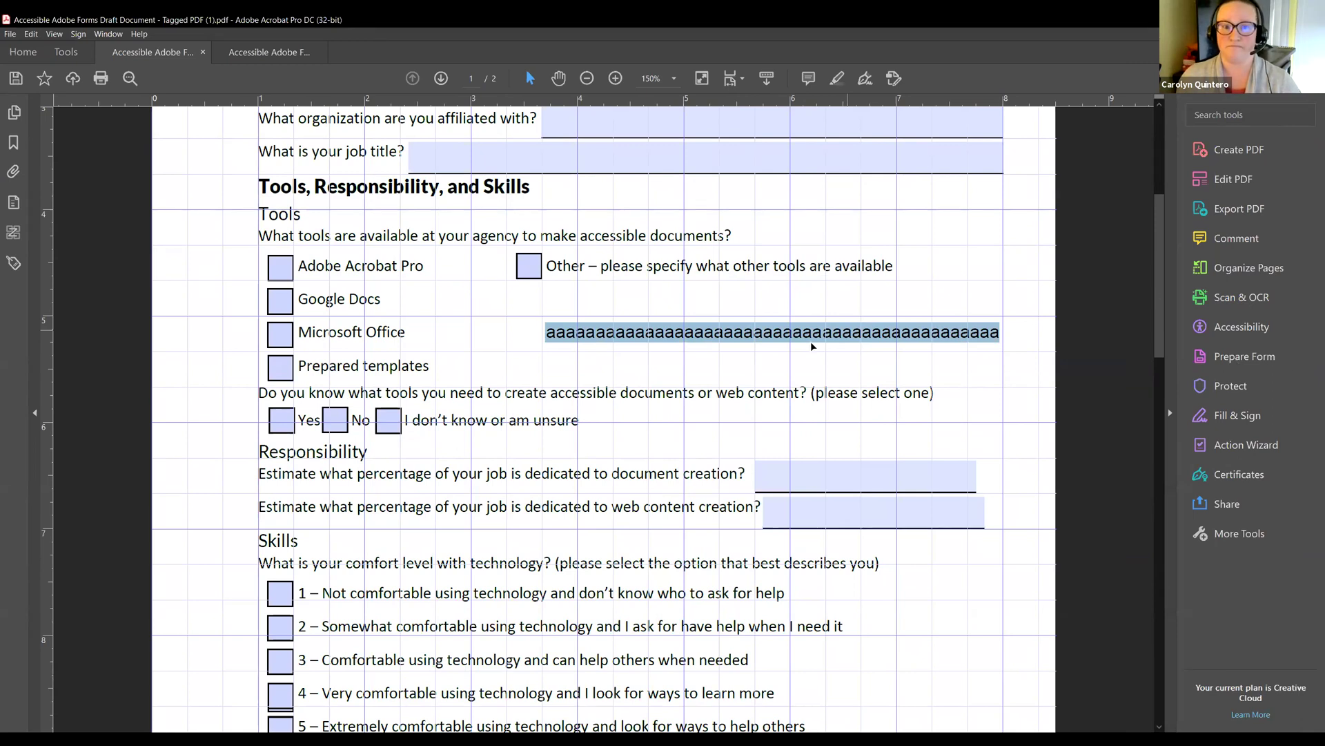
pyautogui.click(740, 424)
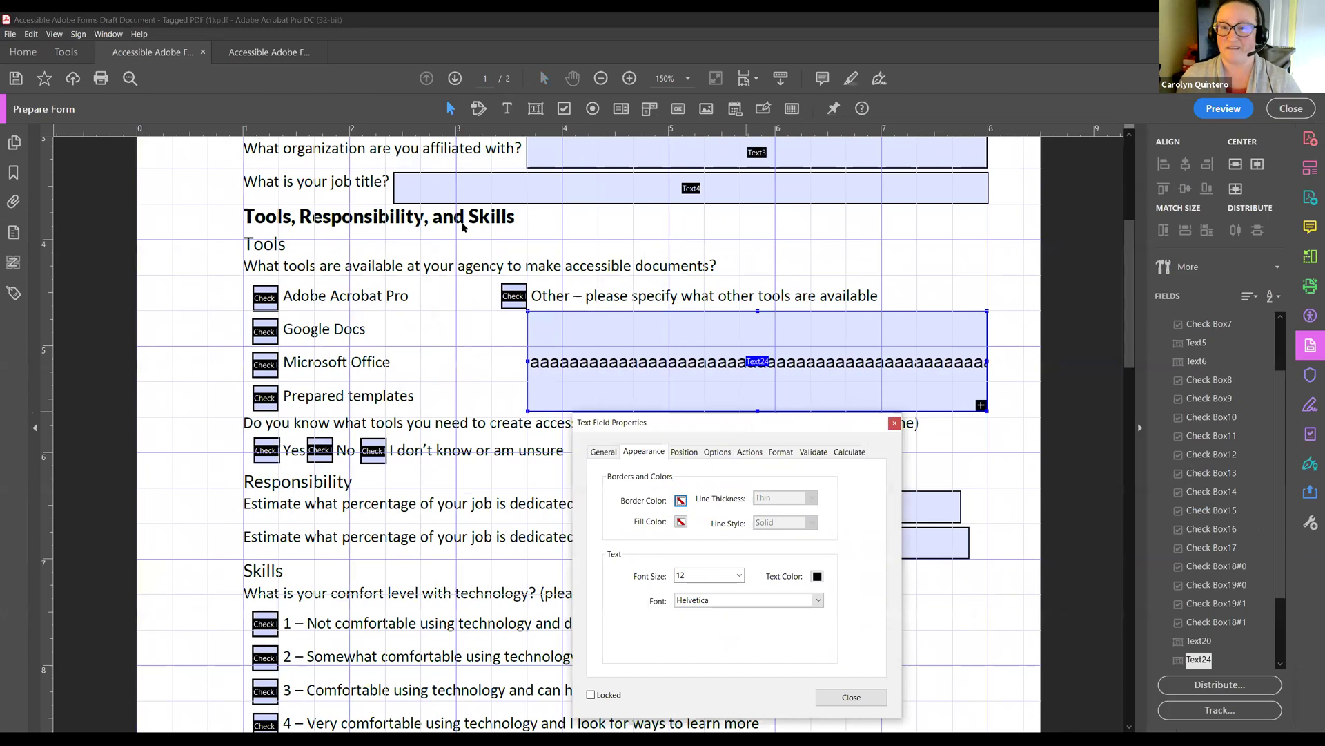
# Turn on Multi-line in the Text24 field's Options settings.
pyautogui.moveTo(663, 422); pyautogui.dragTo(386, 223)
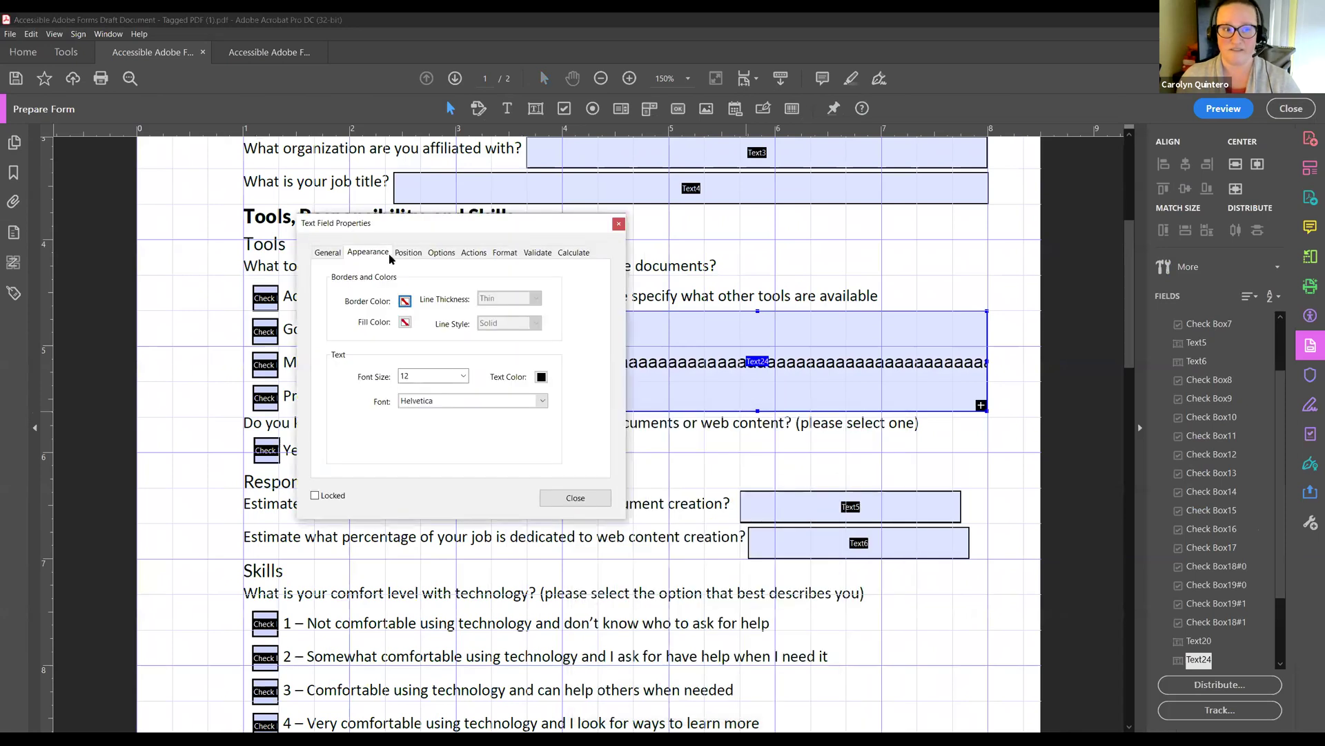
pyautogui.click(441, 252)
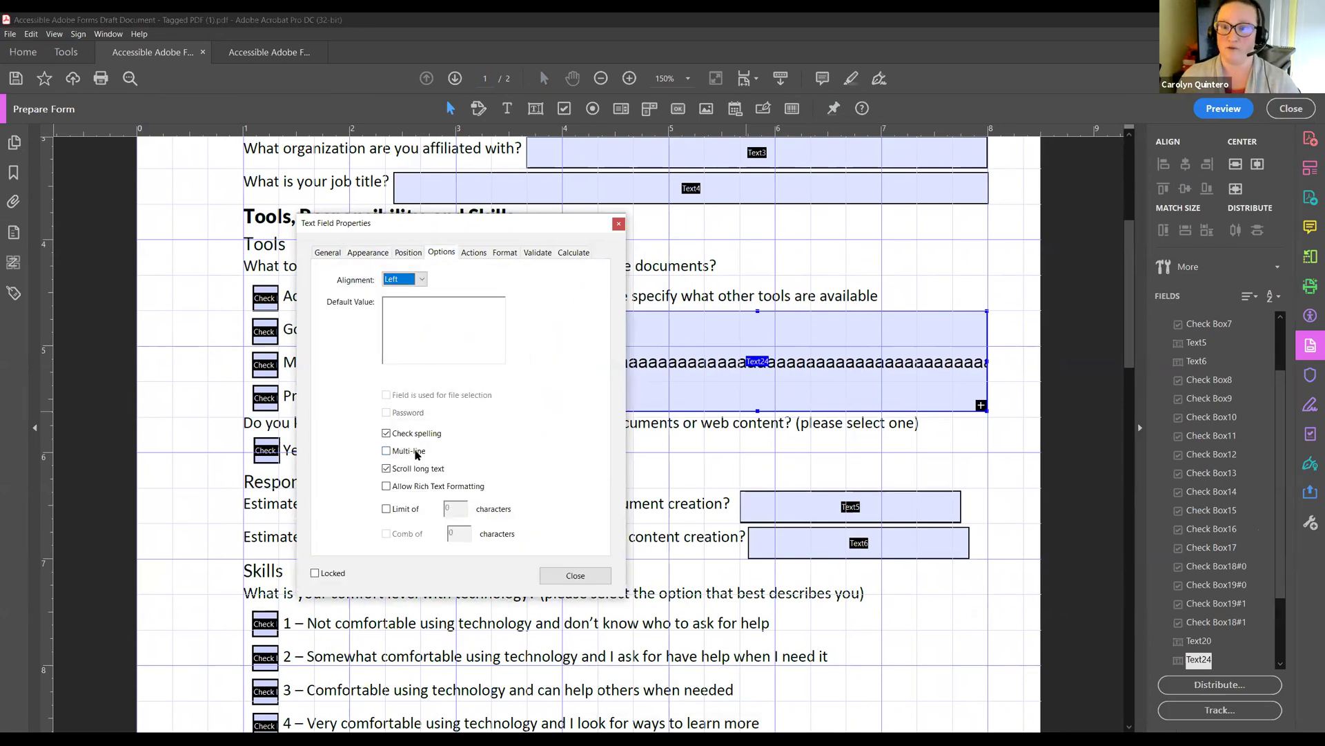
pyautogui.click(416, 453)
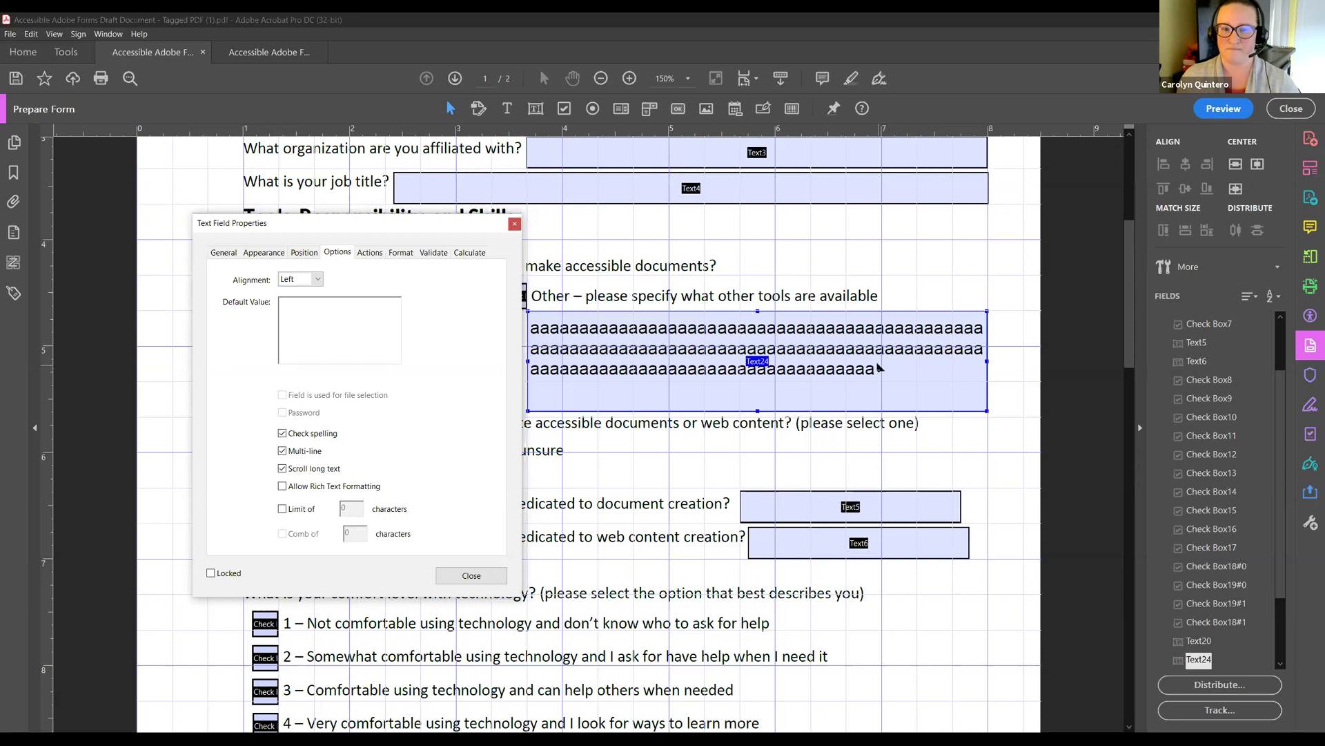
pyautogui.click(501, 212)
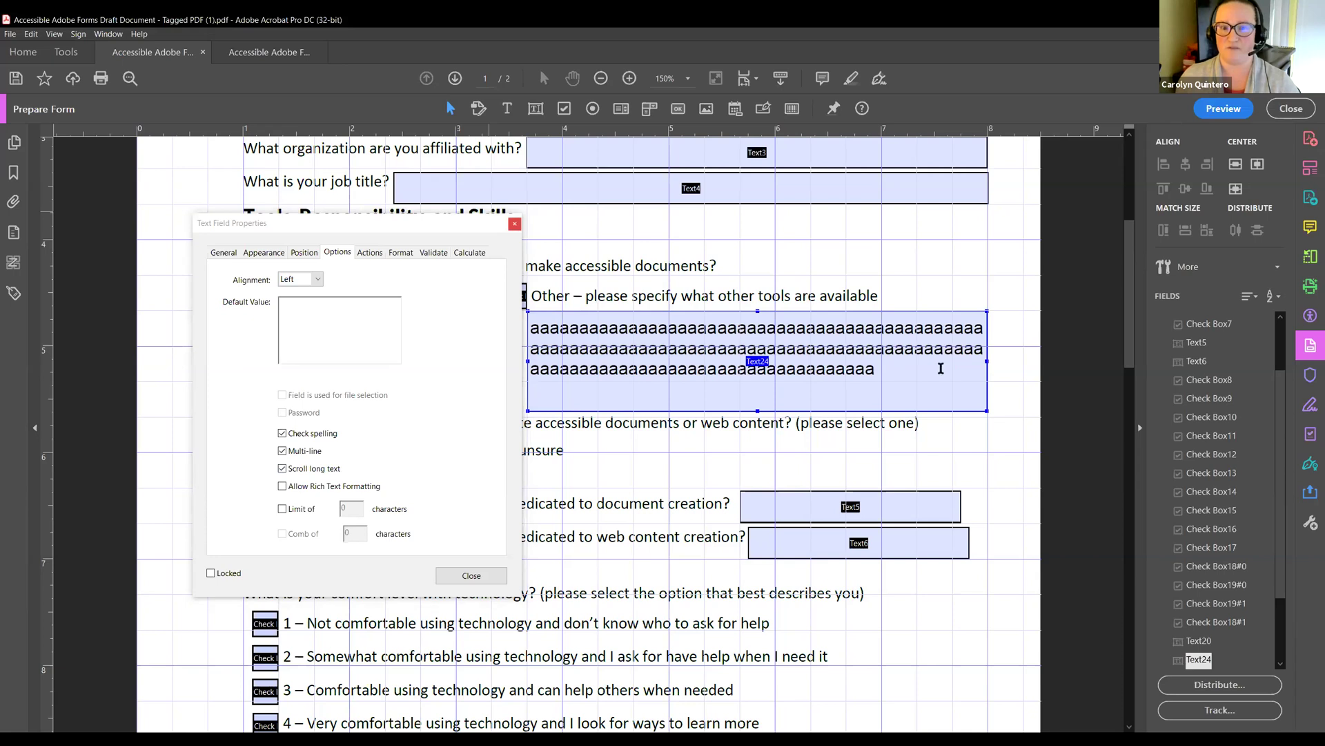
# Preview the form and type a long run of a's to see the text wrap.
pyautogui.click(1218, 109)
pyautogui.write('aaaaaaaaaaaaaaaaaaaaaaa')
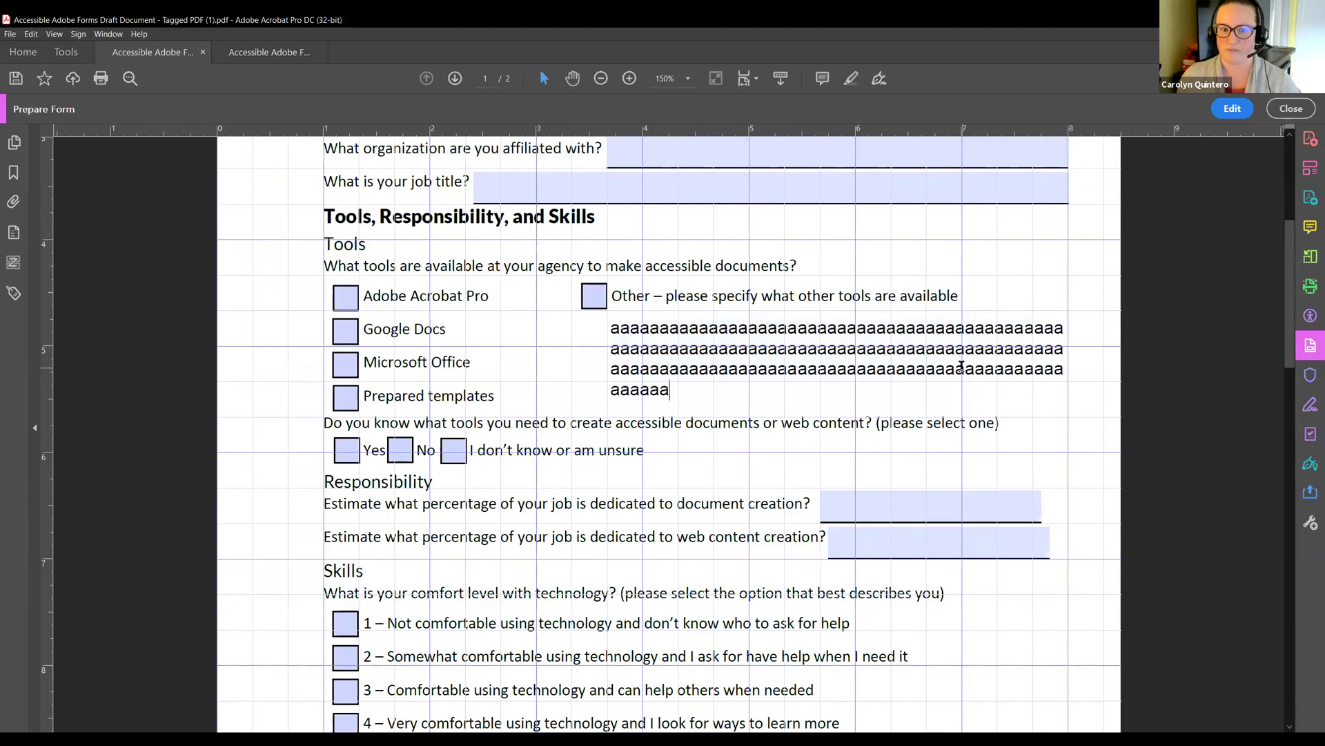
pyautogui.write('aaaaaaaaaaaaaaaaaaaaaaaaaaaaaaaaaaaaaaaaaaaaaaaaaaaaaaaaaaa')
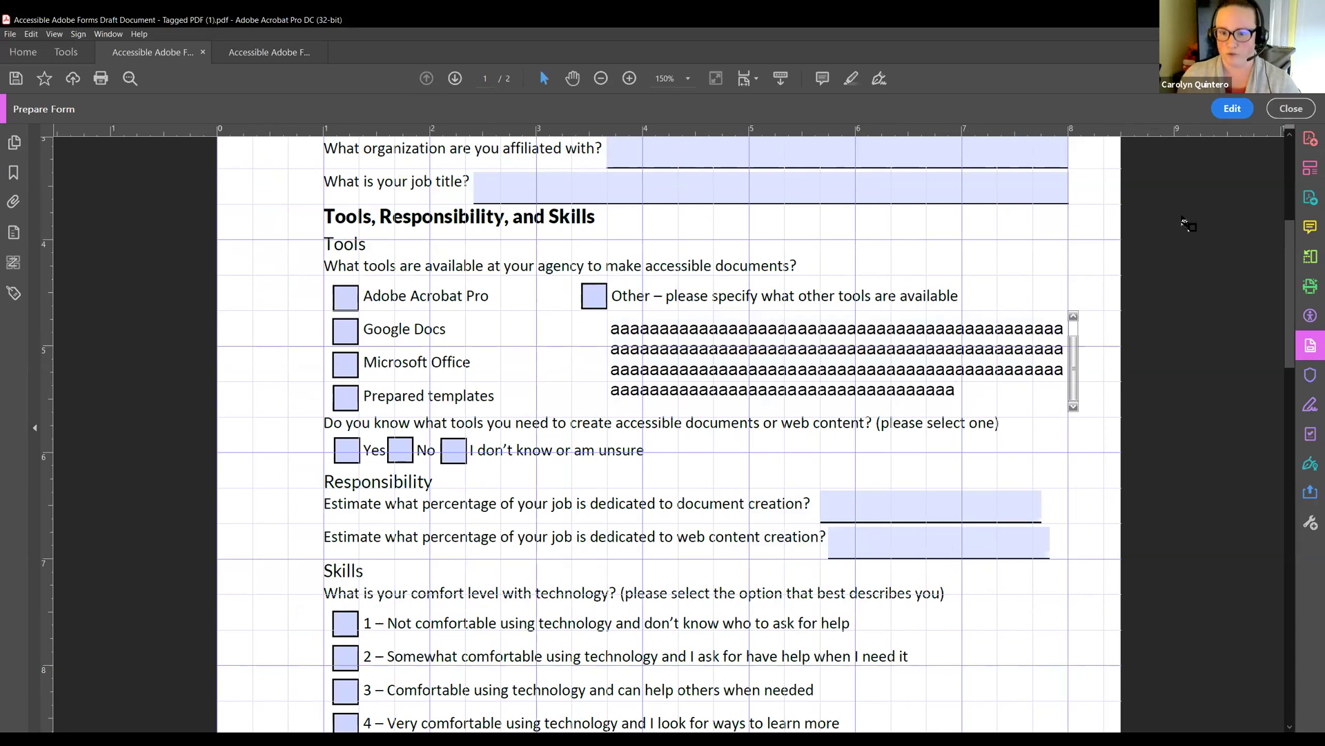
pyautogui.moveTo(1074, 390); pyautogui.dragTo(1077, 339)
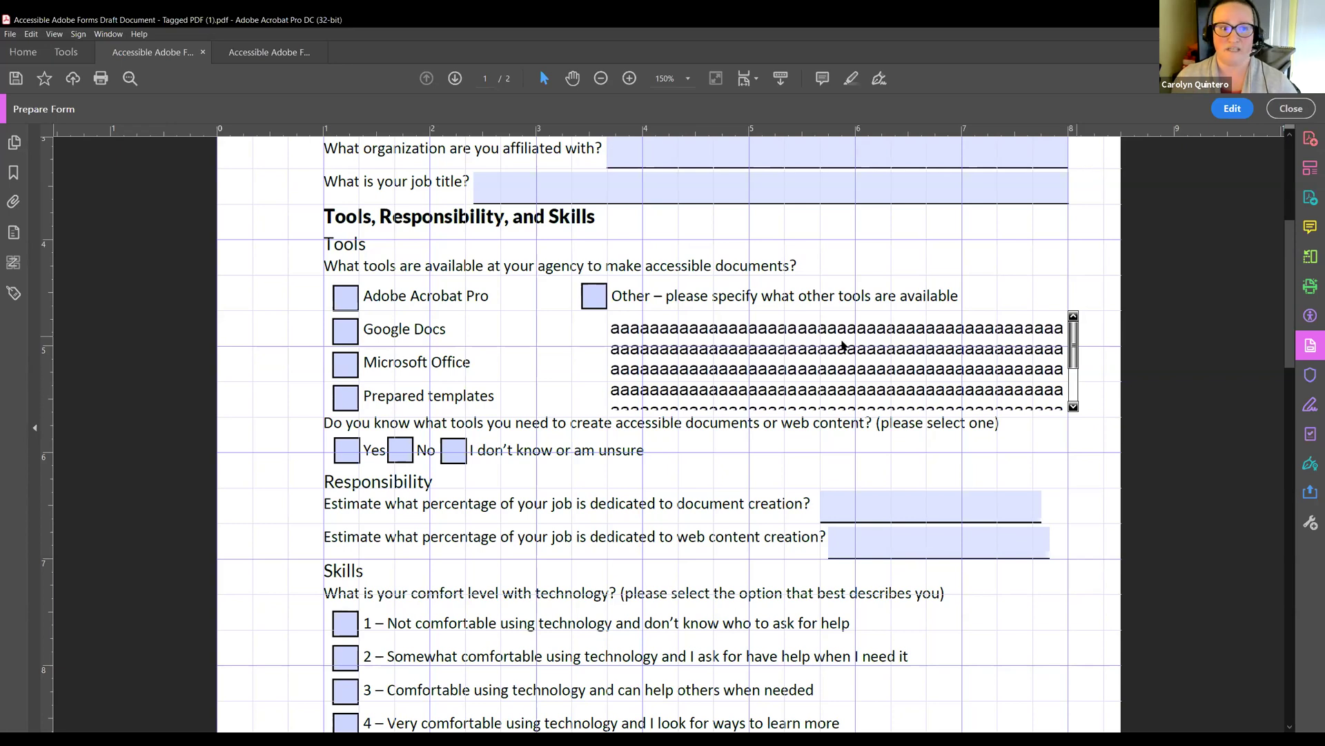
pyautogui.hotkey('alt', 'Tab')
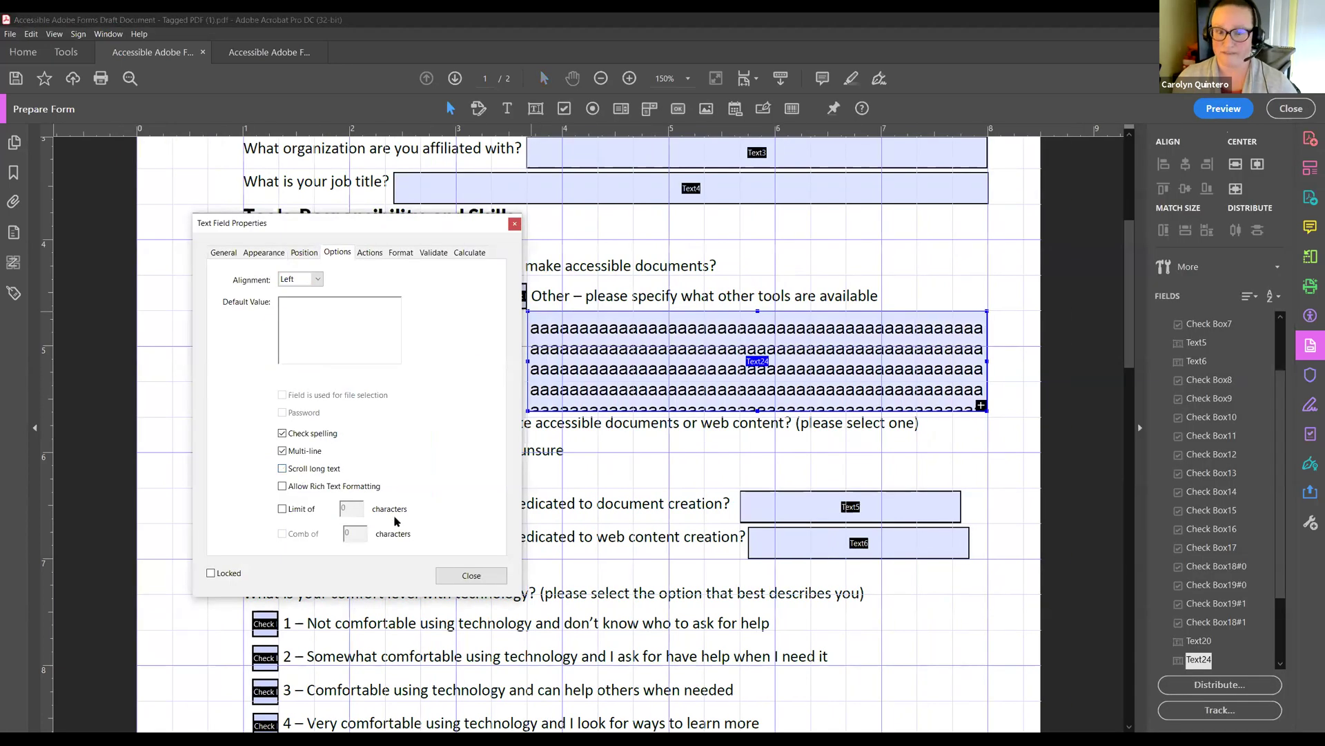
# Close the properties and type a long run of a's into Text24 to test the four-line limit.
pyautogui.click(471, 575)
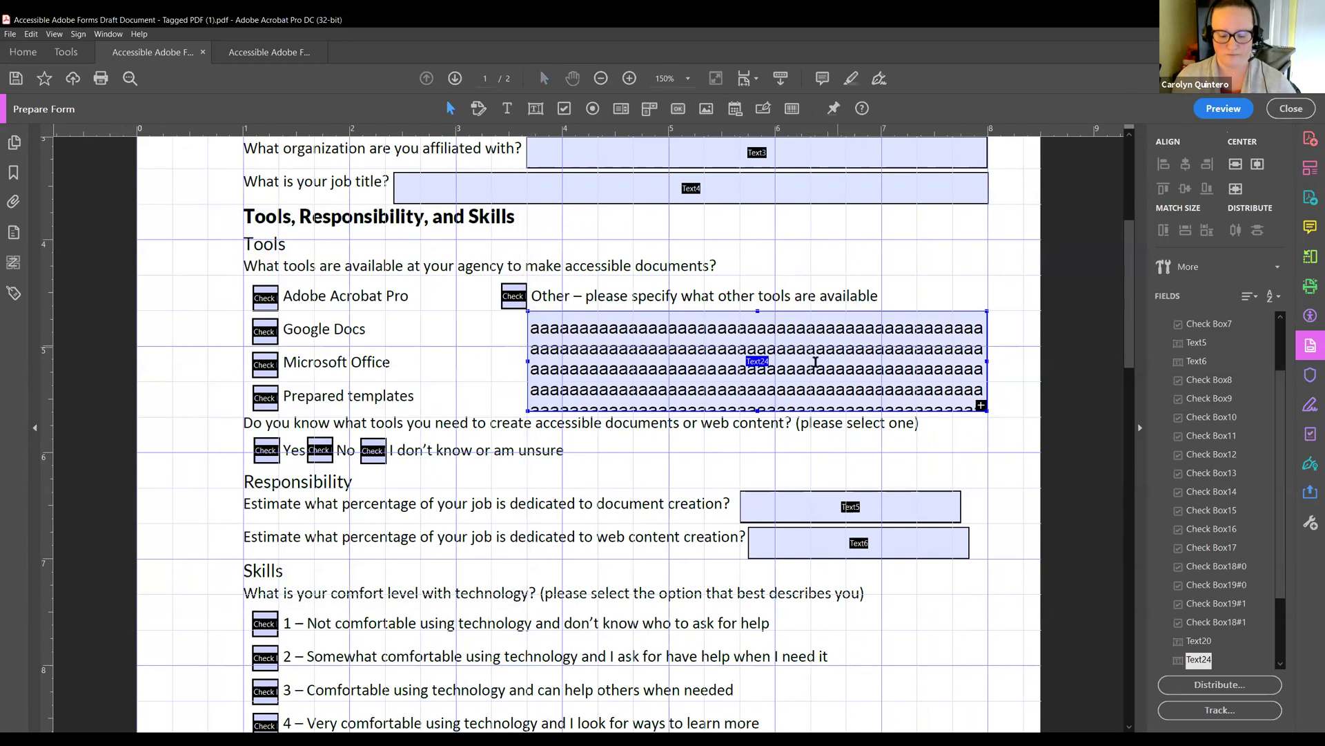
pyautogui.write('aaaaaaaaaaaaaaaaaaaa')
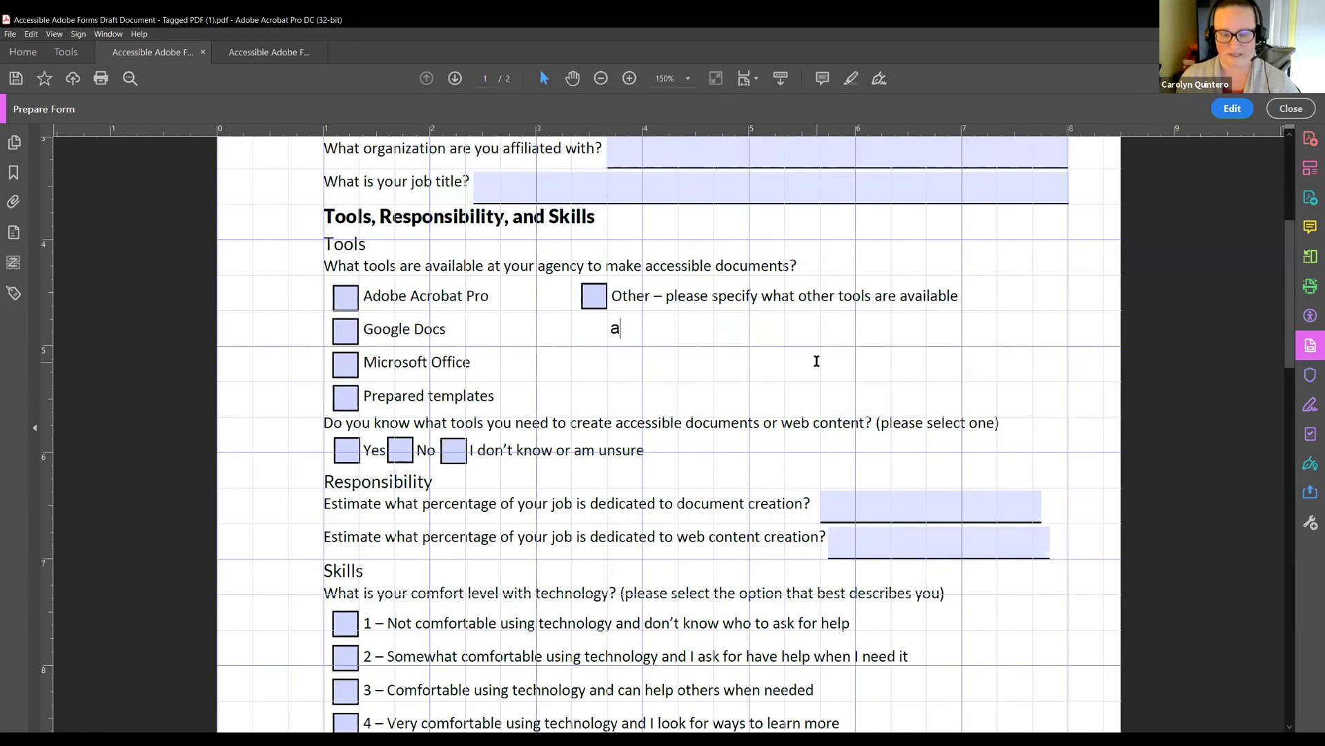
pyautogui.write('aaaaaaaaaaaaaaaaaaaaaaaaaaaaaaaaaaaaaaaaaaaaaaaaa')
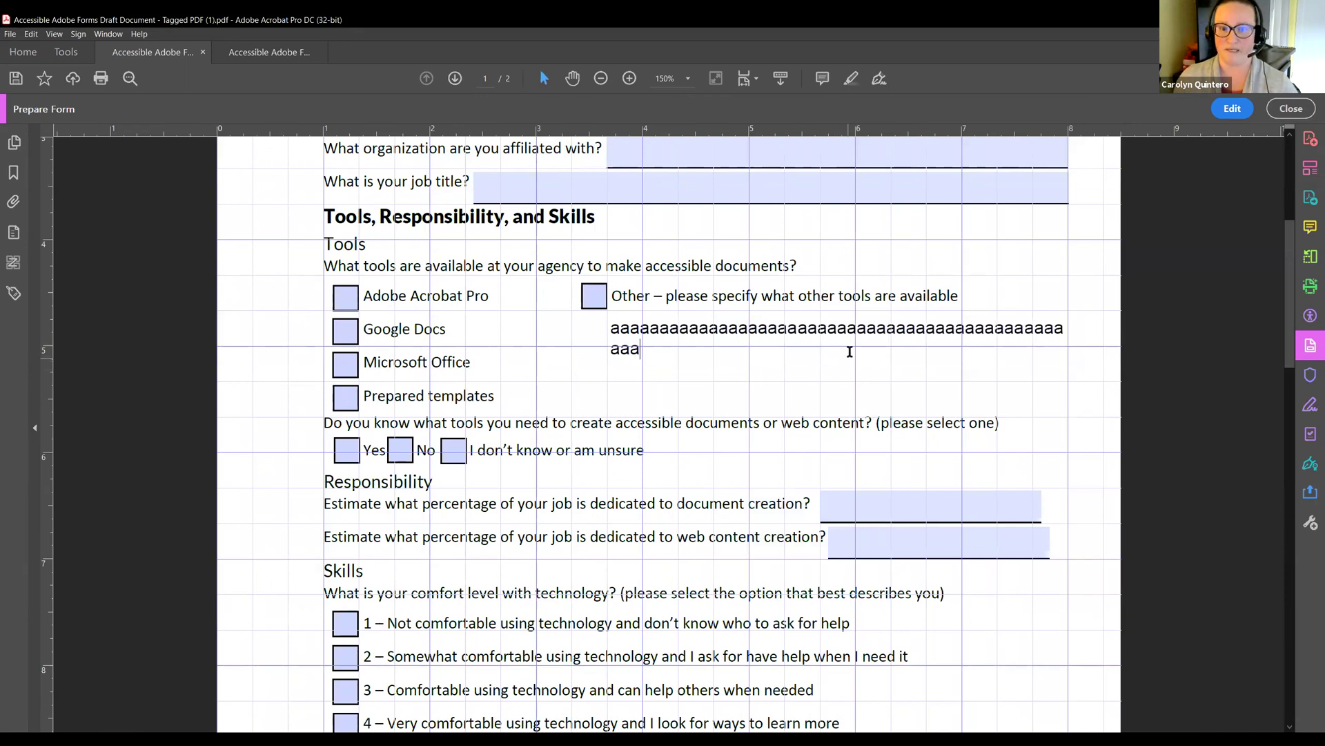
pyautogui.write('aaaaaaaaaaaaaaaaaaaaaaaaaaaaaaaaaaaaaaaaaaaaaaaaaaaaaaaaaaaaaaaaaaaaaaaaaaa')
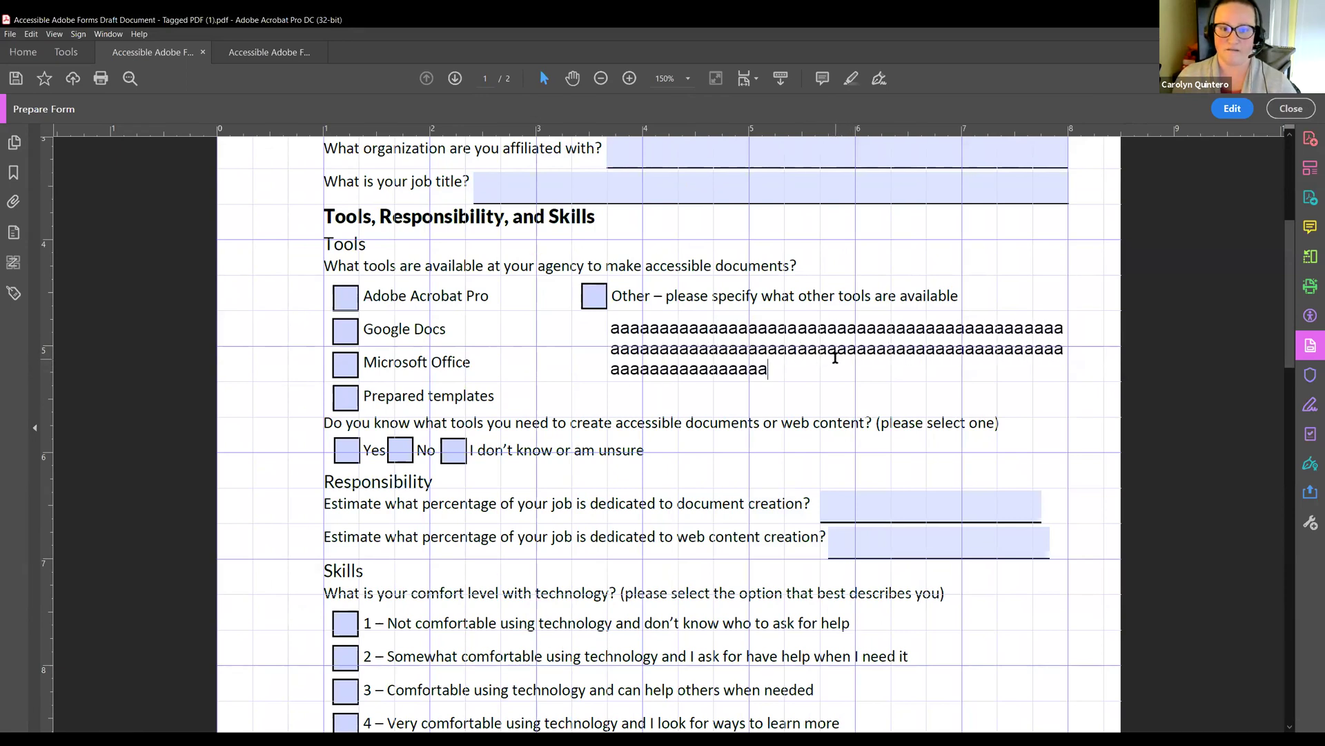
pyautogui.write('aaaaaaaaaaaaaaaaaa')
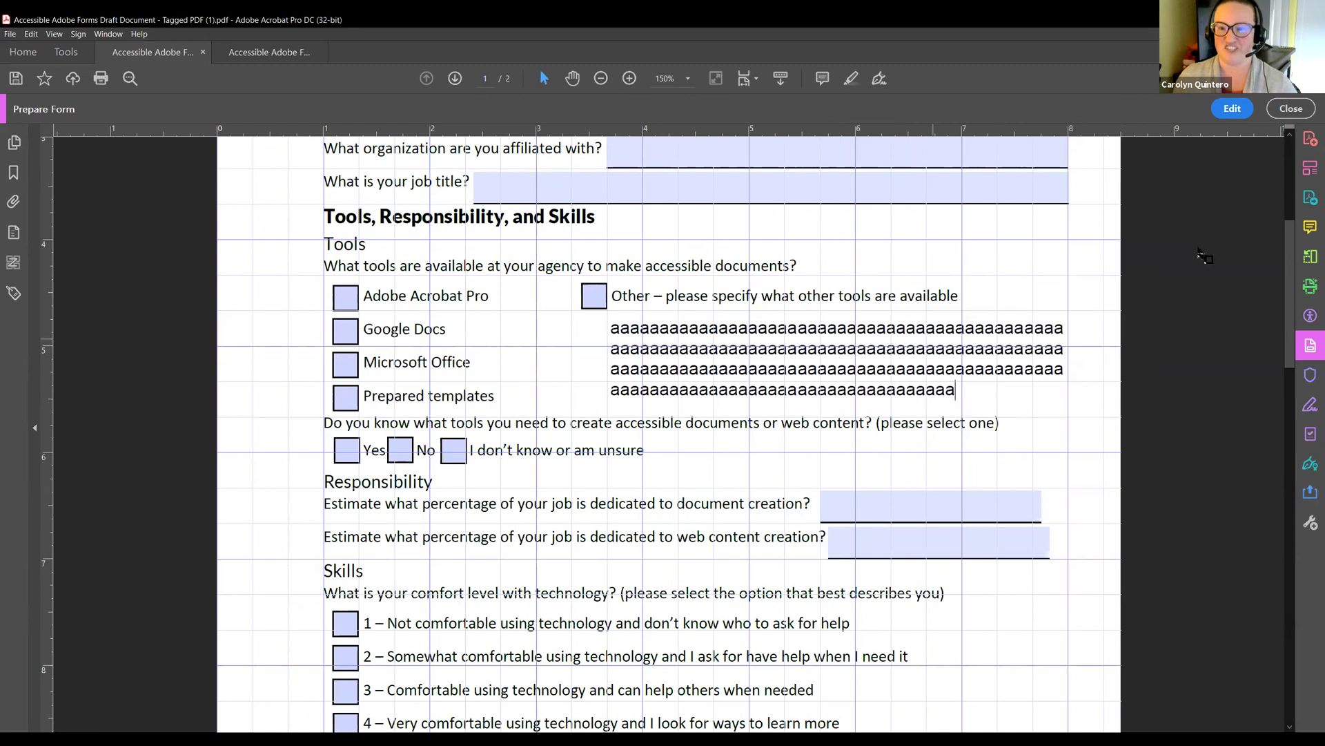
pyautogui.write('aaaaaaaa')
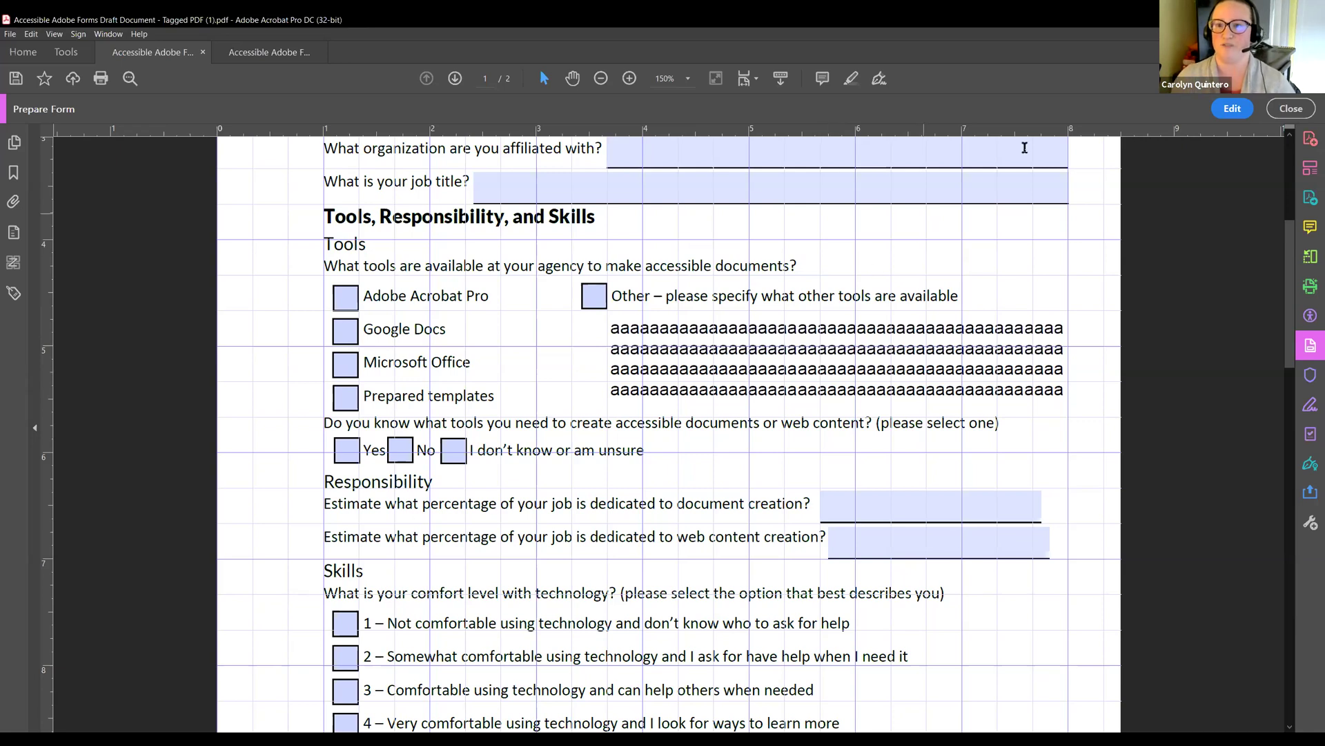
# Delete the stray test letters in the Other field, try the skill-level field, then return to Prepare Form.
pyautogui.click(1286, 109)
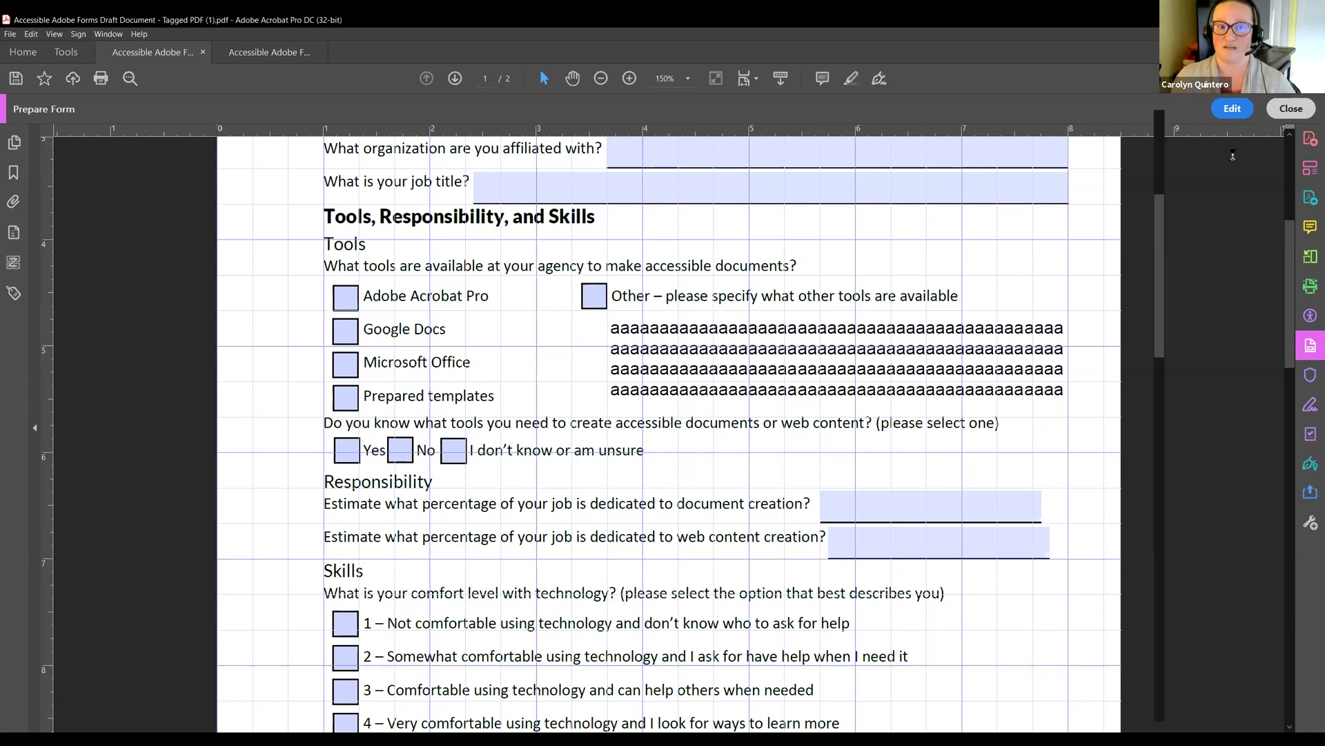
pyautogui.click(736, 340)
pyautogui.click(737, 340)
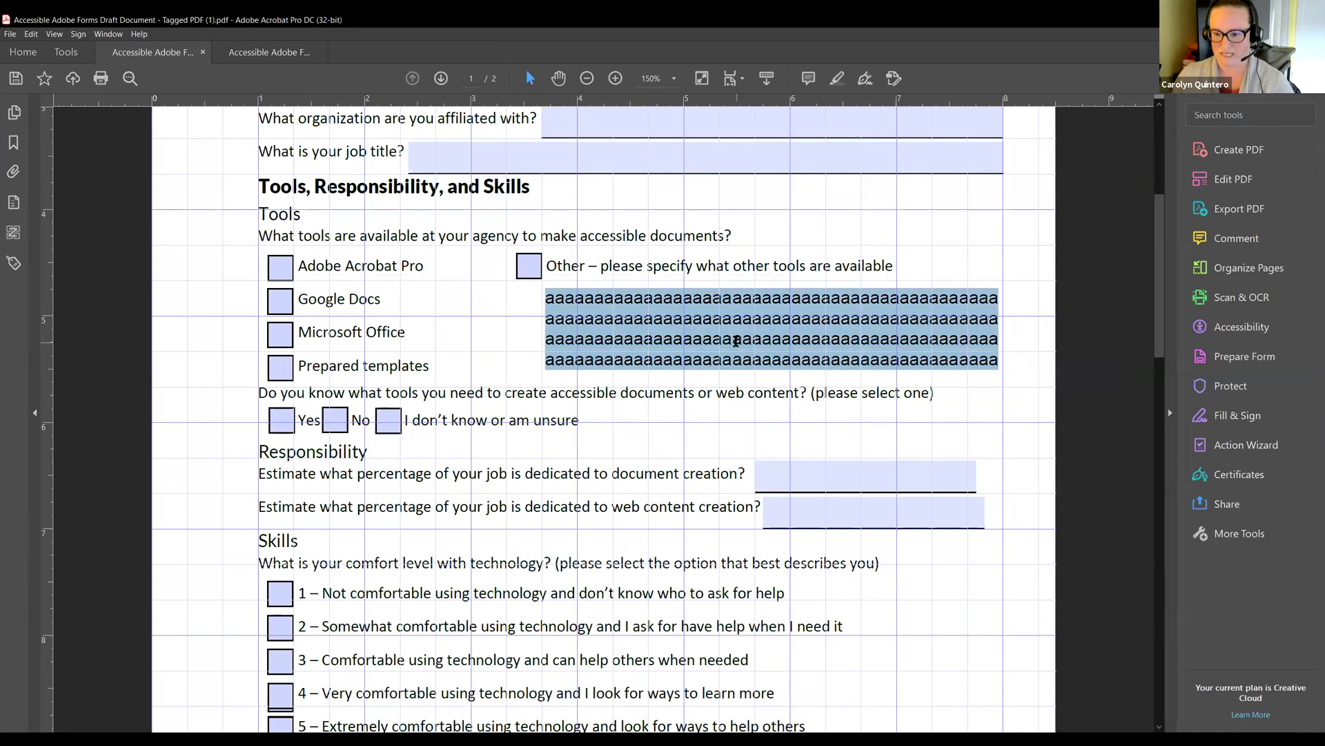
pyautogui.press('BackSpace')
pyautogui.scroll(-6, 703, 408)
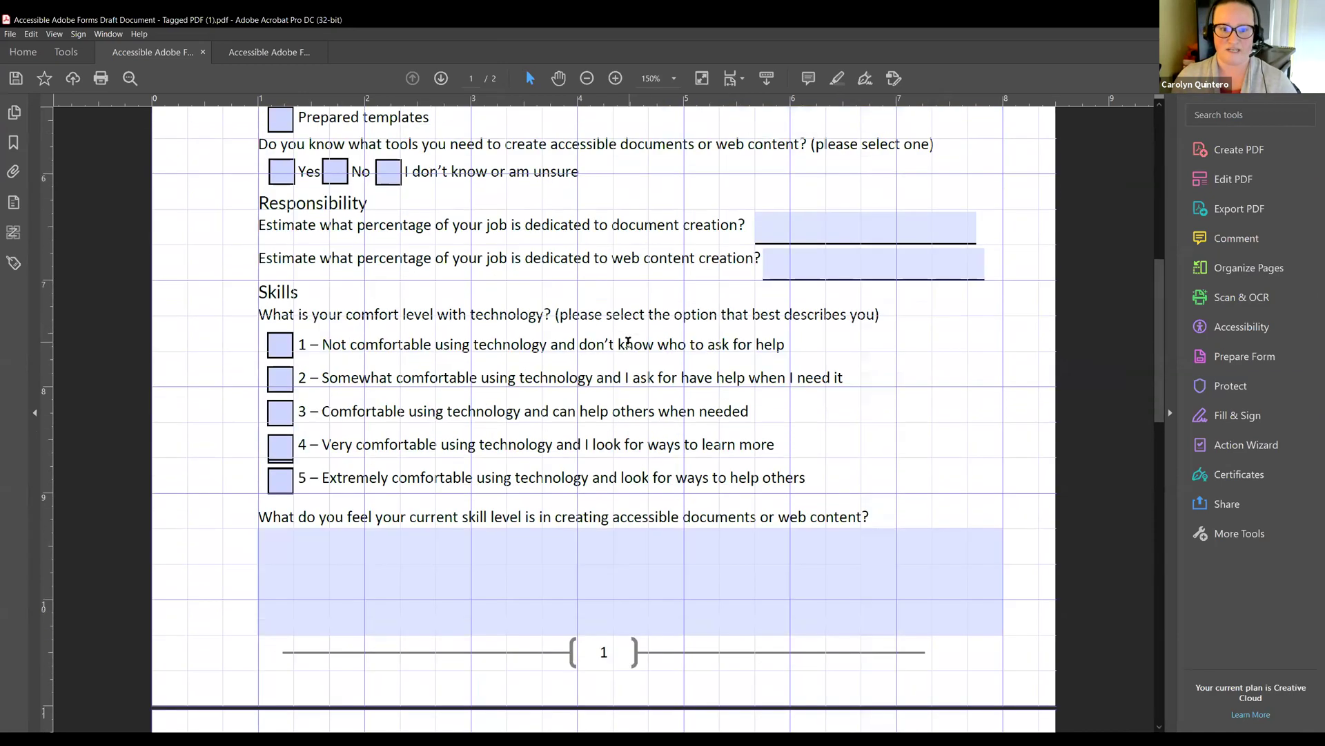
pyautogui.click(697, 431)
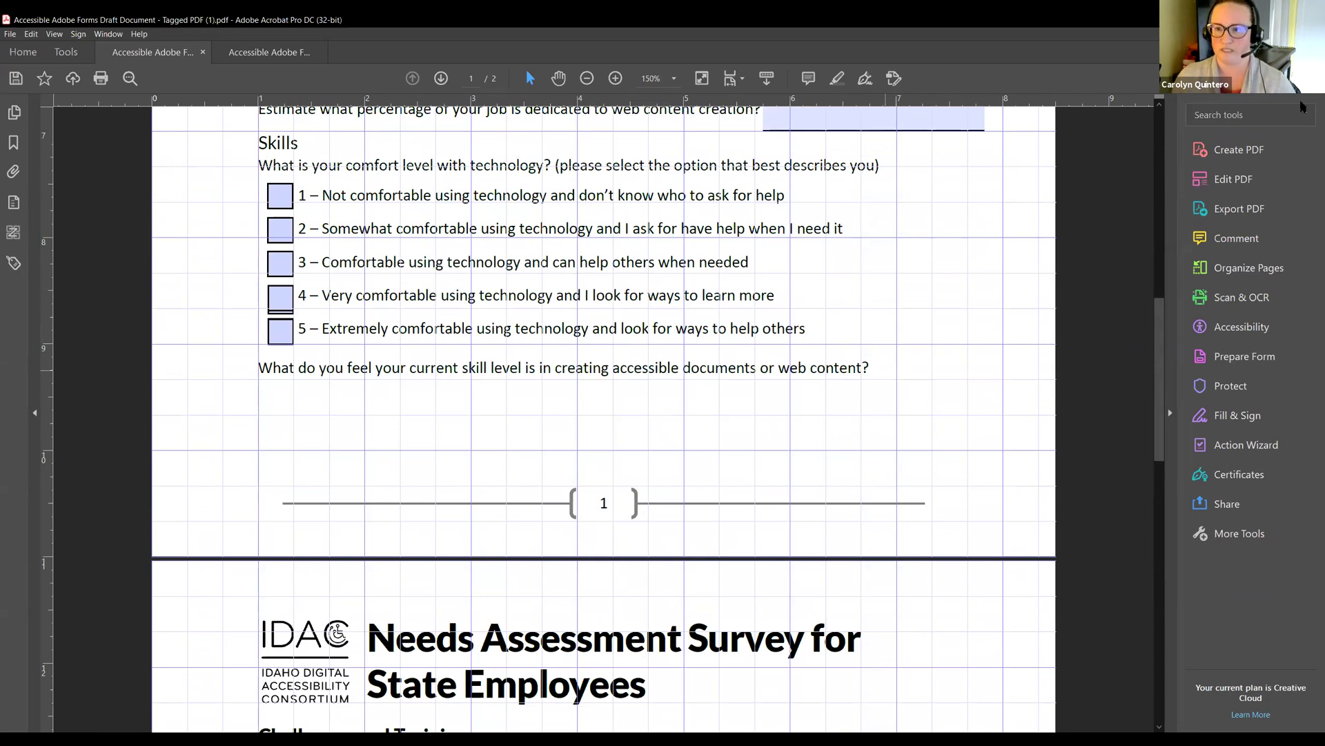
pyautogui.click(1250, 356)
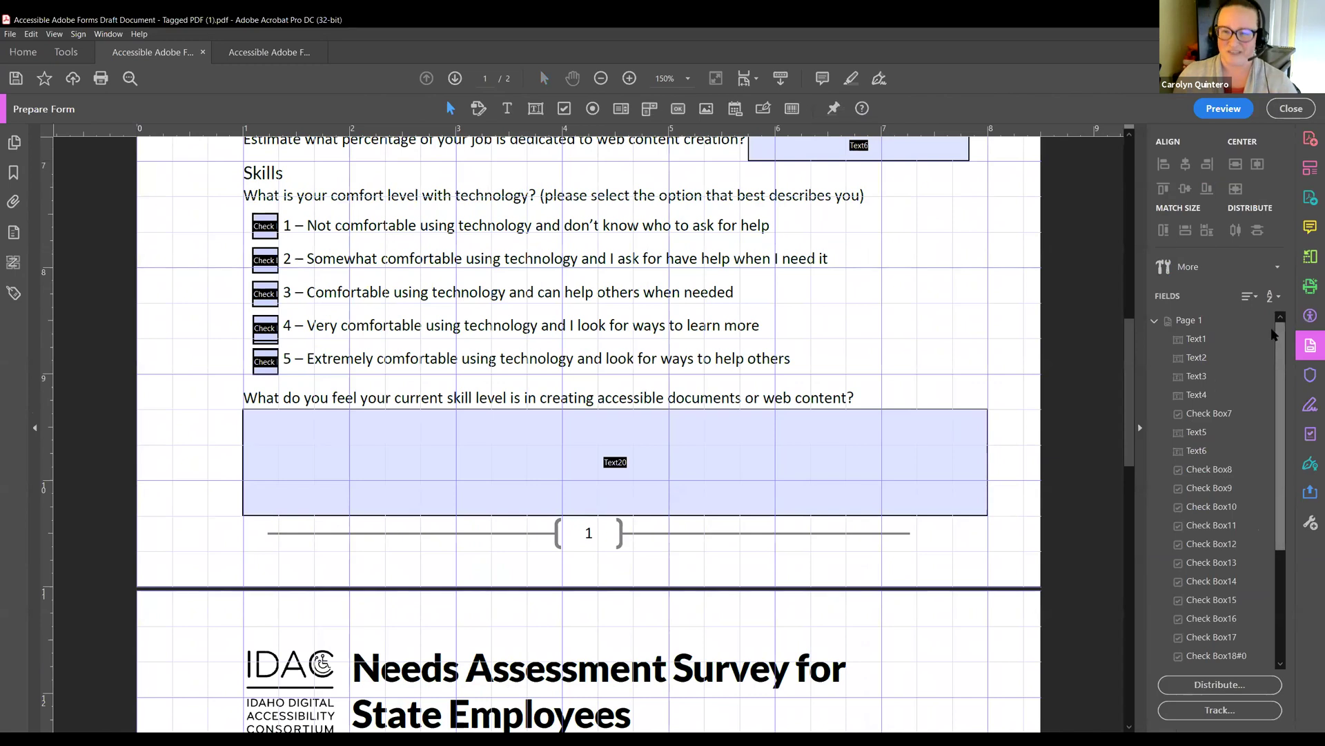
# Make Text20 and Text21 multi-line with Scroll long text turned off.
pyautogui.doubleClick(573, 483)
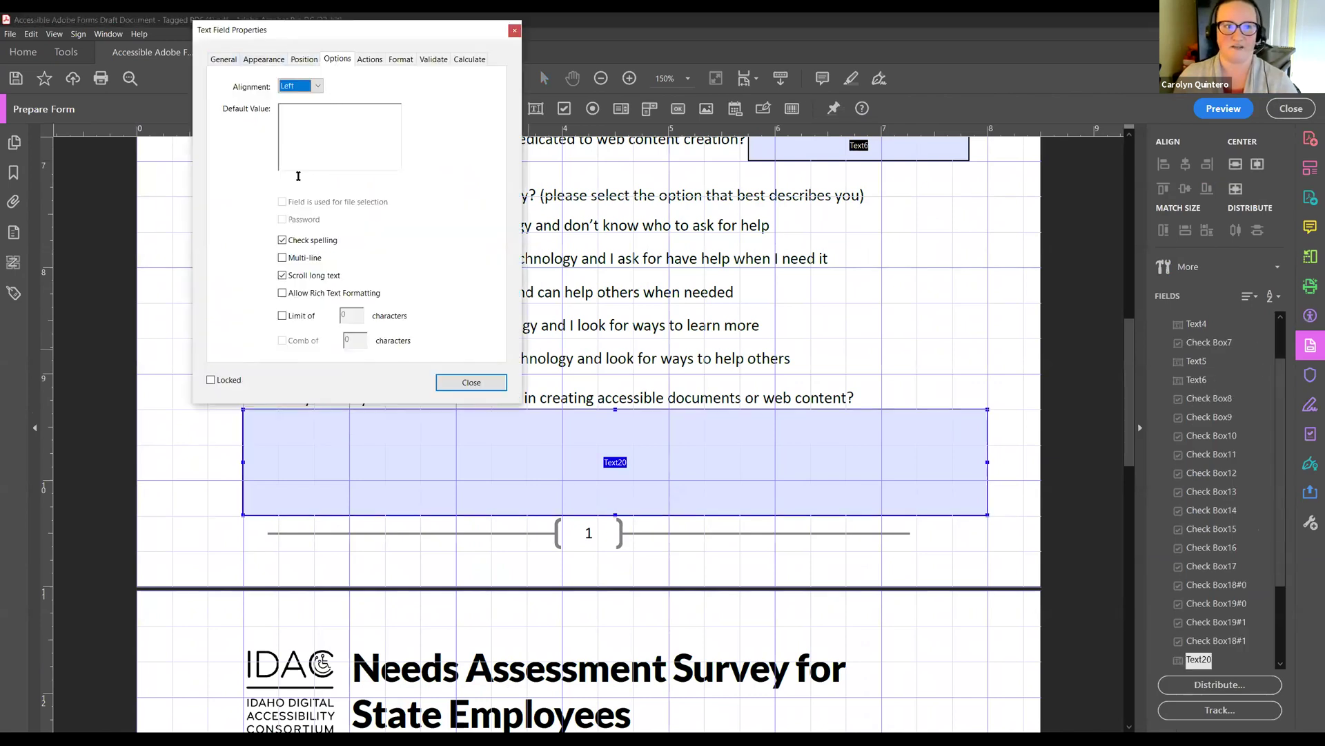
pyautogui.click(299, 256)
pyautogui.click(304, 276)
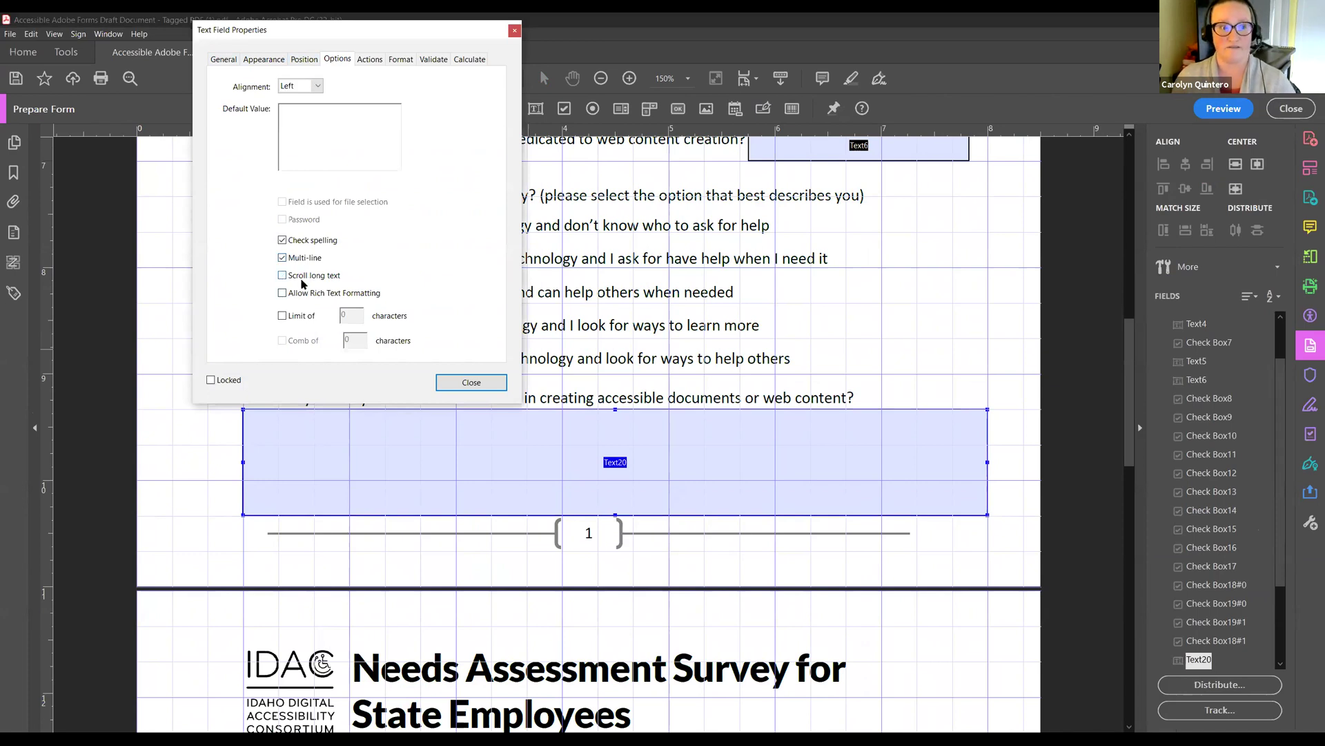
pyautogui.click(462, 384)
pyautogui.scroll(-3, 462, 387)
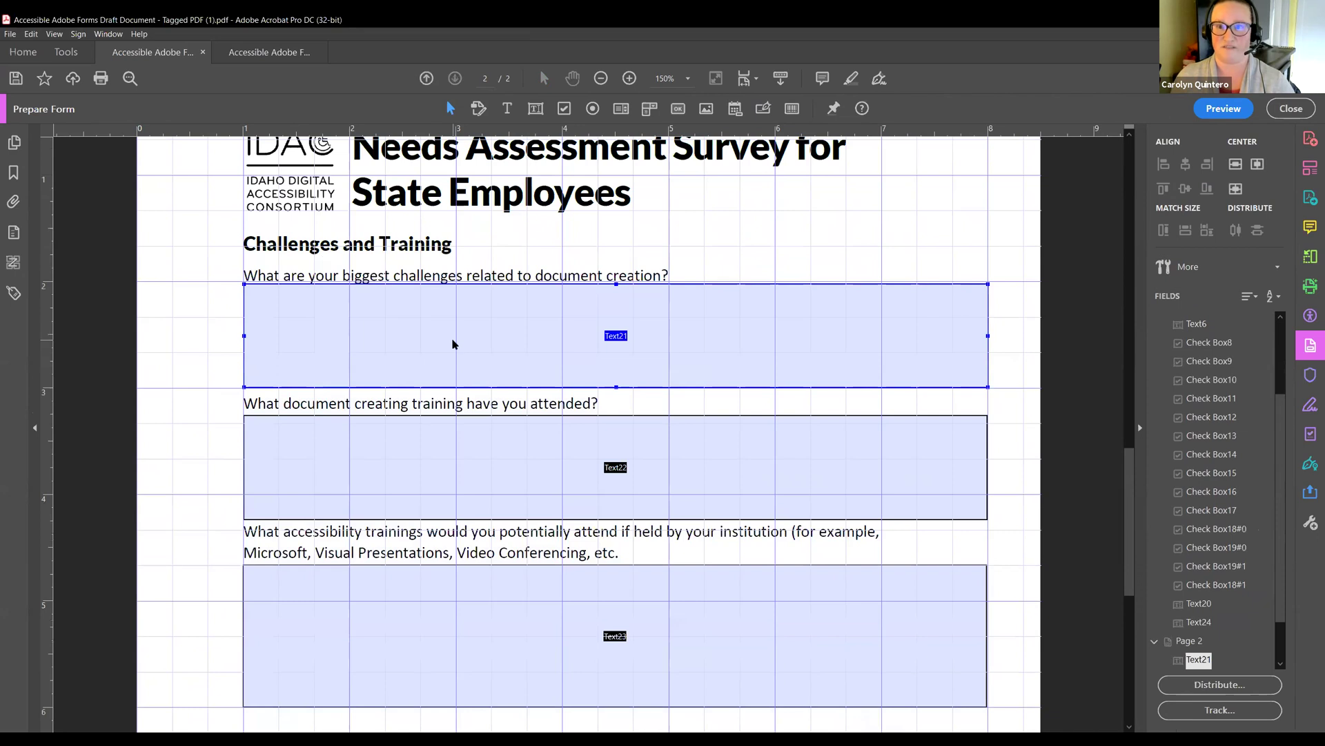
pyautogui.doubleClick(397, 307)
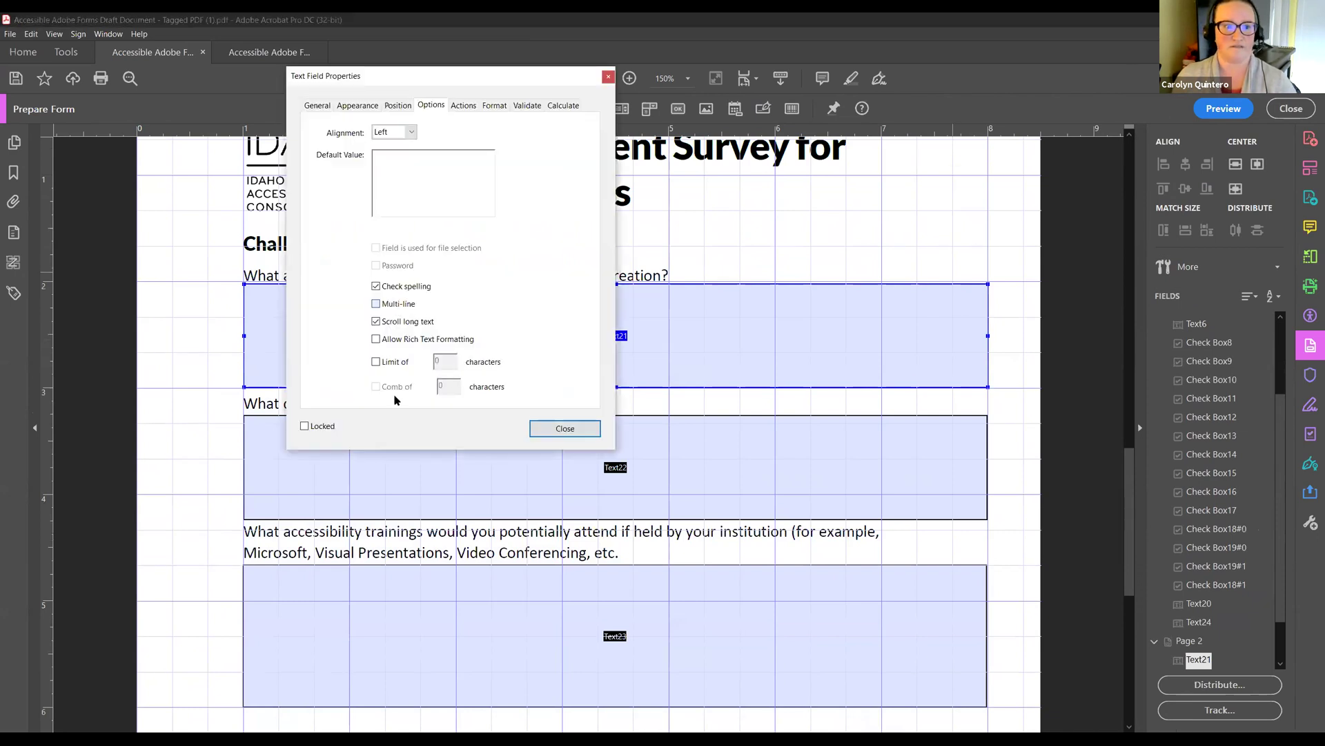
pyautogui.click(393, 417)
pyautogui.click(390, 438)
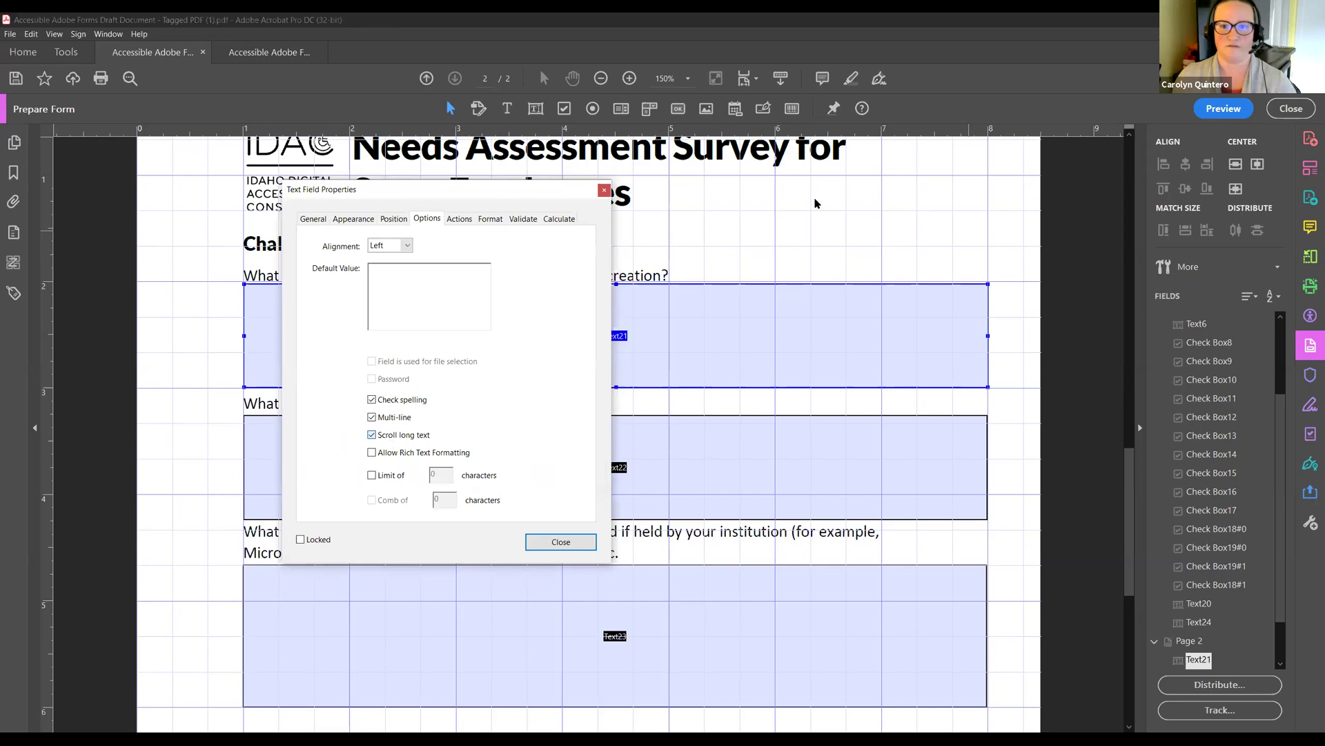
pyautogui.click(953, 512)
# Make the training-attended field Text22 multi-line with scrolling turned off.
pyautogui.doubleClick(953, 514)
pyautogui.click(776, 268)
pyautogui.click(779, 283)
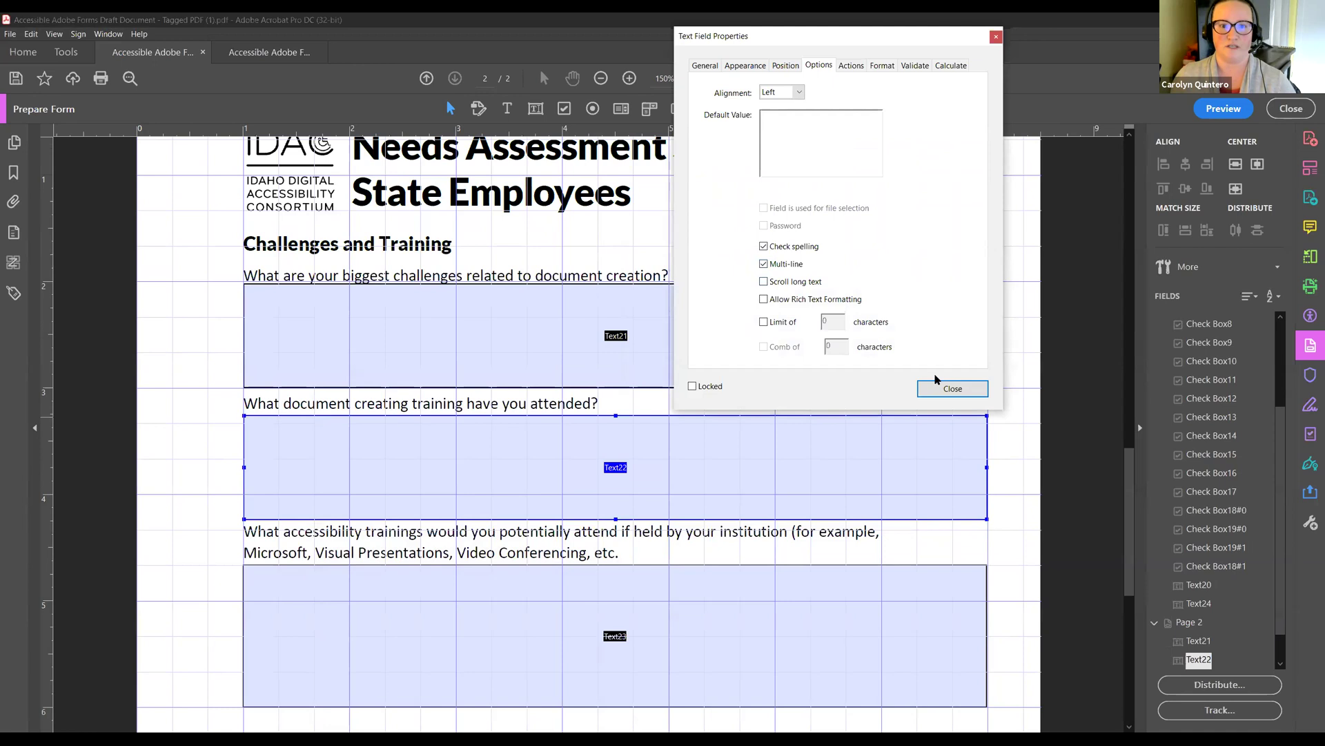
pyautogui.press('Tab')
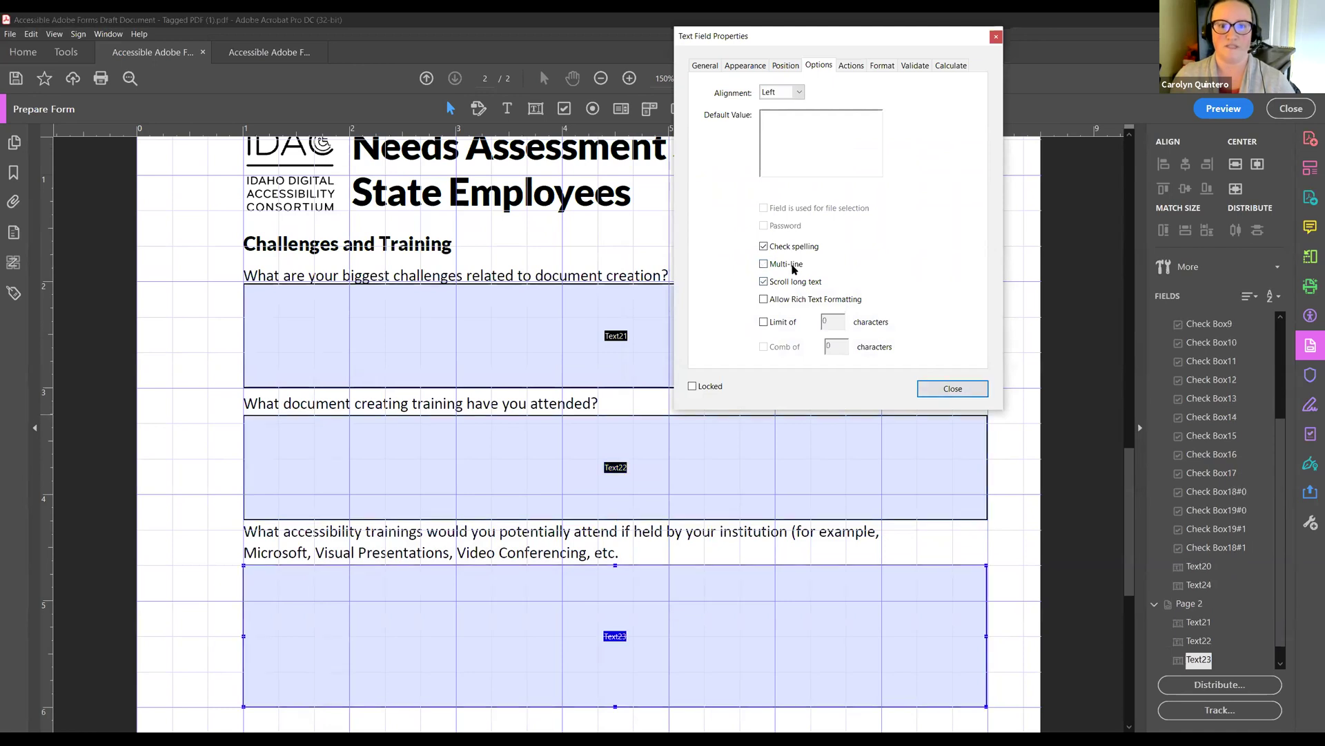
pyautogui.click(951, 388)
pyautogui.scroll(10, 755, 361)
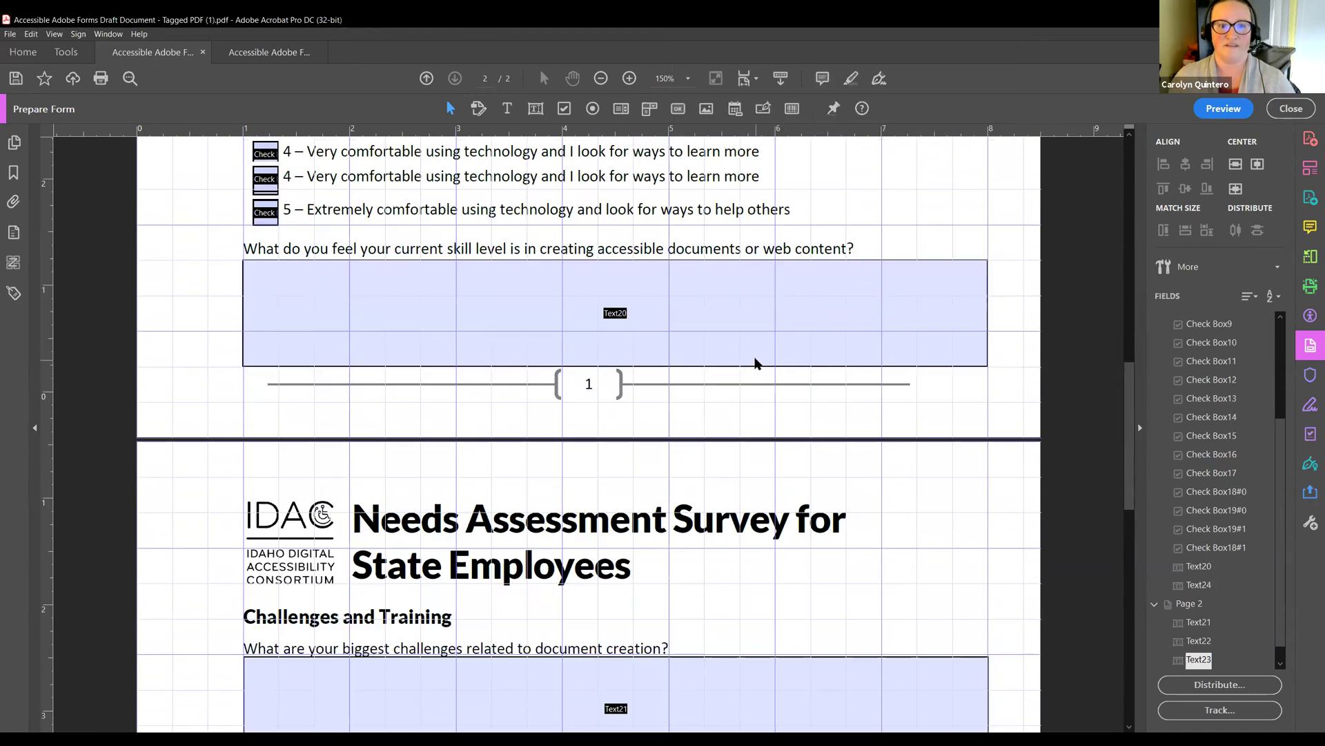
pyautogui.scroll(4, 755, 361)
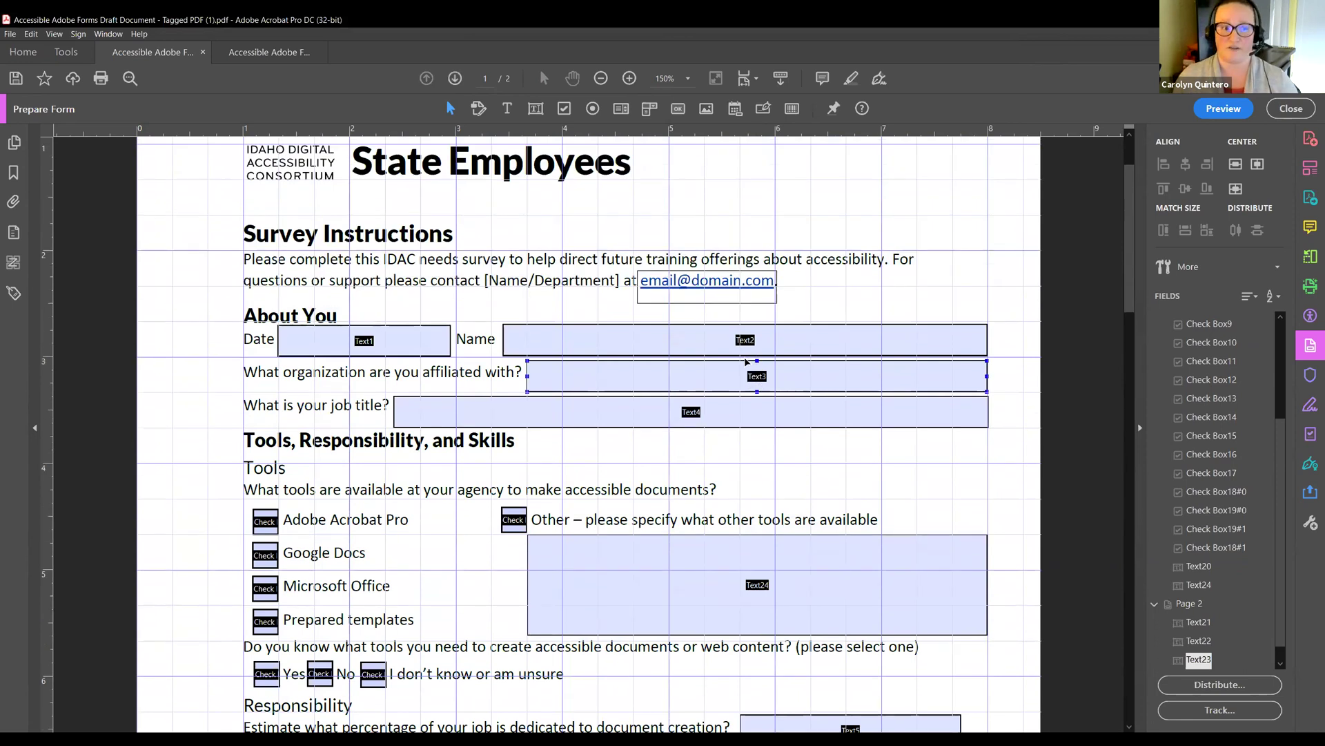
pyautogui.click(416, 334)
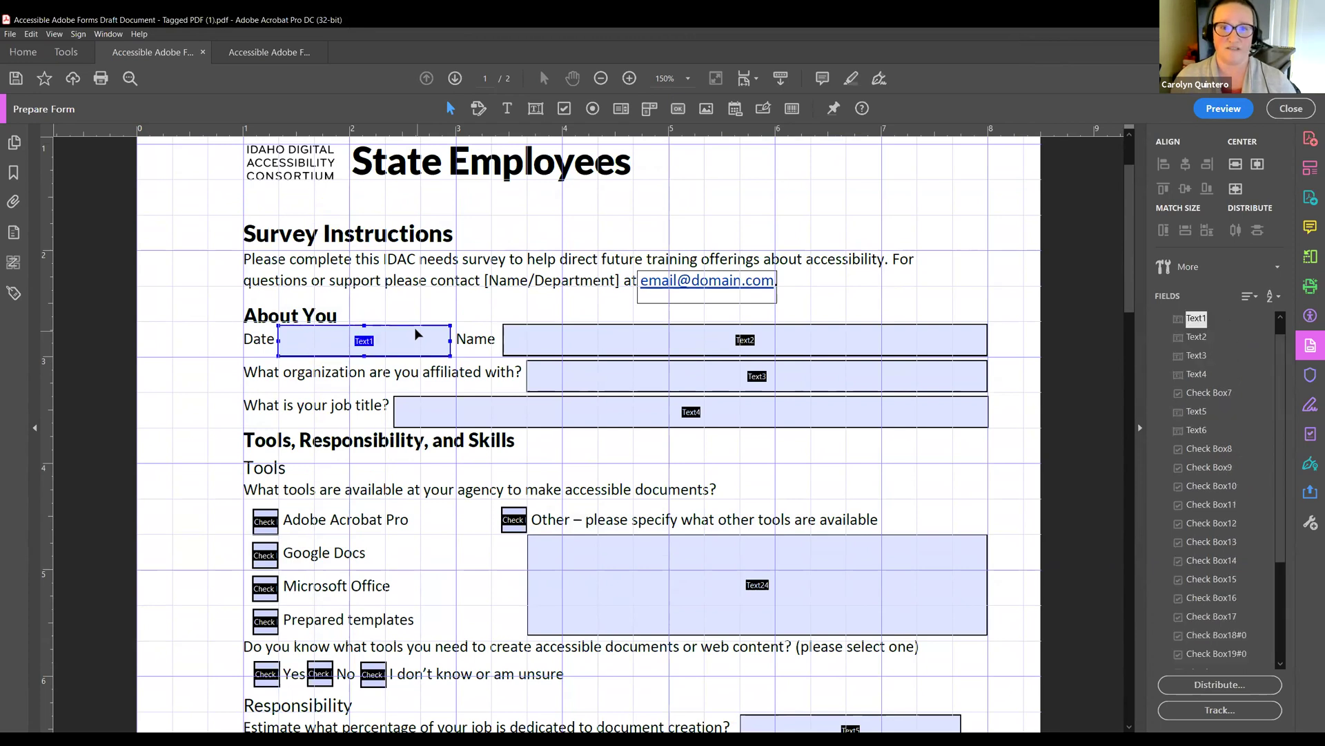
pyautogui.doubleClick(416, 334)
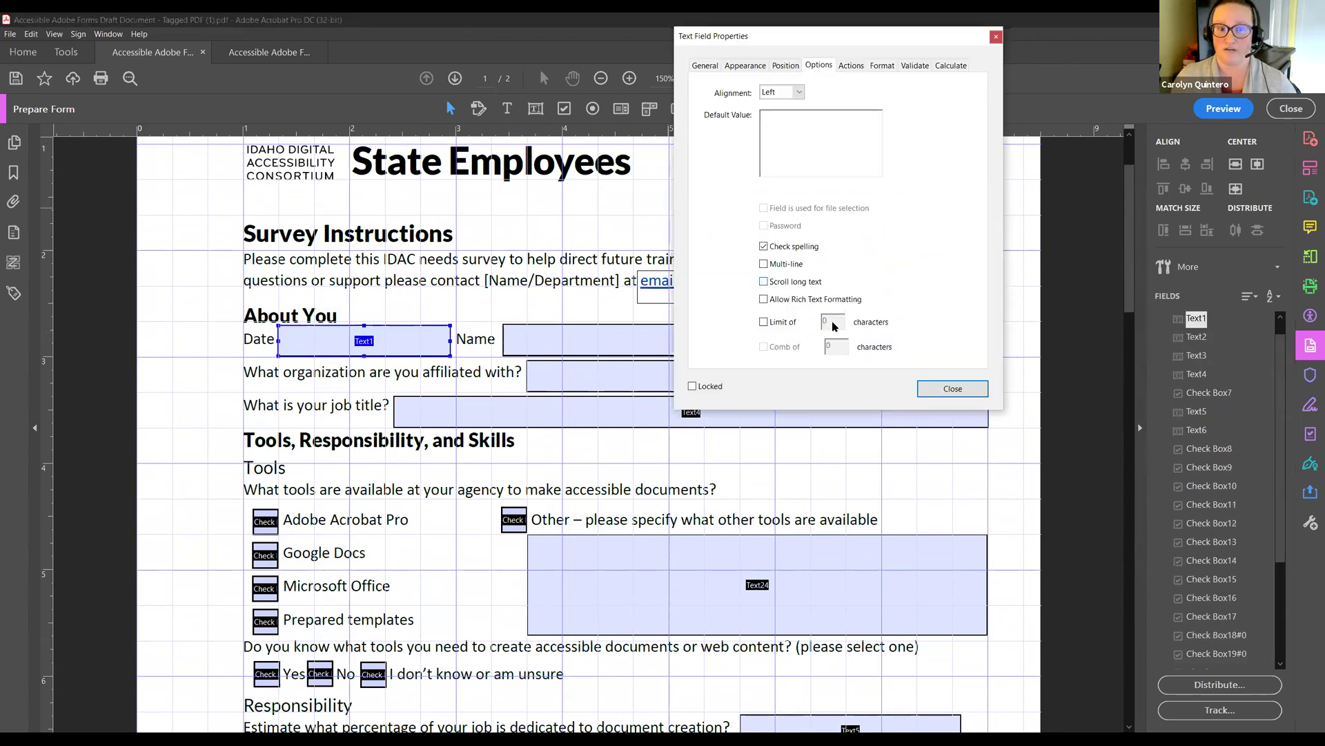
pyautogui.click(952, 388)
pyautogui.doubleClick(745, 340)
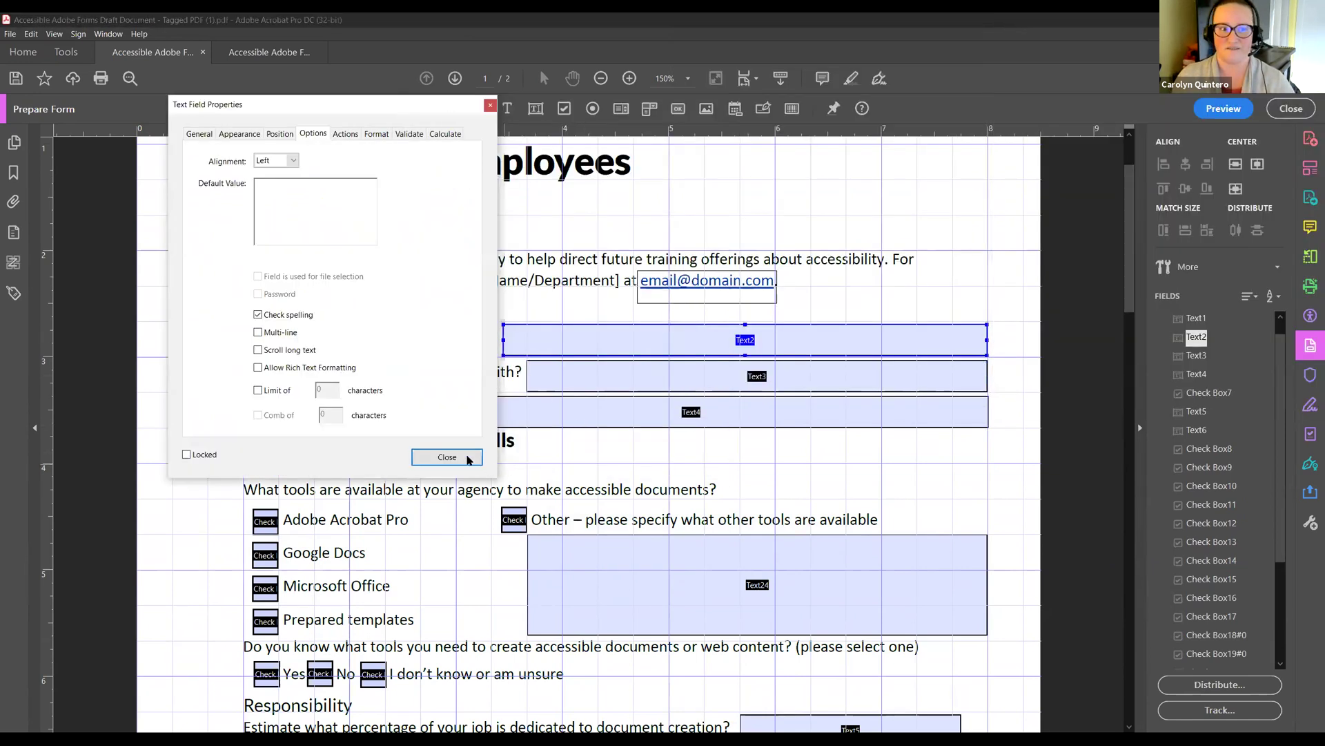
pyautogui.click(466, 459)
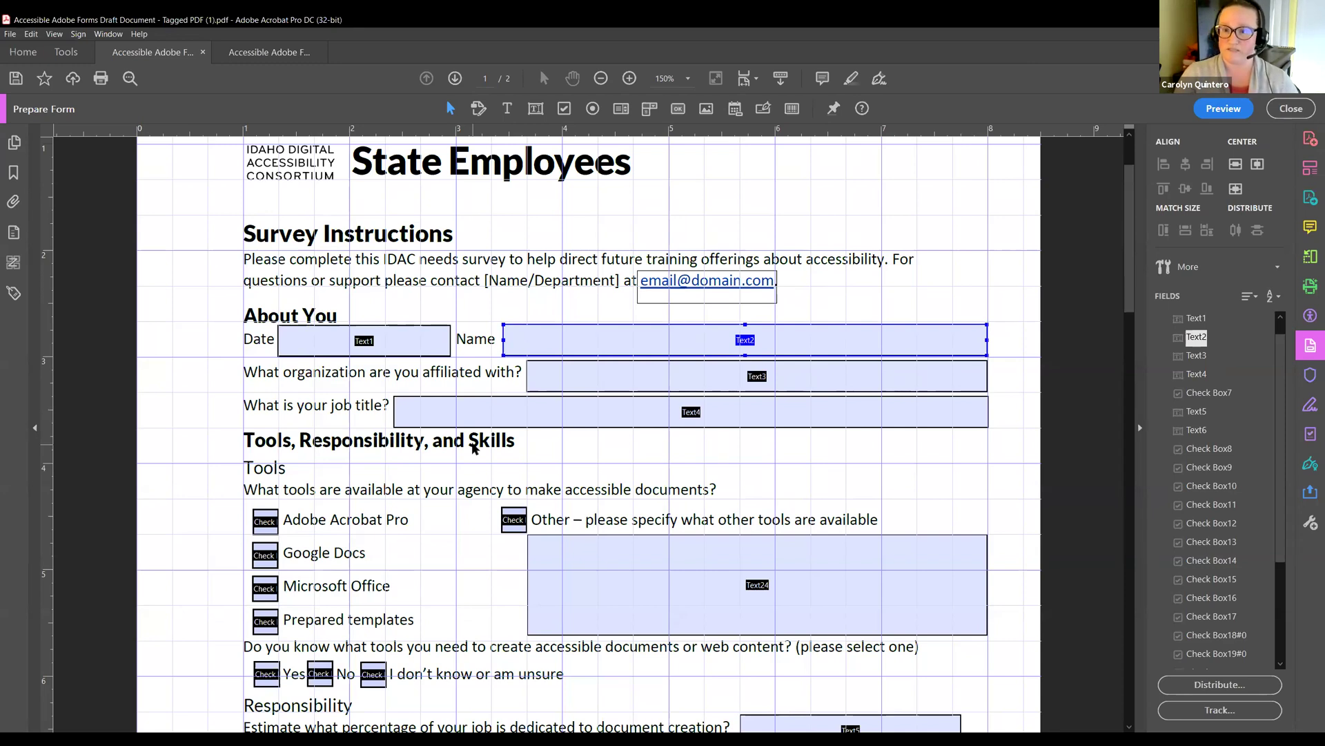
pyautogui.doubleClick(263, 522)
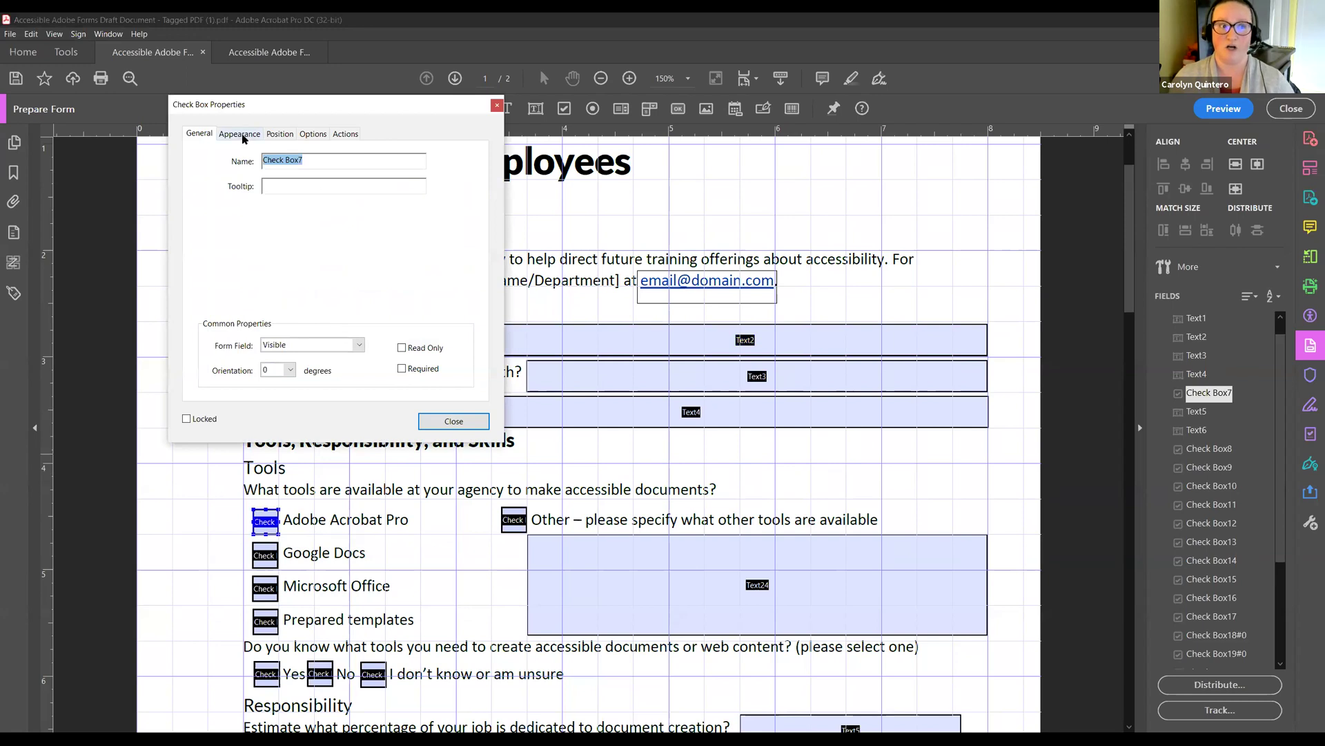
pyautogui.click(241, 135)
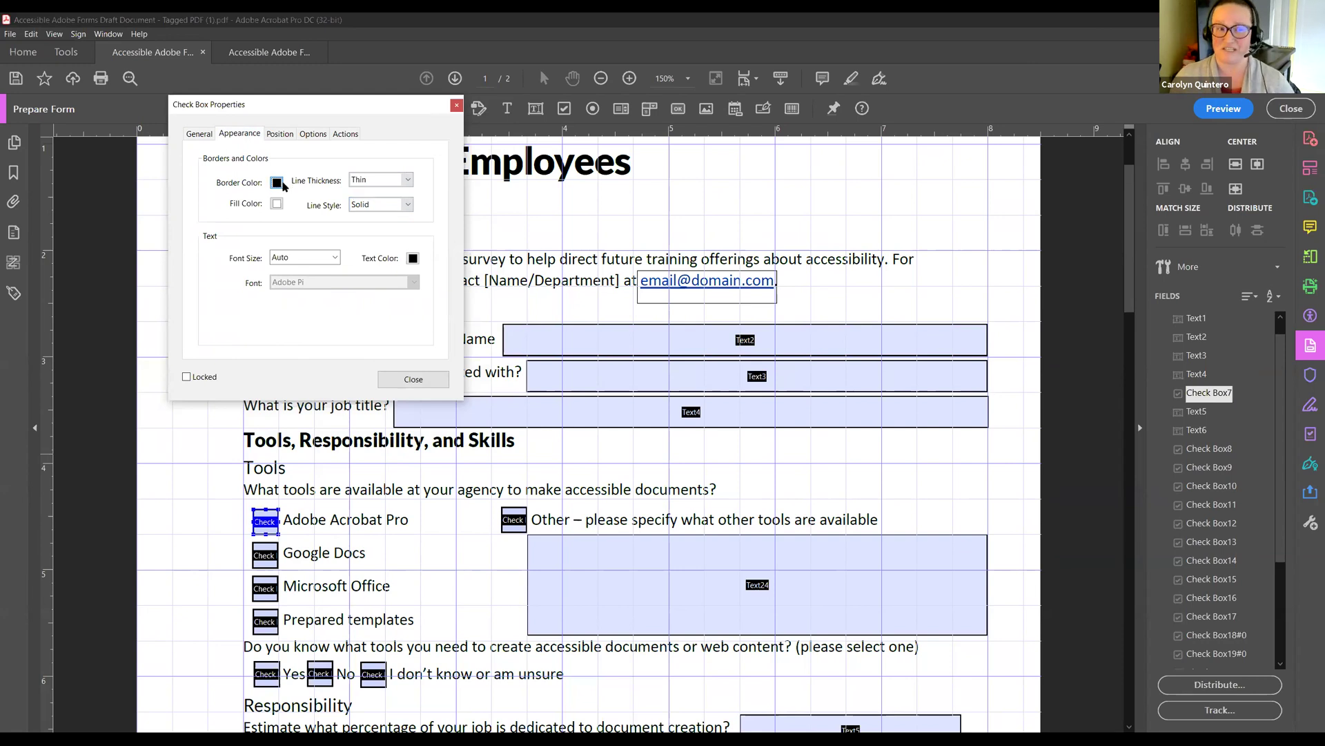
pyautogui.click(369, 180)
pyautogui.click(370, 180)
pyautogui.click(376, 205)
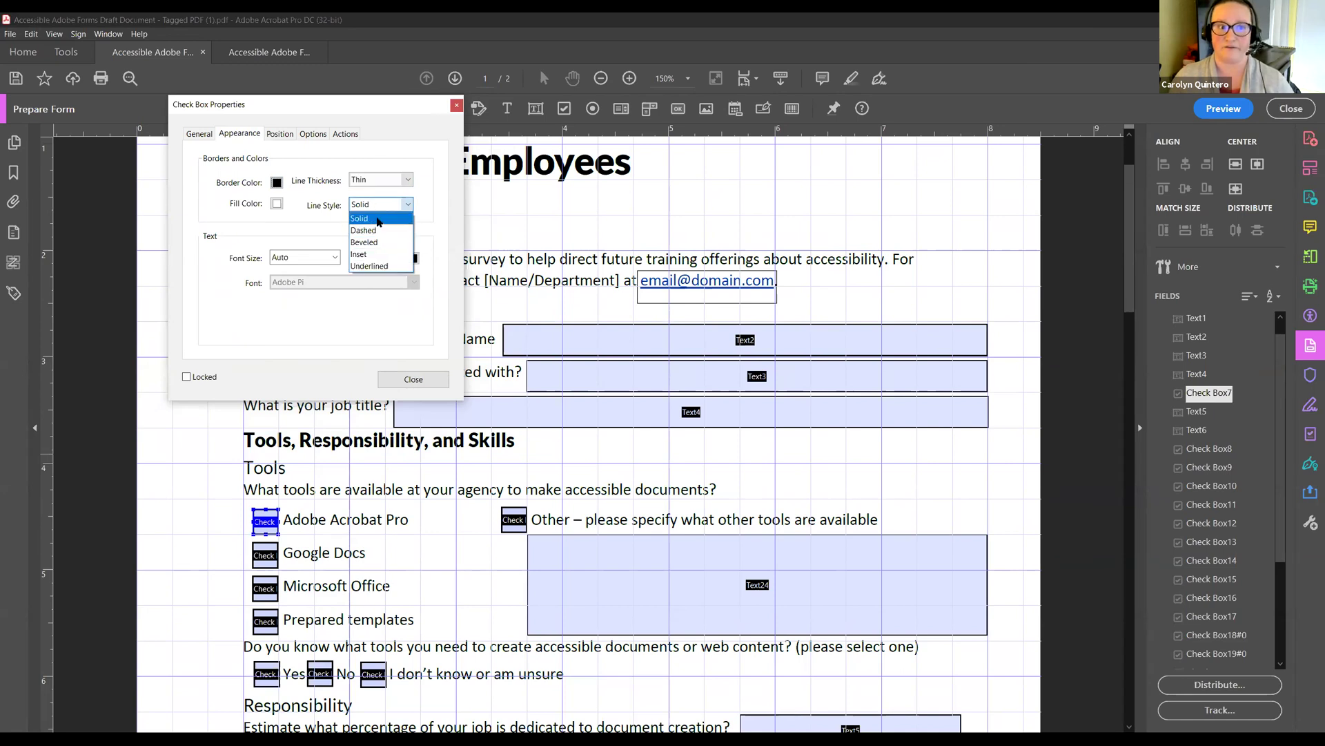
pyautogui.click(378, 218)
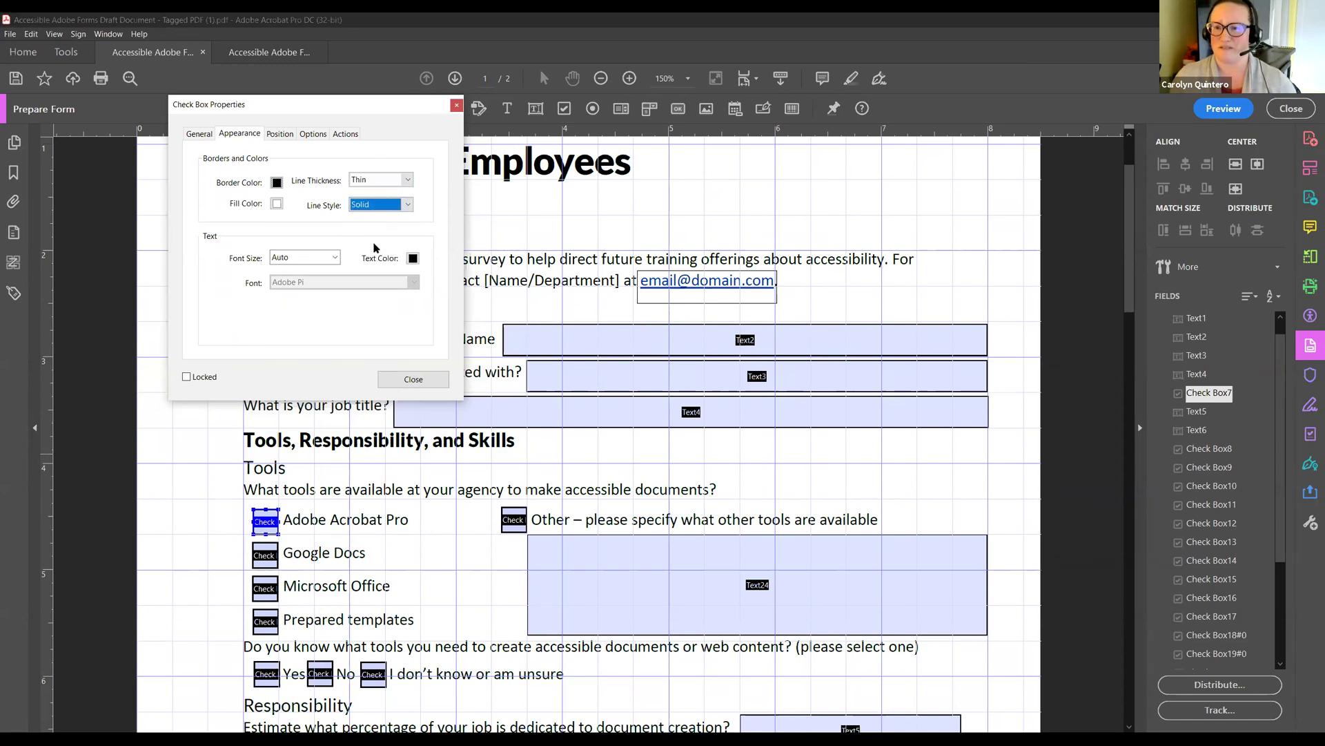
pyautogui.click(457, 105)
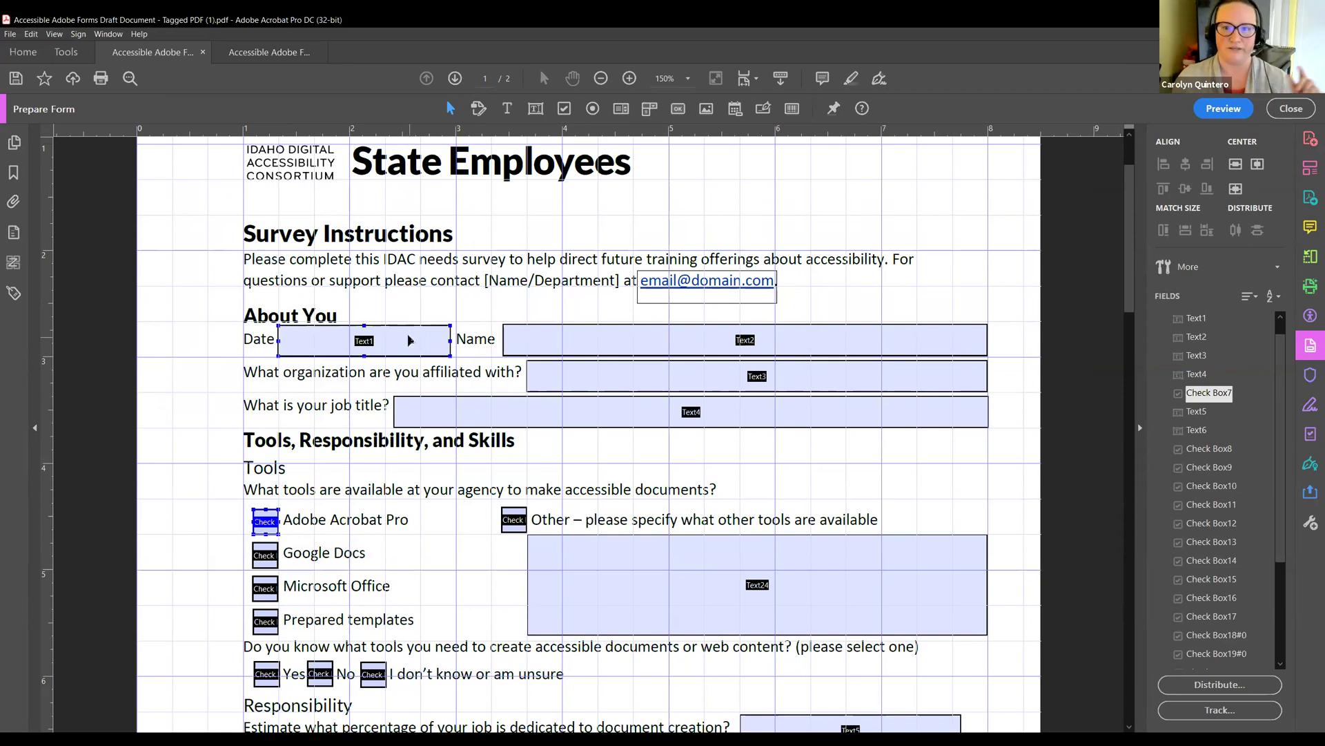
pyautogui.doubleClick(407, 341)
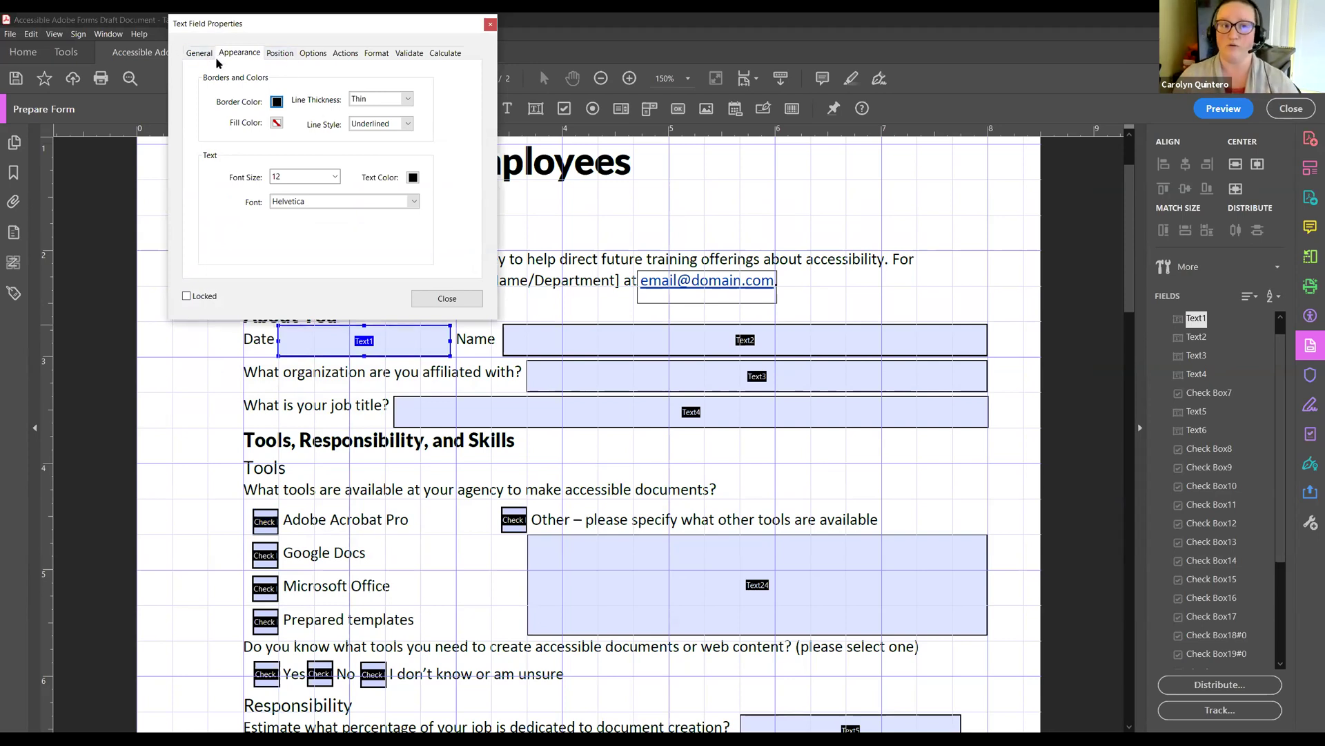
pyautogui.click(491, 25)
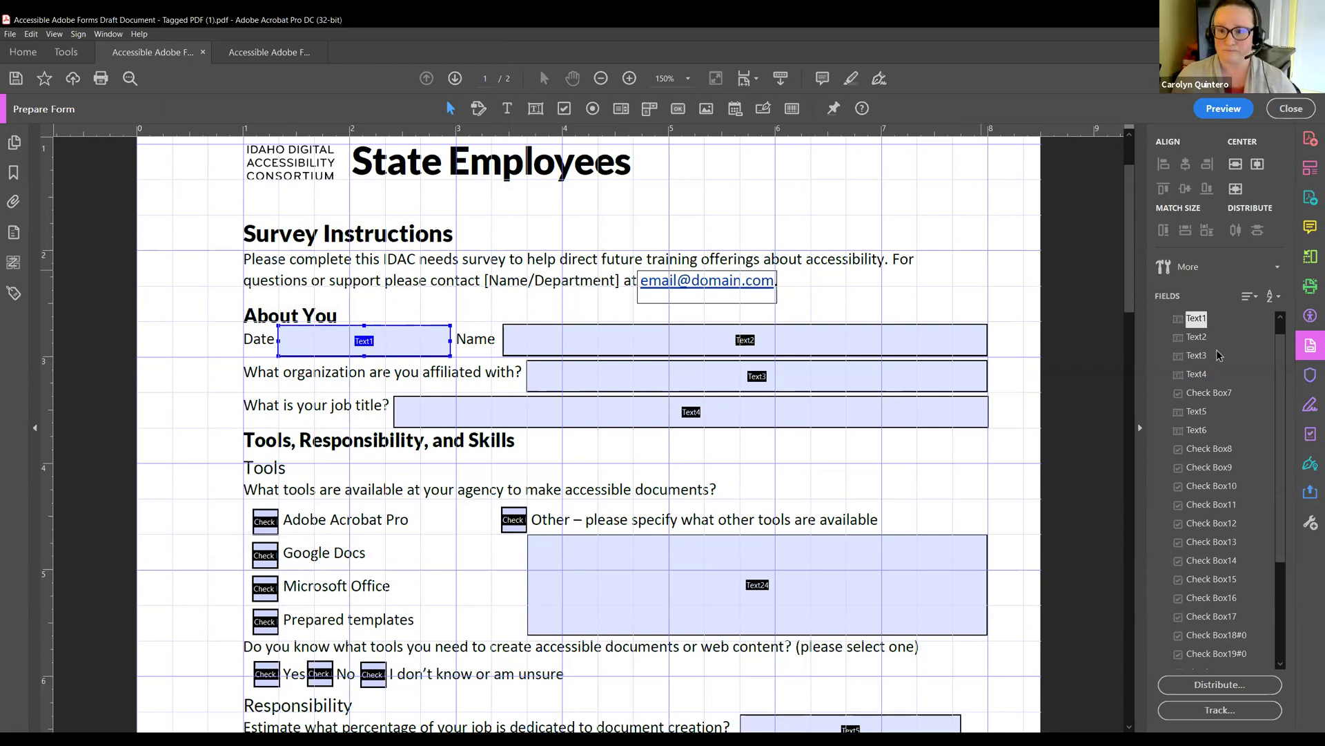
pyautogui.scroll(-1, 1226, 321)
pyautogui.scroll(1, 1225, 321)
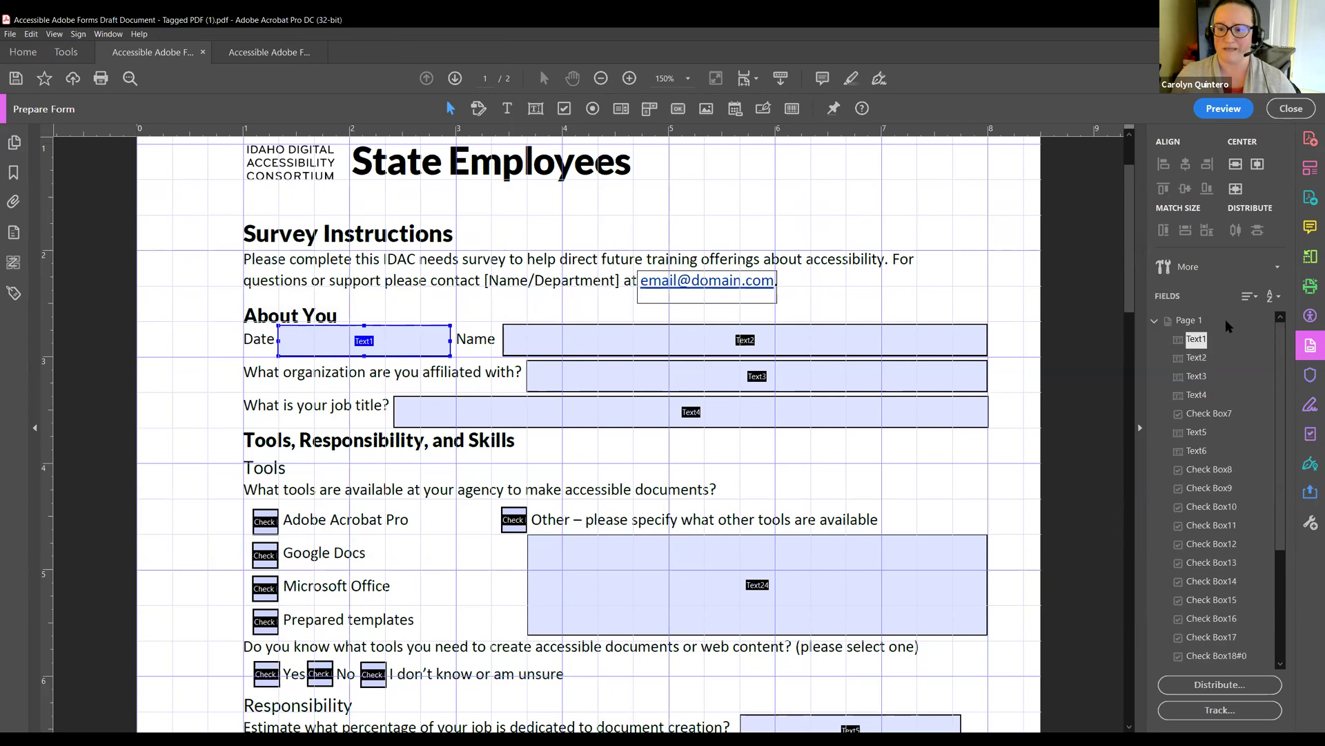
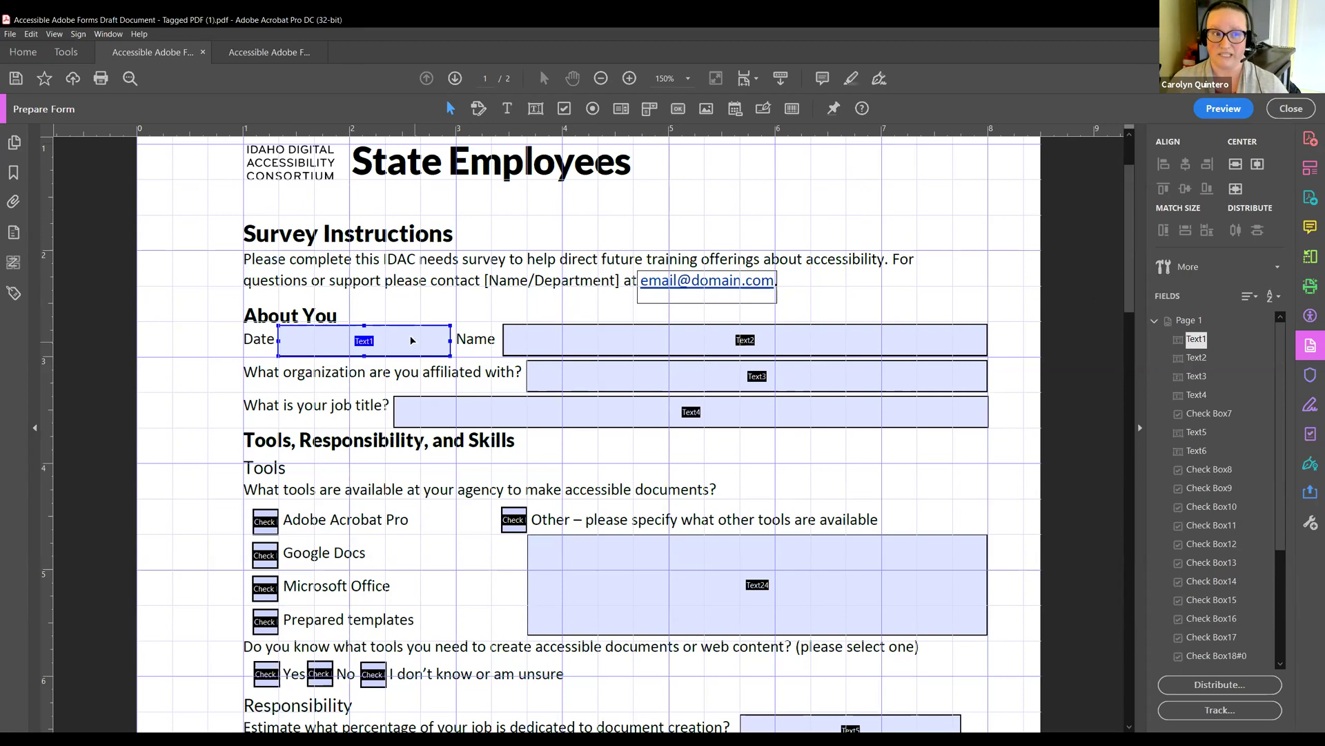
# Open the Text Field Properties dialog for the Date field Text1 from the Fields panel.
pyautogui.doubleClick(413, 343)
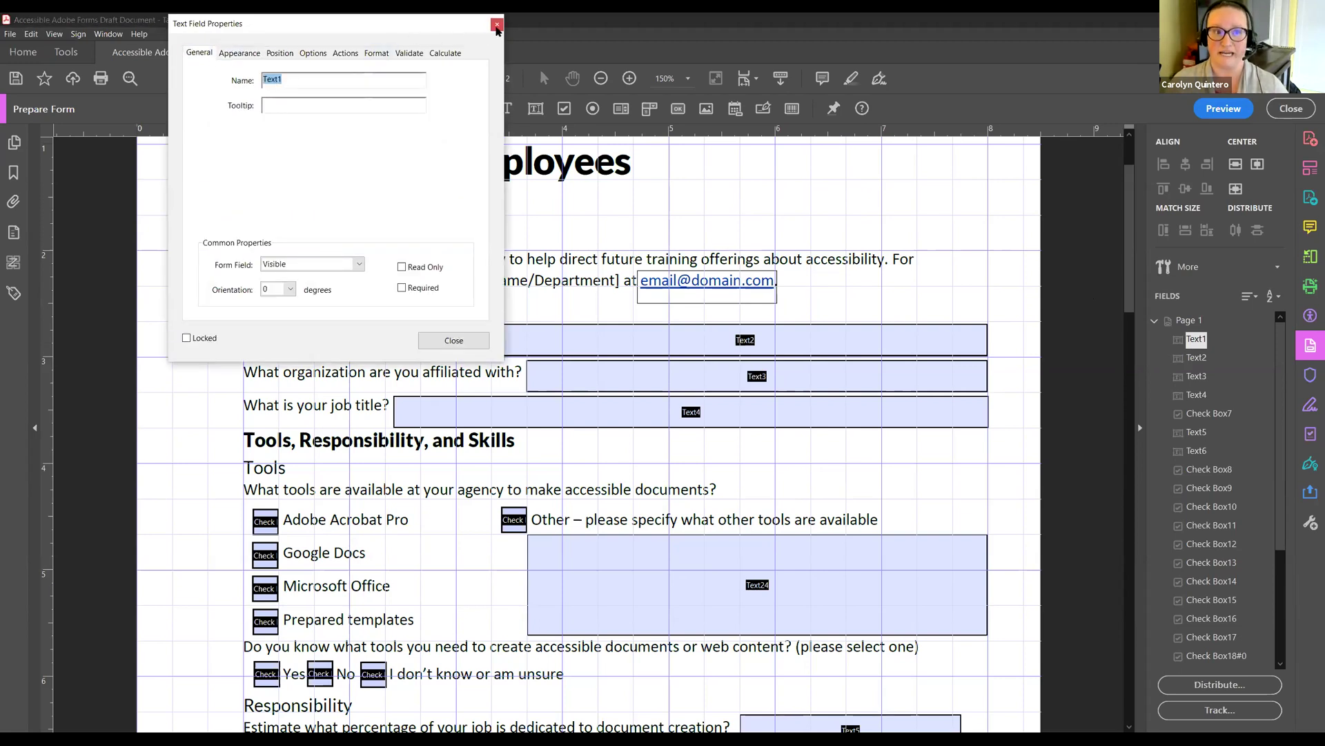
pyautogui.press('Escape')
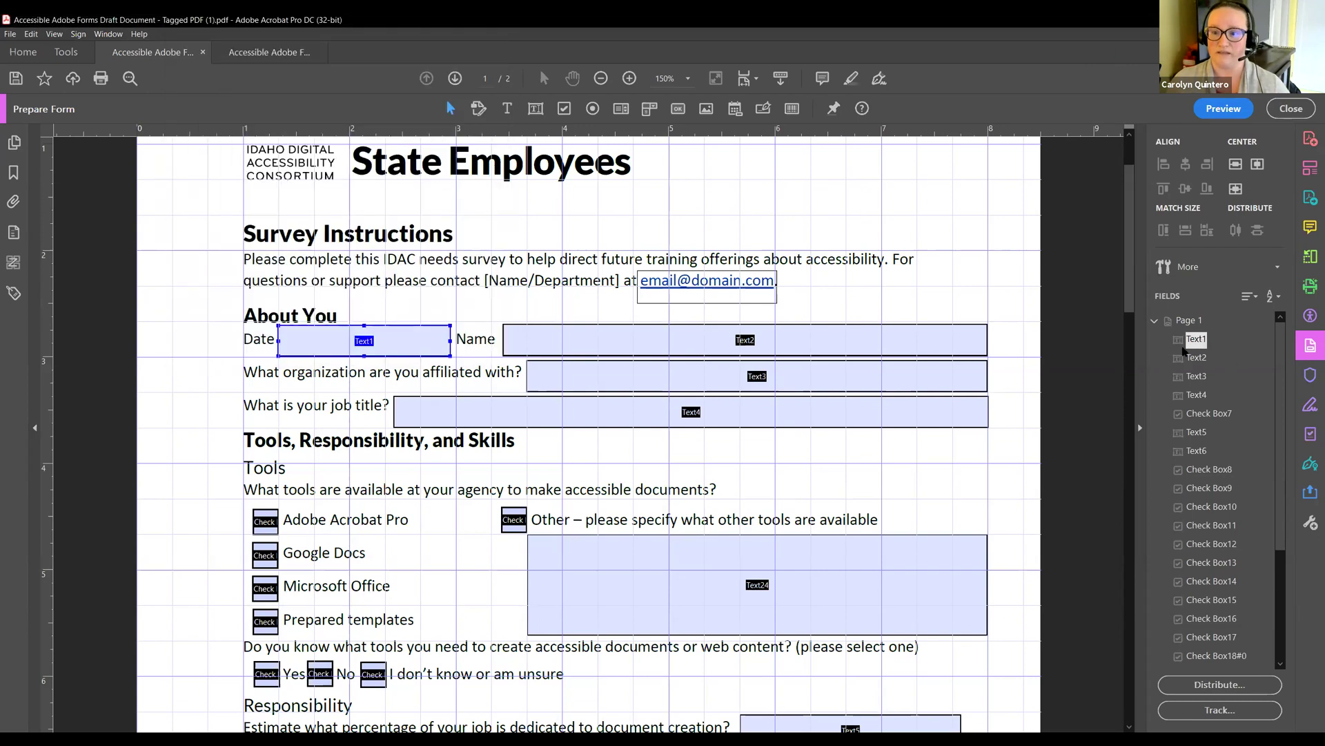
pyautogui.rightClick(1183, 347)
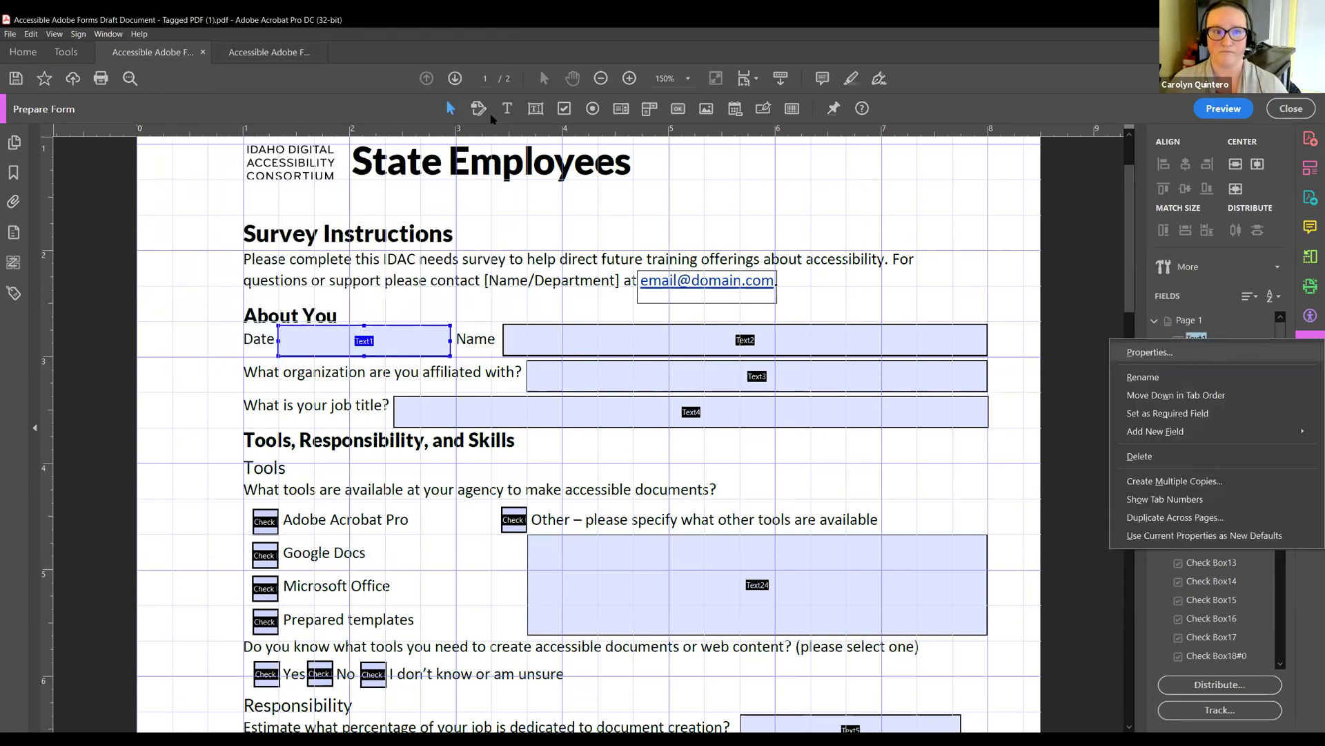
pyautogui.click(1183, 352)
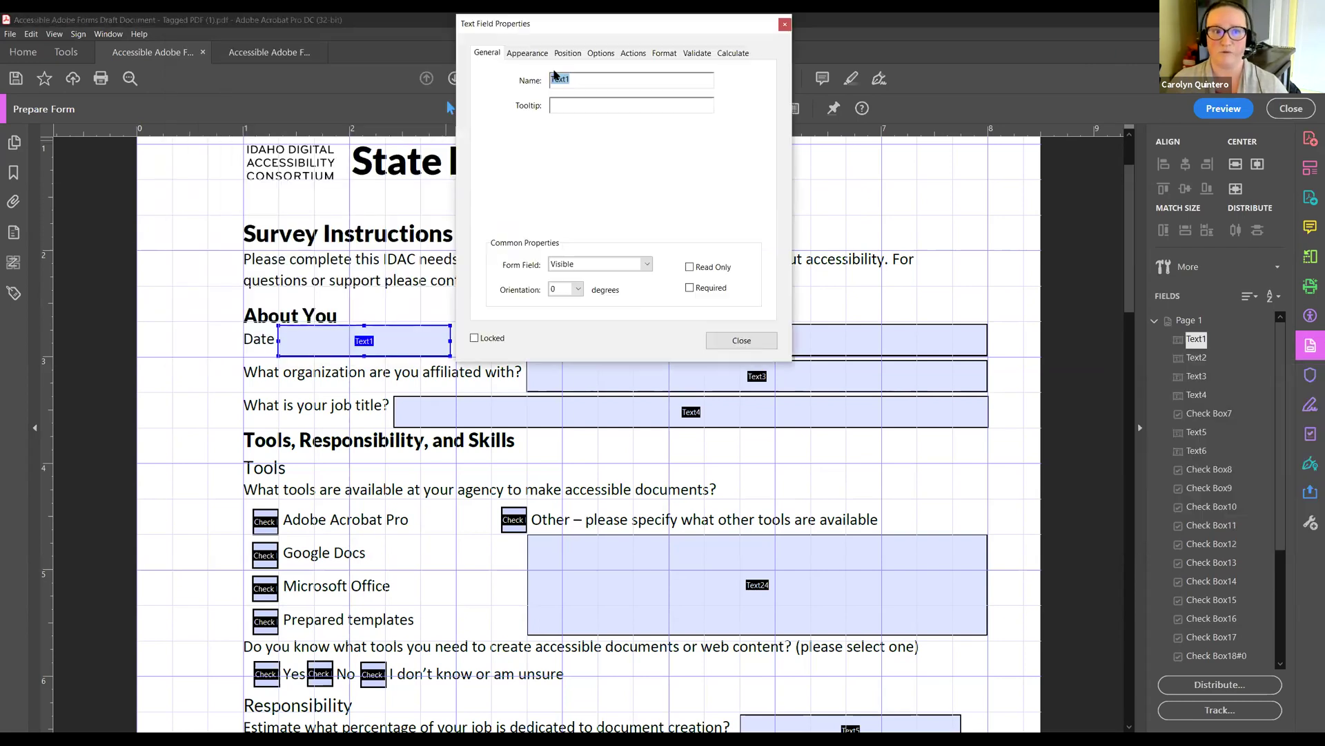
pyautogui.click(784, 24)
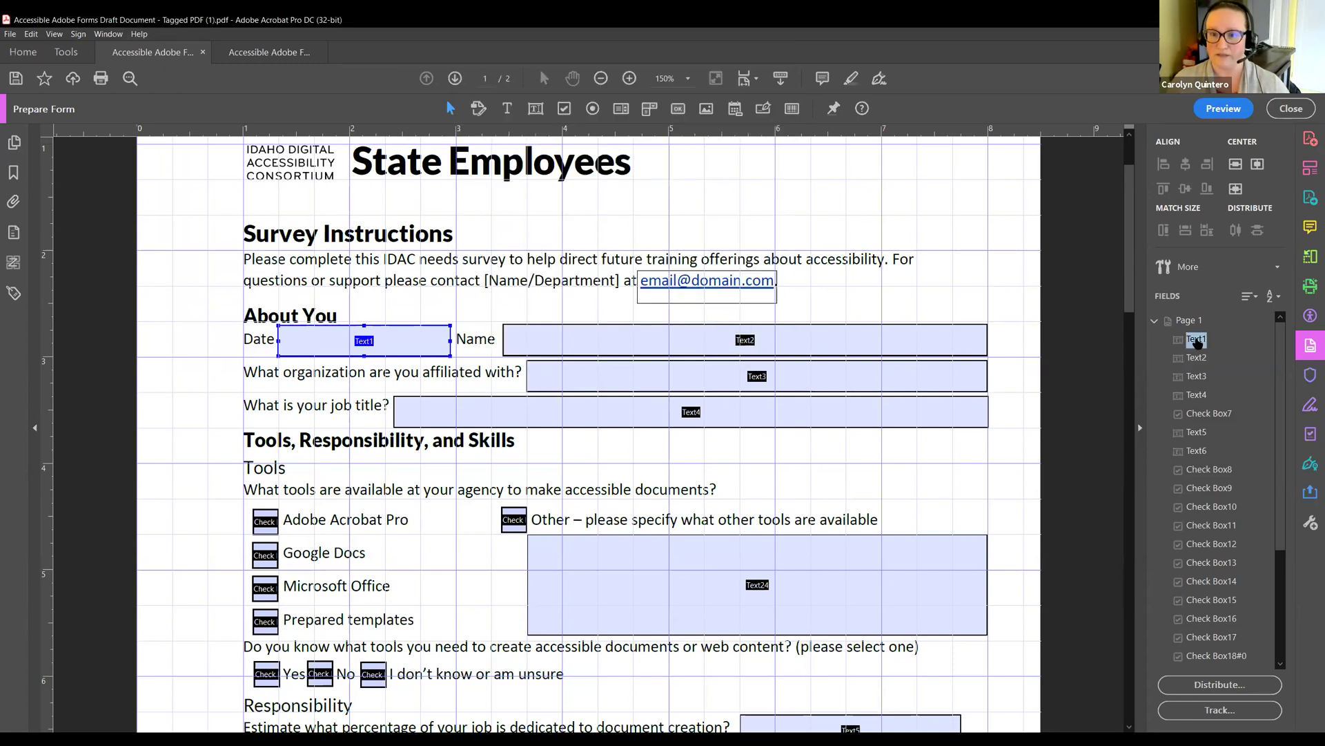
pyautogui.rightClick(1197, 342)
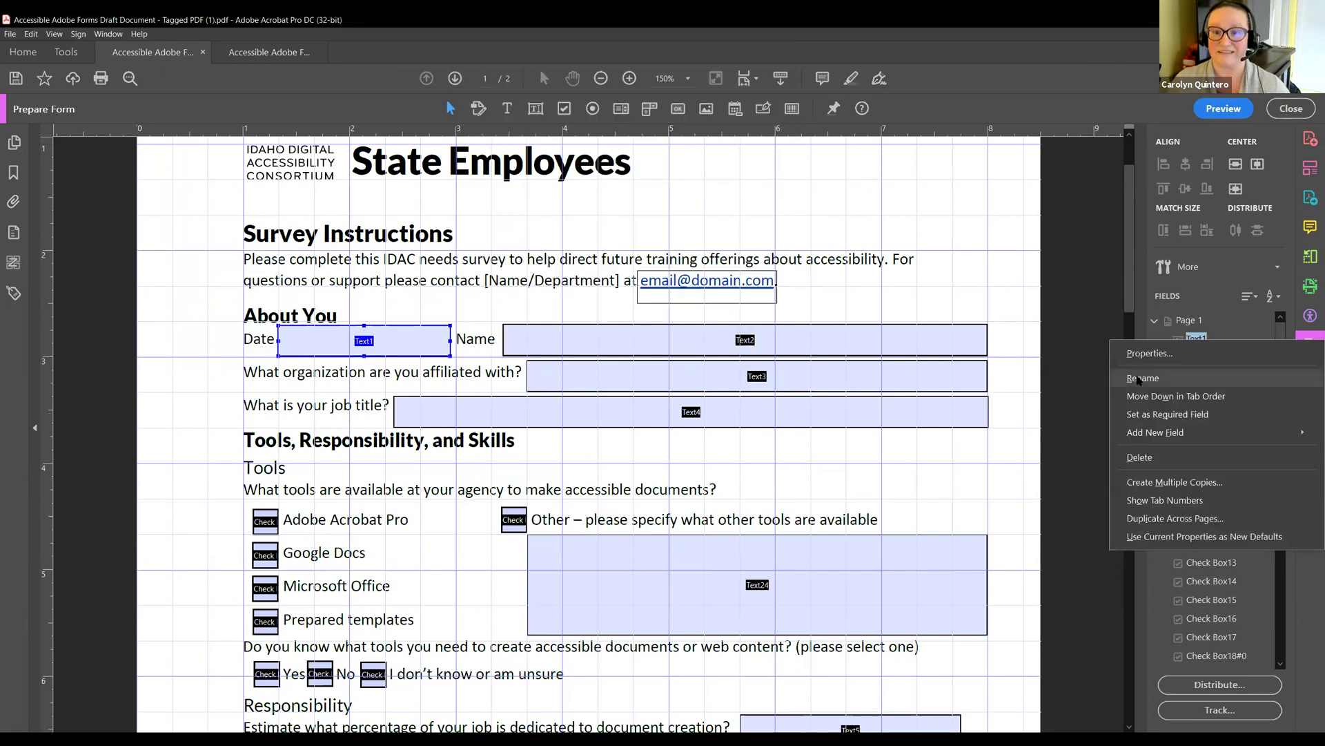
pyautogui.click(1139, 379)
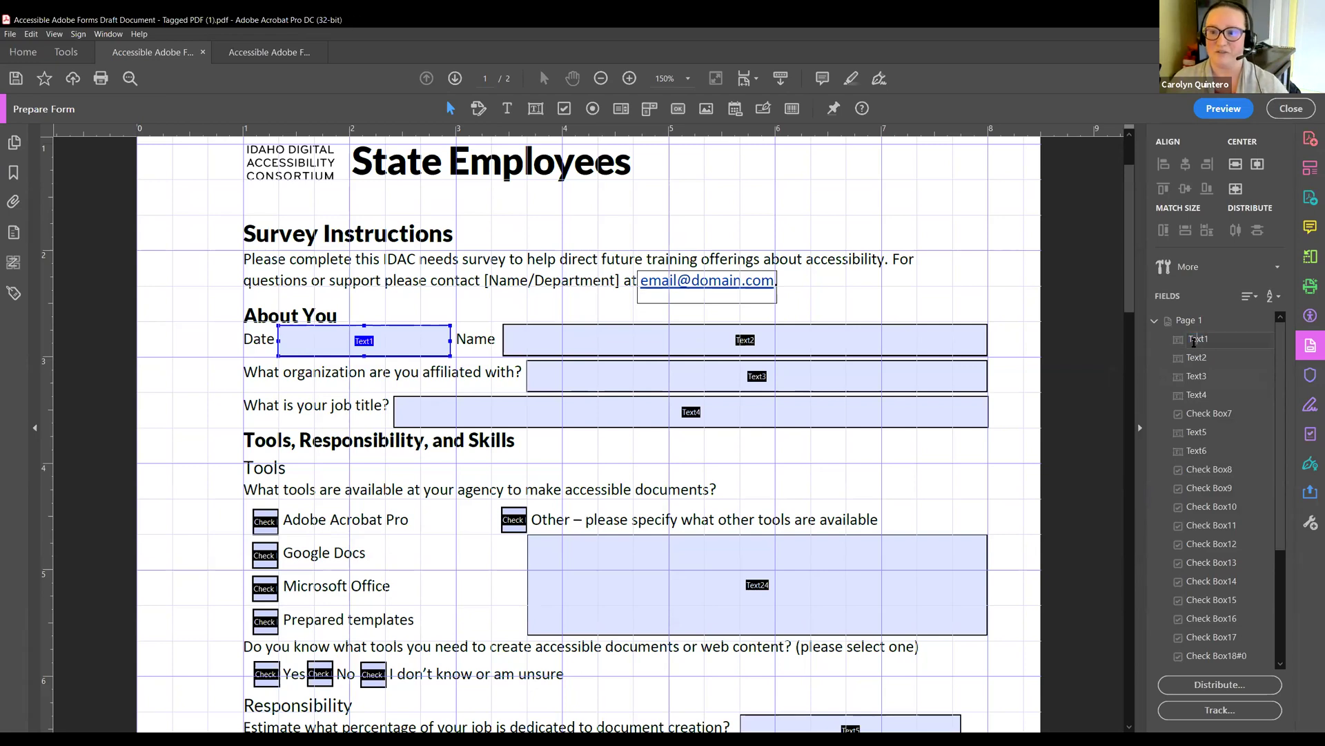
pyautogui.rightClick(1179, 343)
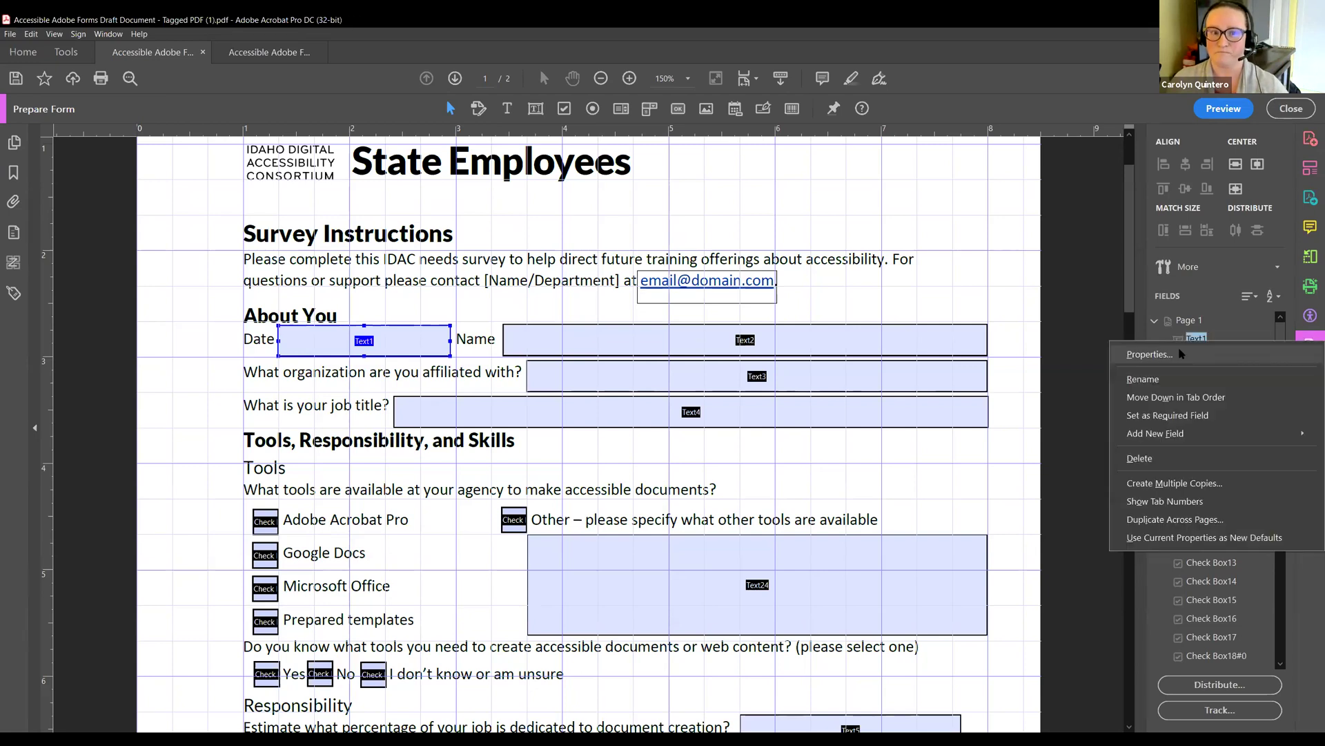
pyautogui.press('p')
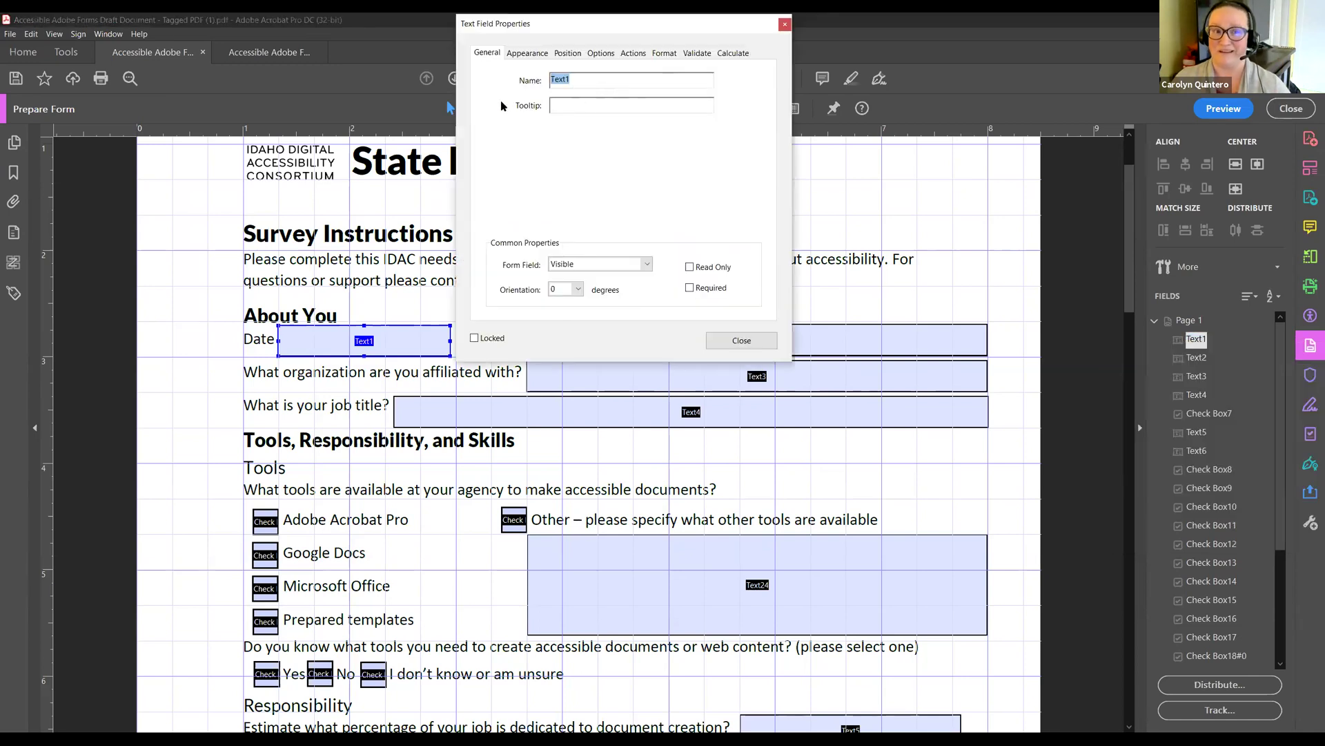
pyautogui.click(573, 106)
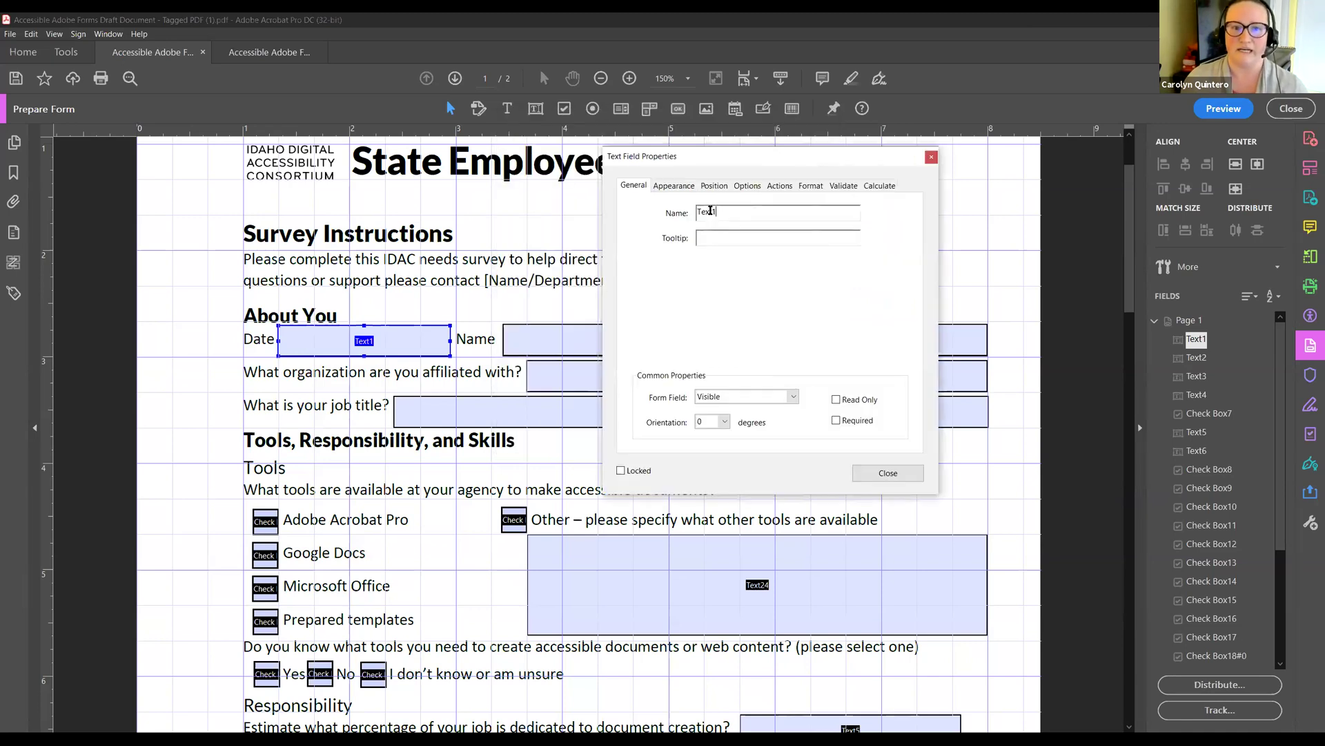
# Replace the name Text1 with 'Date', then bring up the Name field Text2's properties.
pyautogui.click(722, 211)
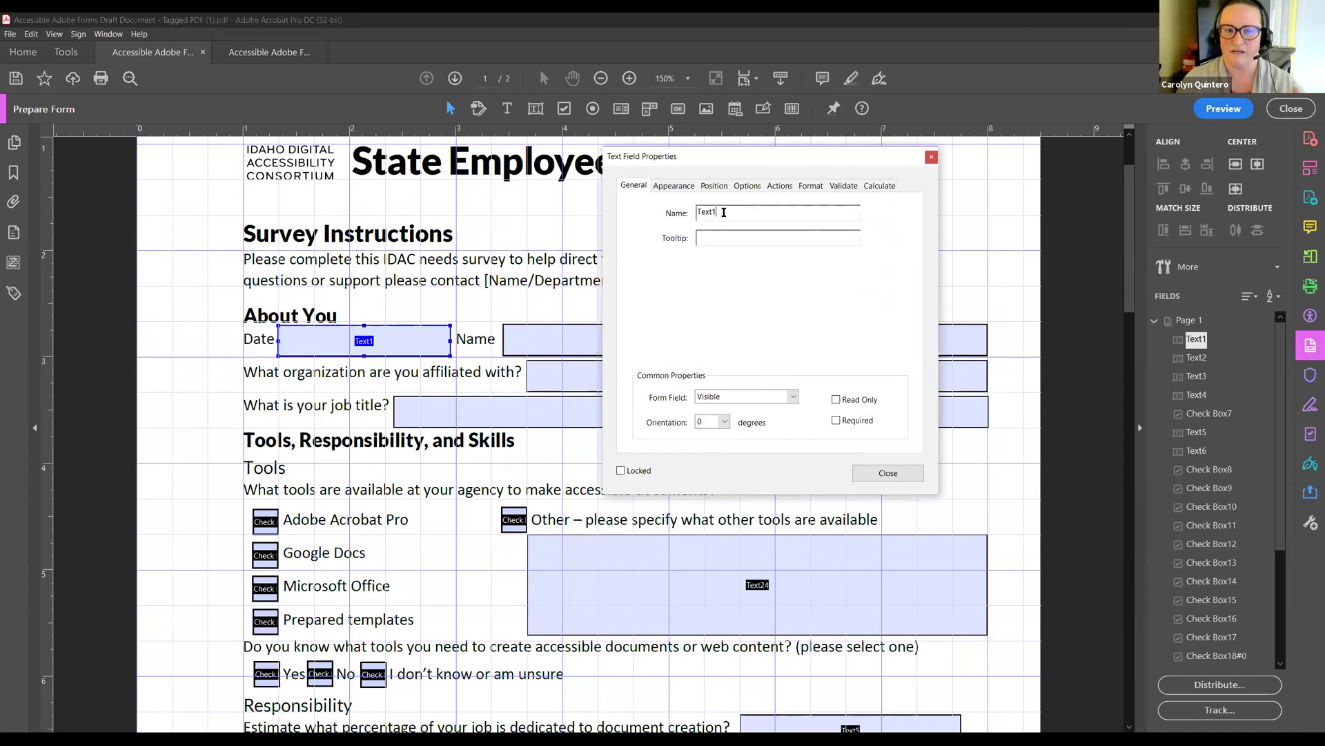
pyautogui.doubleClick(725, 210)
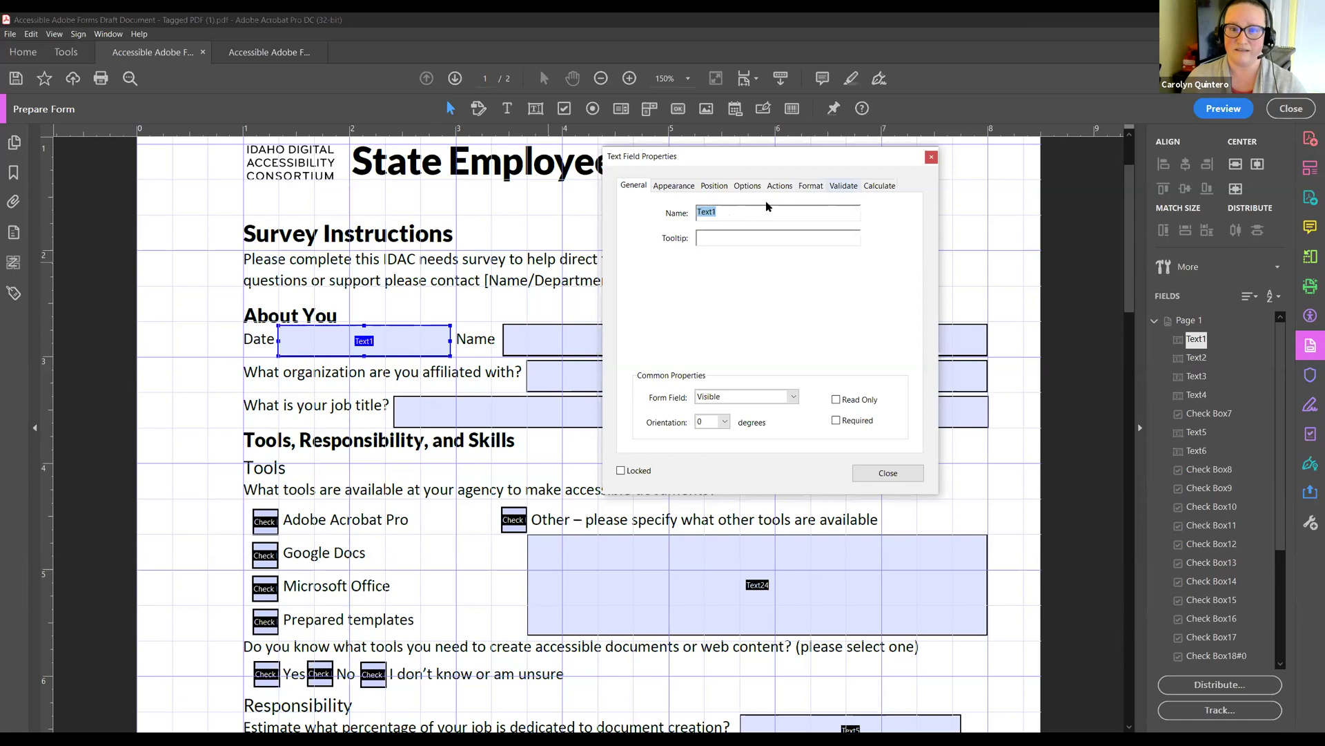
pyautogui.write('Date')
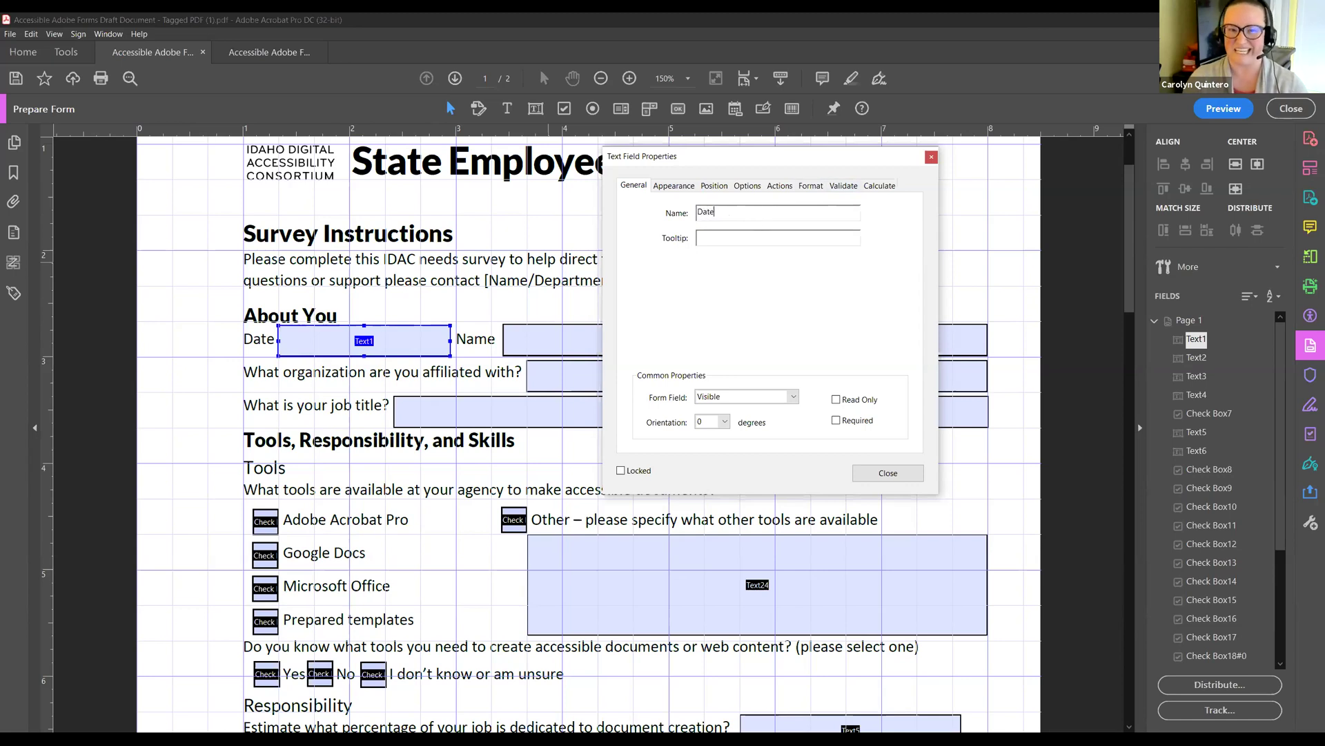
pyautogui.click(521, 340)
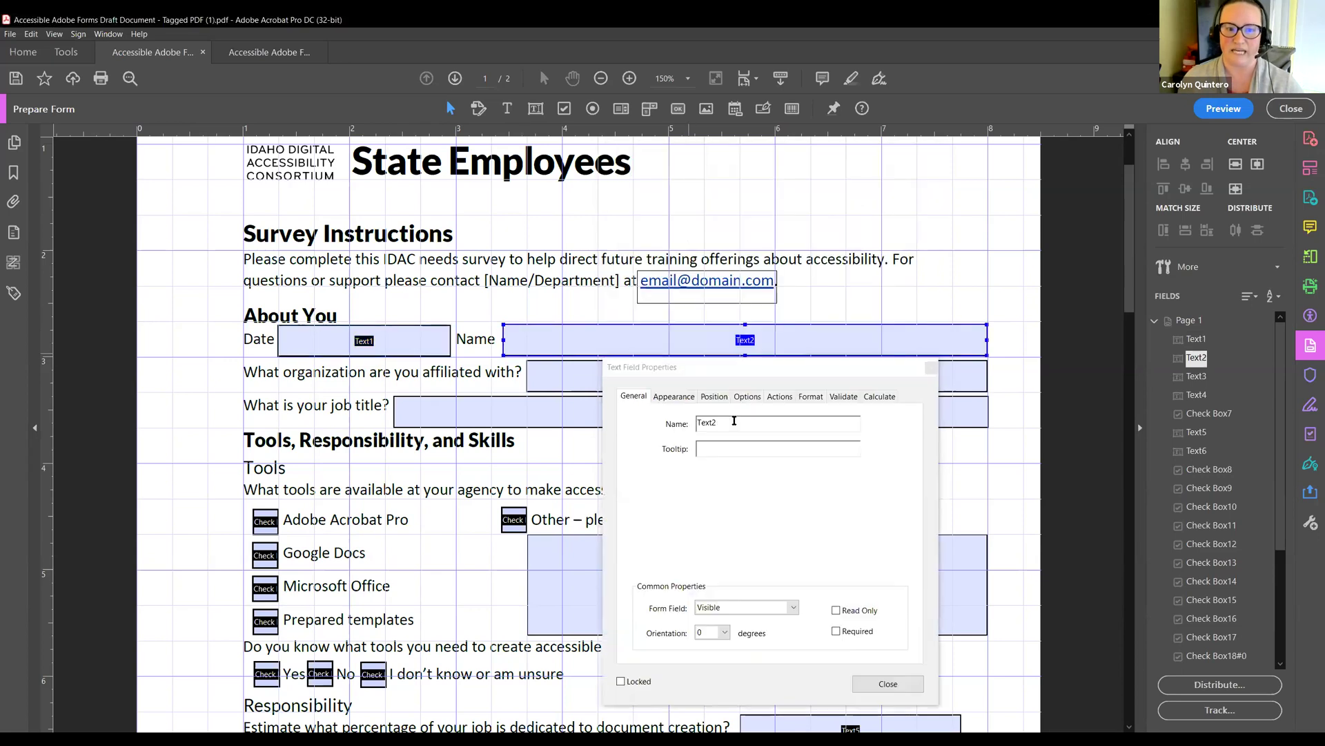
# Rename Text2 to 'Name' and Text3 to 'Organization'.
pyautogui.doubleClick(734, 422)
pyautogui.write('Name')
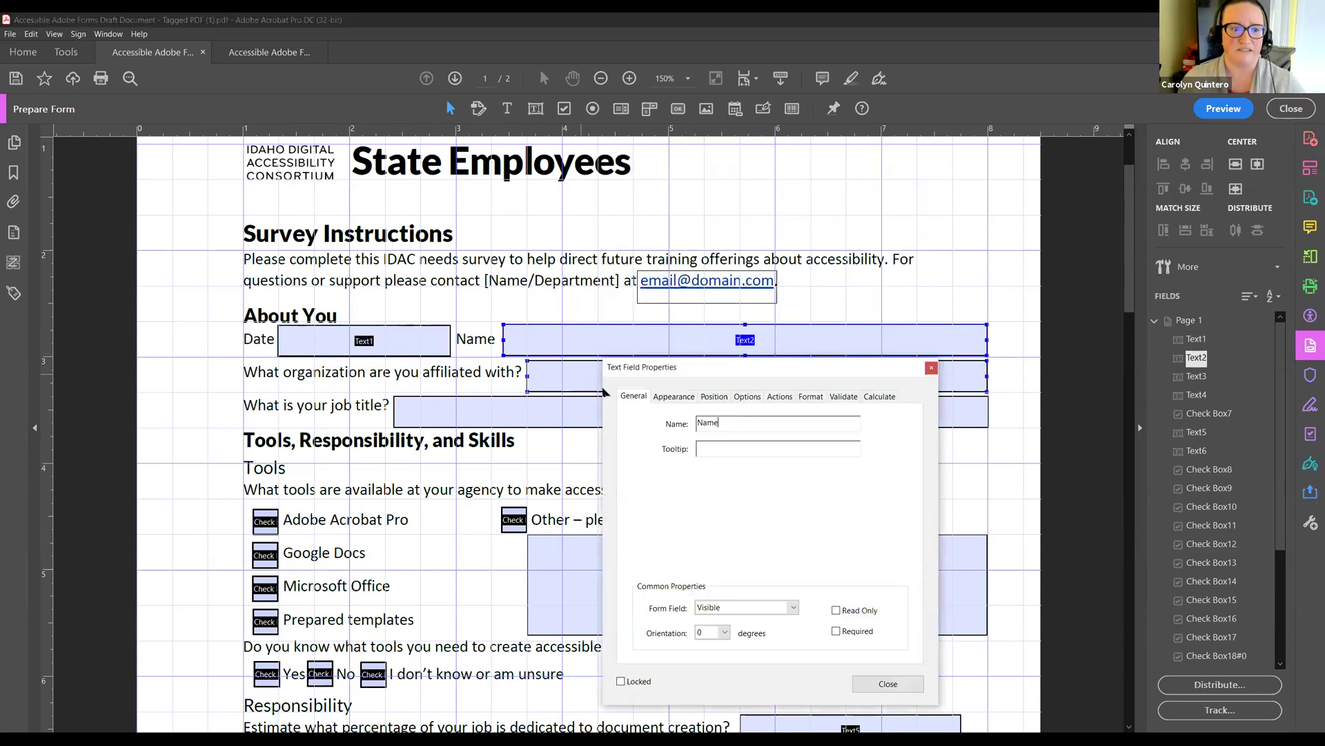
pyautogui.click(725, 358)
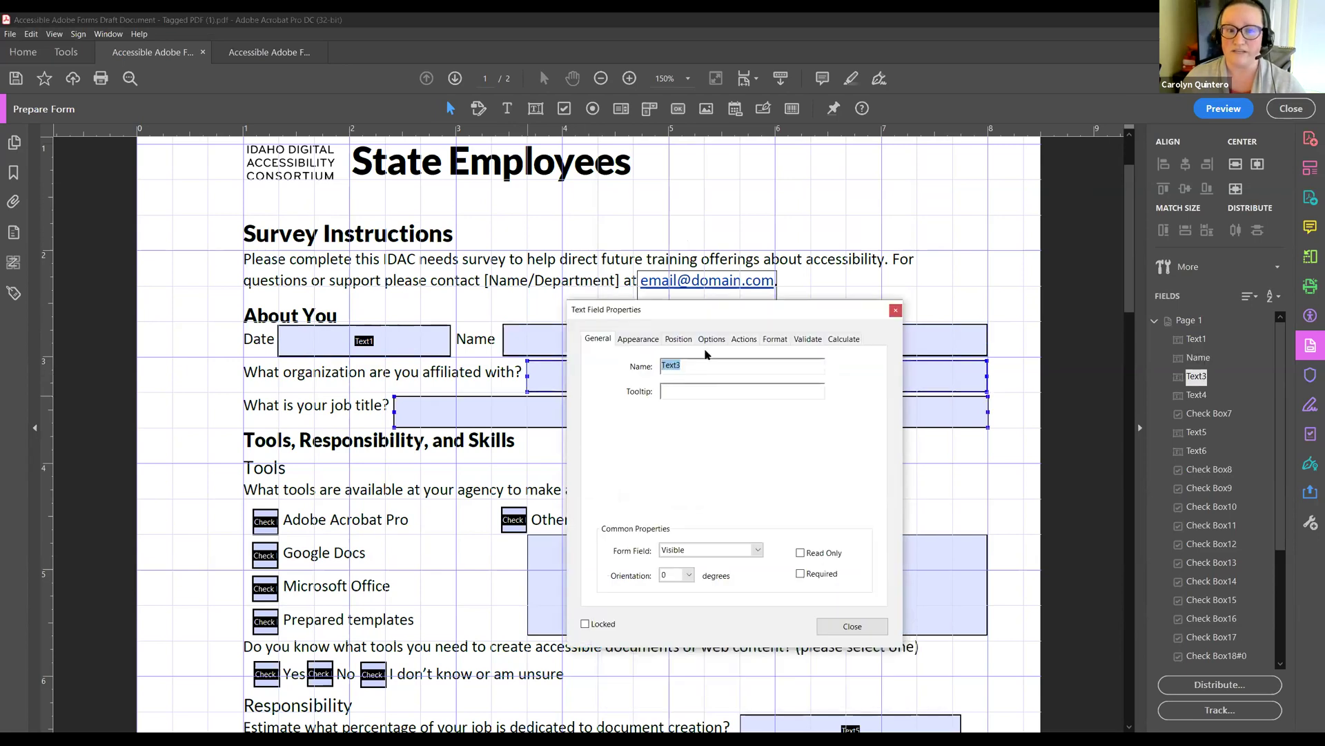
pyautogui.write('Orga')
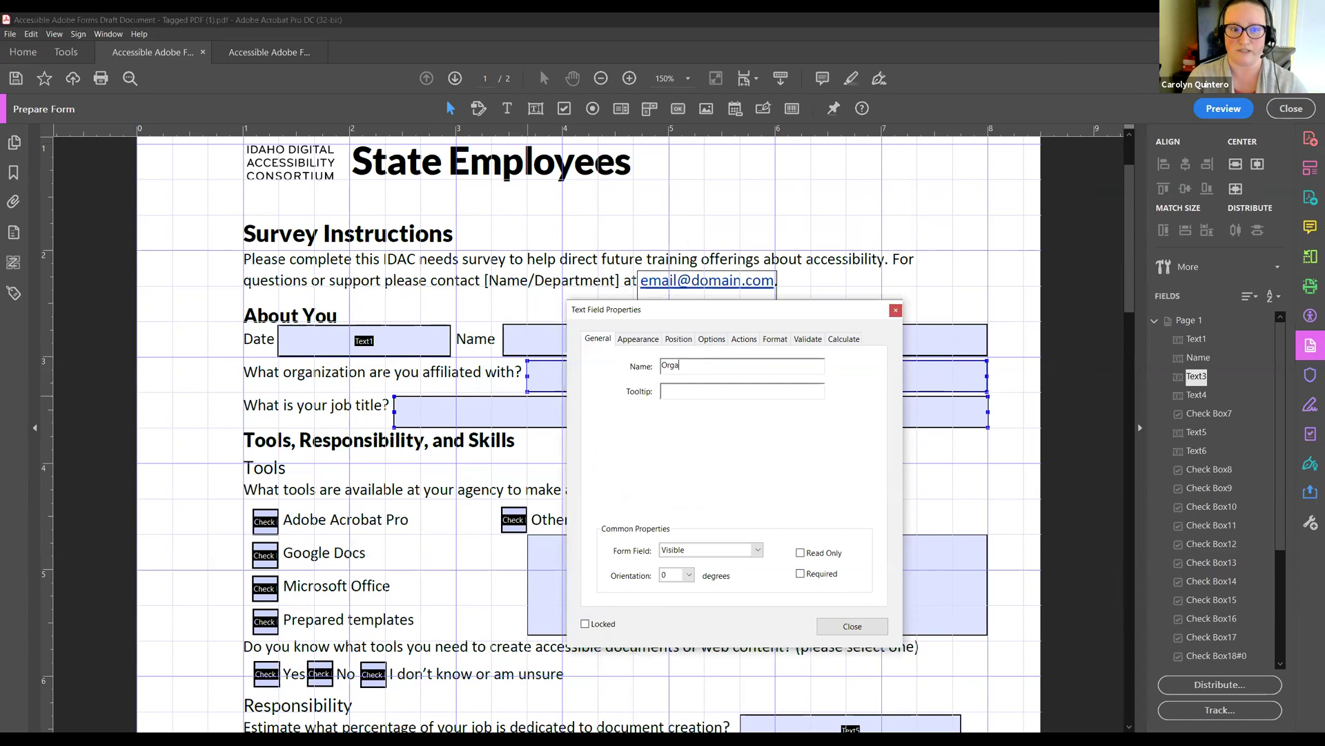
pyautogui.write('nization')
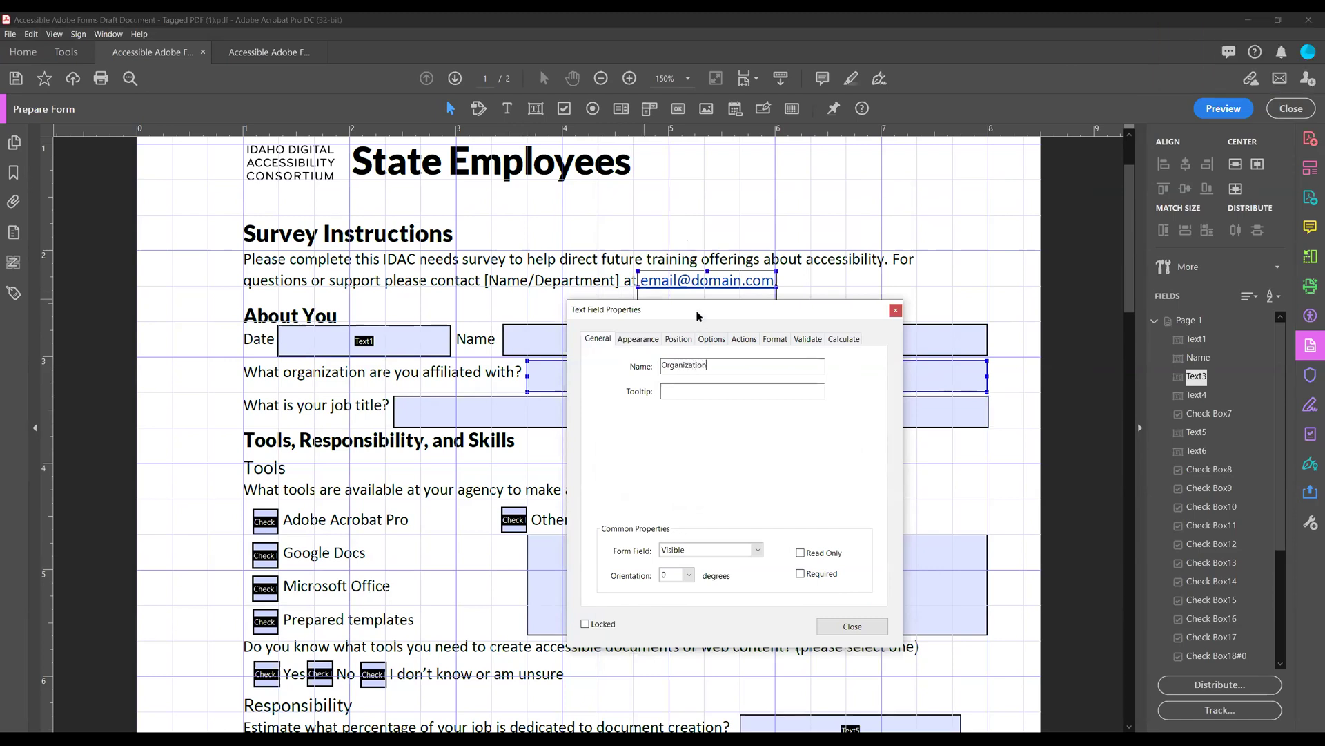
# Confirm the Organization name, close the properties dialog, and select the job-title field Text4.
pyautogui.moveTo(769, 309); pyautogui.dragTo(730, 239)
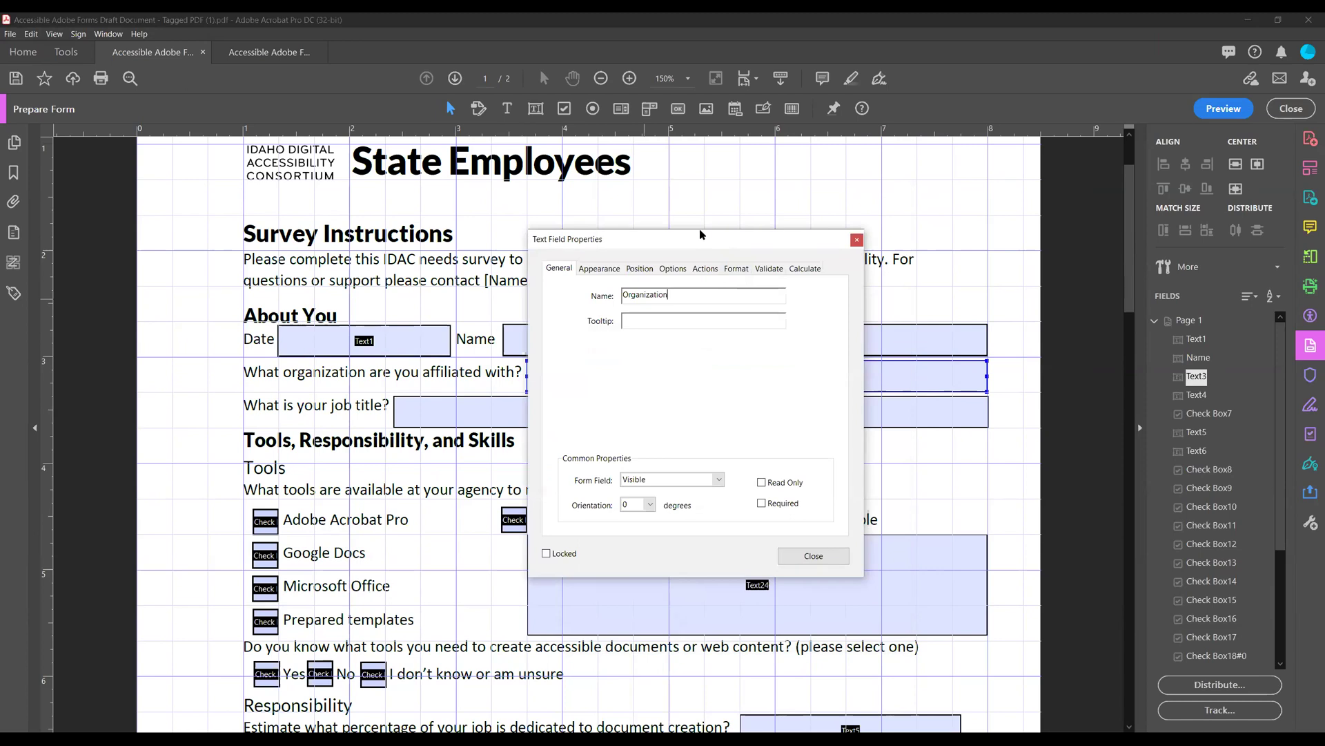
pyautogui.moveTo(700, 233); pyautogui.dragTo(699, 234)
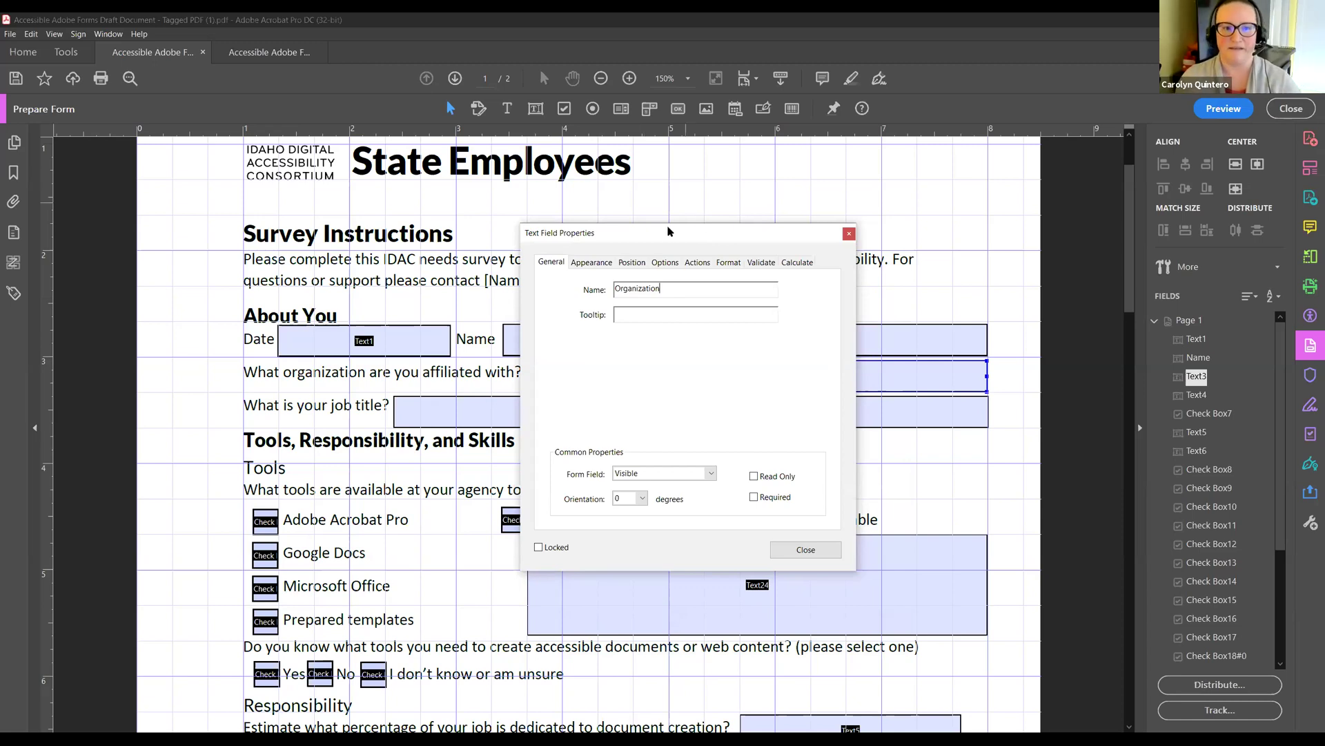
pyautogui.moveTo(668, 233); pyautogui.dragTo(675, 223)
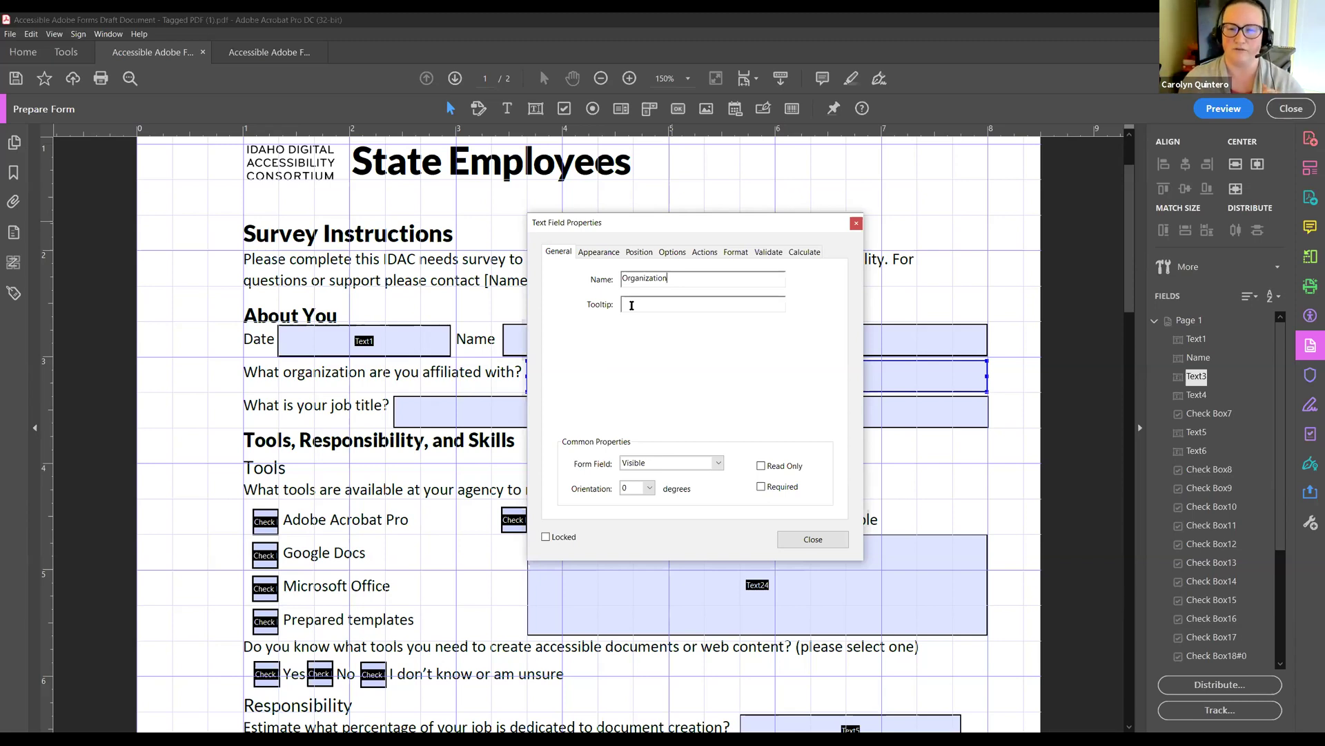
pyautogui.click(632, 305)
pyautogui.moveTo(746, 230); pyautogui.dragTo(721, 219)
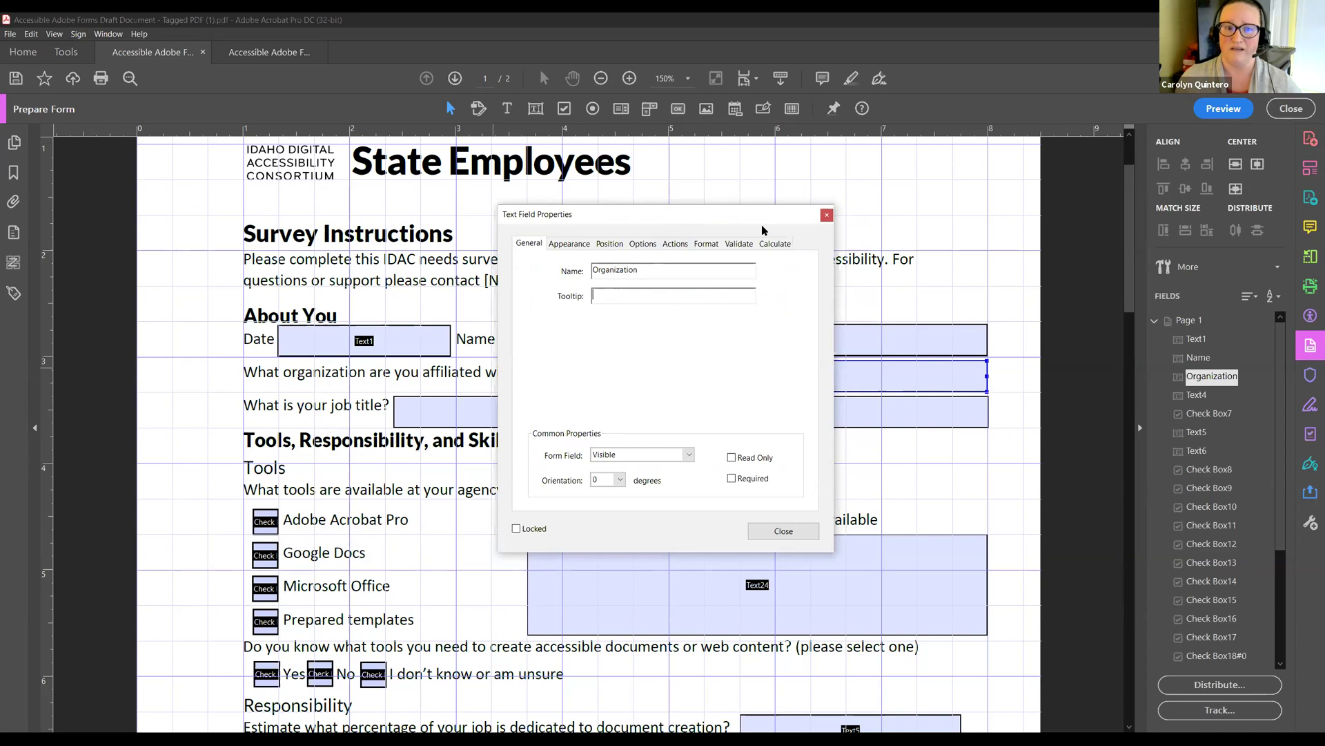
pyautogui.moveTo(761, 225); pyautogui.dragTo(842, 235)
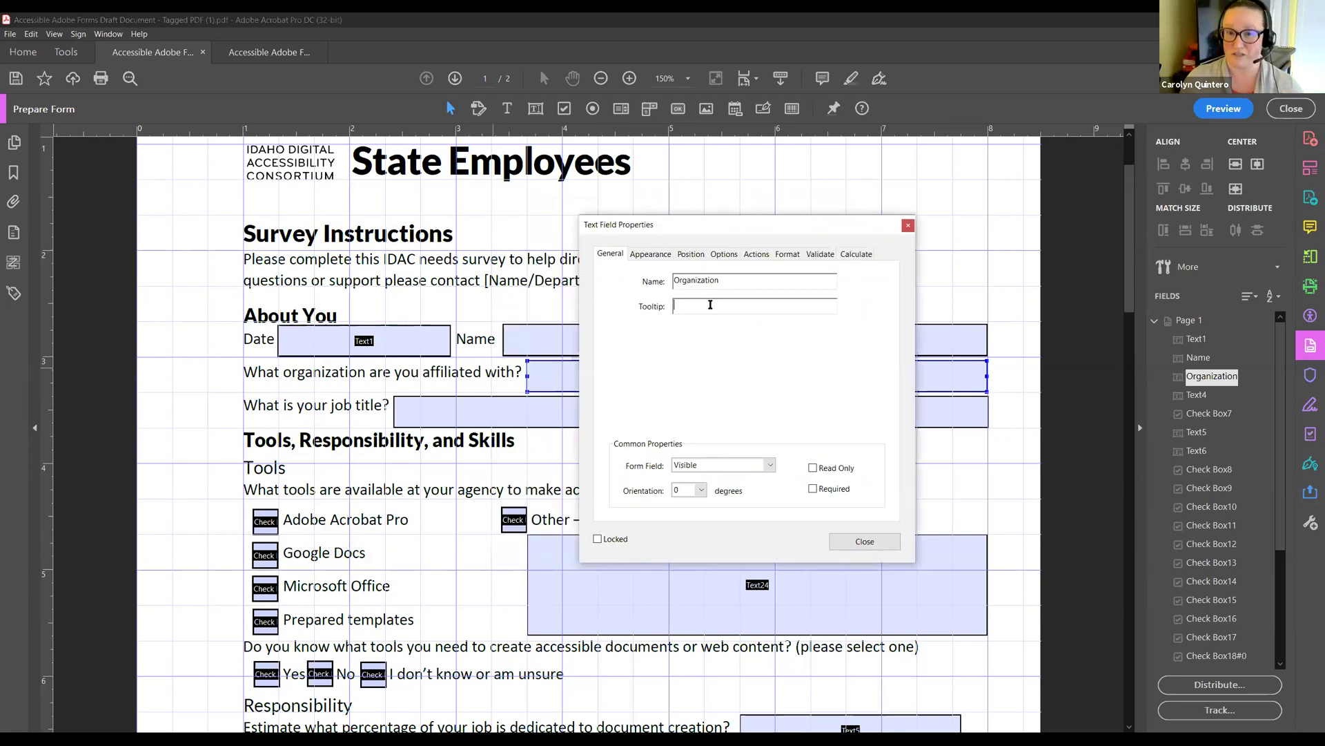
pyautogui.click(859, 541)
pyautogui.click(466, 411)
# Name the job-title field Text4 'Title' and close its properties.
pyautogui.doubleClick(464, 404)
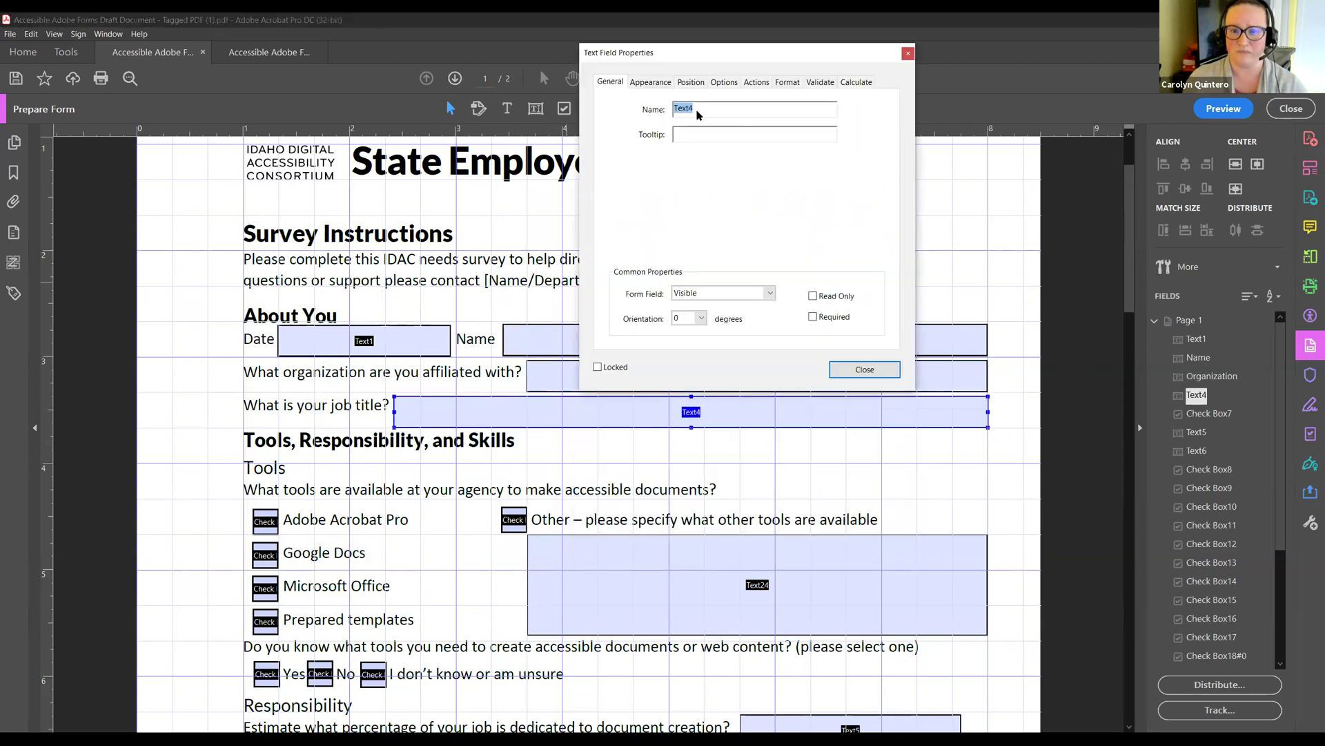
pyautogui.write('Title')
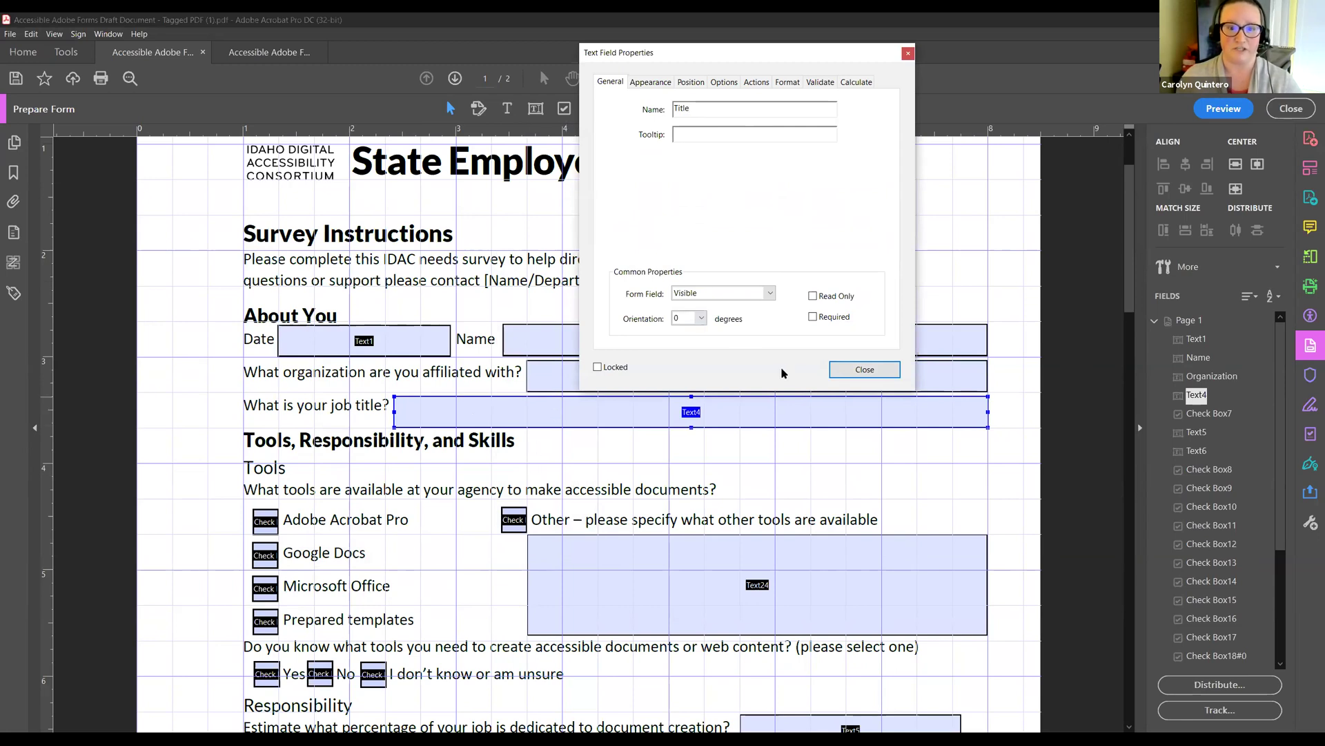
pyautogui.moveTo(704, 57); pyautogui.dragTo(629, 136)
pyautogui.scroll(-2, 456, 494)
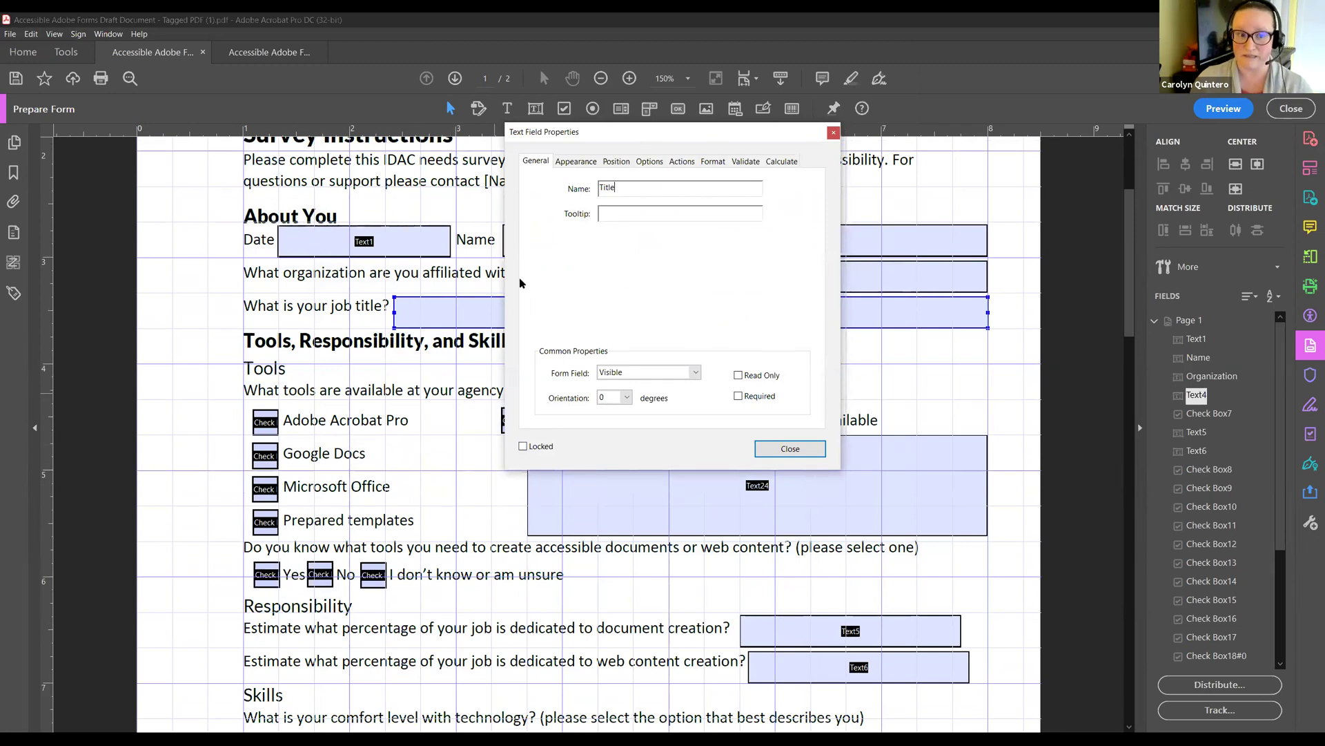
pyautogui.moveTo(590, 134); pyautogui.dragTo(700, 256)
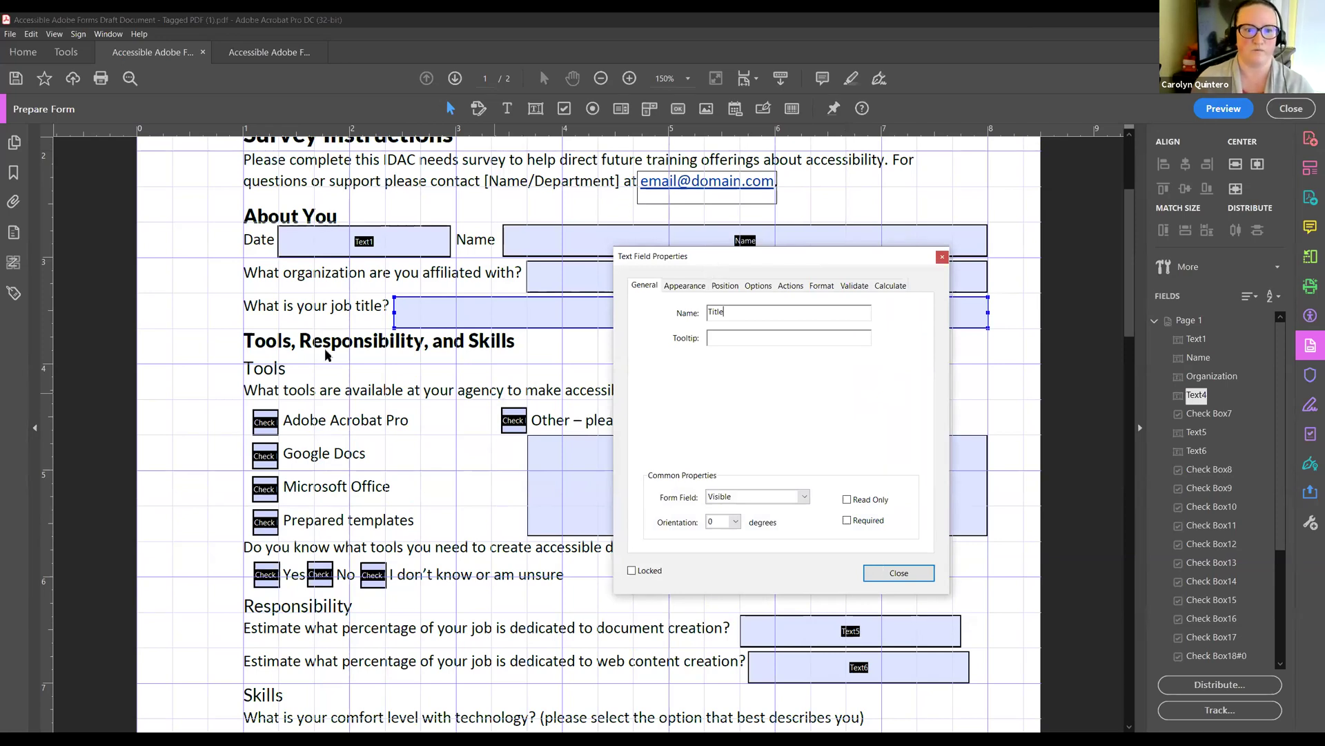
pyautogui.press('Return')
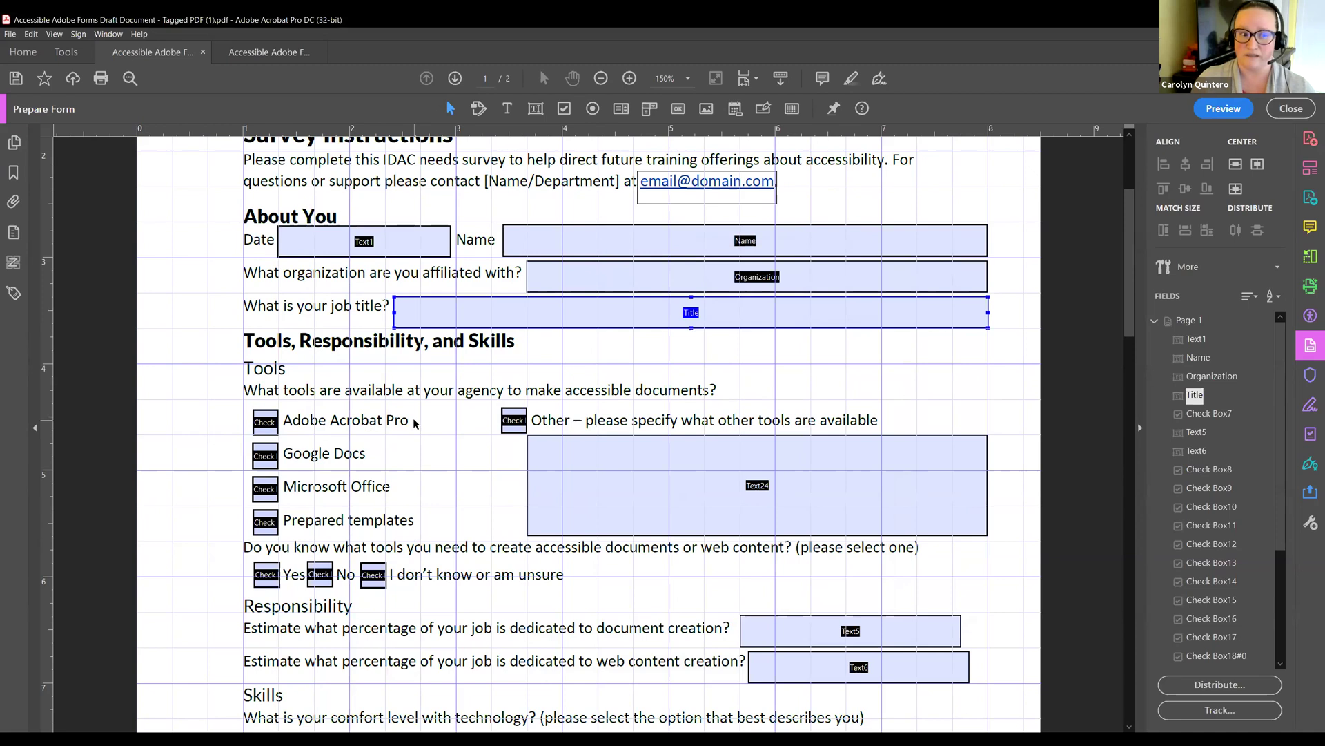
# Rename the Acrobat Pro, Google Docs and Microsoft Office check boxes to Adobe, Google and Microsoft.
pyautogui.doubleClick(267, 428)
pyautogui.write('Adobe')
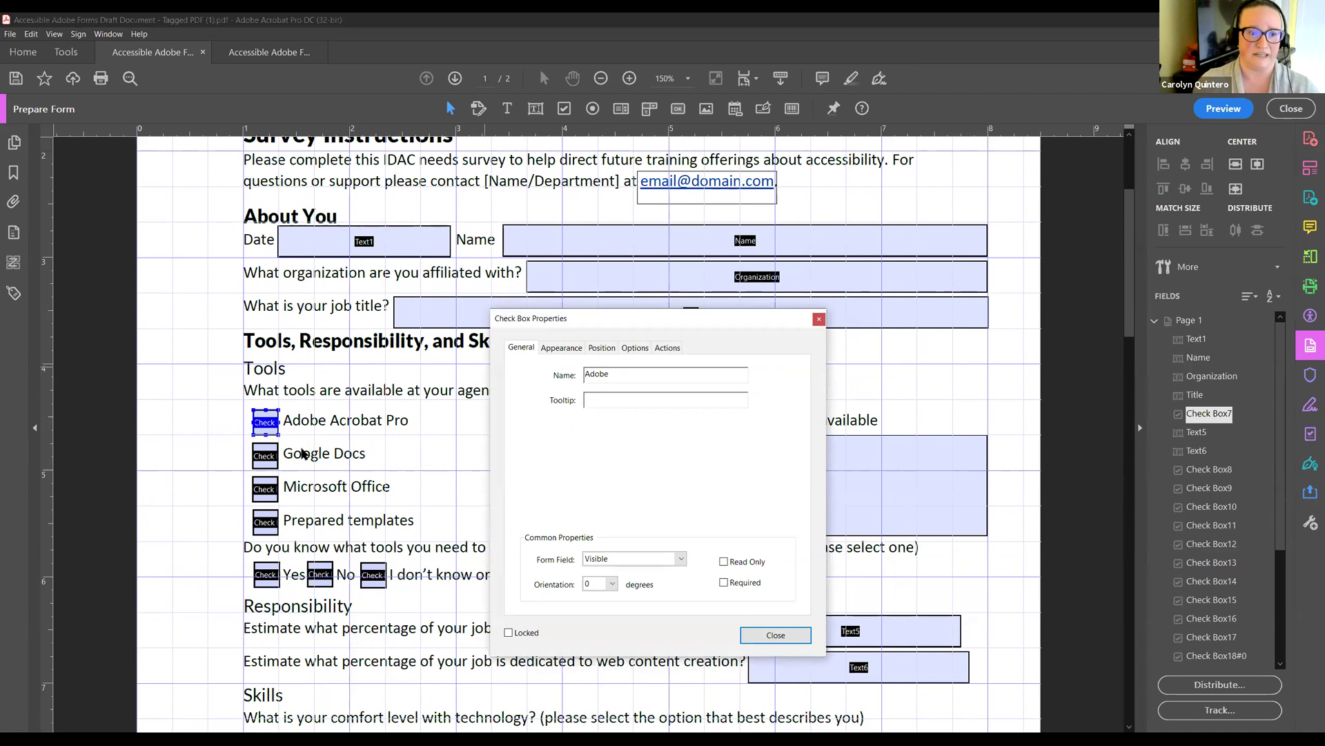
pyautogui.click(265, 456)
pyautogui.write('Google')
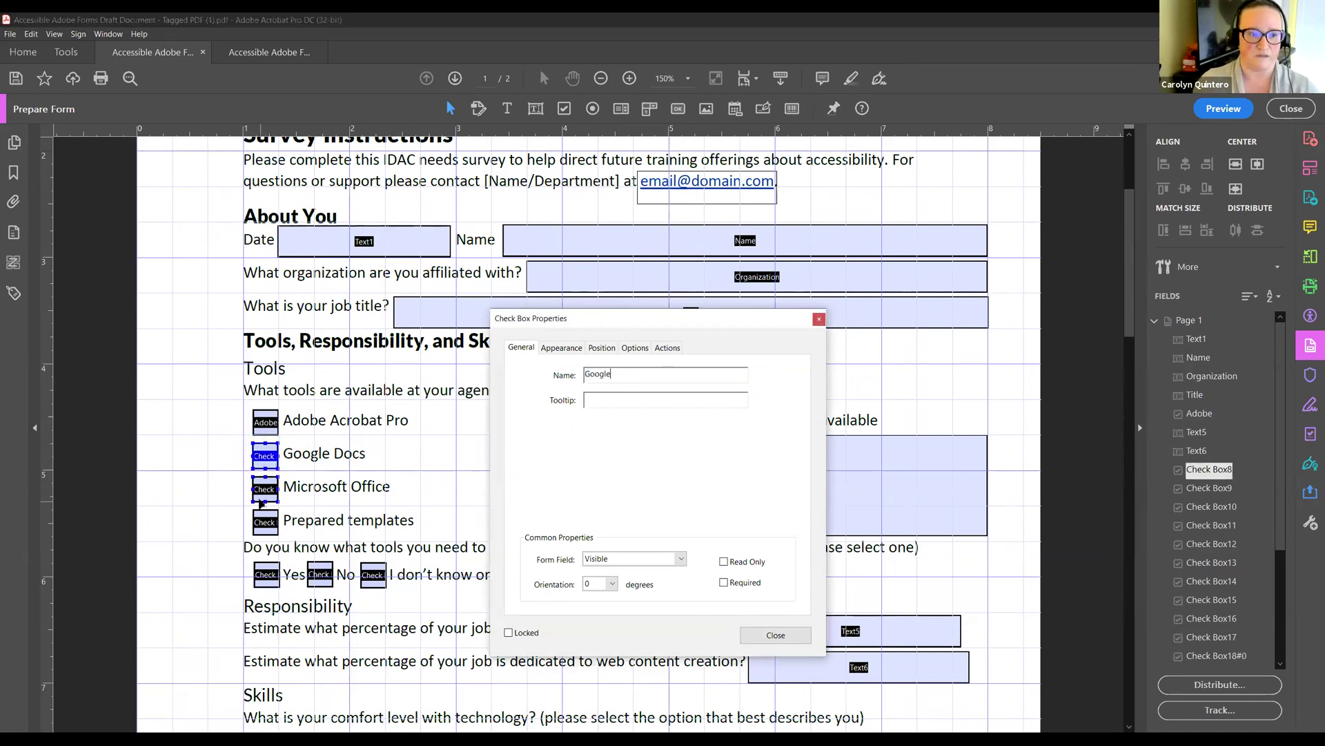
pyautogui.click(265, 493)
pyautogui.write('Microsoft')
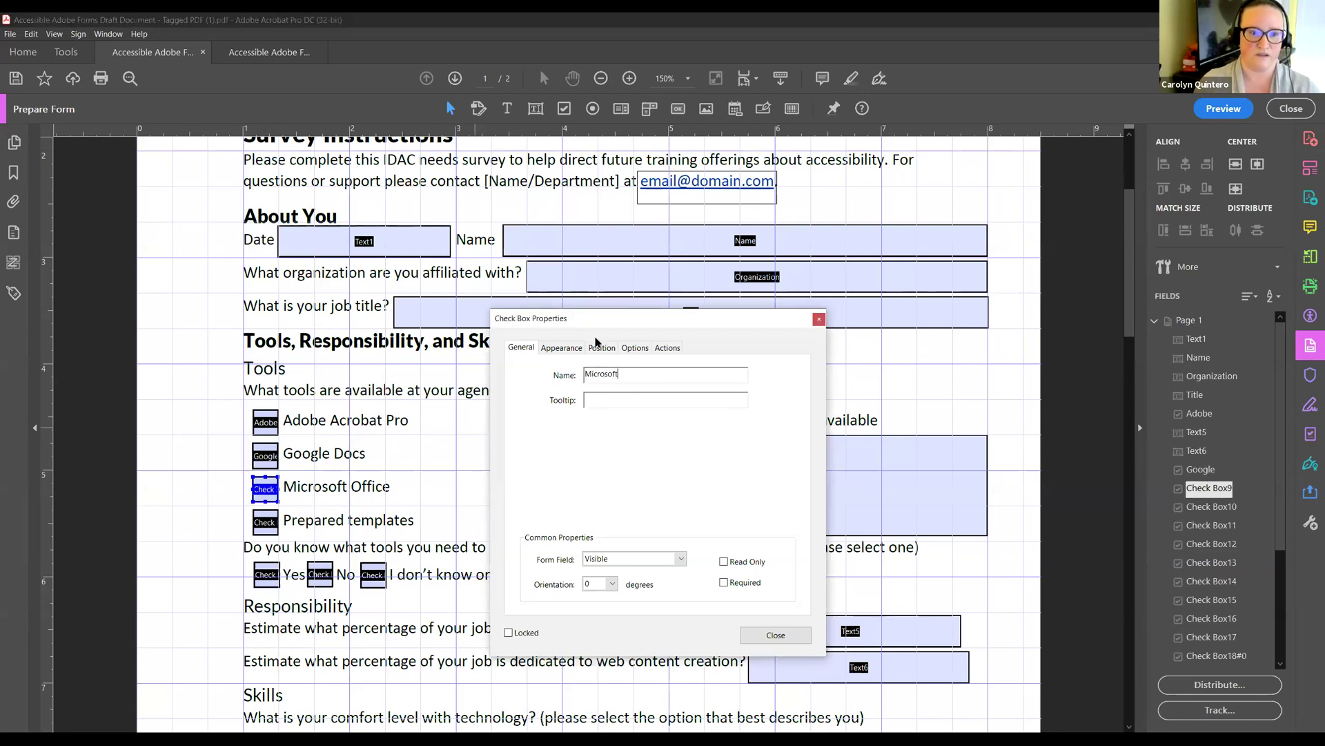
# Name the Prepared templates box 'Templates' and the Other box 'Other Check', then enter 'Other Text'.
pyautogui.click(265, 522)
pyautogui.click(663, 380)
pyautogui.write('Templates')
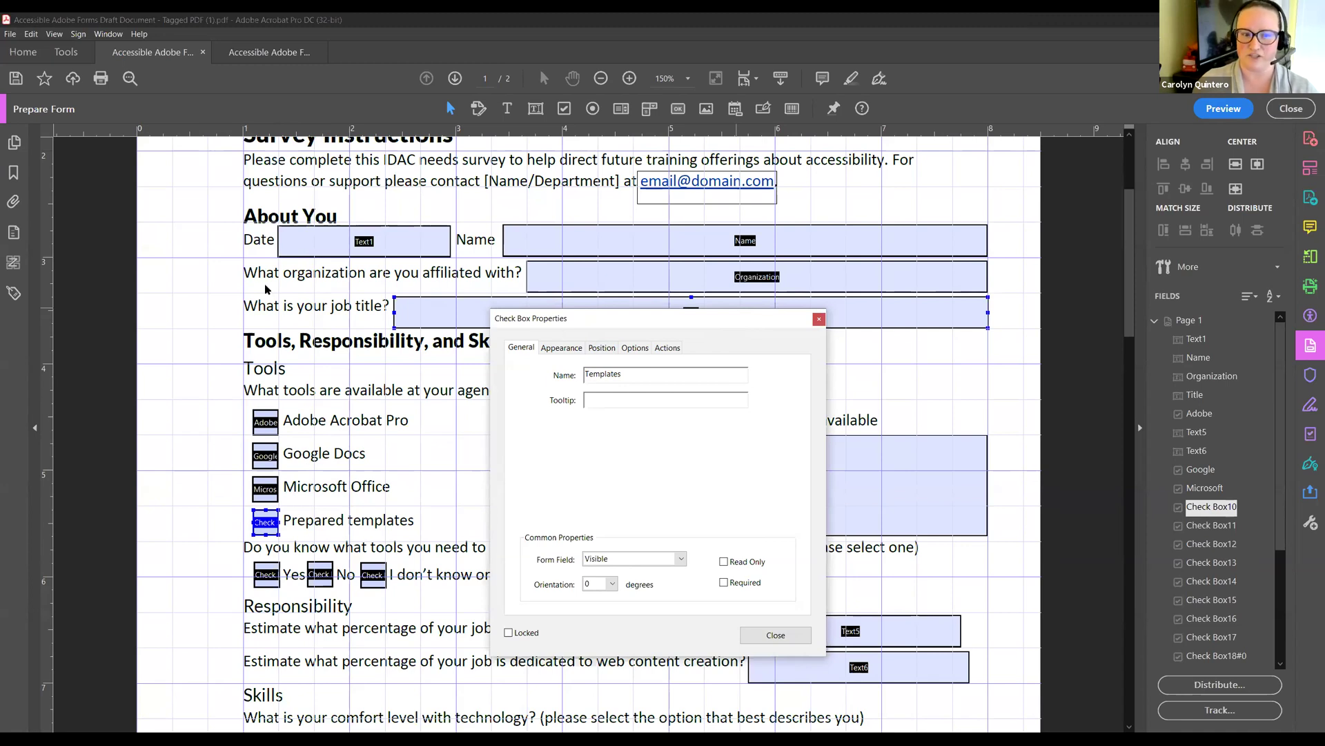
pyautogui.moveTo(771, 321); pyautogui.dragTo(309, 270)
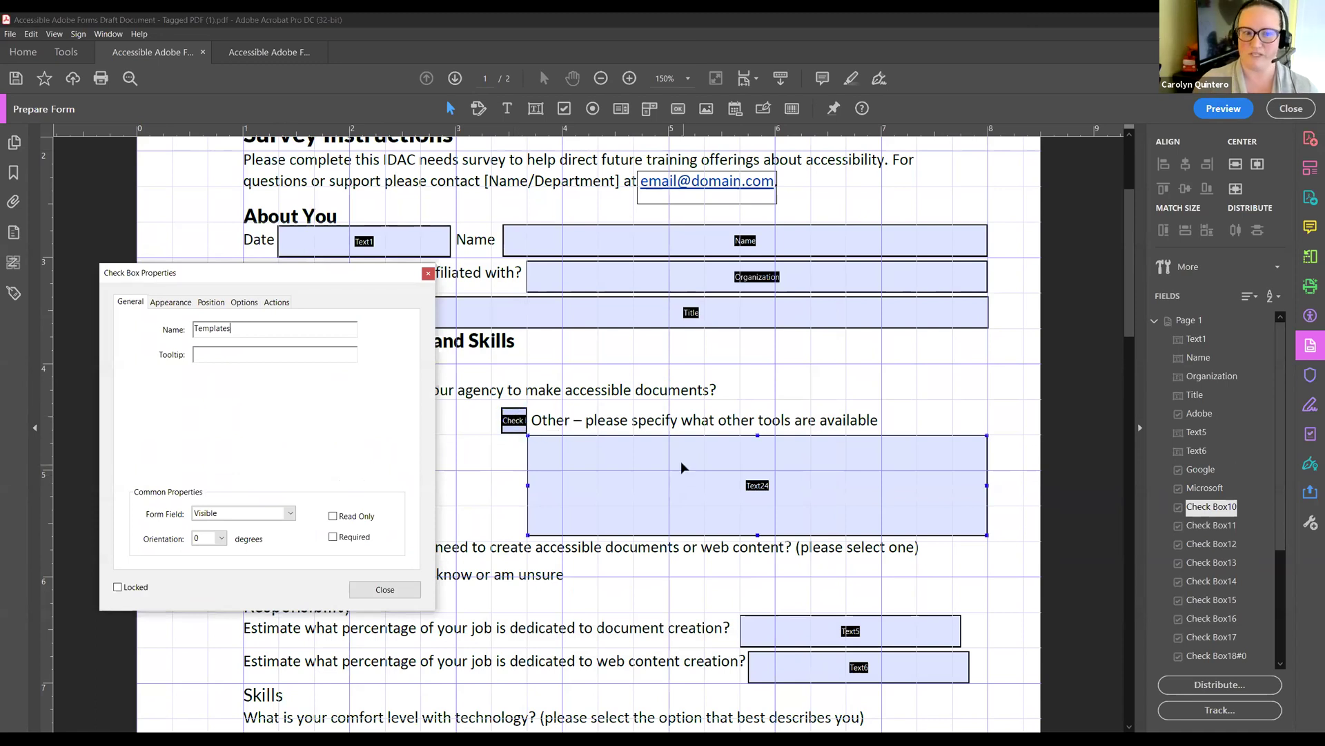
pyautogui.doubleClick(236, 328)
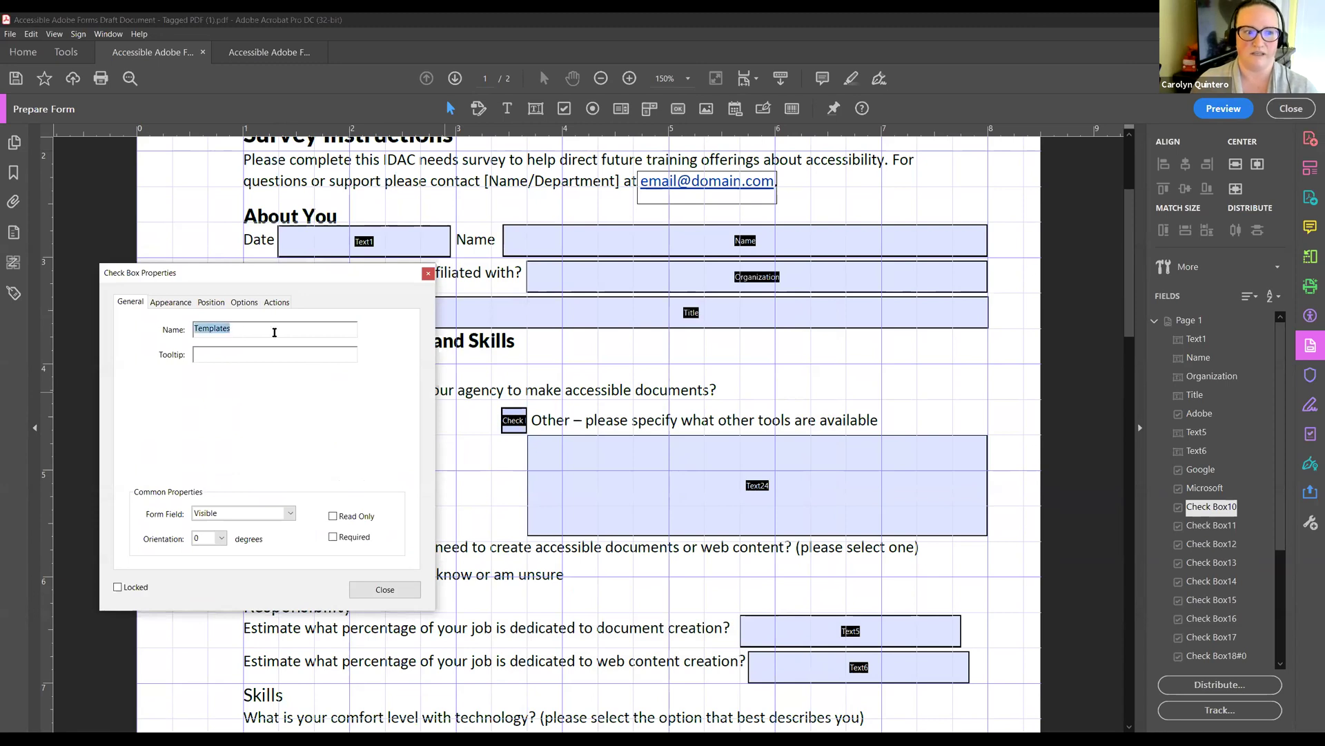
pyautogui.click(513, 419)
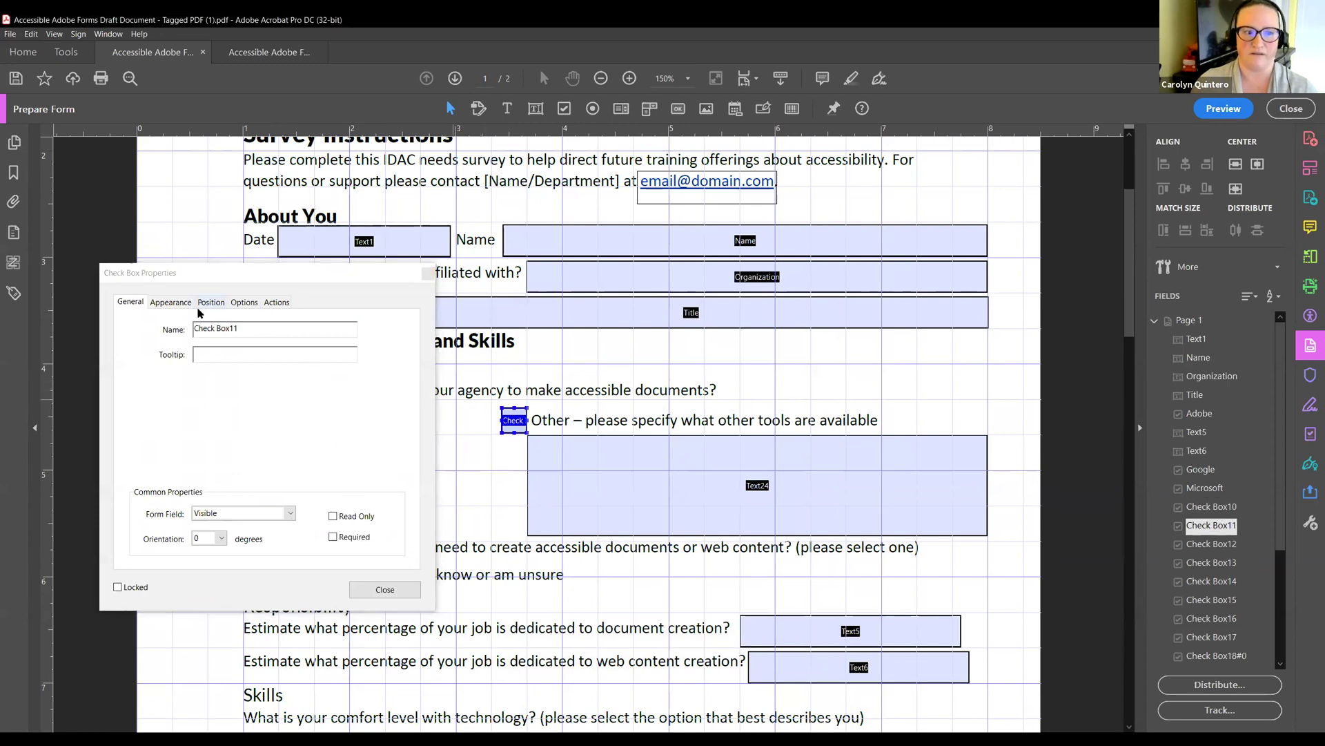
pyautogui.tripleClick(256, 331)
pyautogui.write('Other ')
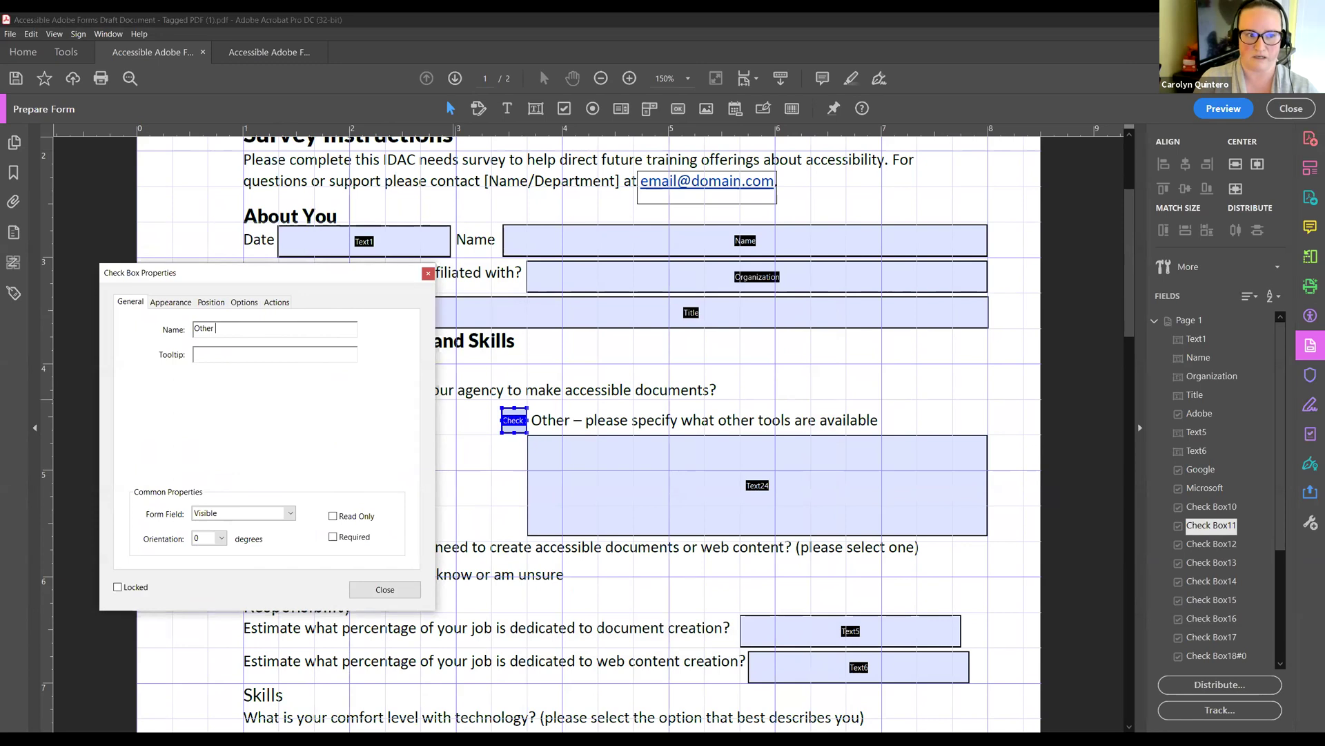
pyautogui.write('Che')
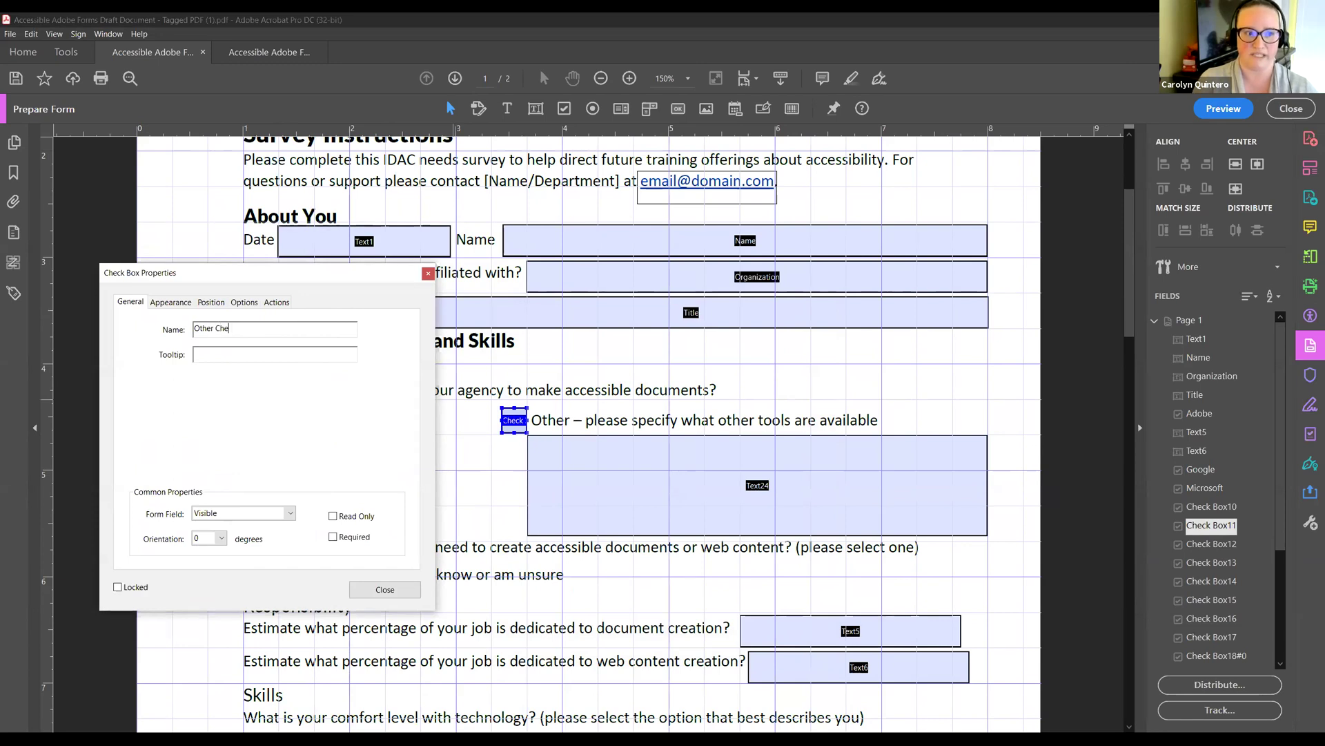
pyautogui.write('ck')
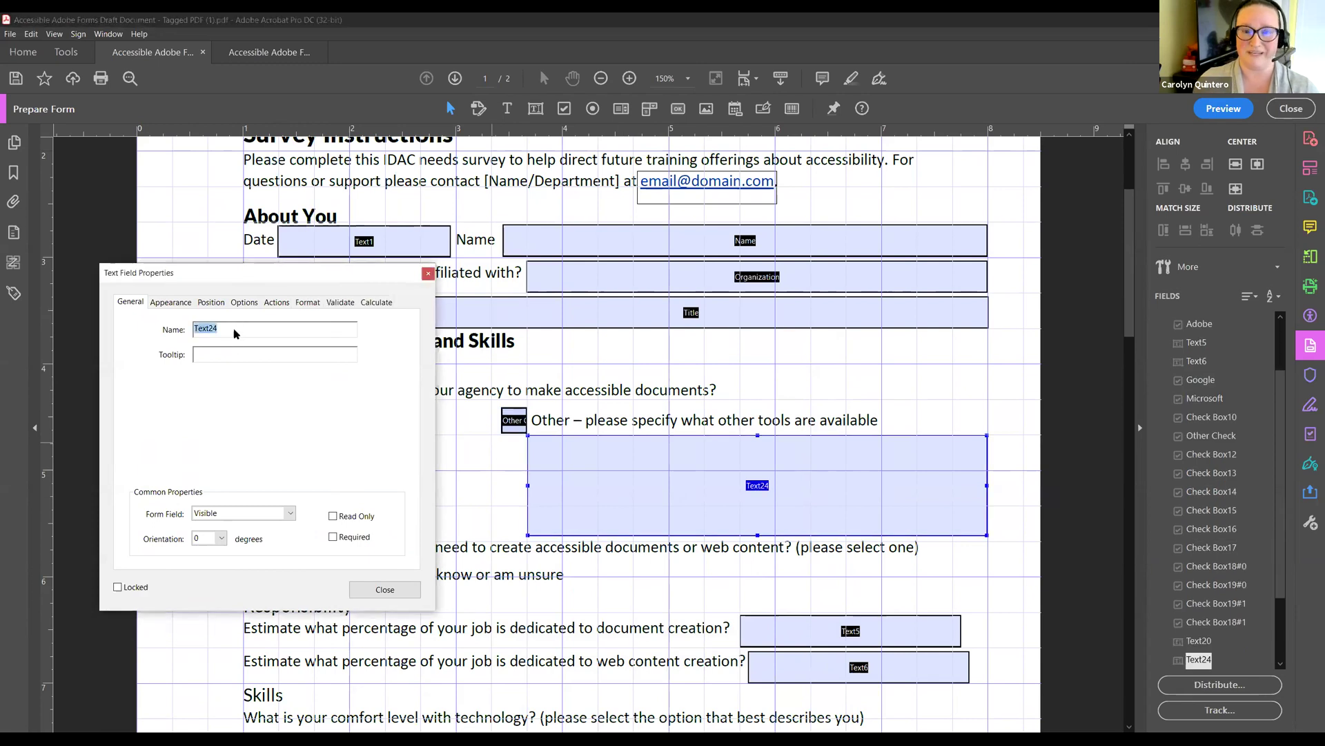
pyautogui.write('O')
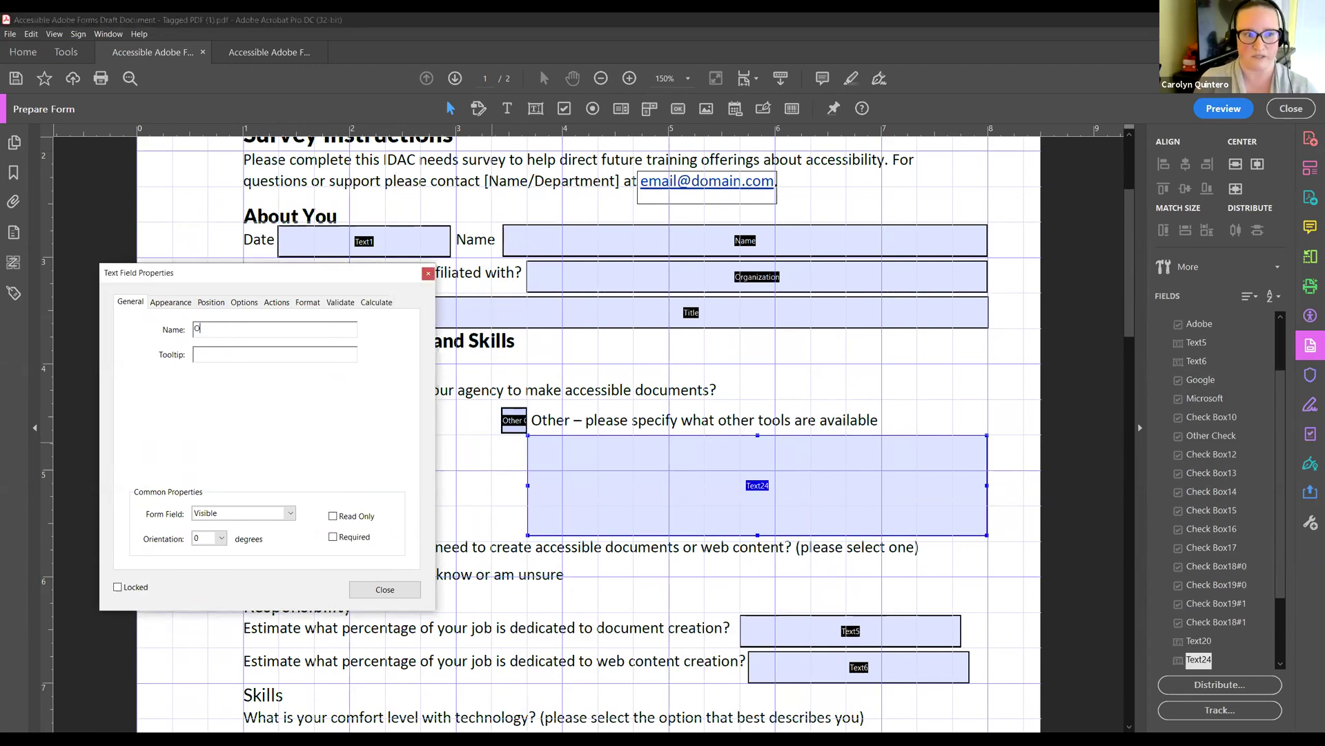
pyautogui.write('ther Text')
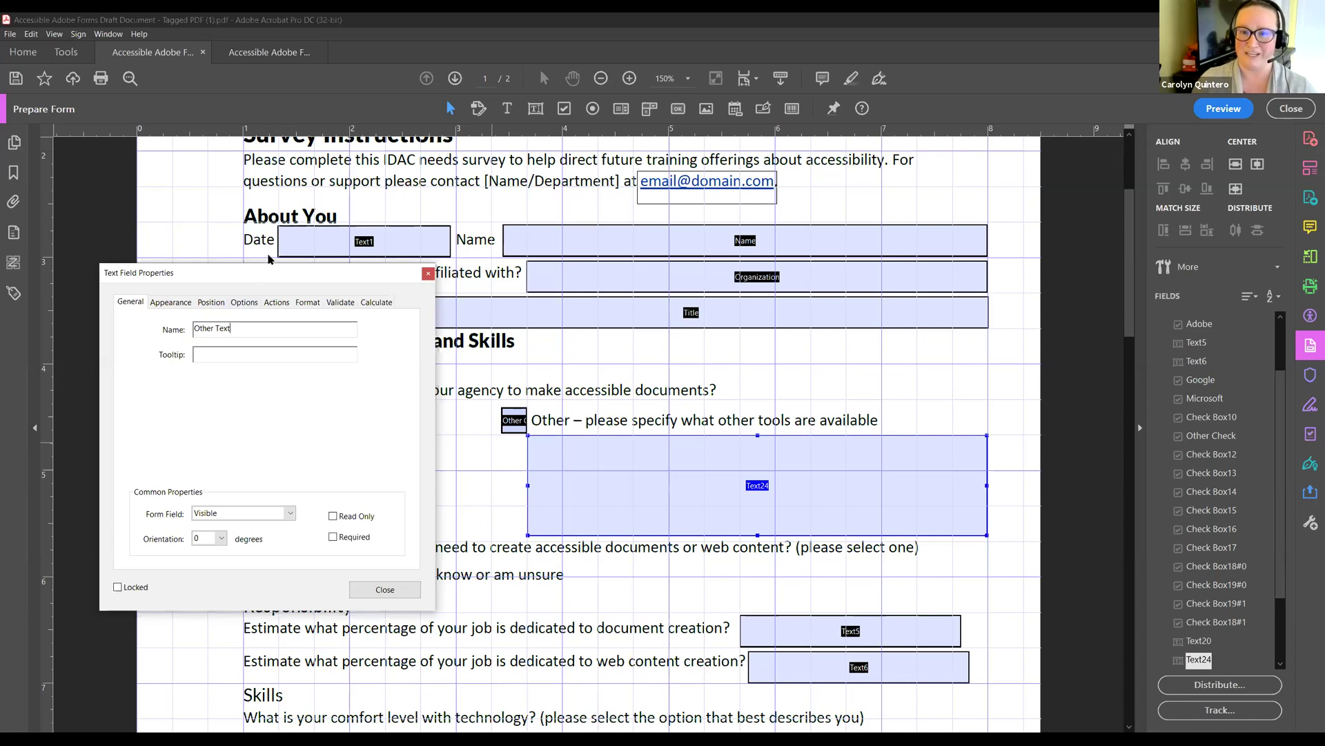
# Commit the 'Other Text' name, close the text field's properties, and select the Yes check box.
pyautogui.press('Tab')
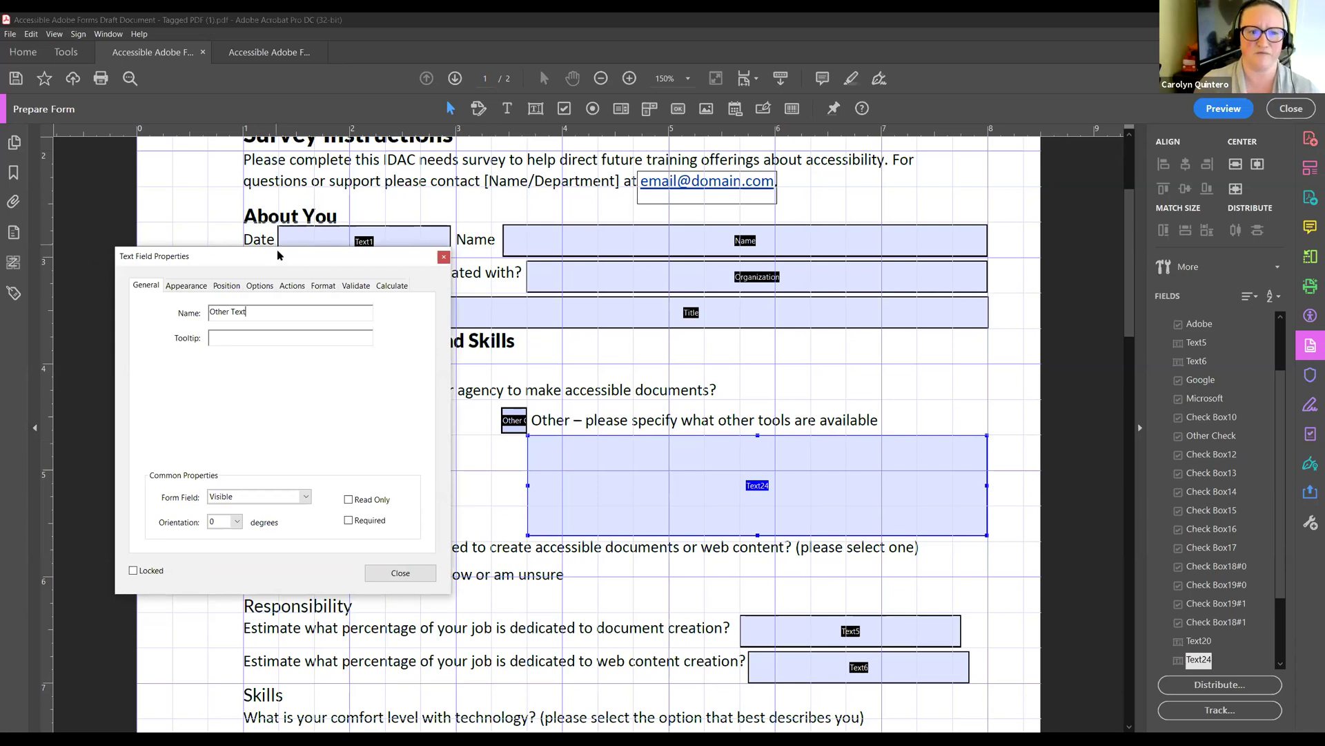
pyautogui.moveTo(278, 256); pyautogui.dragTo(329, 187)
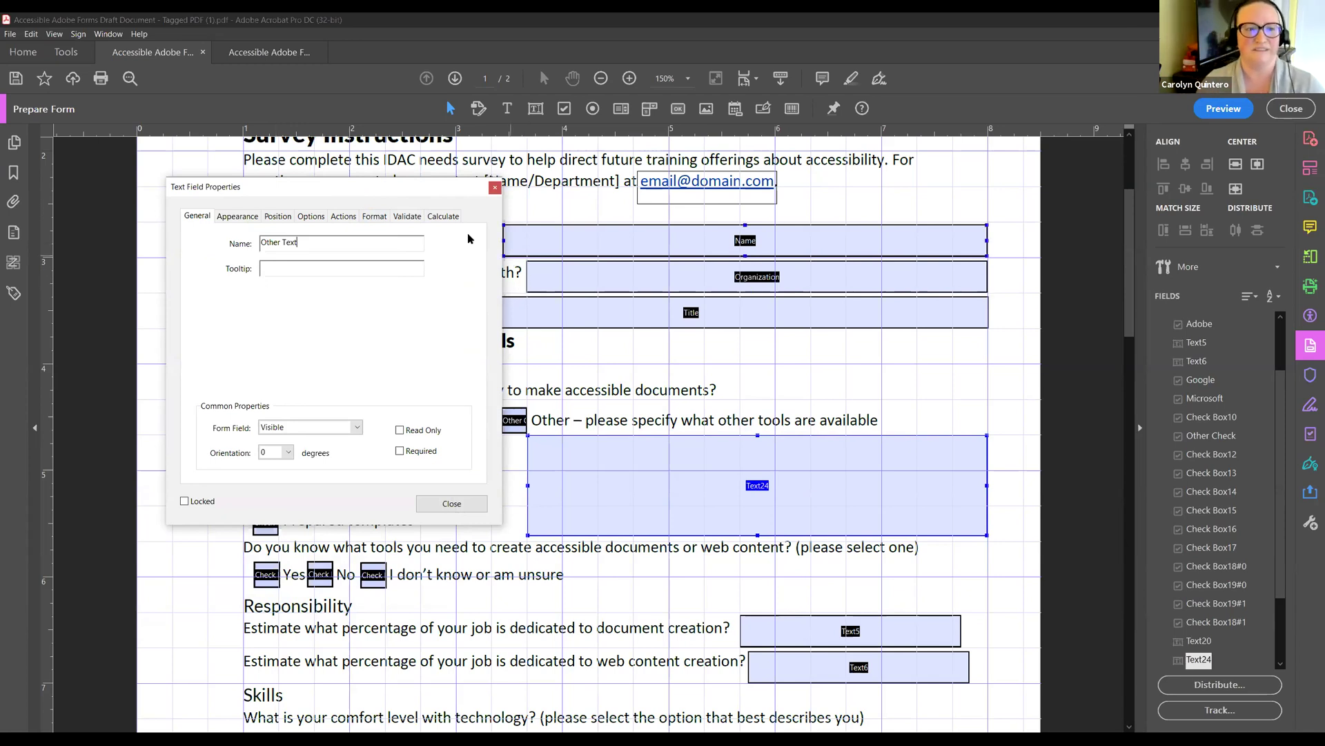
pyautogui.click(495, 188)
pyautogui.scroll(-1, 449, 476)
pyautogui.keyDown('ctrl'); pyautogui.click(268, 558); pyautogui.keyUp('ctrl')
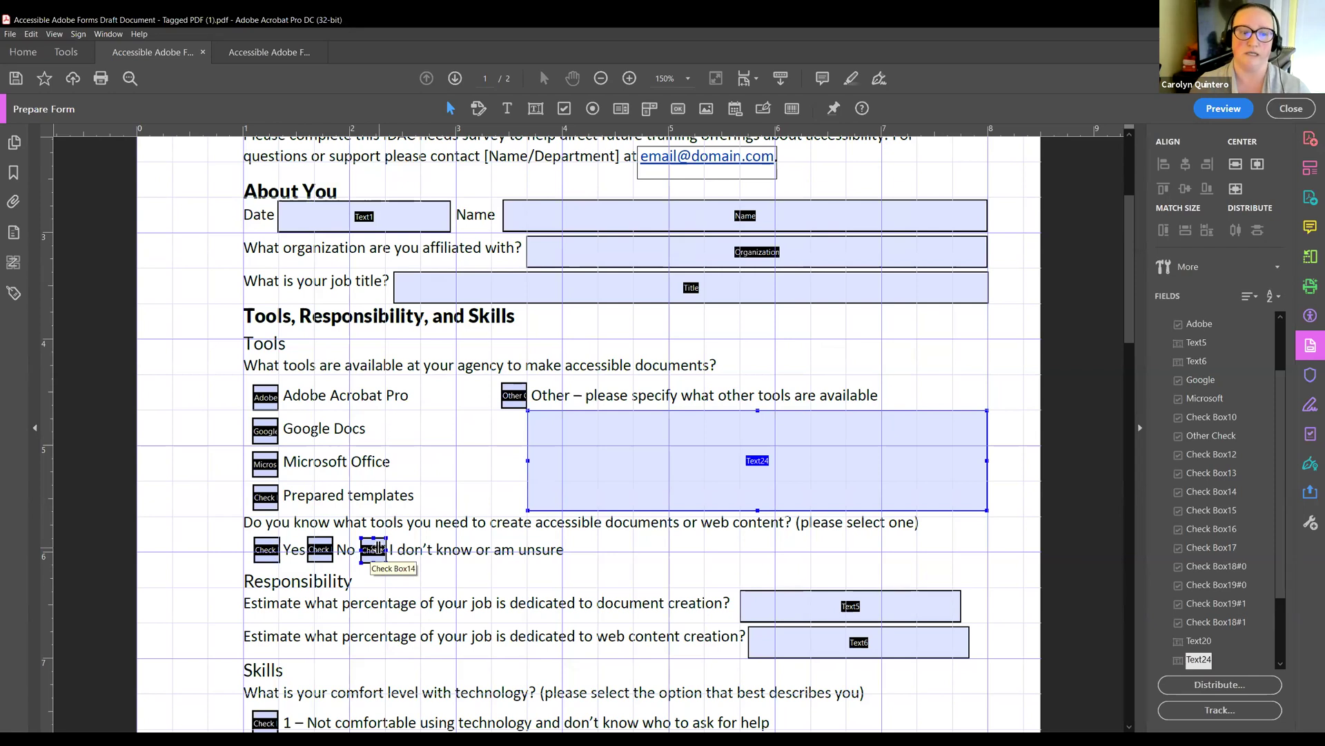
# Rename the Yes, No and I don't know boxes to Tools Yes, Tools No, Tools Unsure and close properties.
pyautogui.click(259, 552)
pyautogui.doubleClick(259, 553)
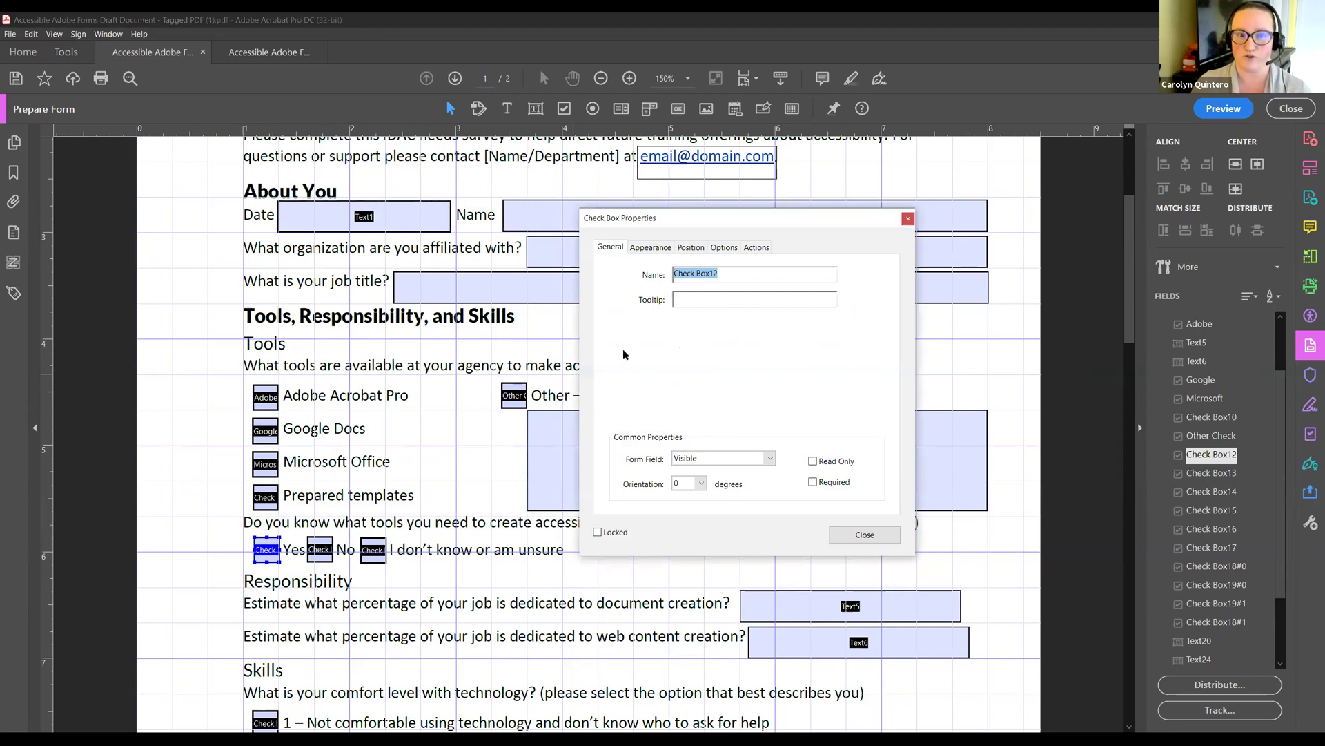
pyautogui.moveTo(729, 276); pyautogui.dragTo(670, 273)
pyautogui.write('Tools Yes')
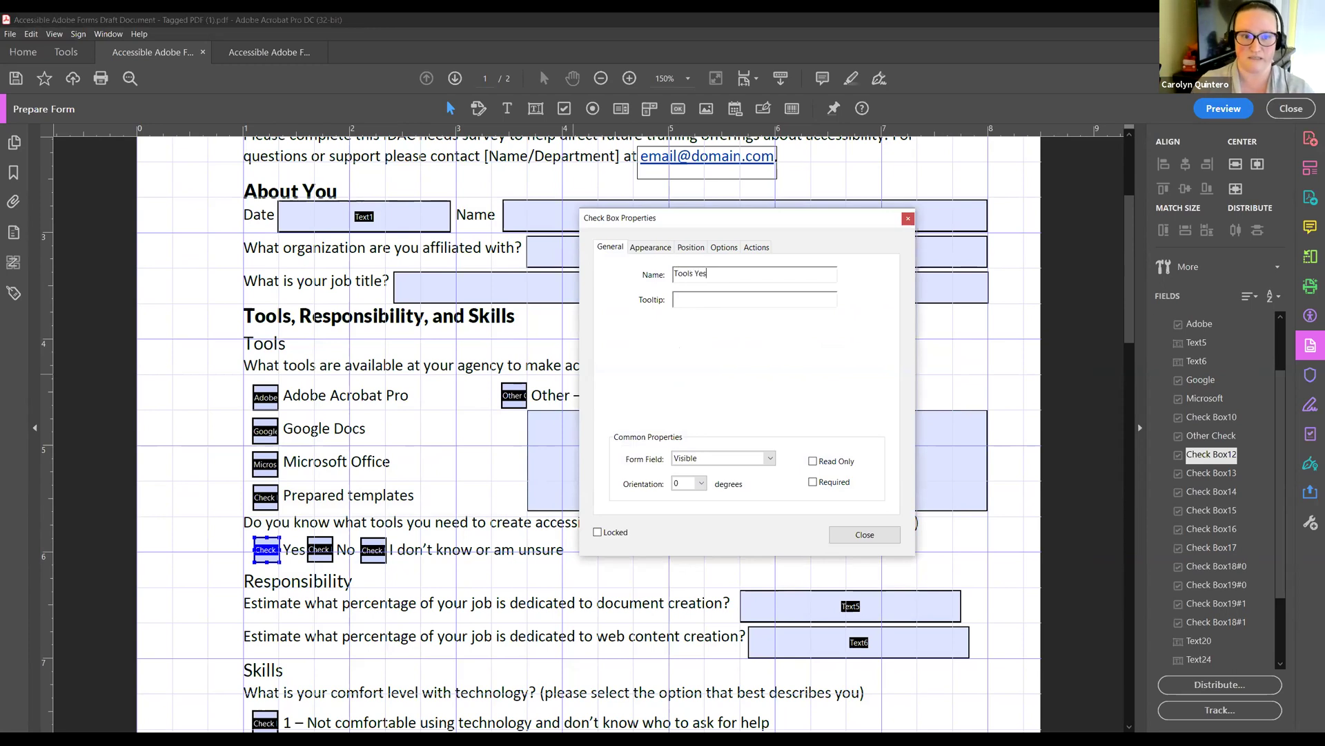
pyautogui.click(325, 549)
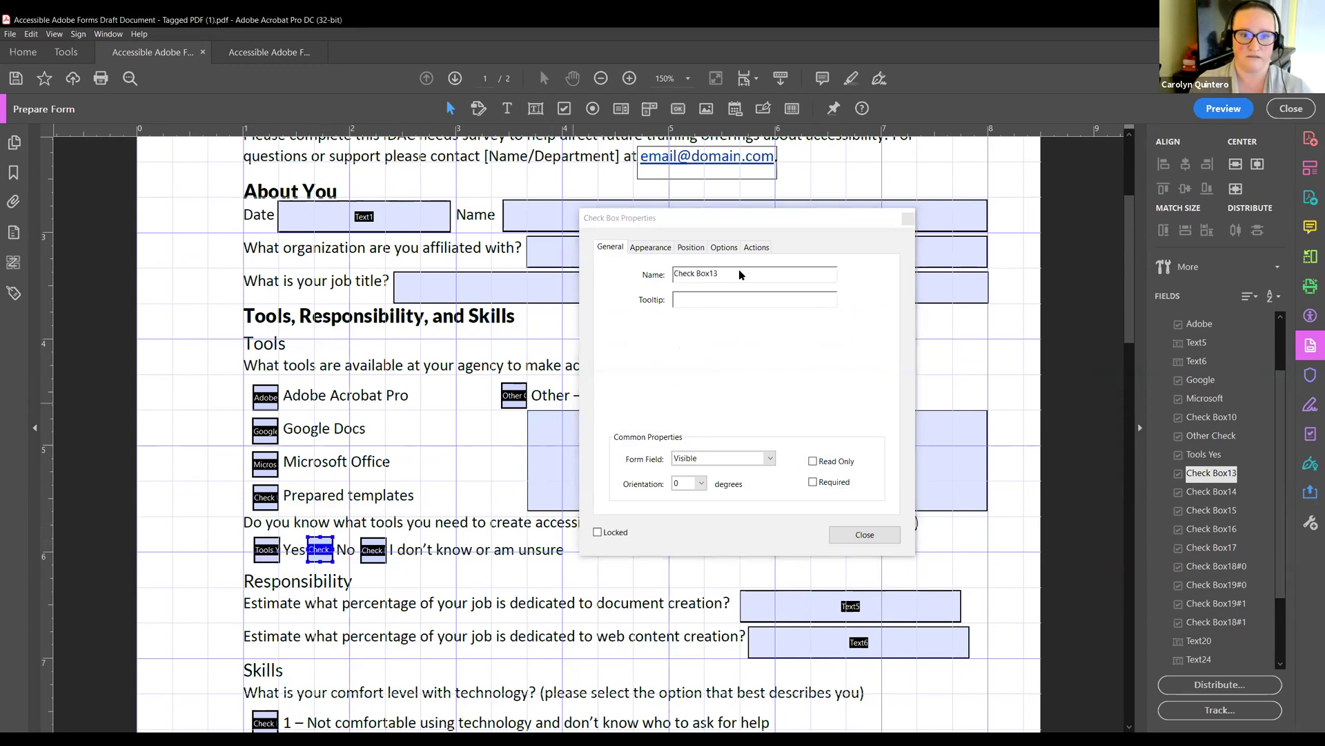
pyautogui.write('Tools No')
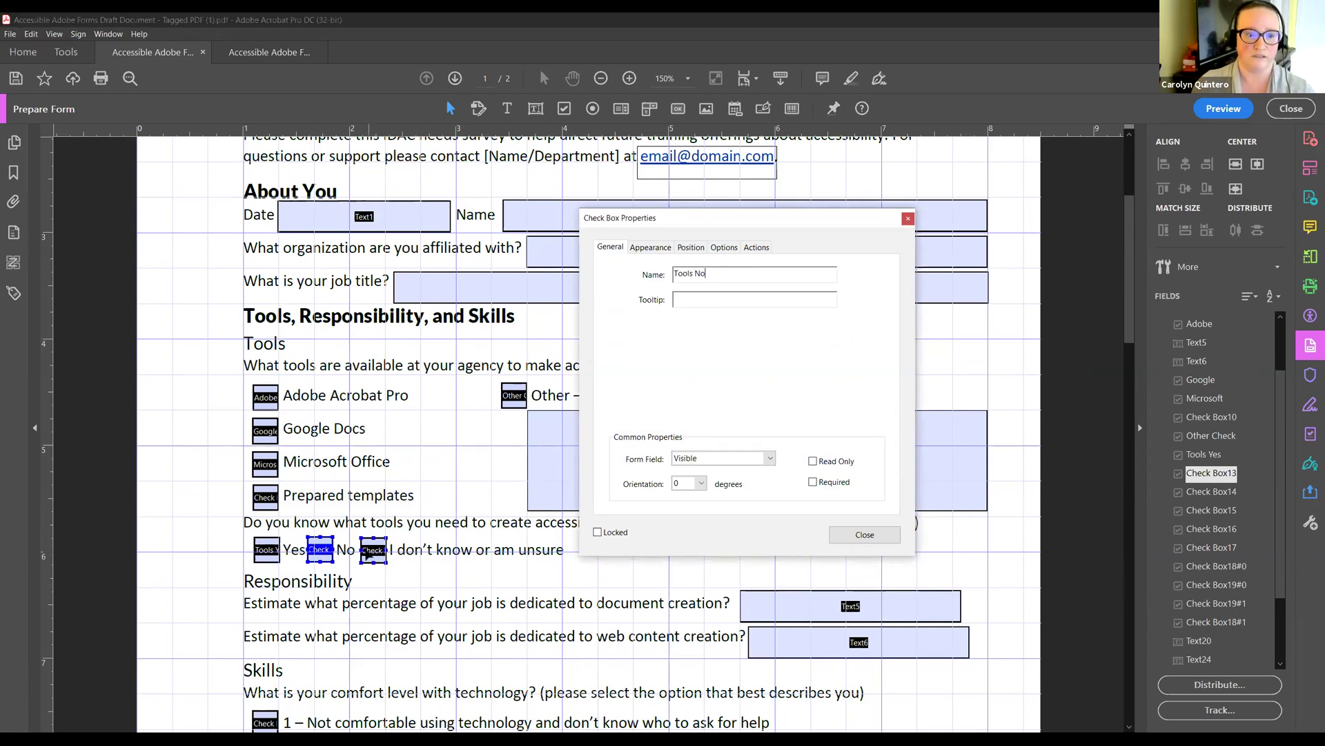
pyautogui.click(368, 551)
pyautogui.click(721, 271)
pyautogui.hotkey('ctrl', 'a')
pyautogui.write('Tools Unsure')
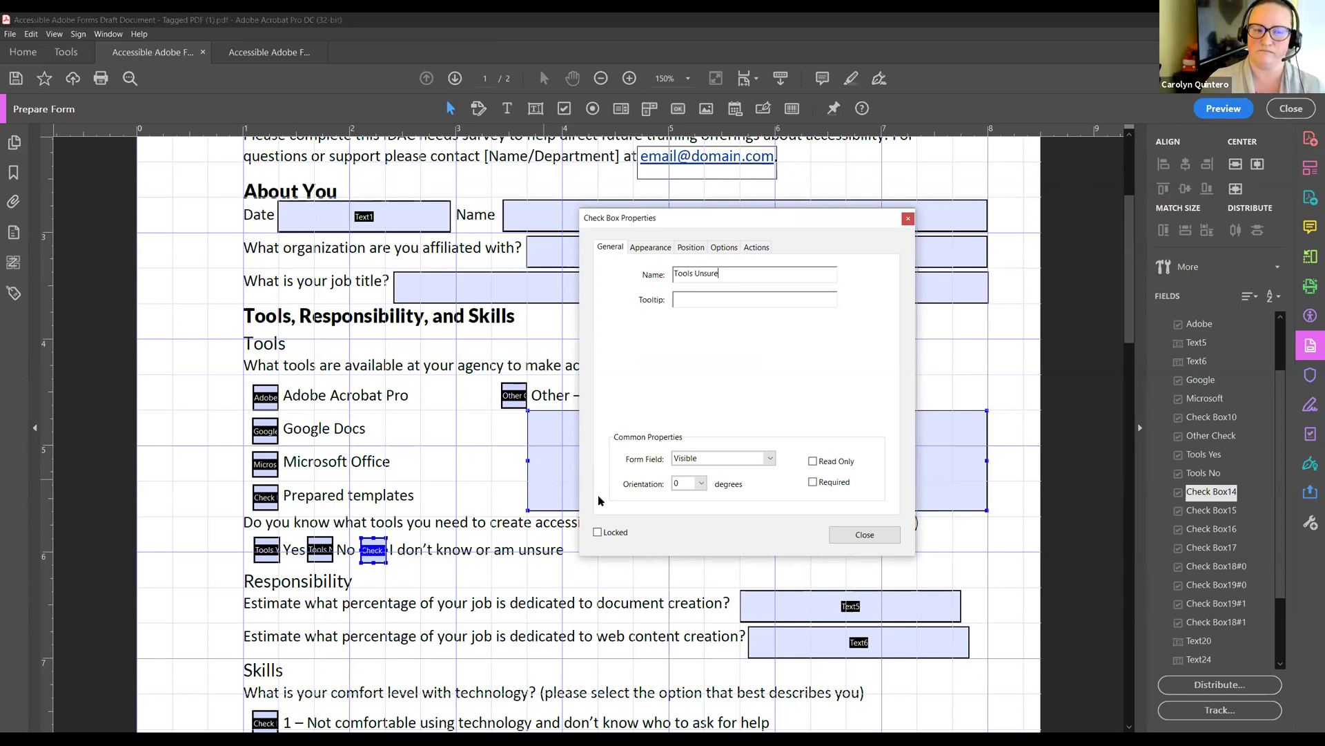
pyautogui.press('Return')
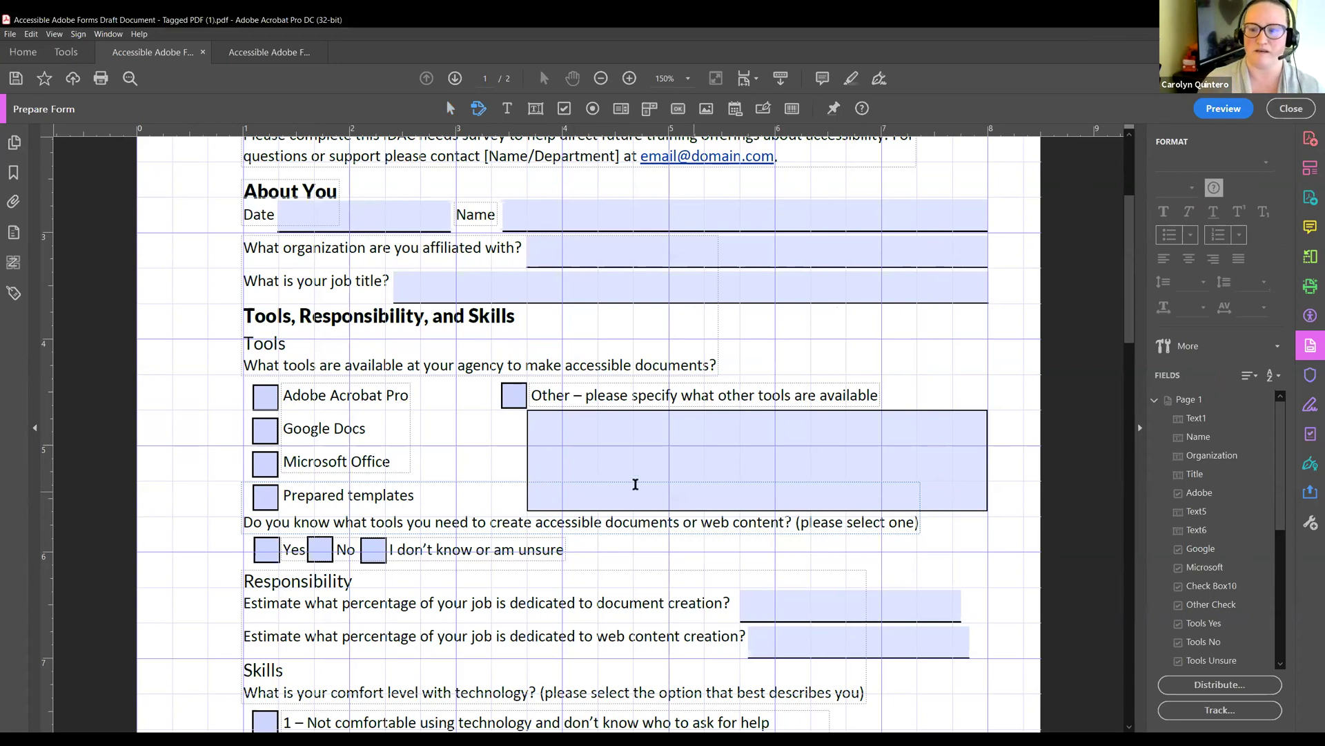
# In the Fields panel, move Text5 and Text6 below Tools No in the field order.
pyautogui.scroll(-1, 503, 483)
pyautogui.scroll(-2, 501, 482)
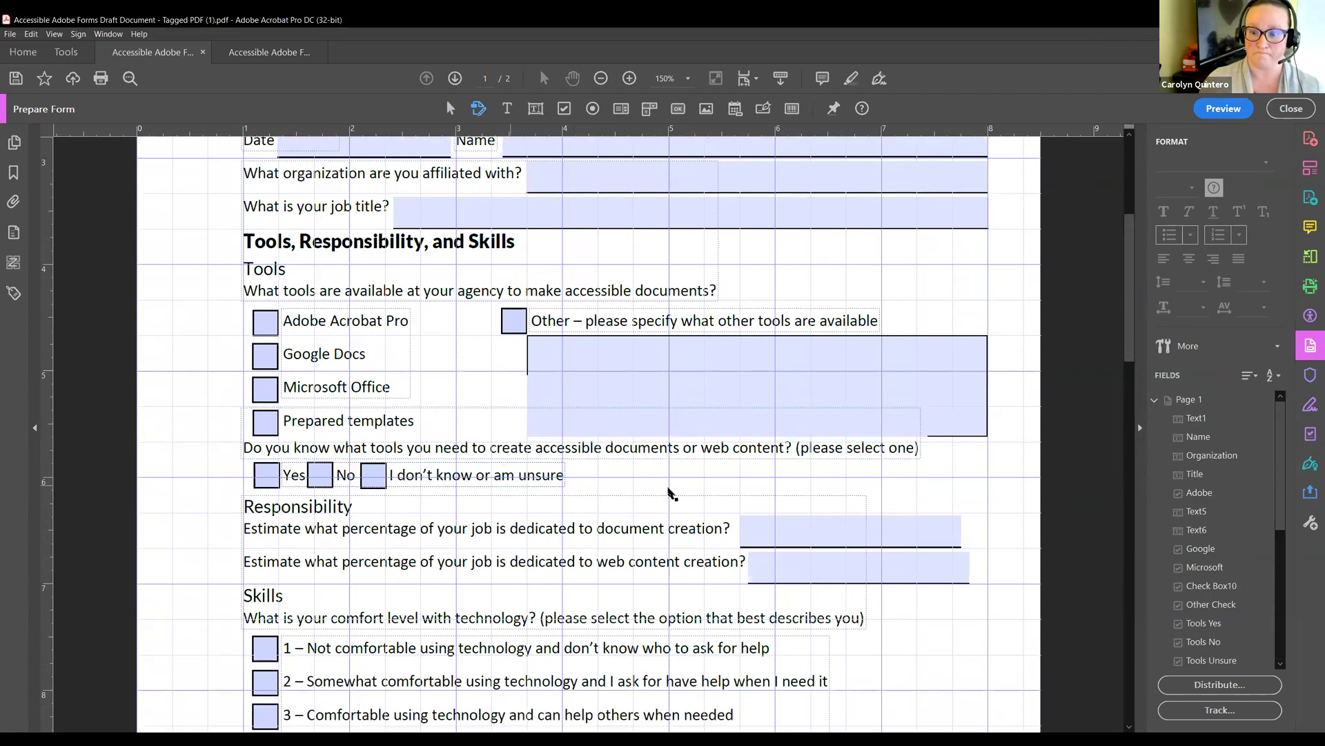
pyautogui.click(1196, 513)
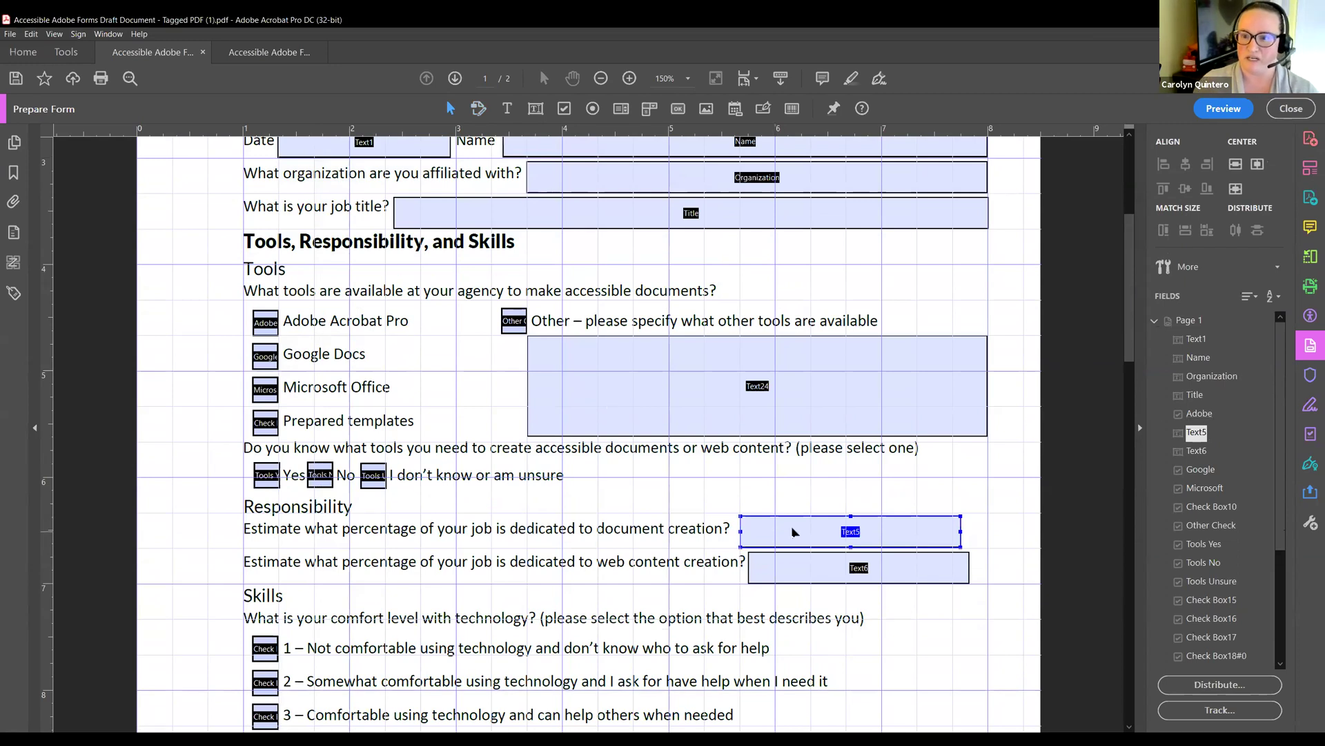
pyautogui.keyDown('shift'); pyautogui.click(1195, 452); pyautogui.keyUp('shift')
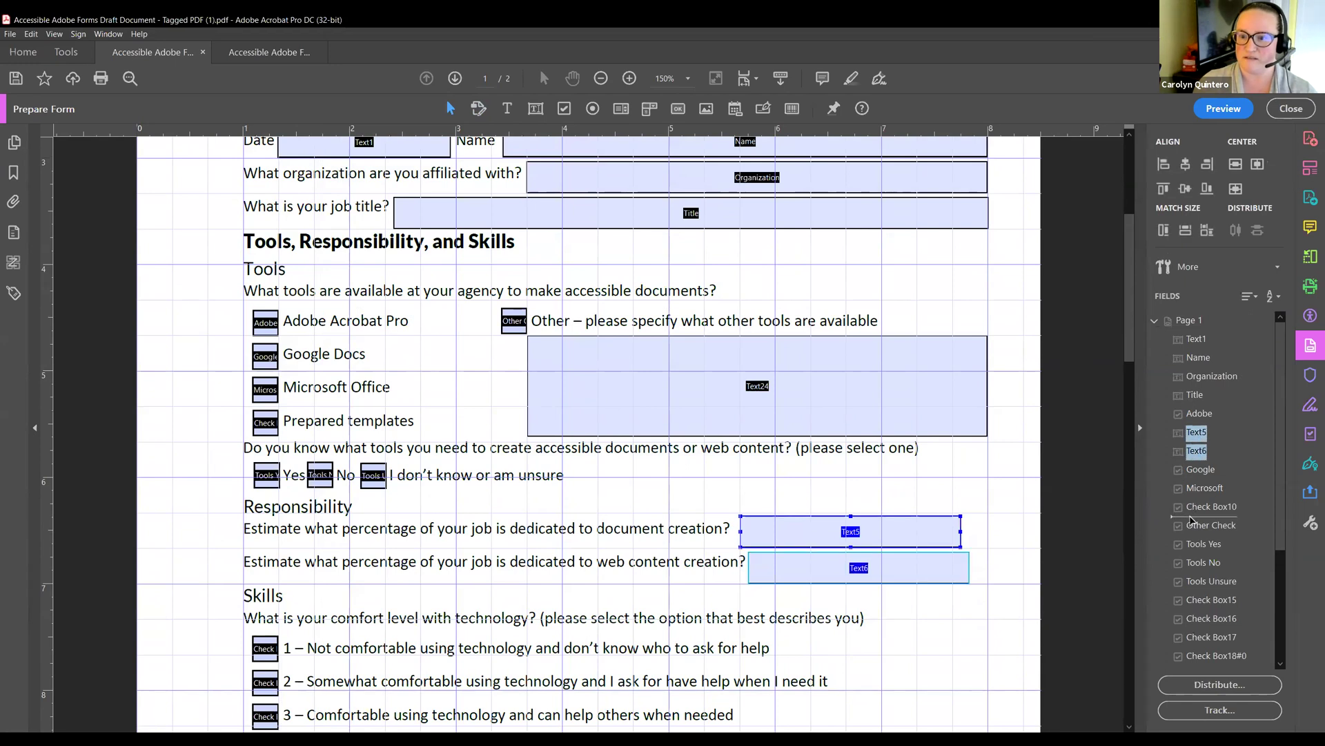
pyautogui.moveTo(1192, 541); pyautogui.dragTo(1194, 573)
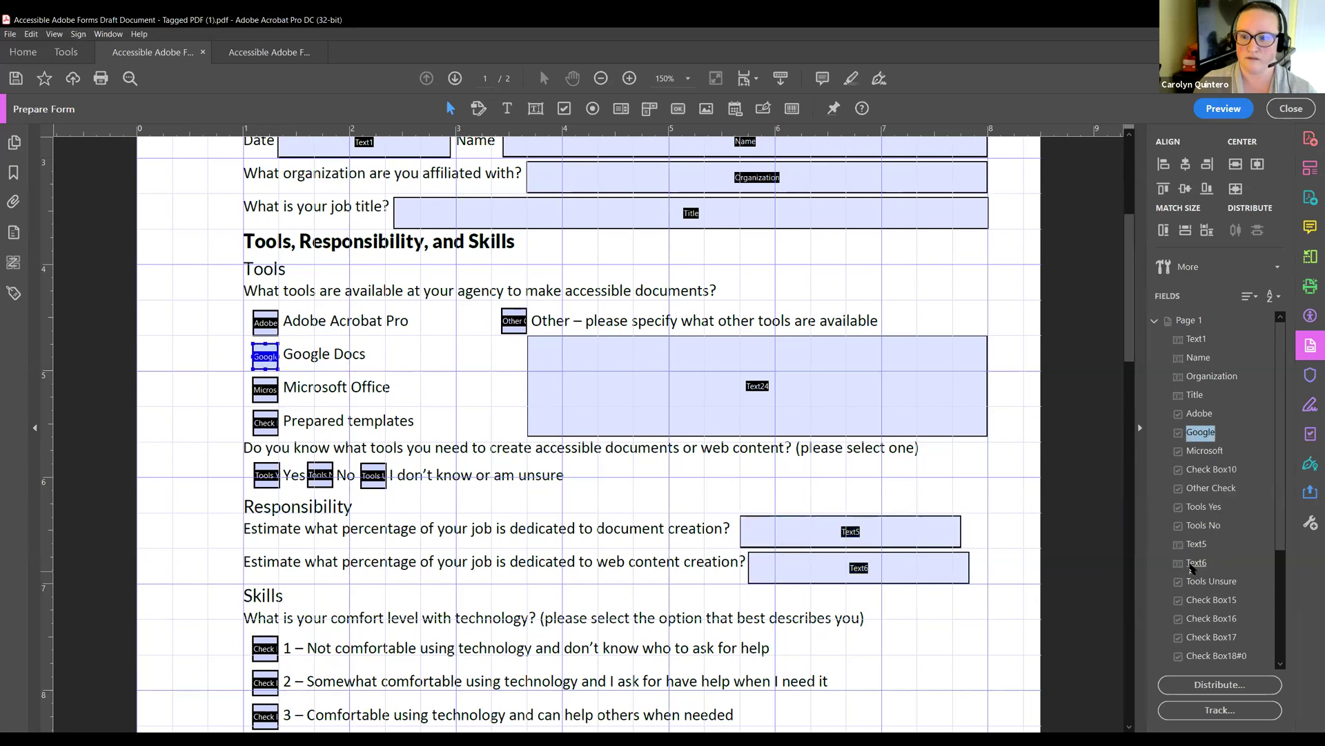
pyautogui.click(762, 523)
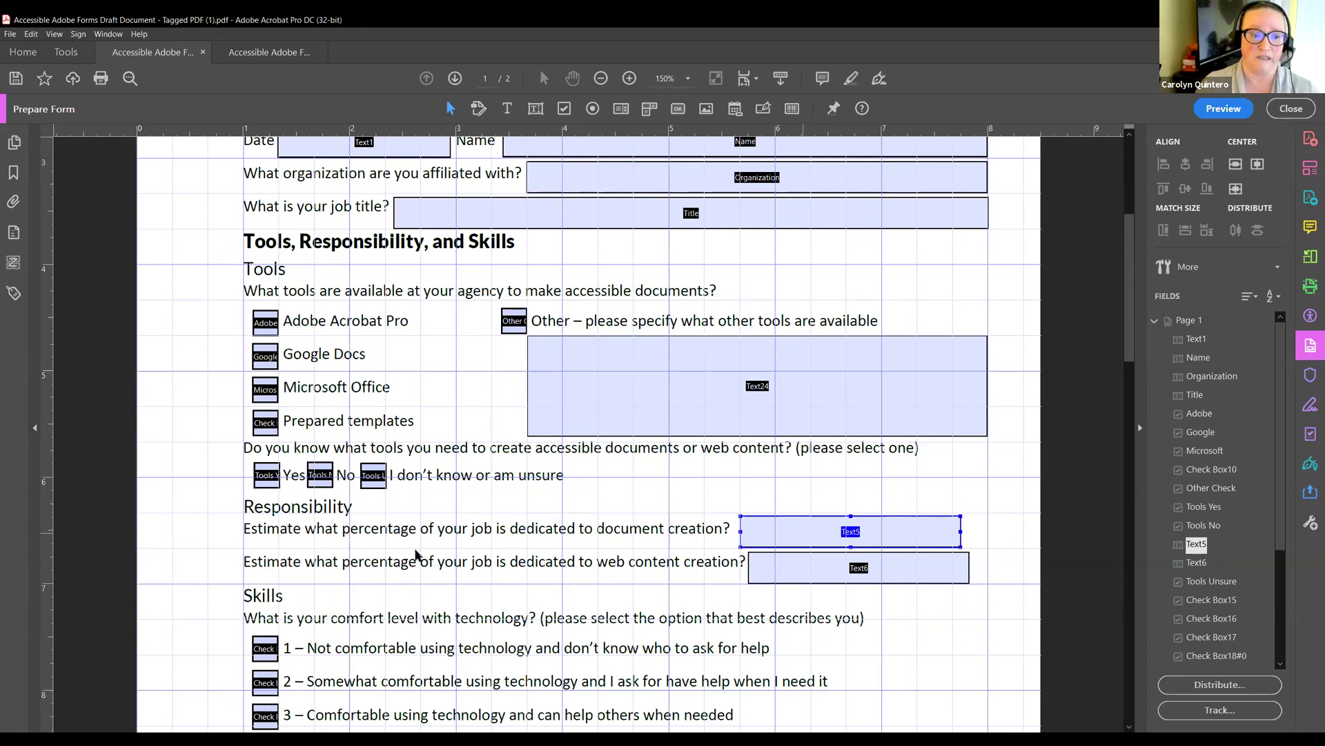
# Rename Text5 to 'Percent Doc' and Text6 to 'Percent Web', then close the properties.
pyautogui.doubleClick(792, 525)
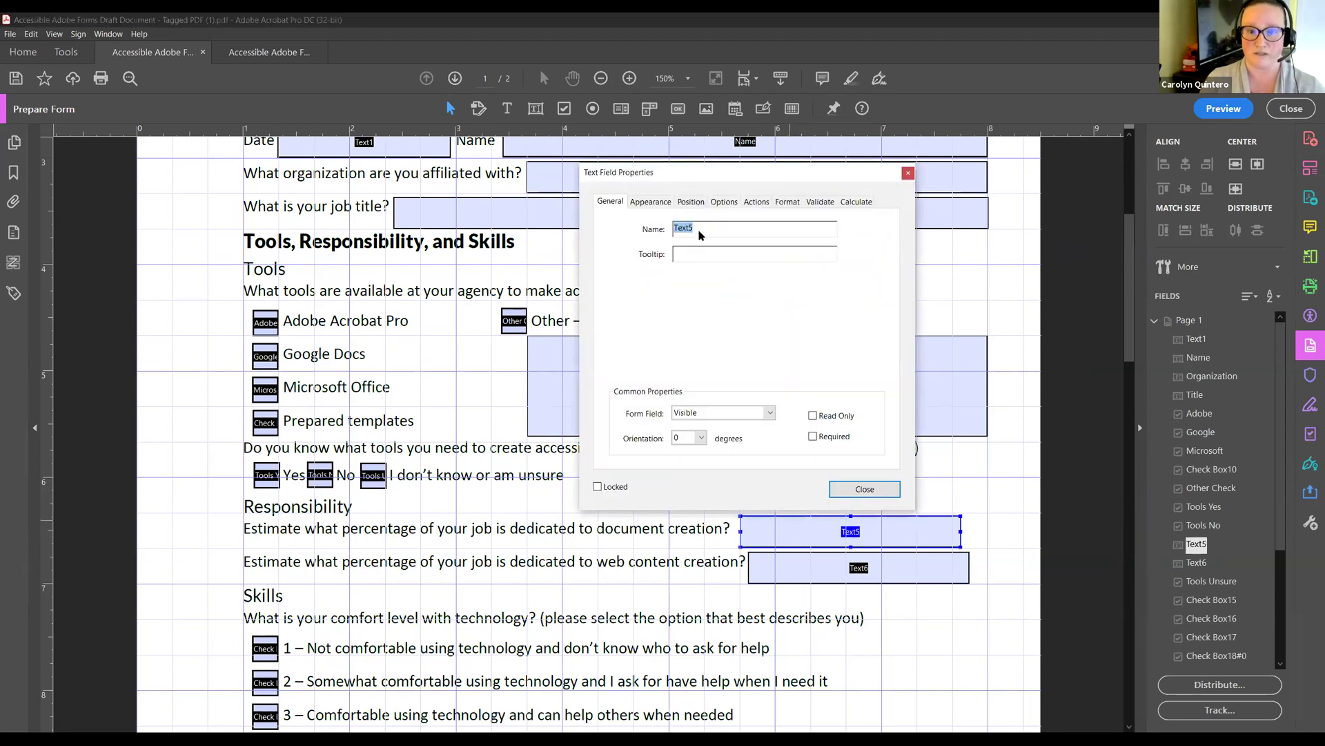
pyautogui.write('Per')
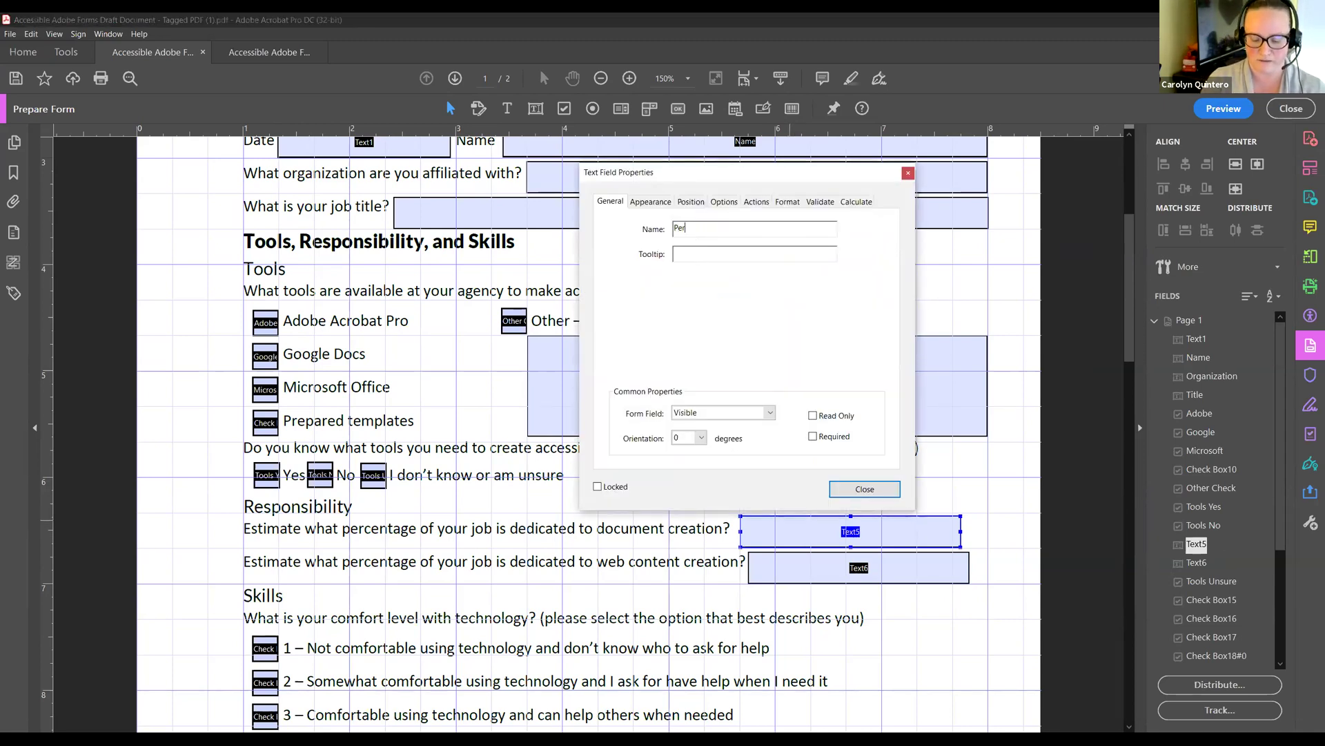
pyautogui.write('cent Doc')
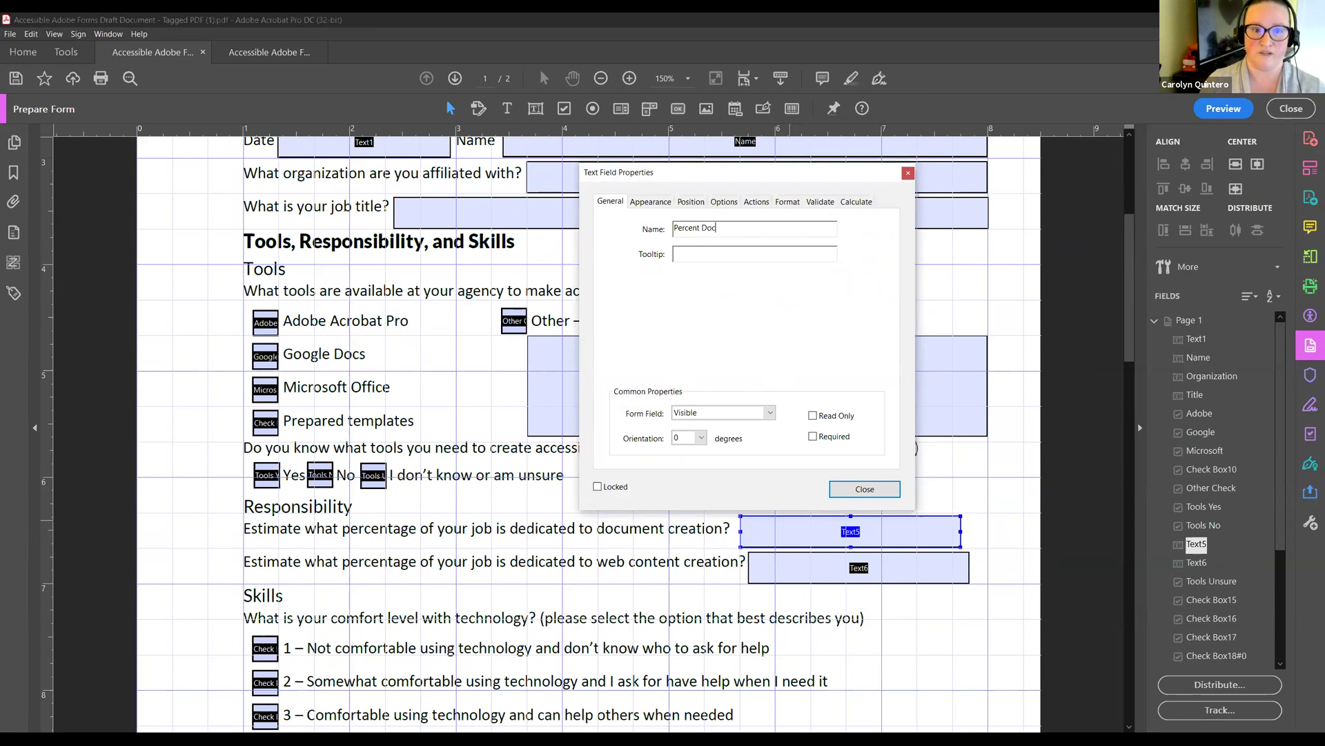
pyautogui.click(794, 559)
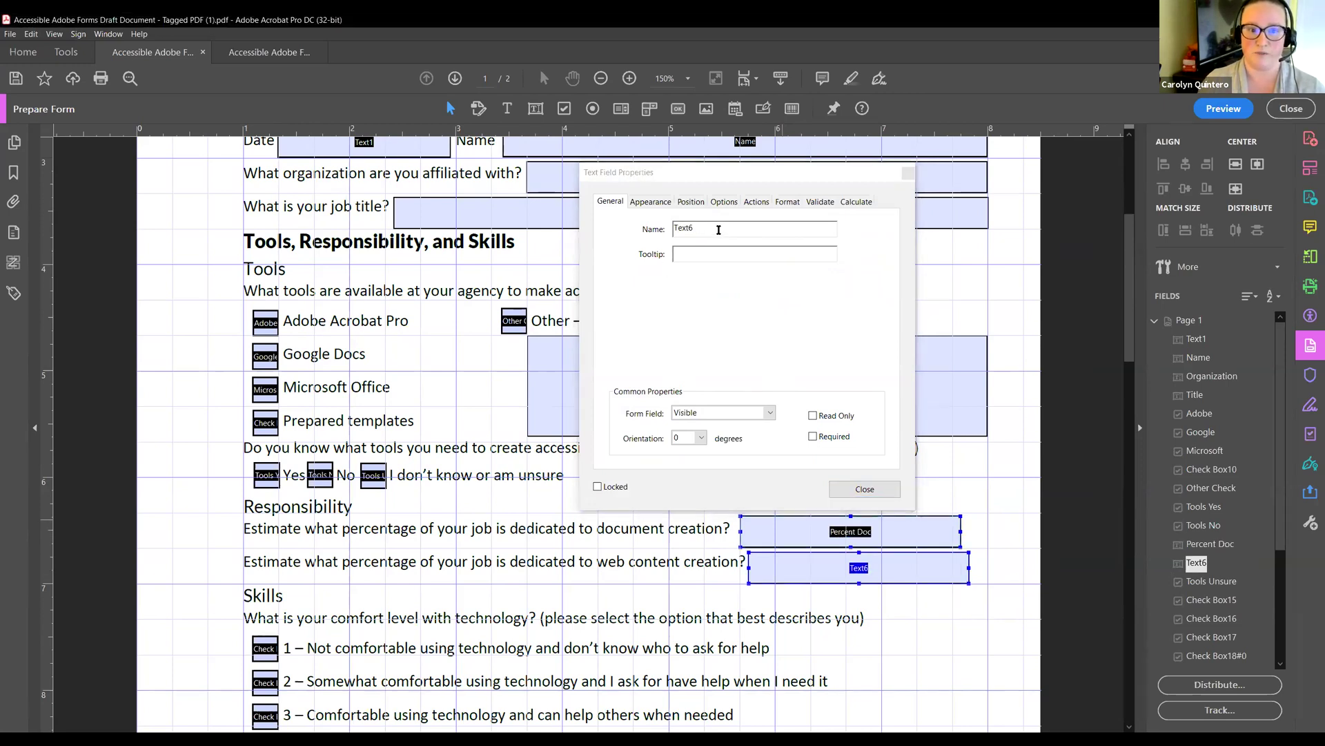
pyautogui.write('Percetn')
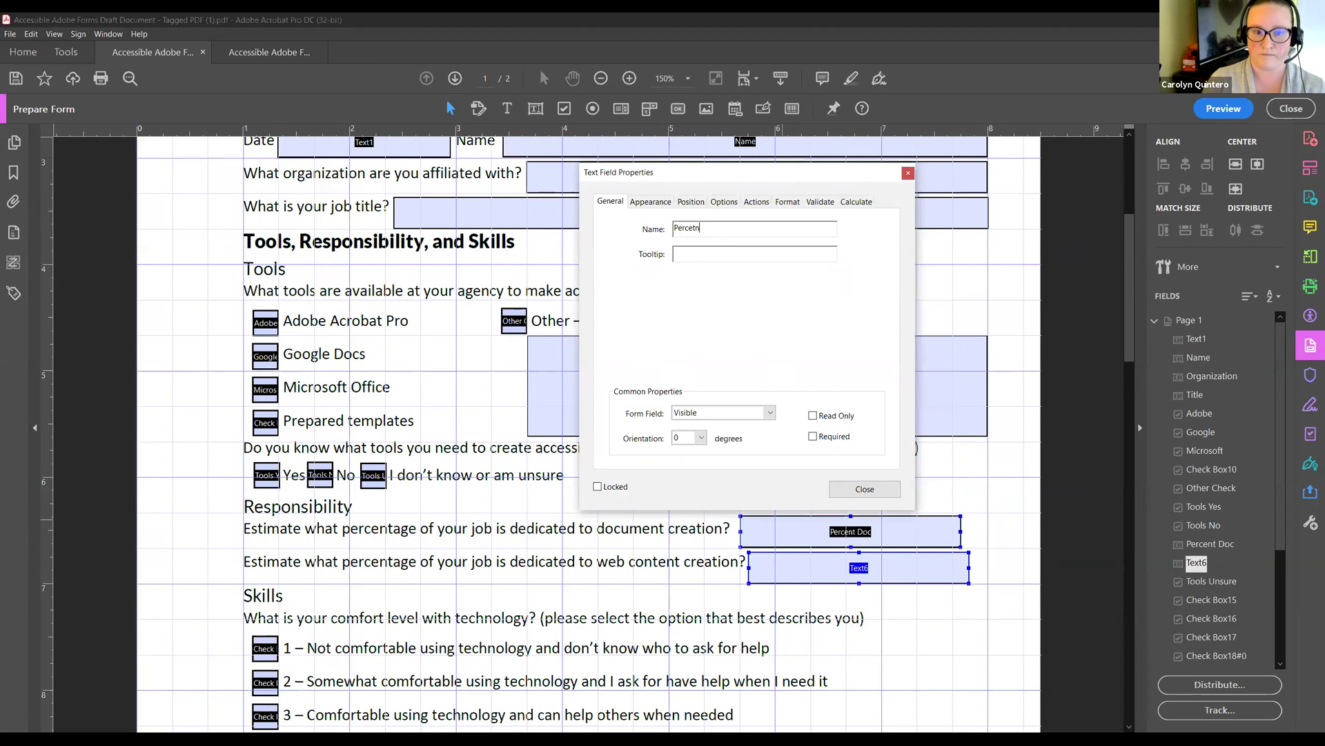
pyautogui.press('BackSpace')
pyautogui.press('BackSpace')
pyautogui.write('nt Web')
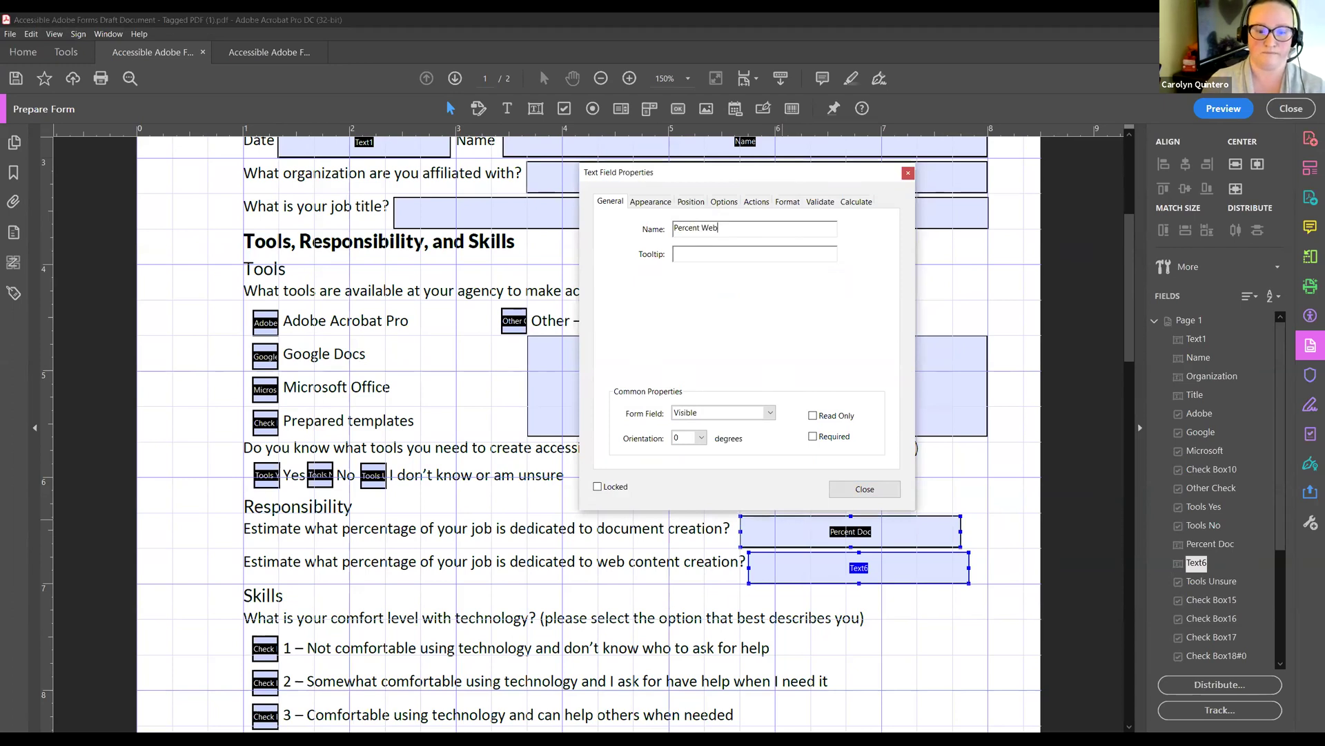
pyautogui.scroll(-1, 520, 278)
pyautogui.scroll(-3, 520, 278)
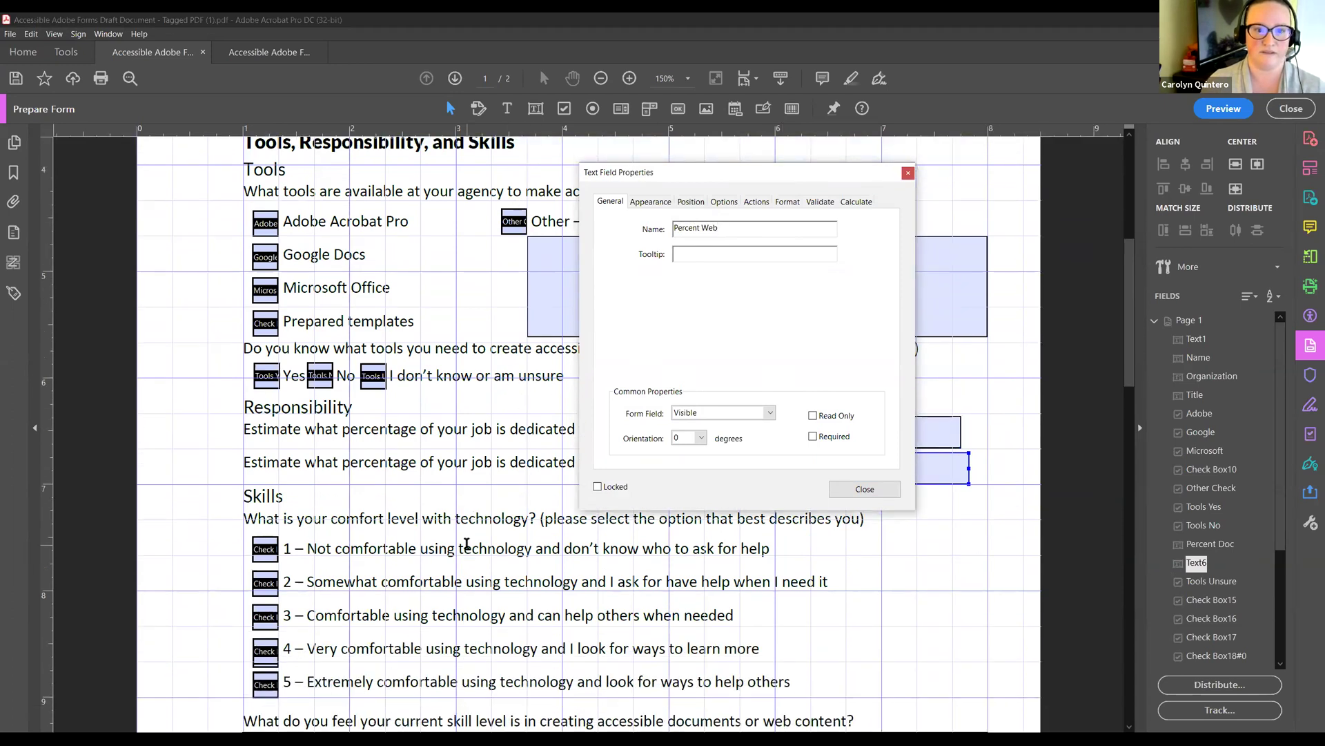
pyautogui.click(269, 475)
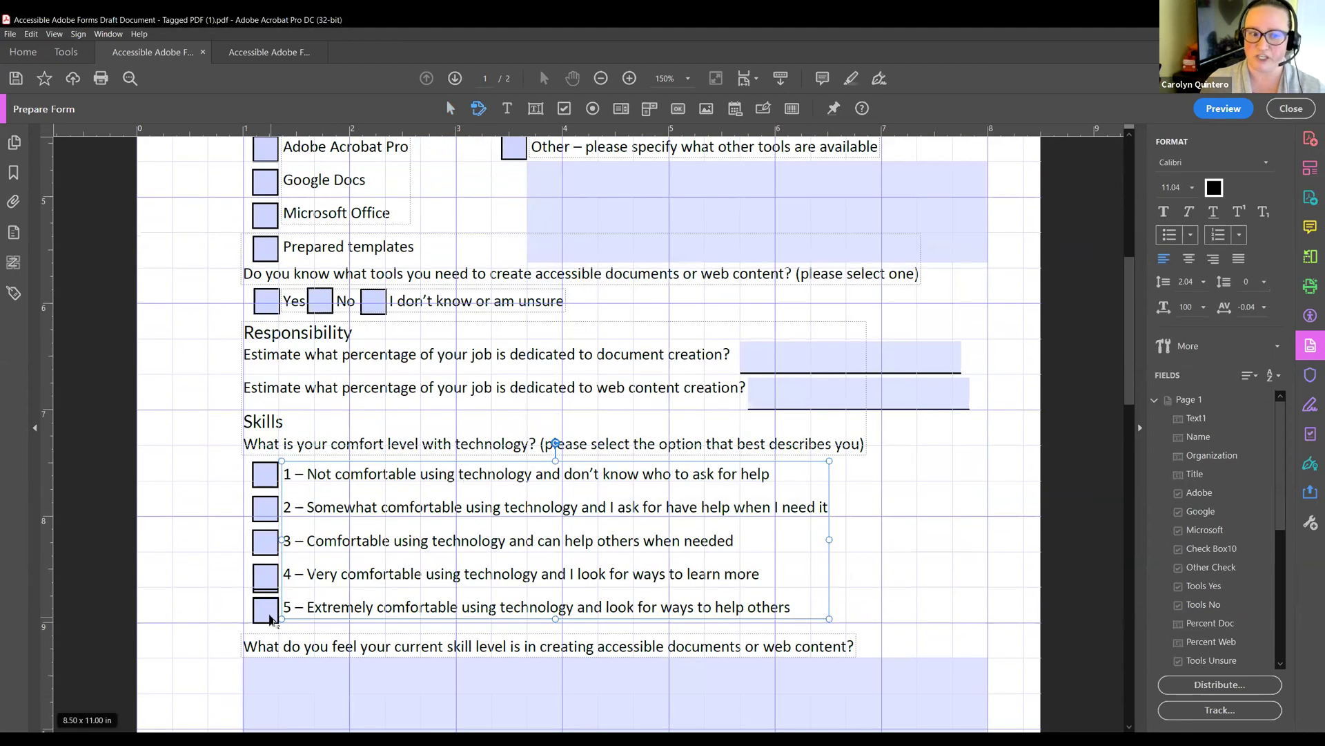
# Name the first two comfort-level checkboxes 'Not Comfortable' and 'Somewhat comfortable'.
pyautogui.doubleClick(269, 474)
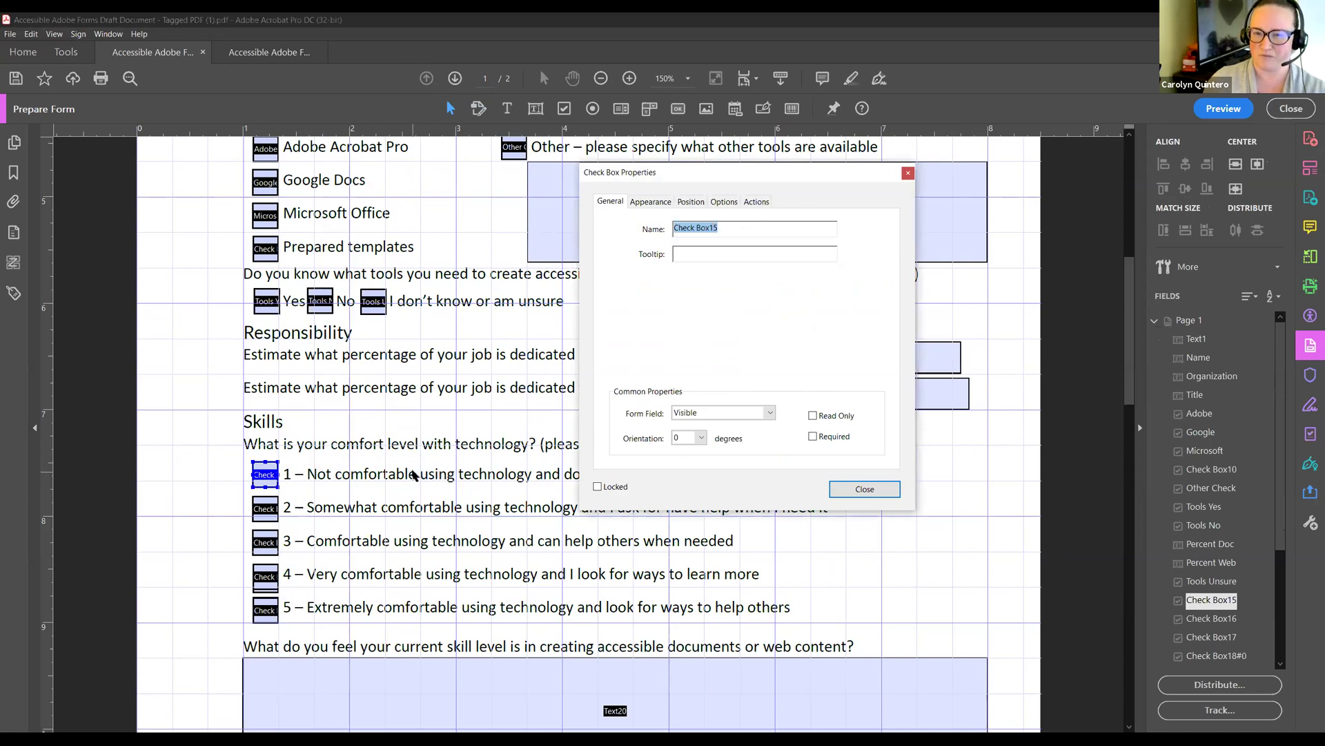
pyautogui.moveTo(719, 228); pyautogui.dragTo(668, 228)
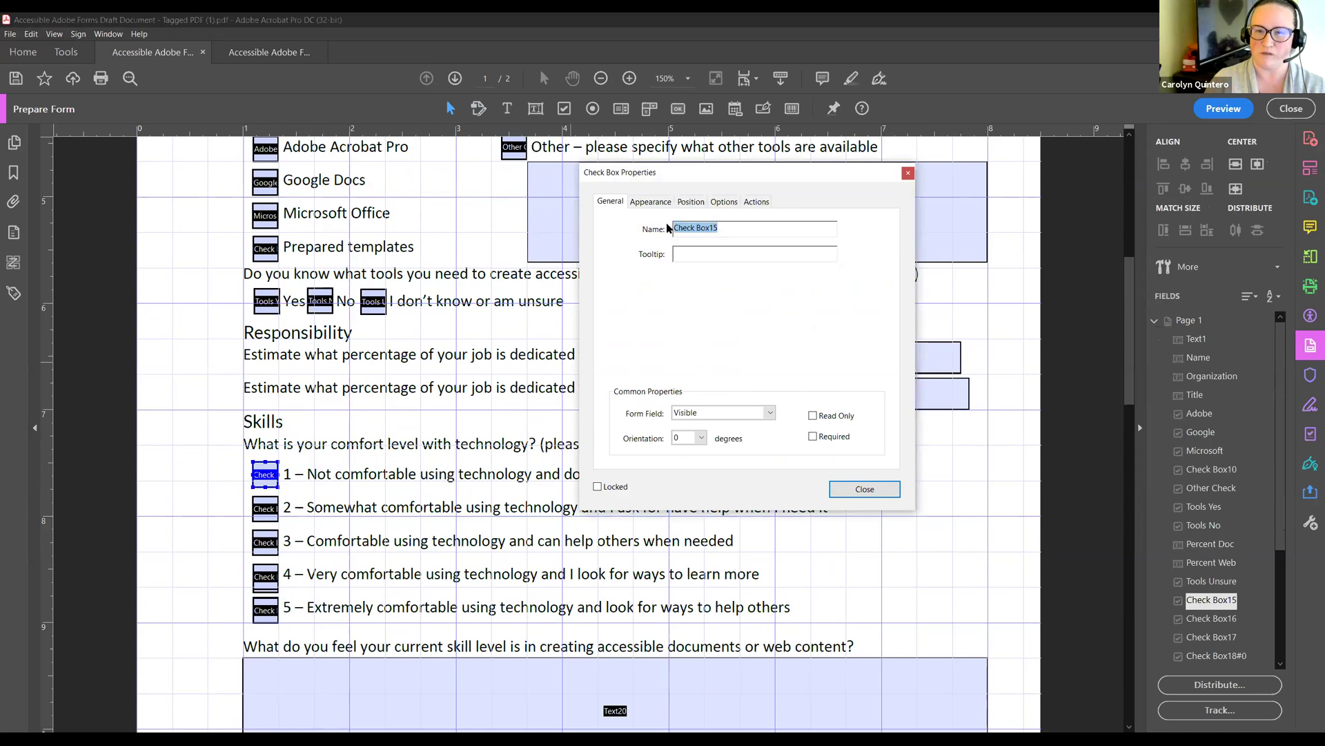
pyautogui.write('NOt')
pyautogui.press('BackSpace')
pyautogui.press('BackSpace')
pyautogui.write('ot Comfort')
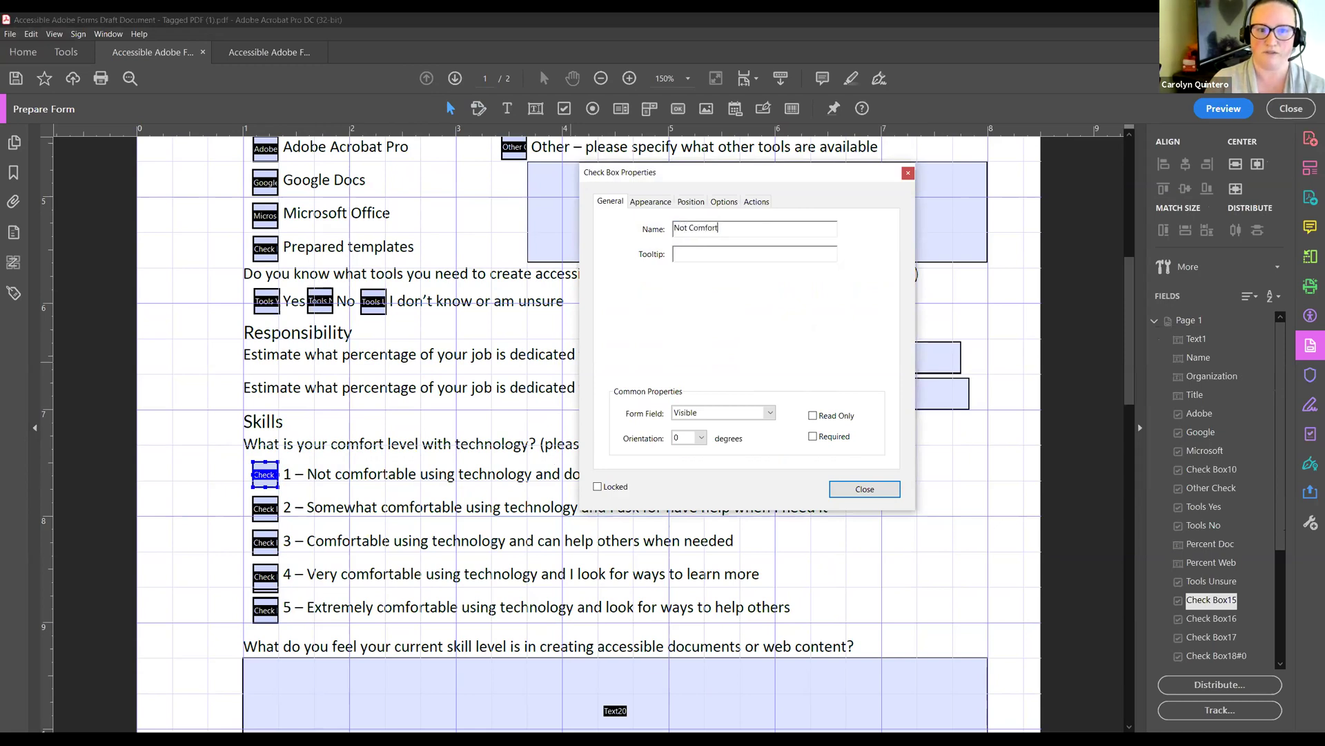
pyautogui.write('able')
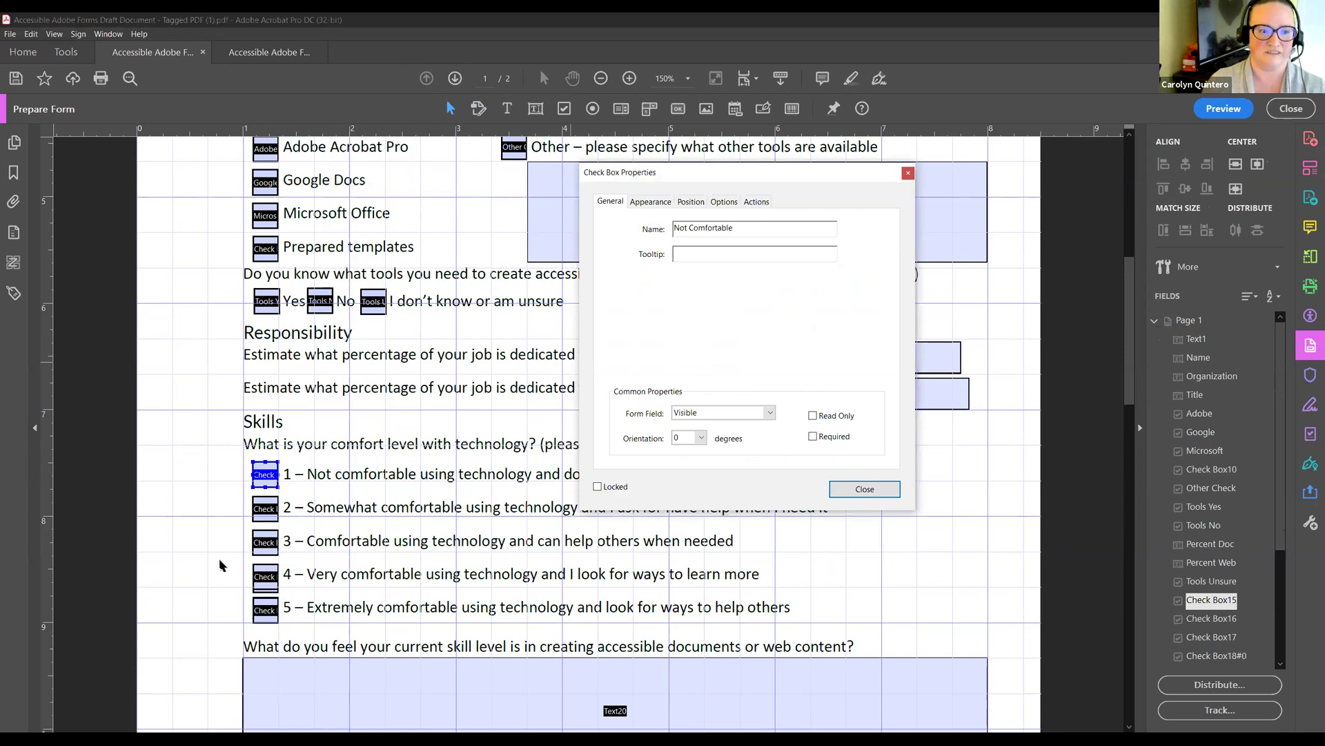
pyautogui.click(271, 512)
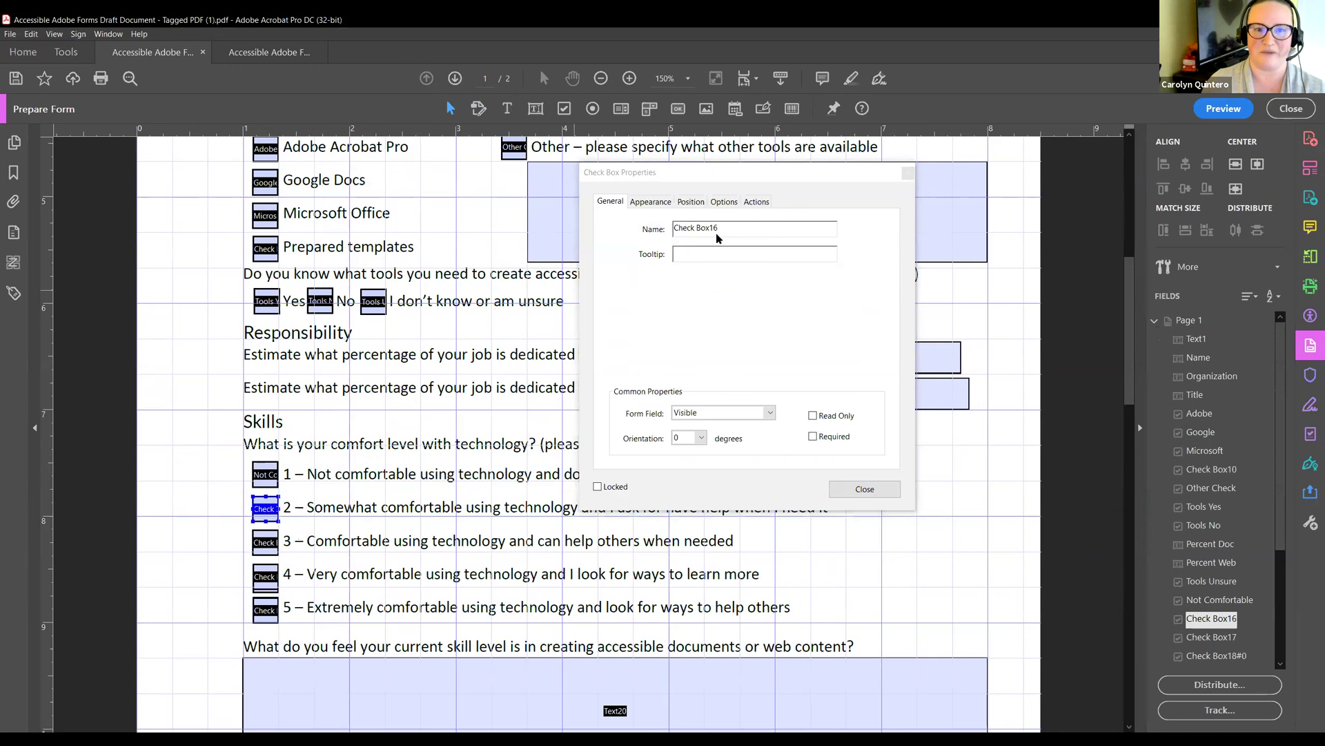
pyautogui.click(727, 221)
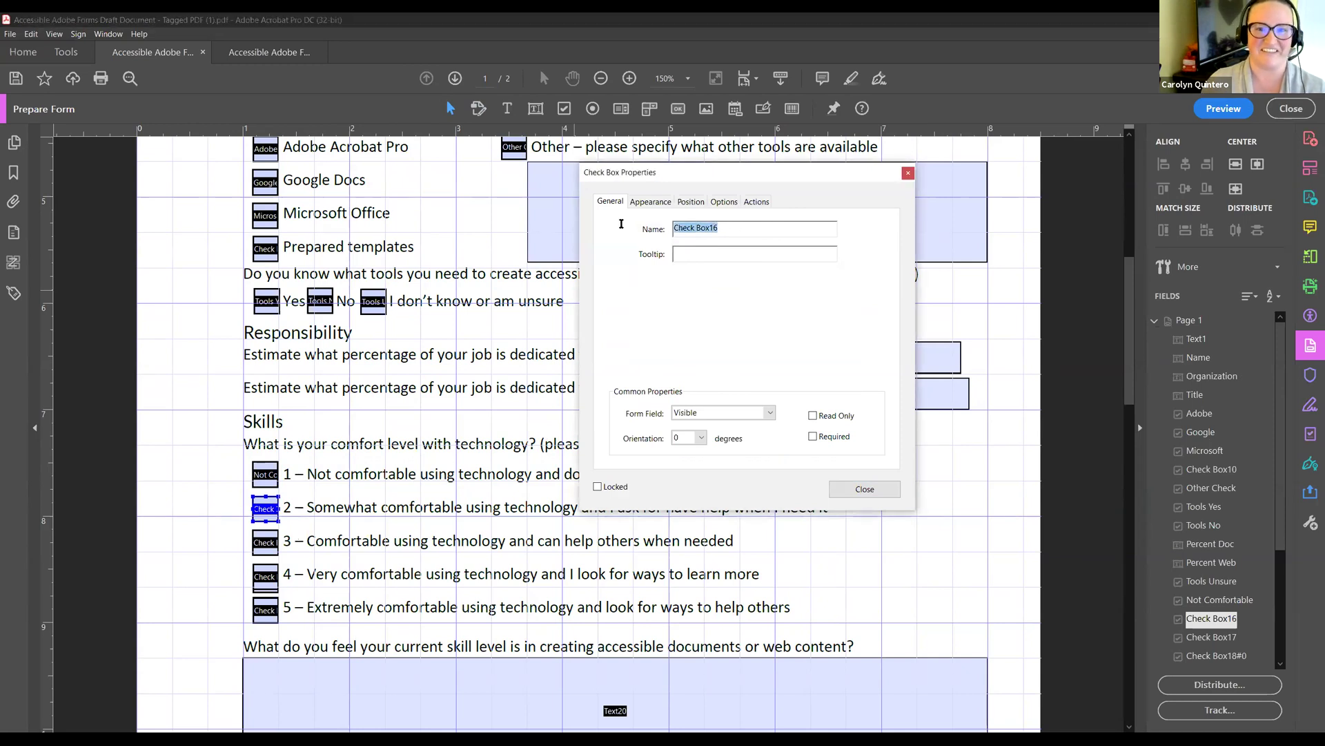
pyautogui.write('Somew')
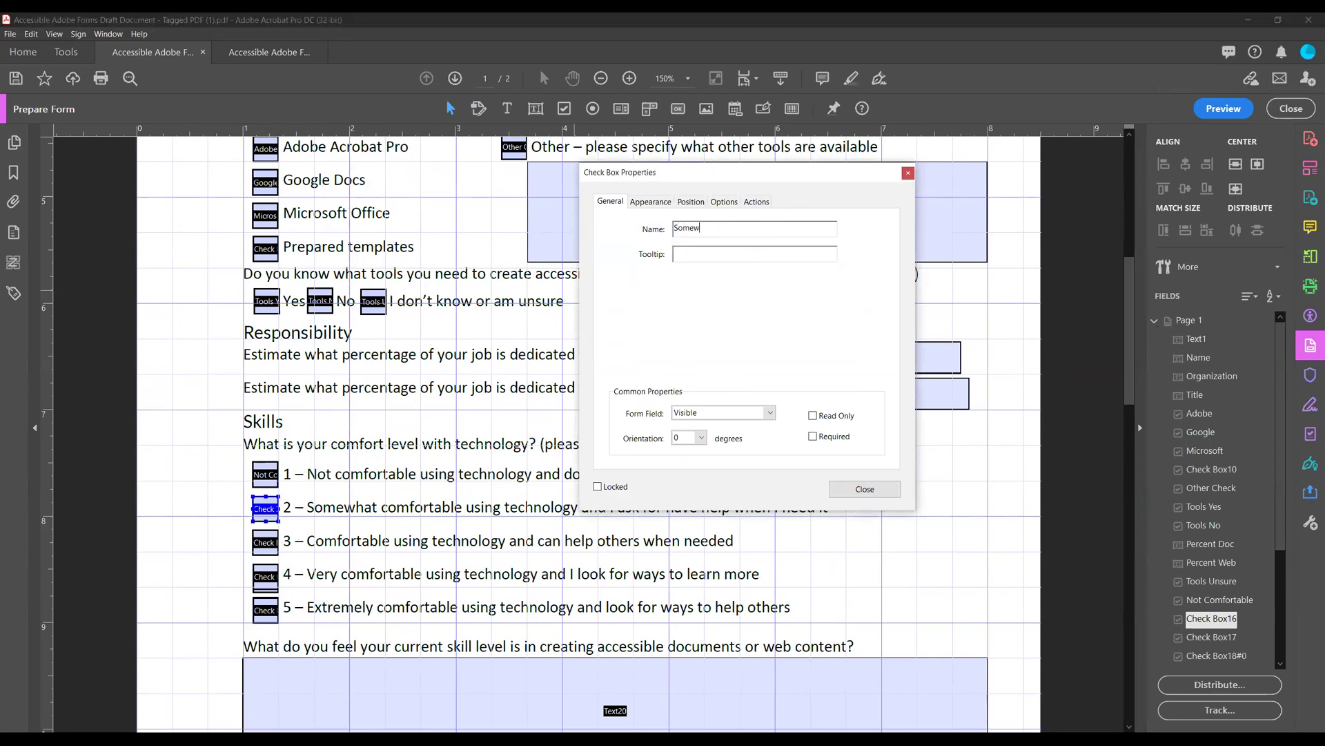
pyautogui.write('hat comfortable')
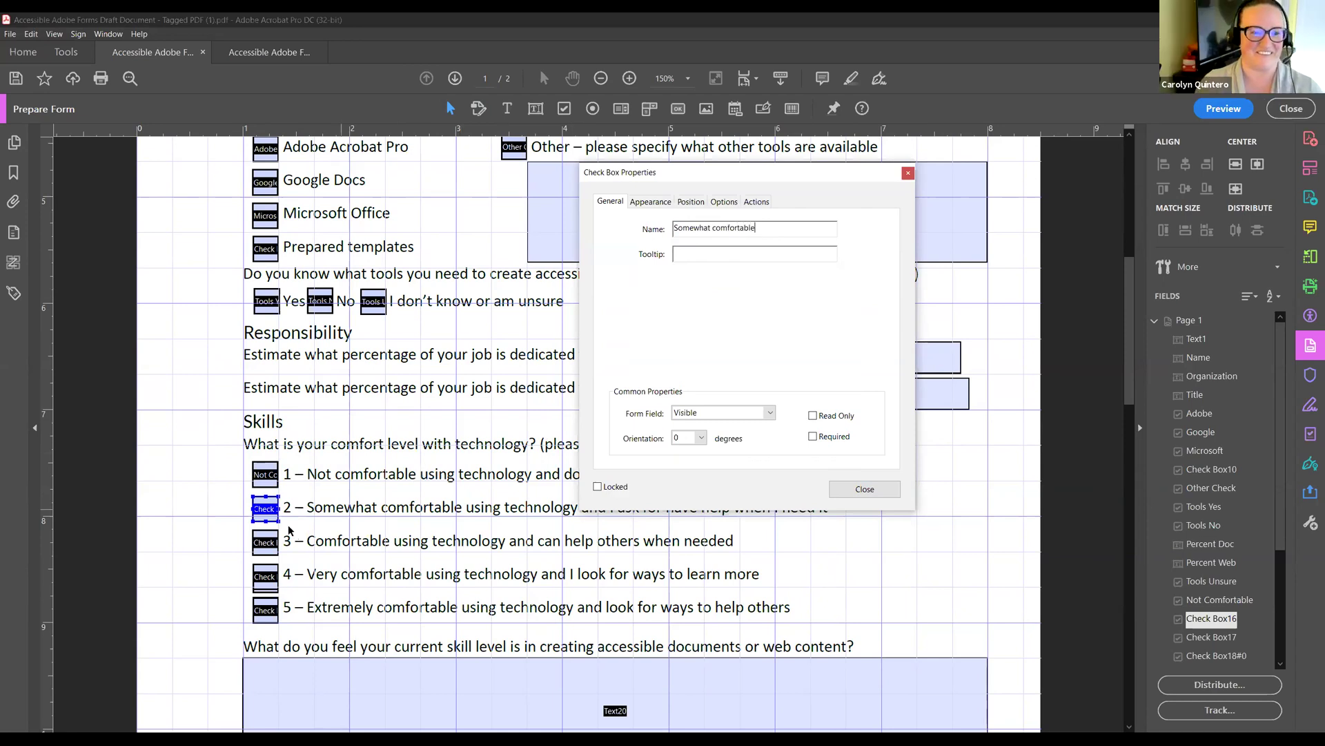
# Name the remaining three checkboxes 'Comfortable', 'Very Comfortable' and 'Extremely Comfortable'.
pyautogui.click(263, 546)
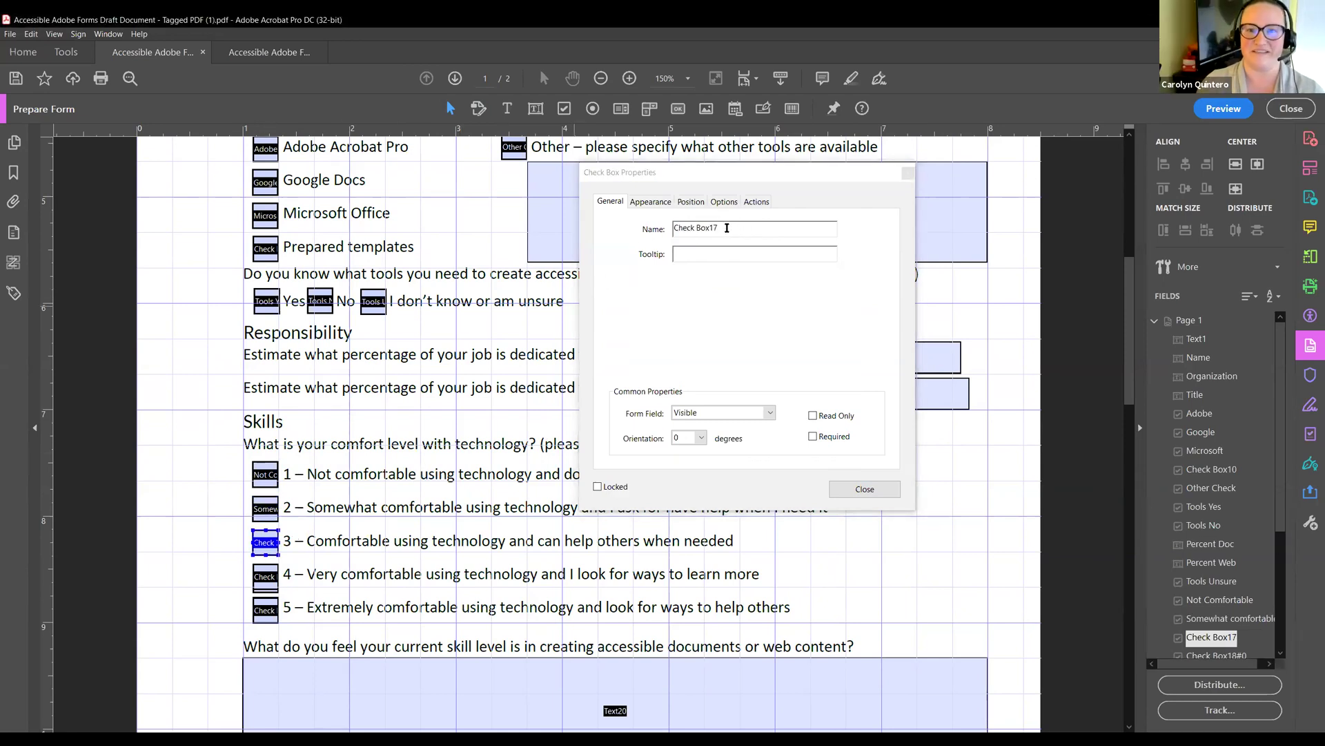
pyautogui.write('Com')
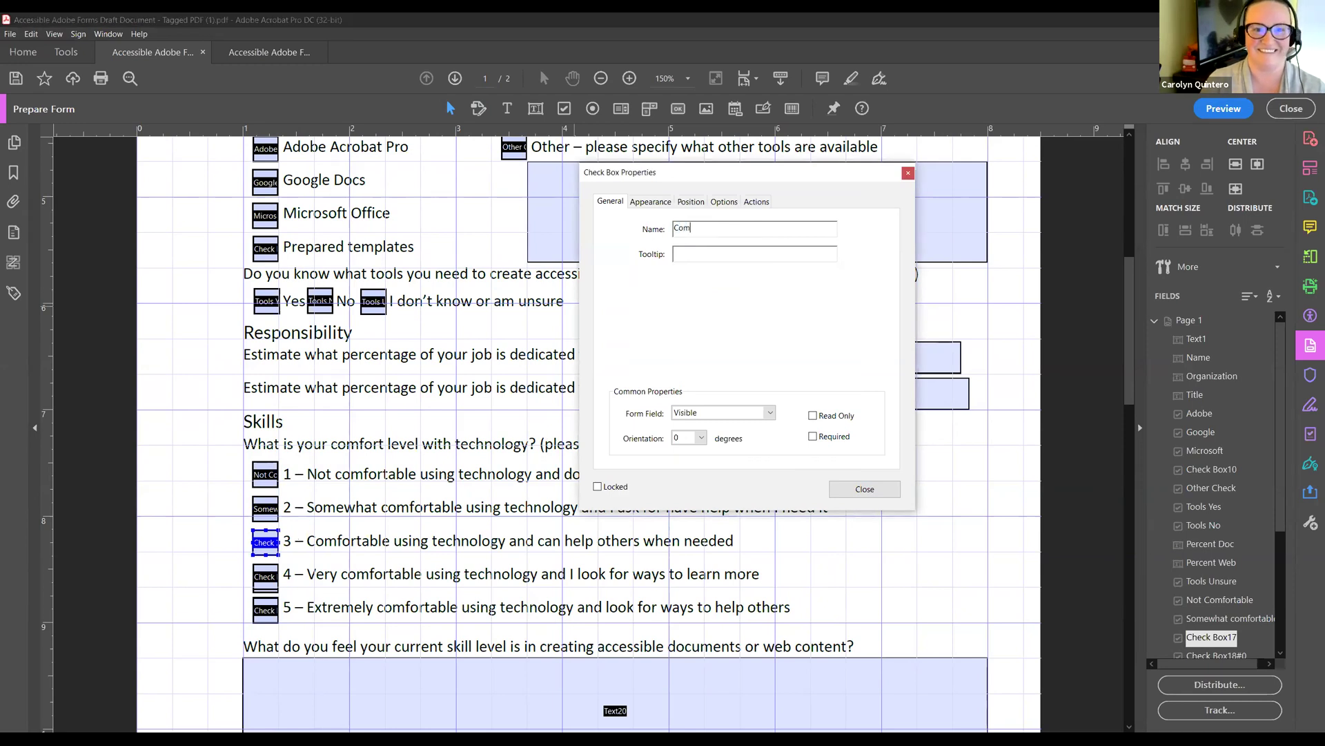
pyautogui.write('fortable')
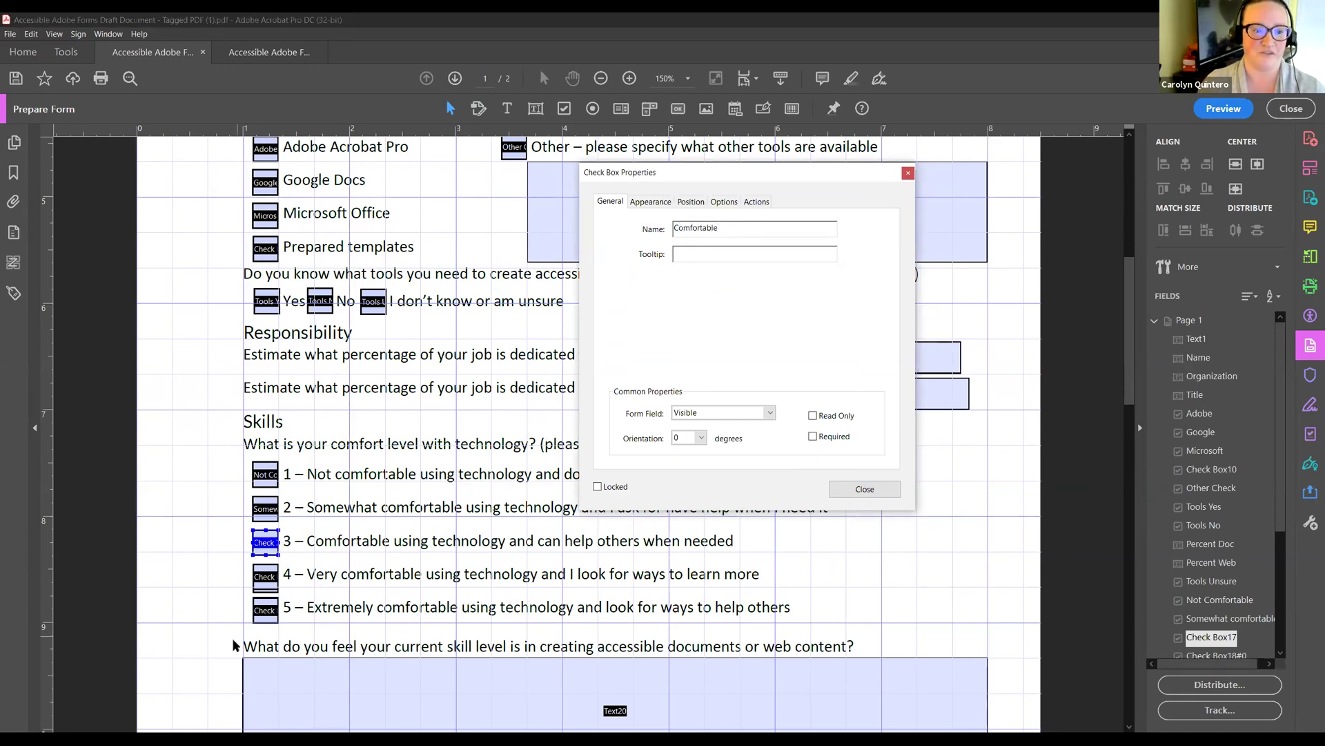
pyautogui.click(261, 577)
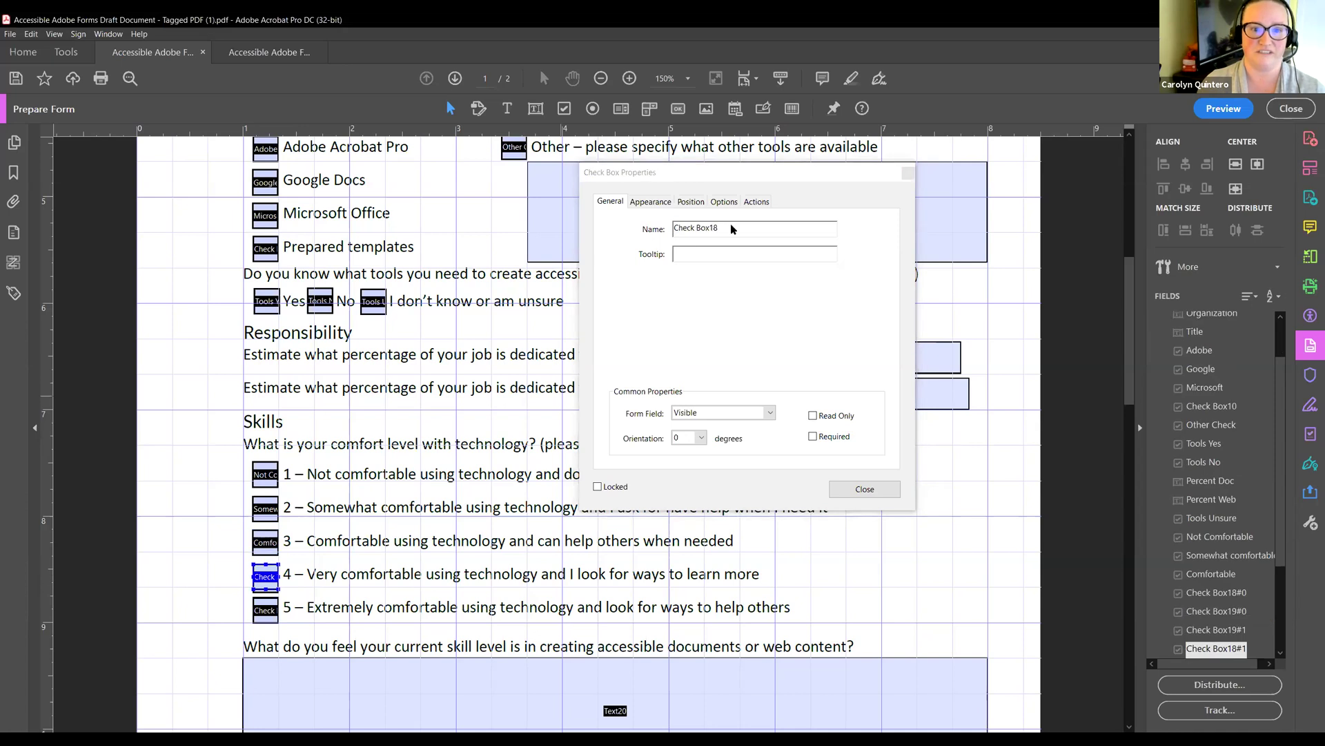
pyautogui.click(730, 228)
pyautogui.write('Very Comfortable')
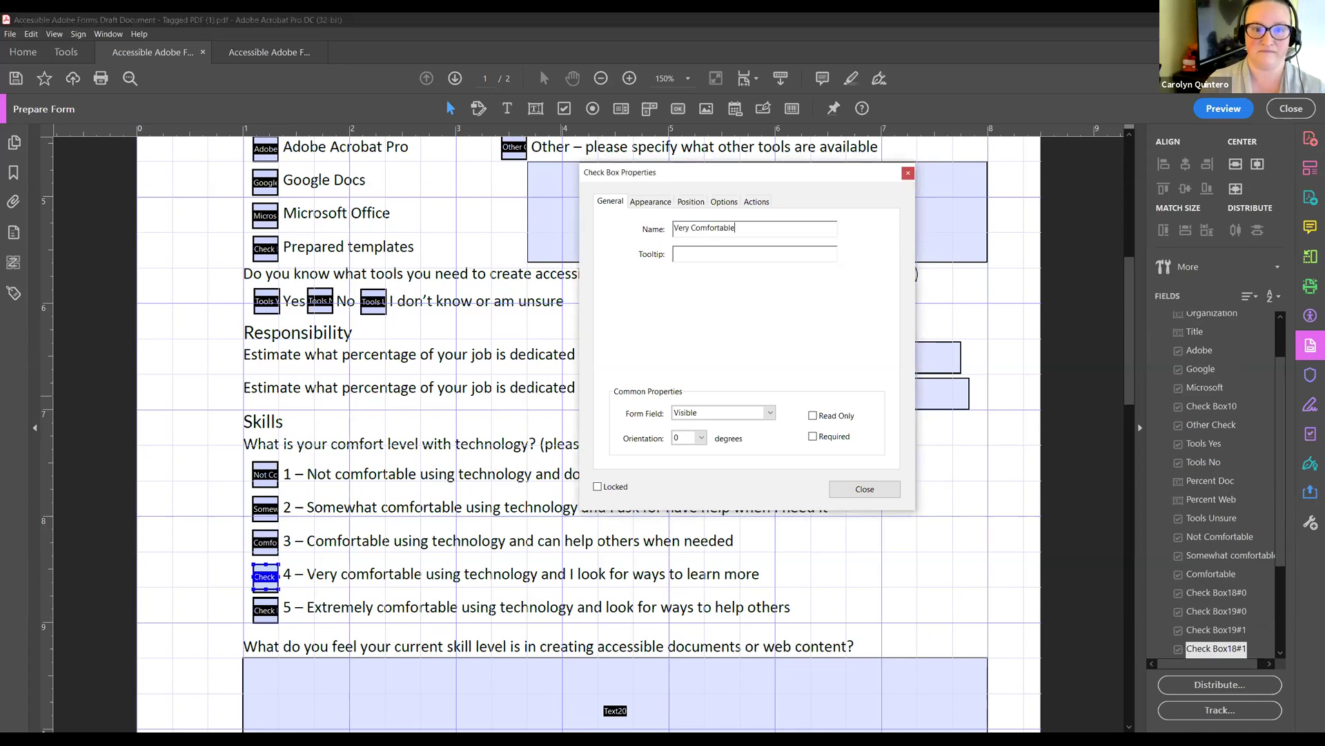
pyautogui.click(264, 608)
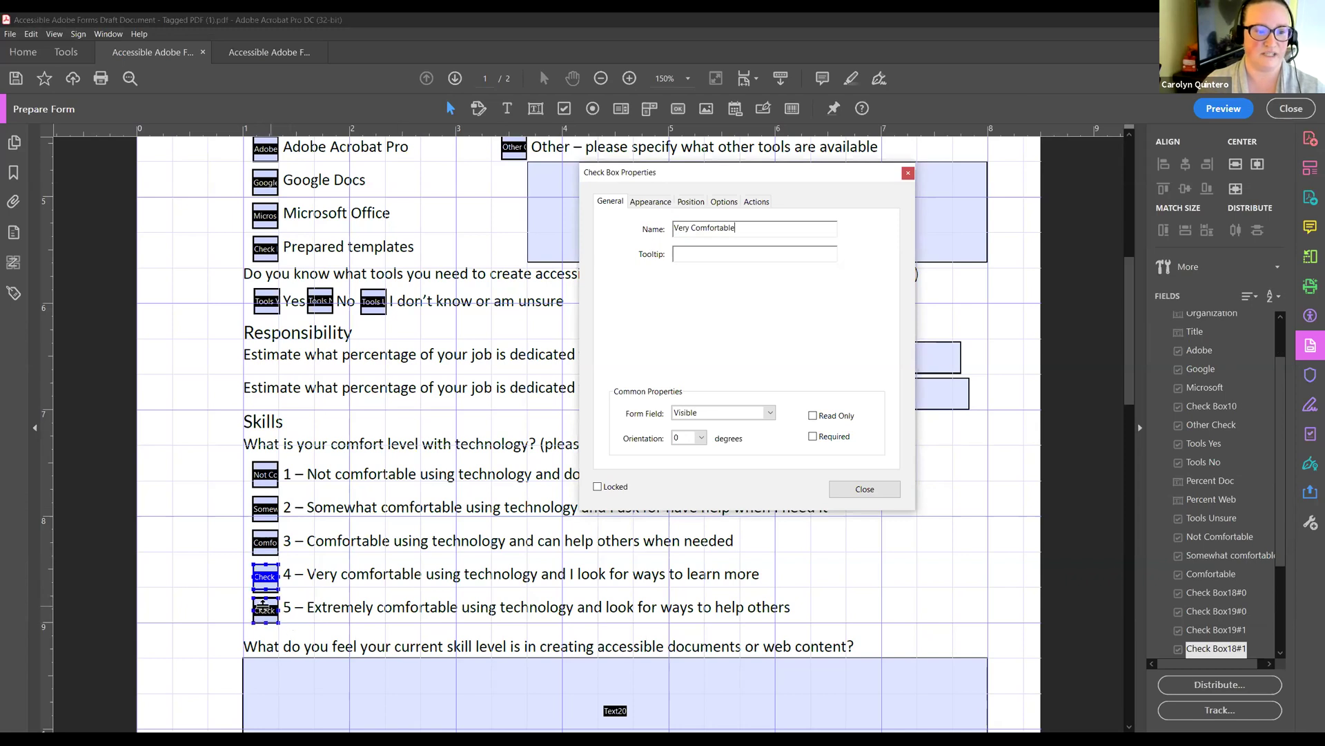
pyautogui.click(745, 225)
pyautogui.write('Extremely Comfrortable')
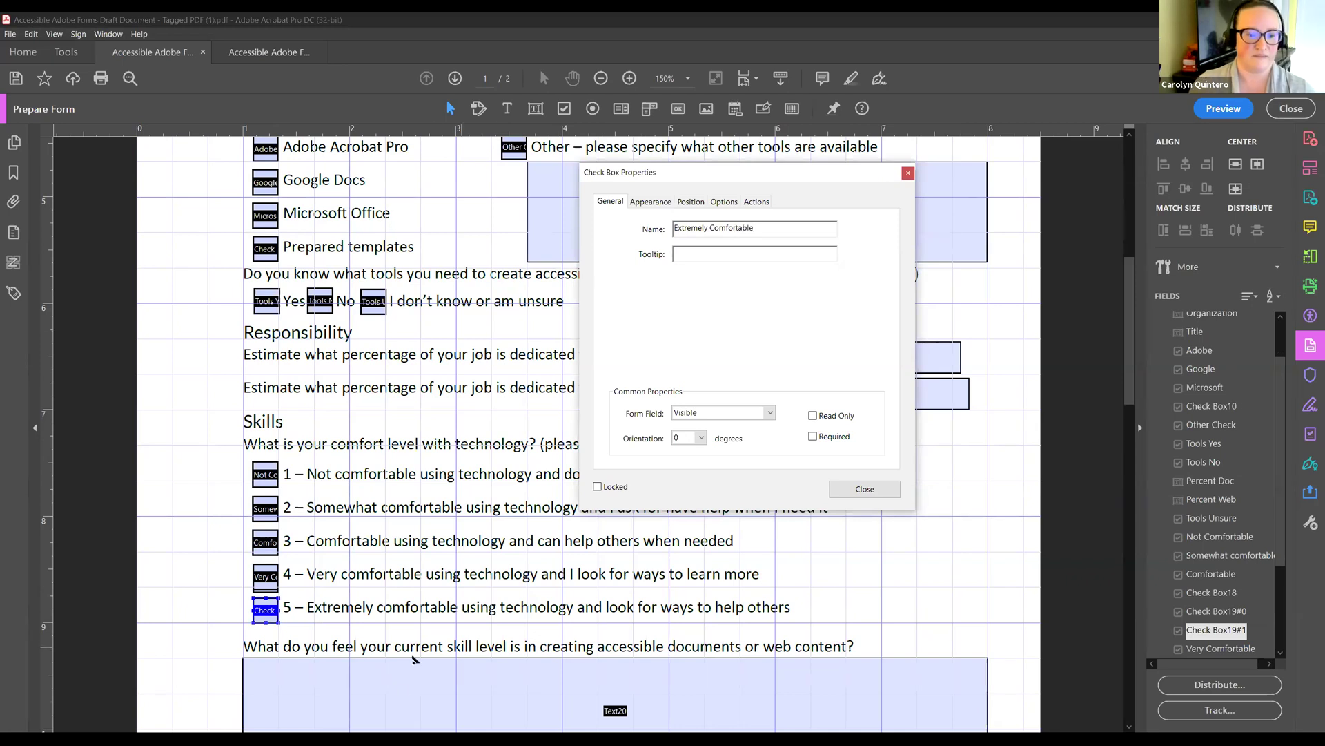
pyautogui.click(398, 685)
pyautogui.scroll(-4, 386, 587)
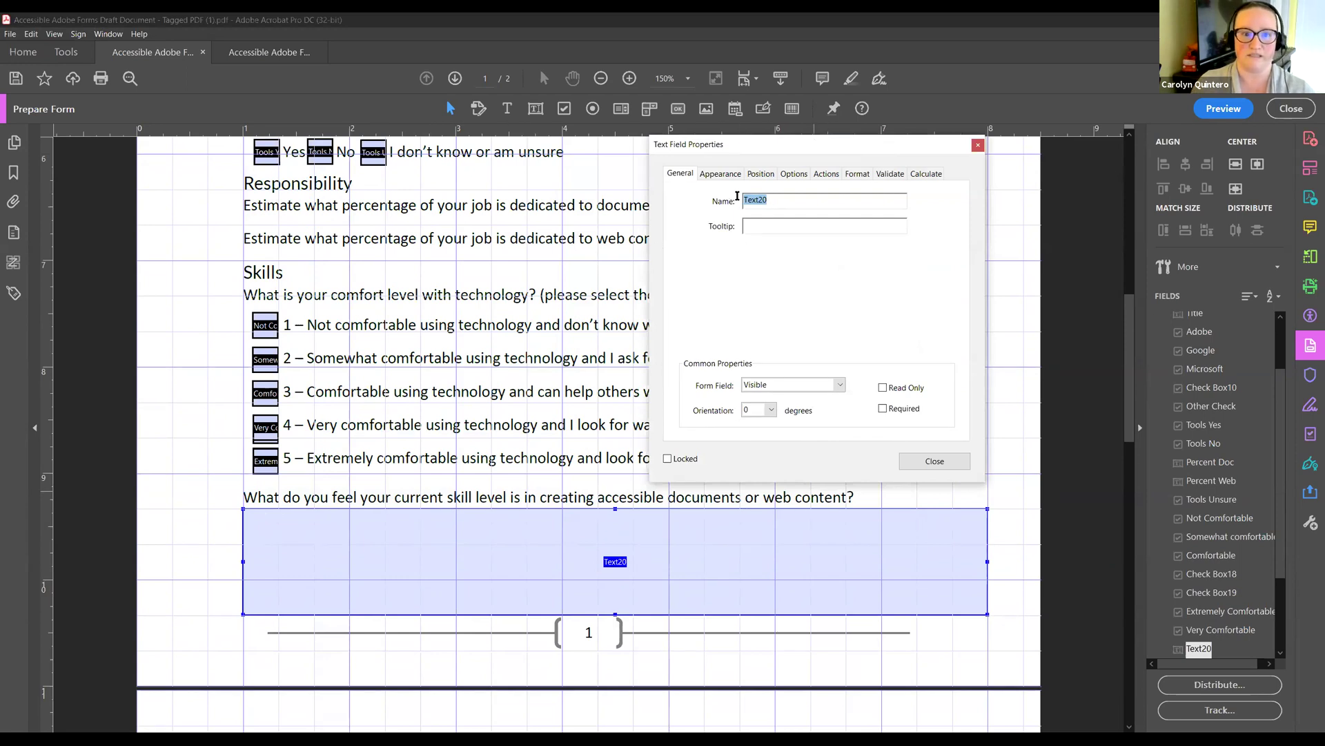
# Name the skill-level answer box 'Skill level doc web' and scroll down to page 2.
pyautogui.write('Skill leve')
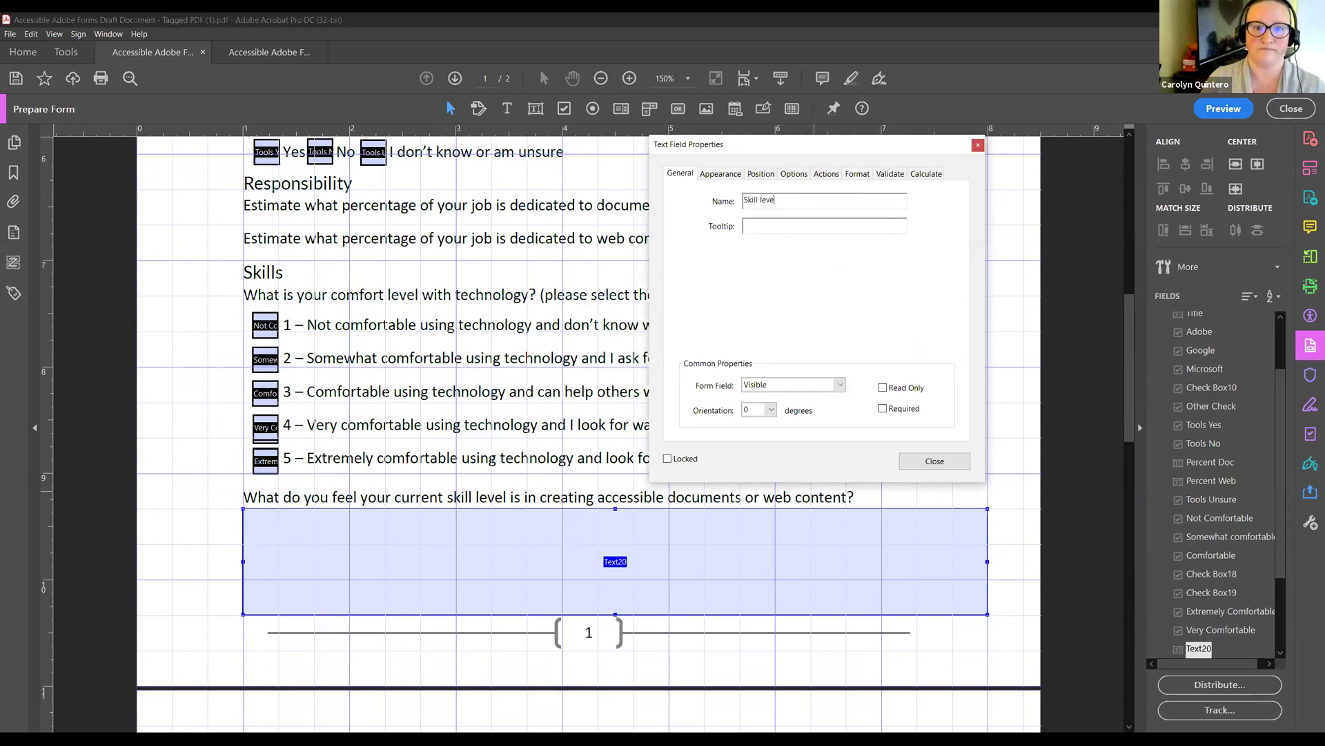
pyautogui.write('l doc')
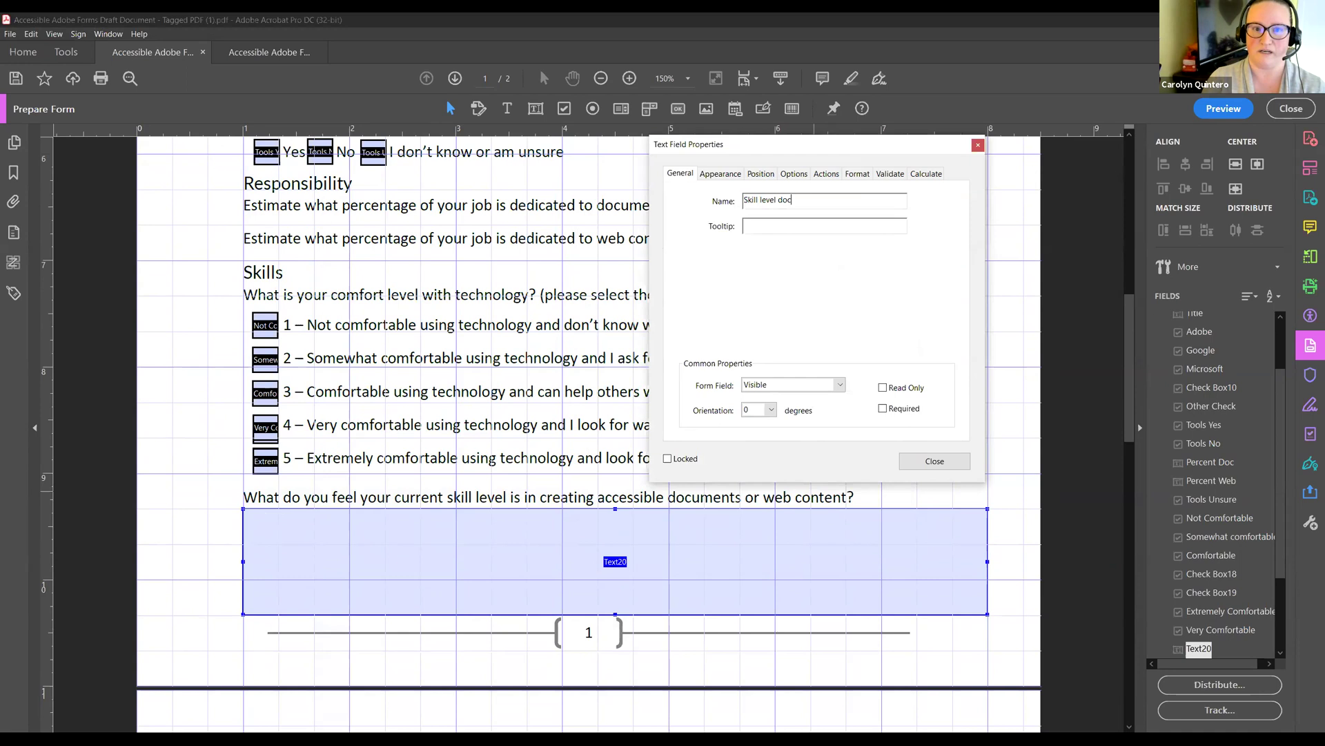
pyautogui.write(' web')
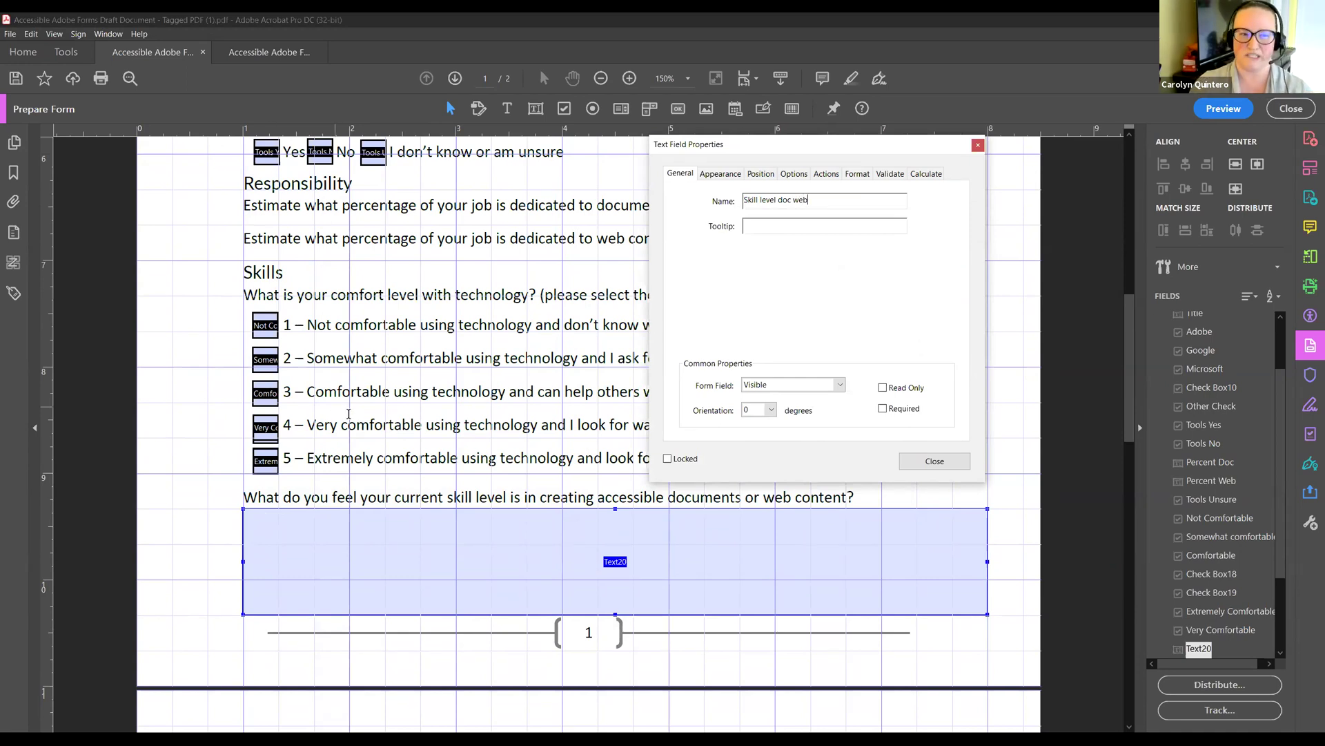
pyautogui.press('Return')
pyautogui.scroll(-8, 348, 409)
pyautogui.scroll(-1, 876, 417)
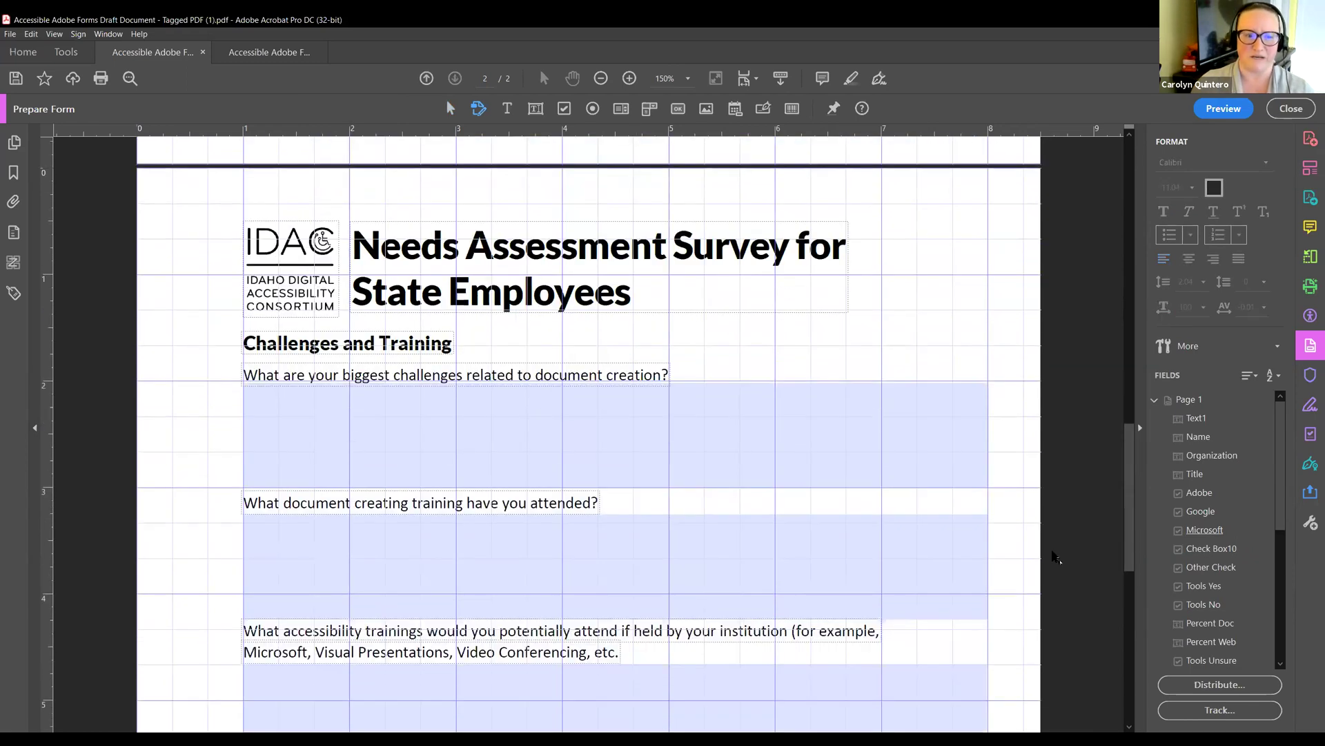
# Rename the biggest-challenges answer box on page 2 to 'Doc challenge'.
pyautogui.click(448, 458)
pyautogui.doubleClick(409, 439)
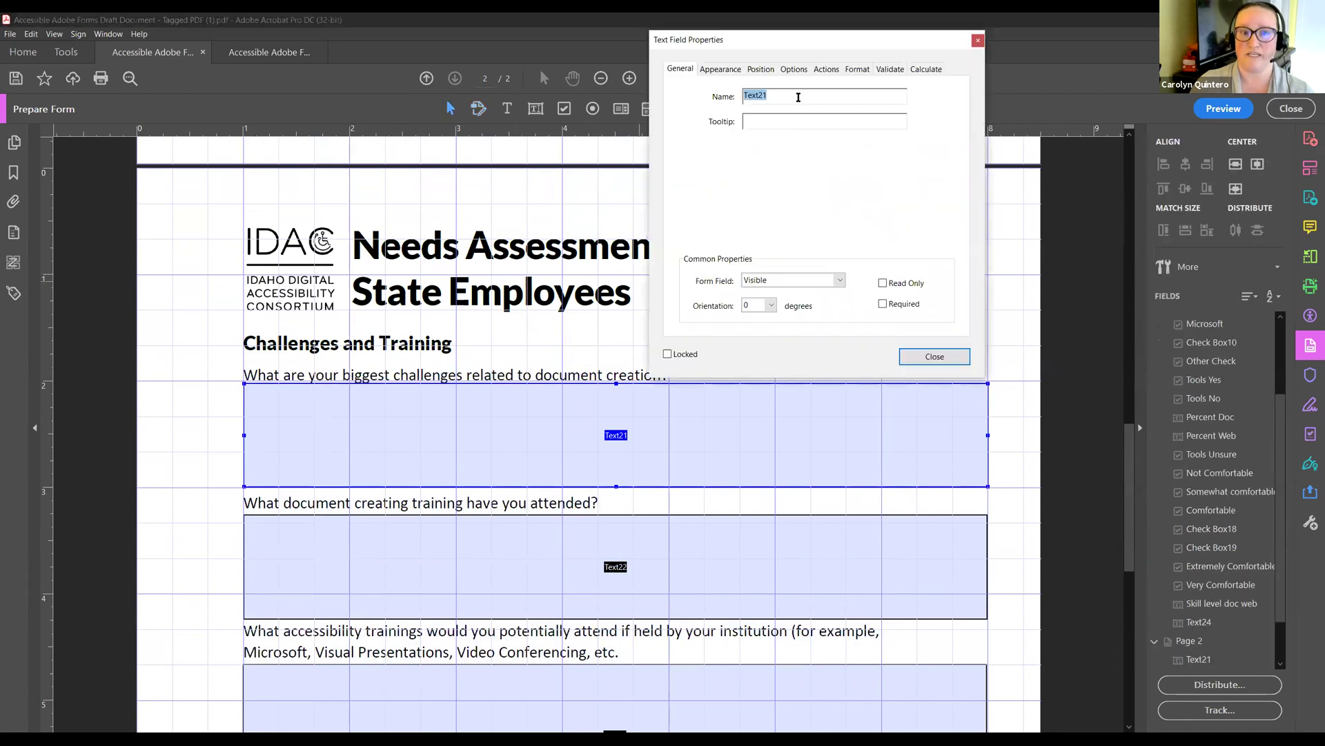
pyautogui.write('Chall')
pyautogui.press('BackSpace')
pyautogui.press('BackSpace')
pyautogui.press('BackSpace')
pyautogui.press('BackSpace')
pyautogui.press('BackSpace')
pyautogui.write('Doc')
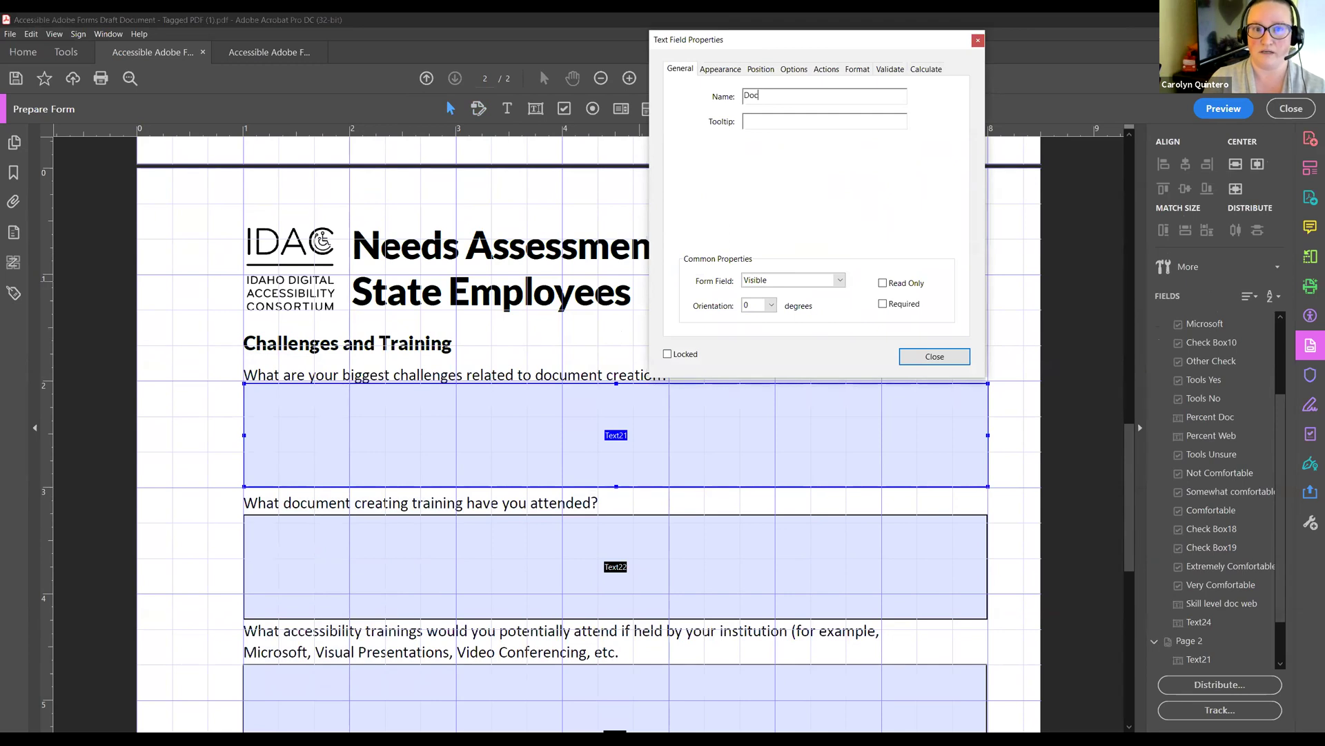
pyautogui.write(' challenge')
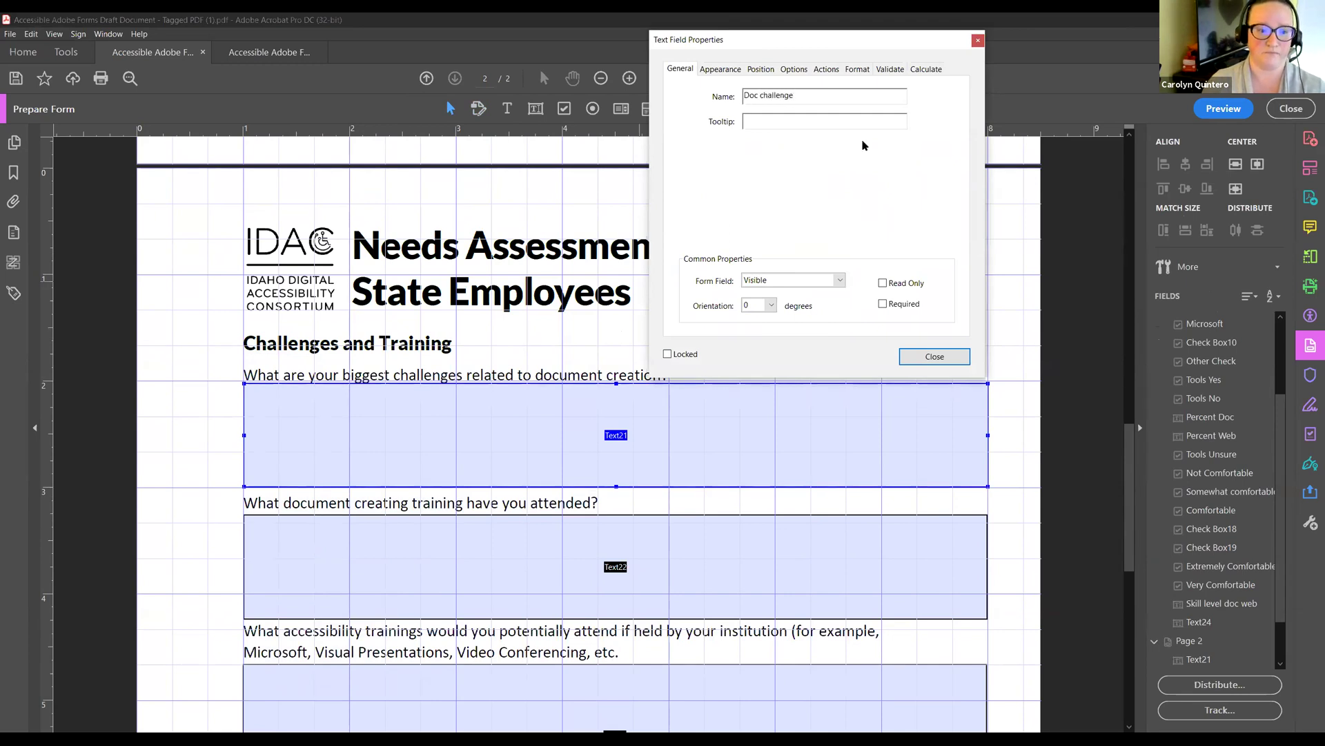
pyautogui.click(578, 422)
pyautogui.press('Tab')
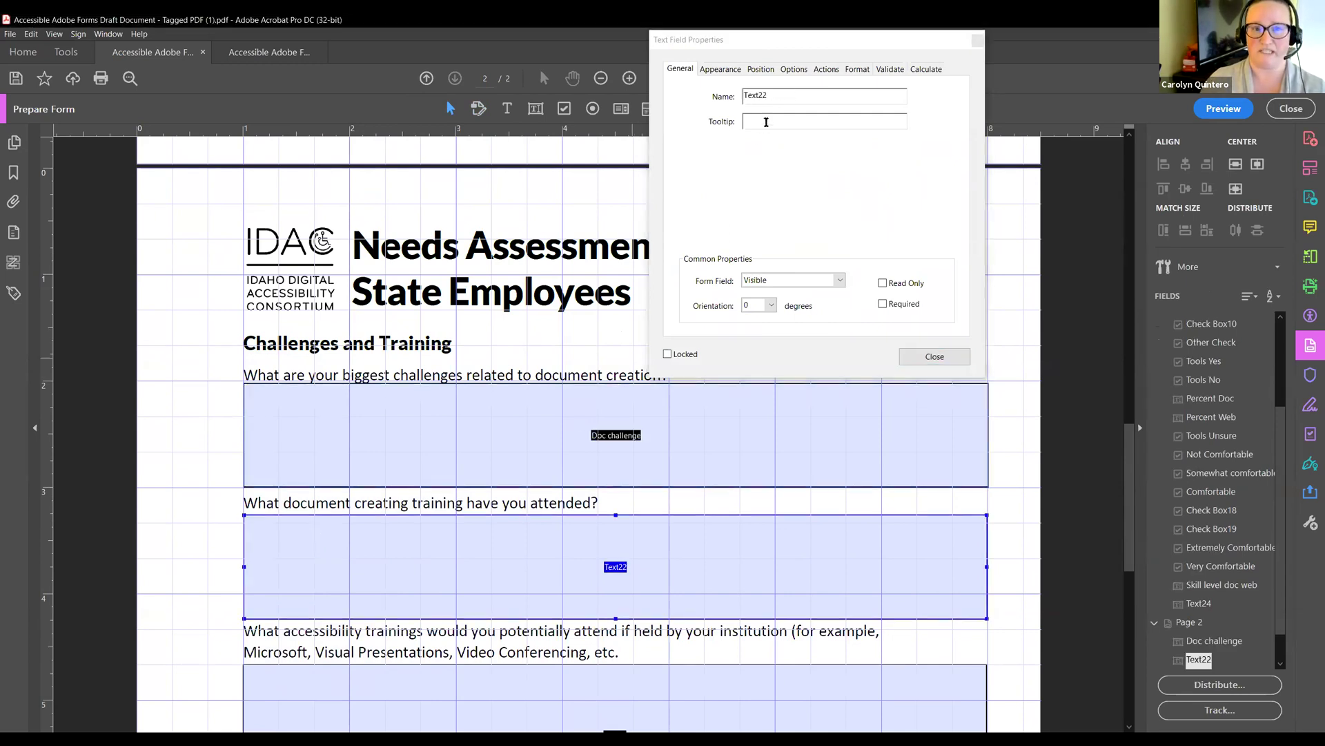
# Rename the training-attended box Text22 to 'Doc Training'.
pyautogui.doubleClick(773, 92)
pyautogui.write('Doc ')
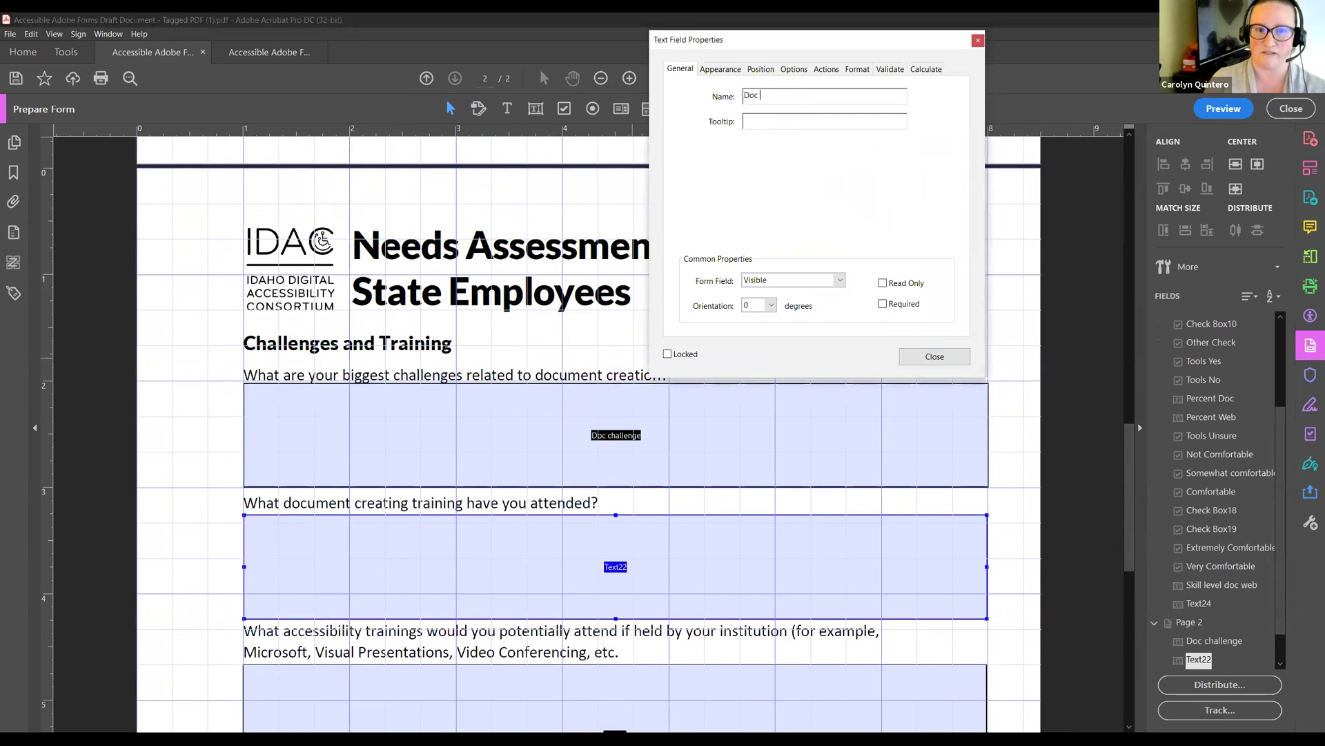
pyautogui.write('Training')
pyautogui.scroll(-5, 414, 528)
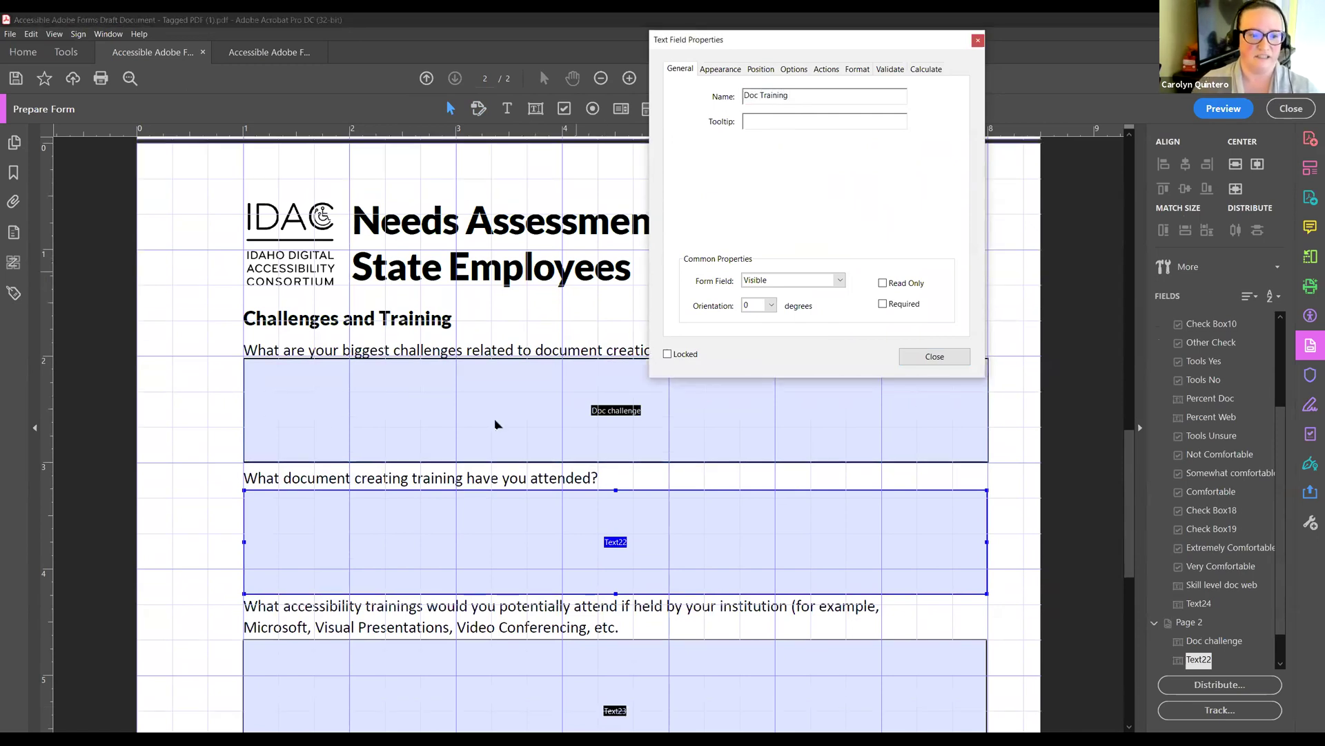
# Rename Text23, the future accessibility trainings box, to 'Future Training'.
pyautogui.click(415, 527)
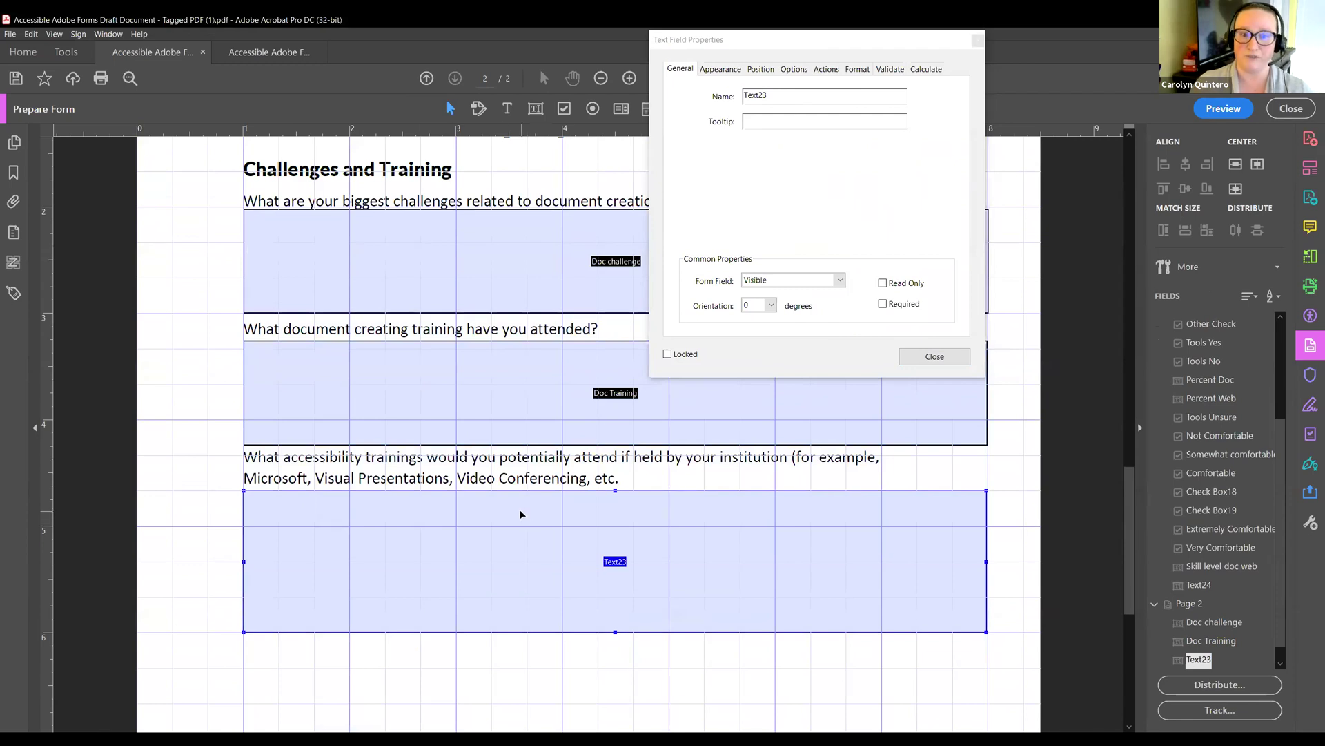
pyautogui.doubleClick(755, 97)
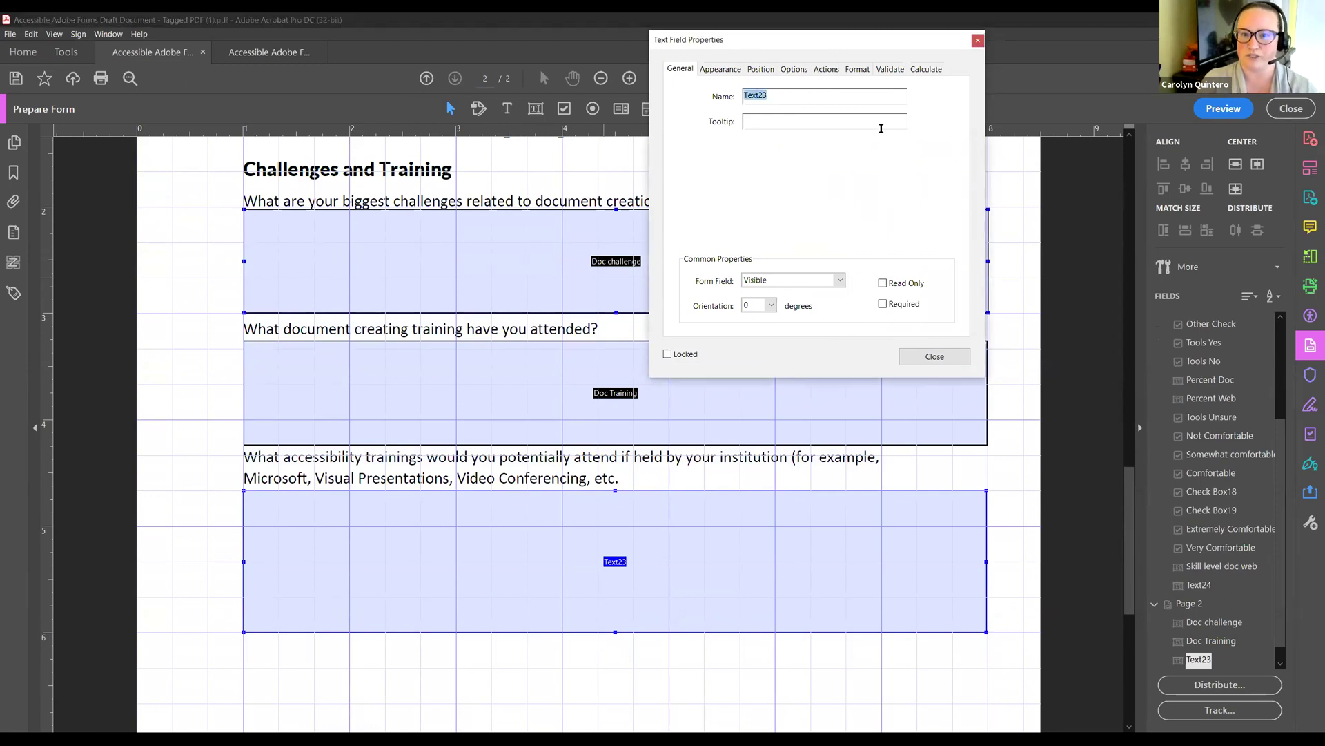
pyautogui.write('Future training')
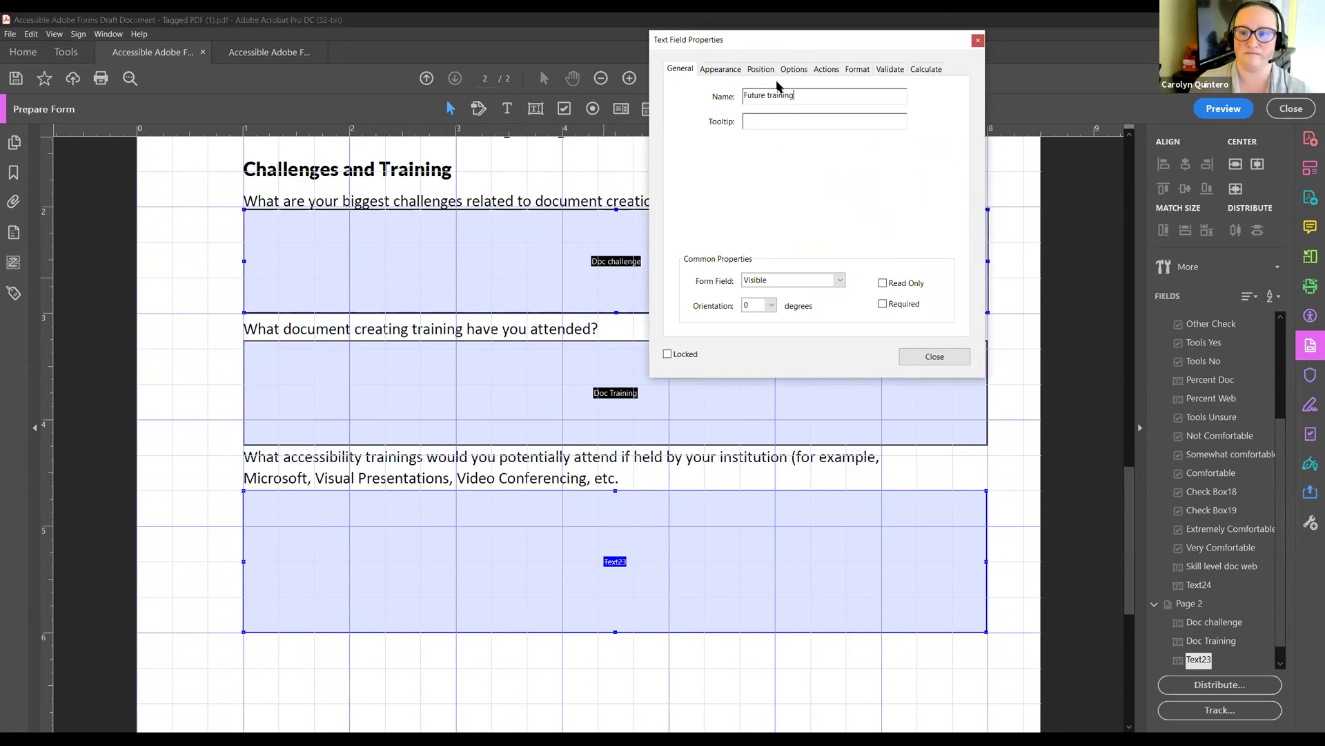
pyautogui.press('Return')
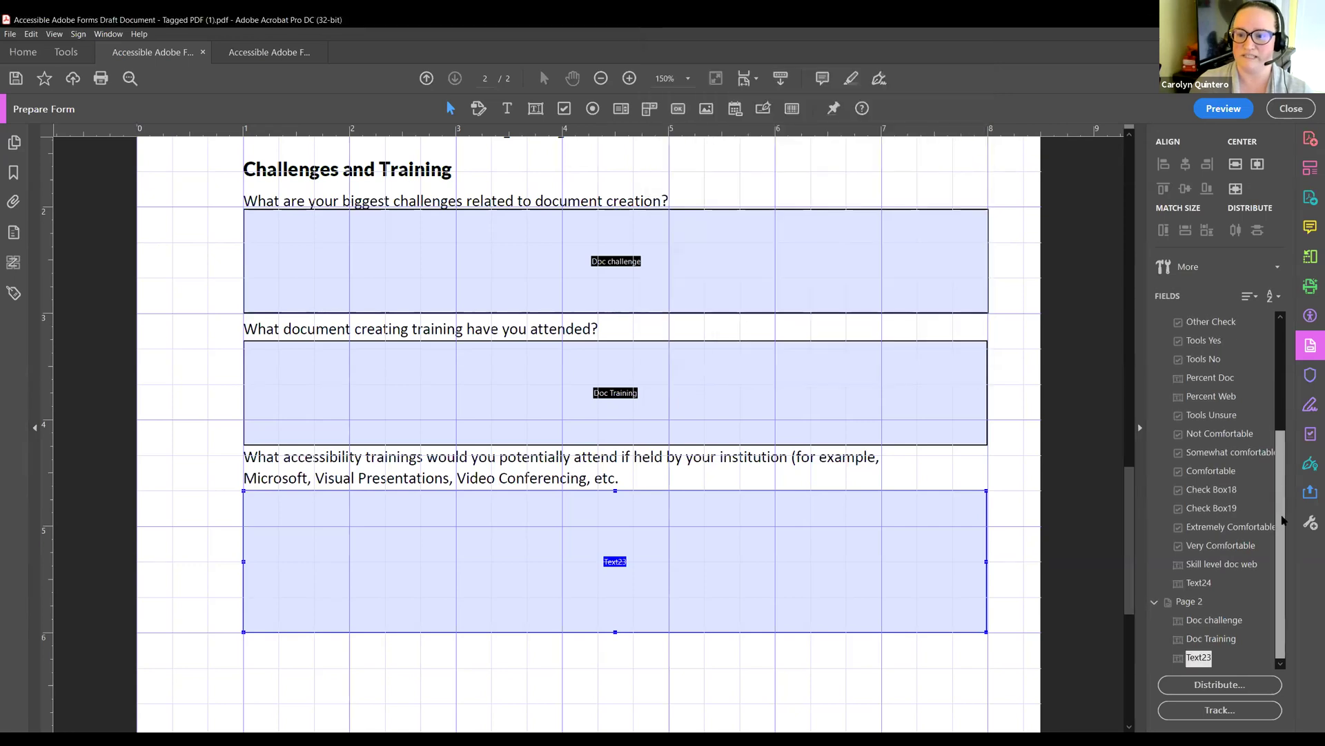
pyautogui.click(1199, 657)
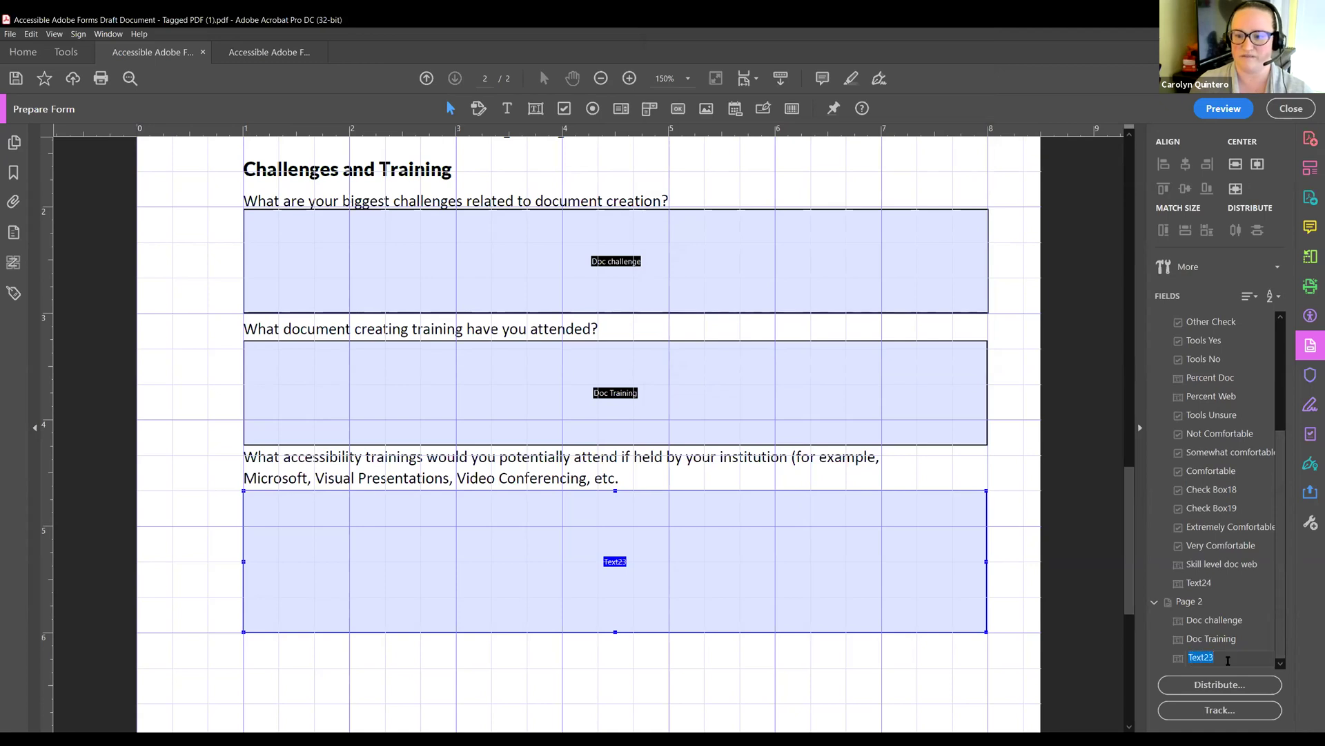
pyautogui.write('Future ')
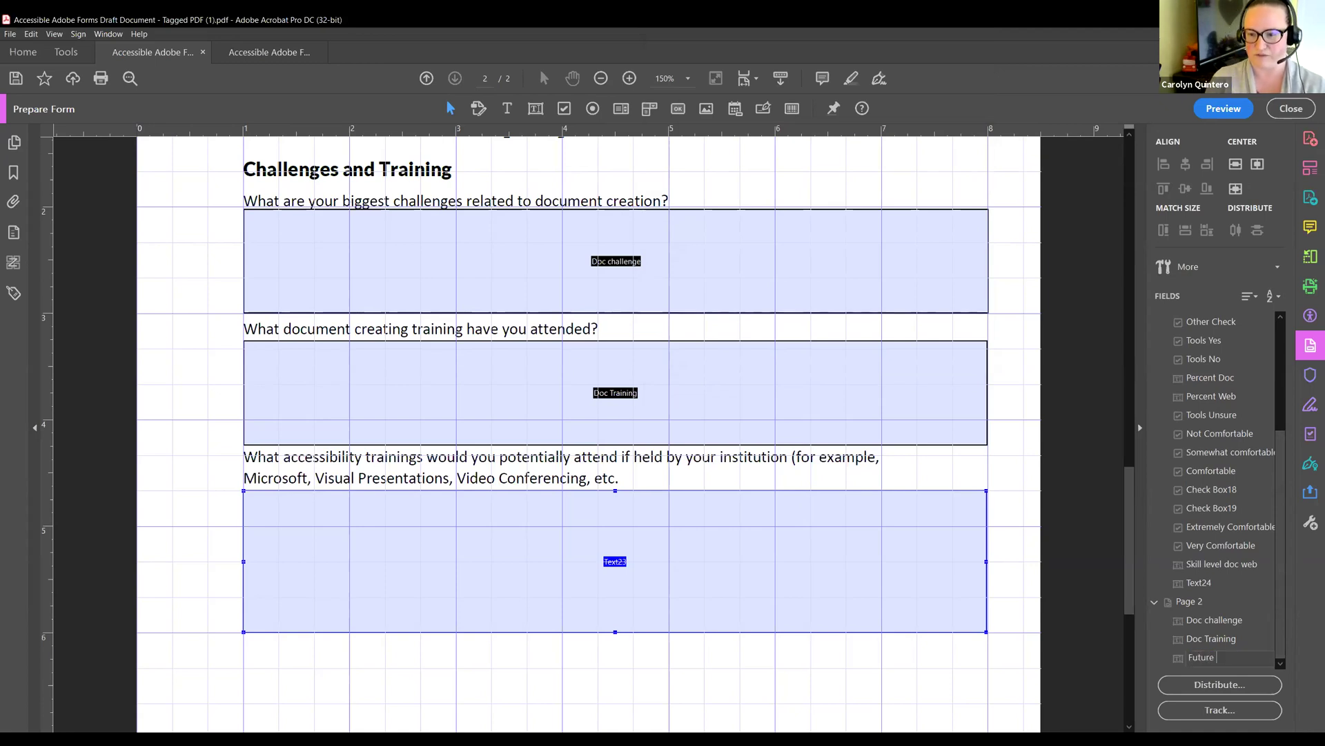
pyautogui.write('Training')
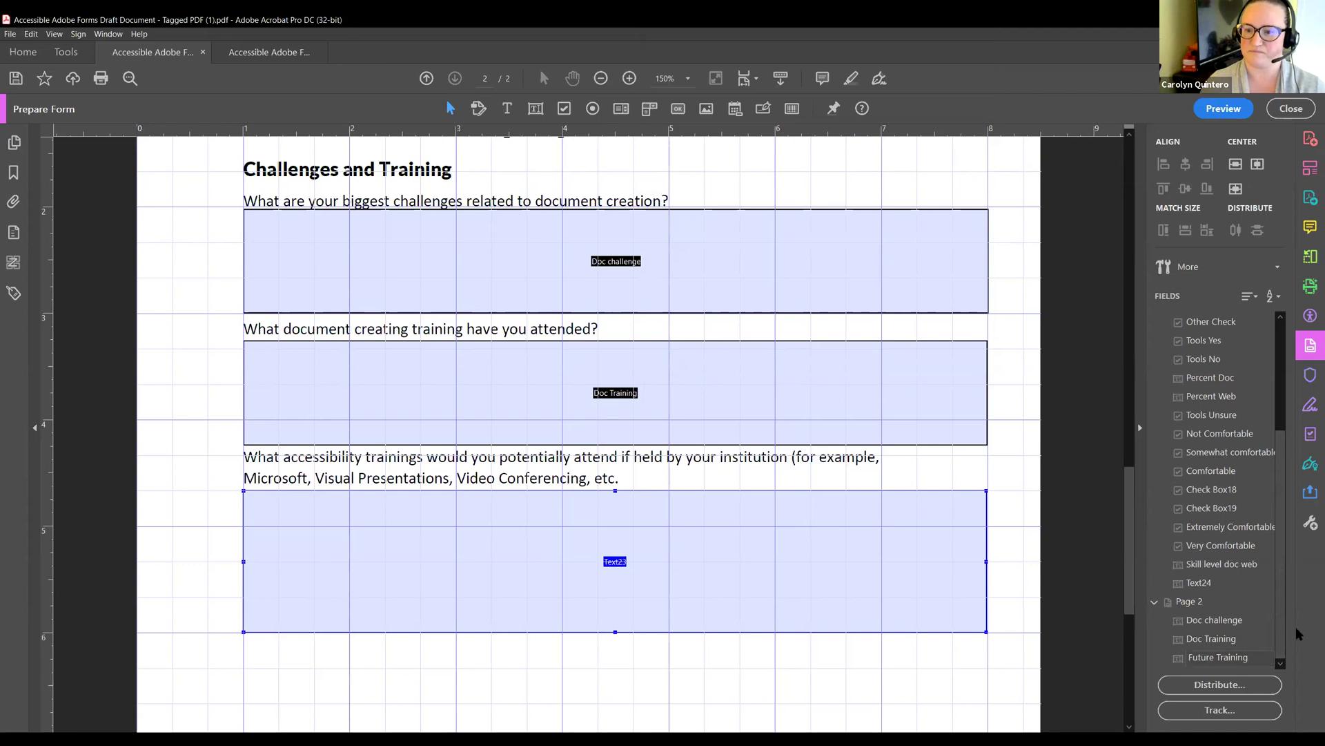
pyautogui.scroll(3, 1199, 343)
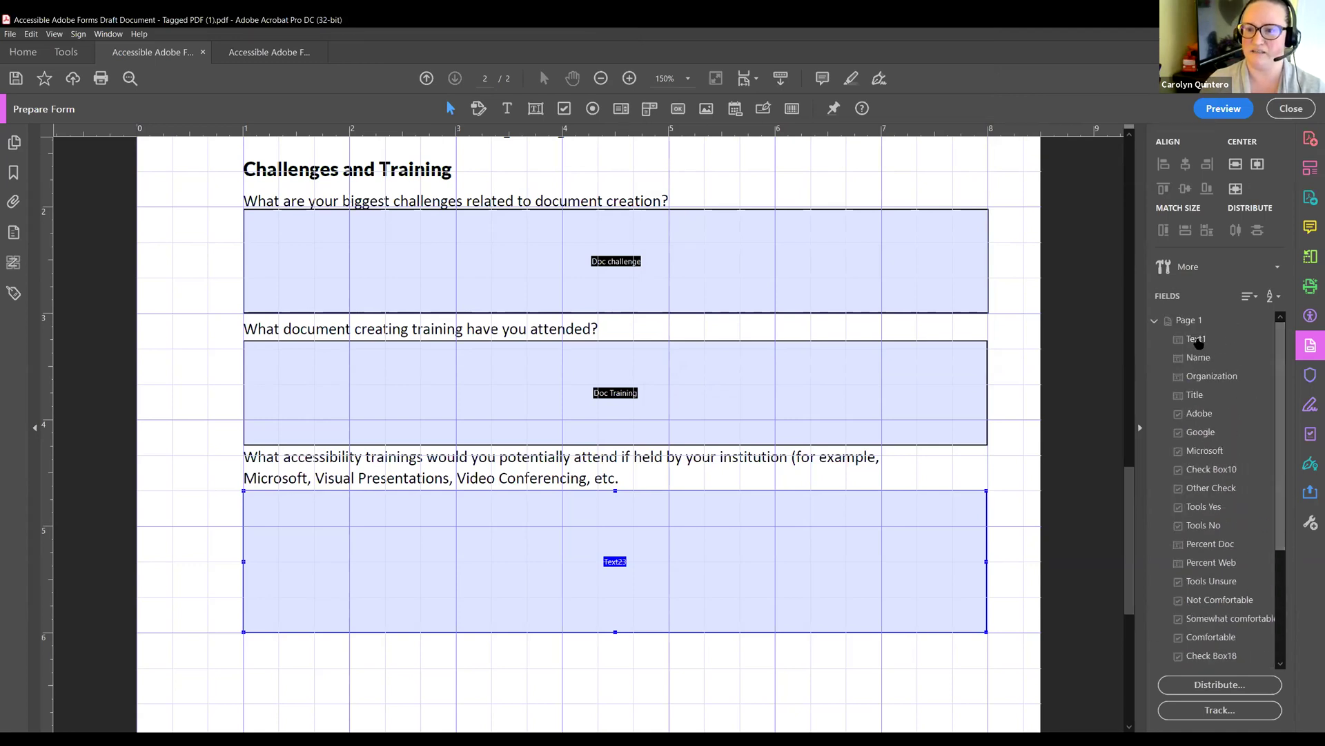
# Rename the date field Text1 to 'Date' in the Fields panel.
pyautogui.click(1196, 340)
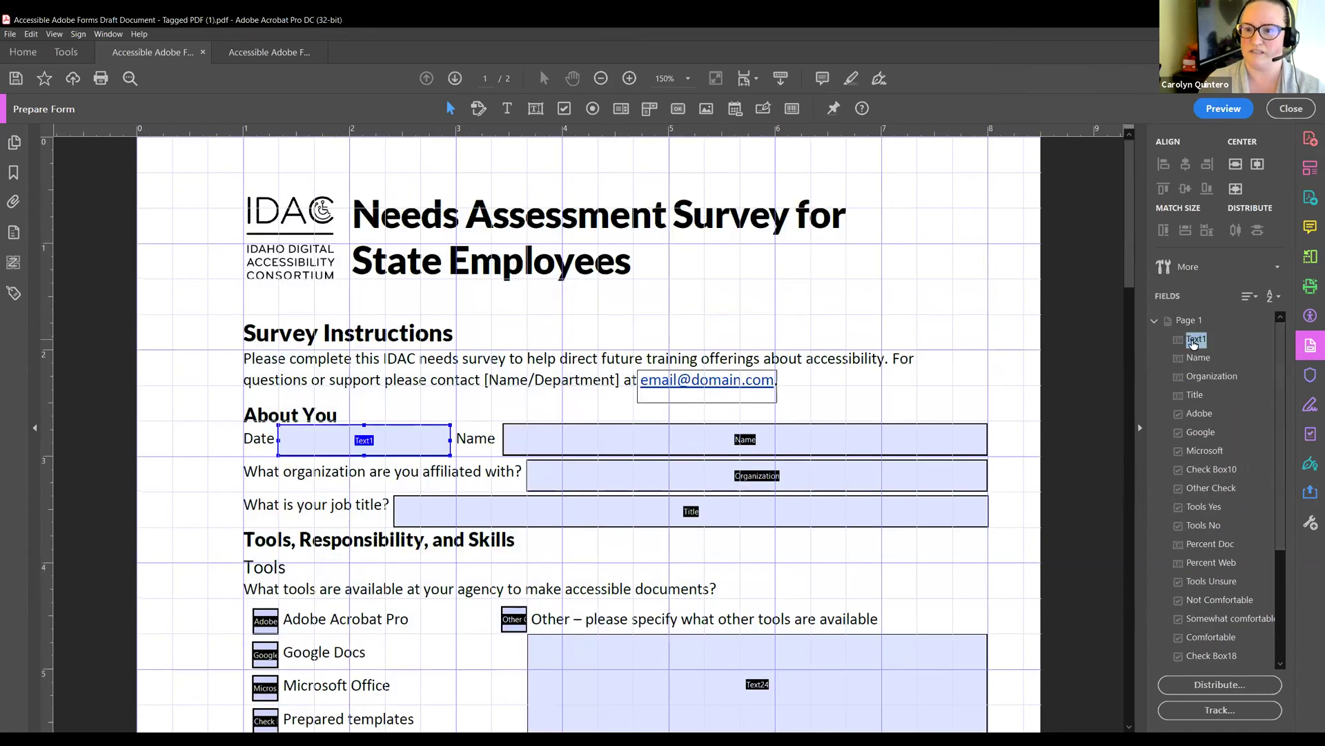
pyautogui.write('Date')
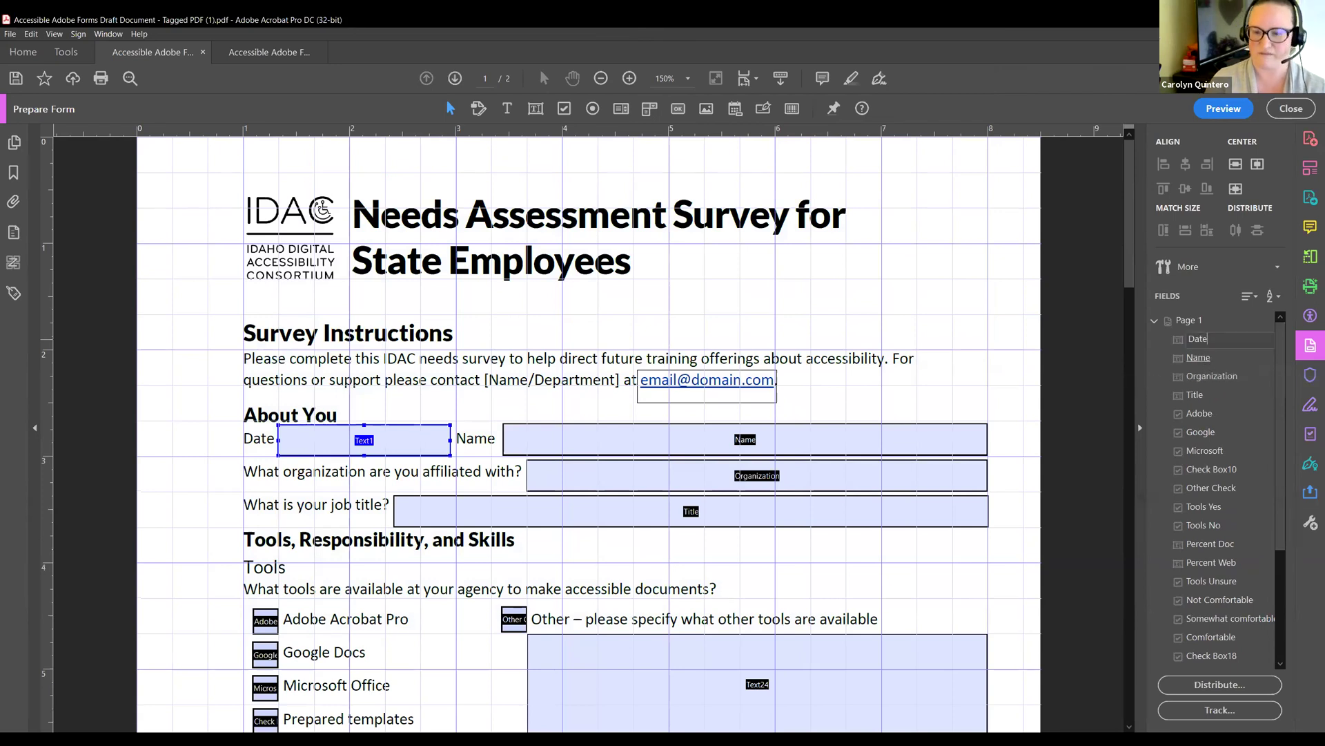
pyautogui.press('Tab')
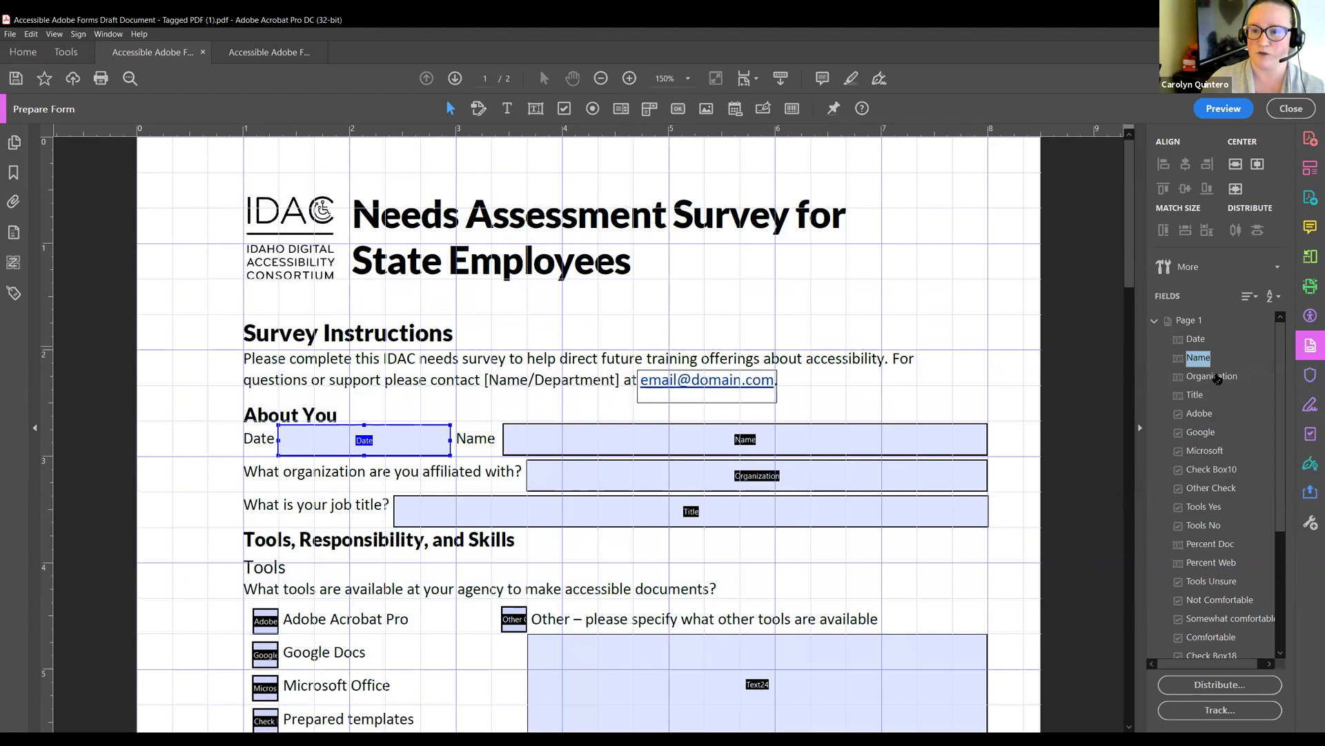
# Rename the Prepared templates checkbox Check Box10 to 'Template', leaving Other Check unchanged.
pyautogui.click(1209, 471)
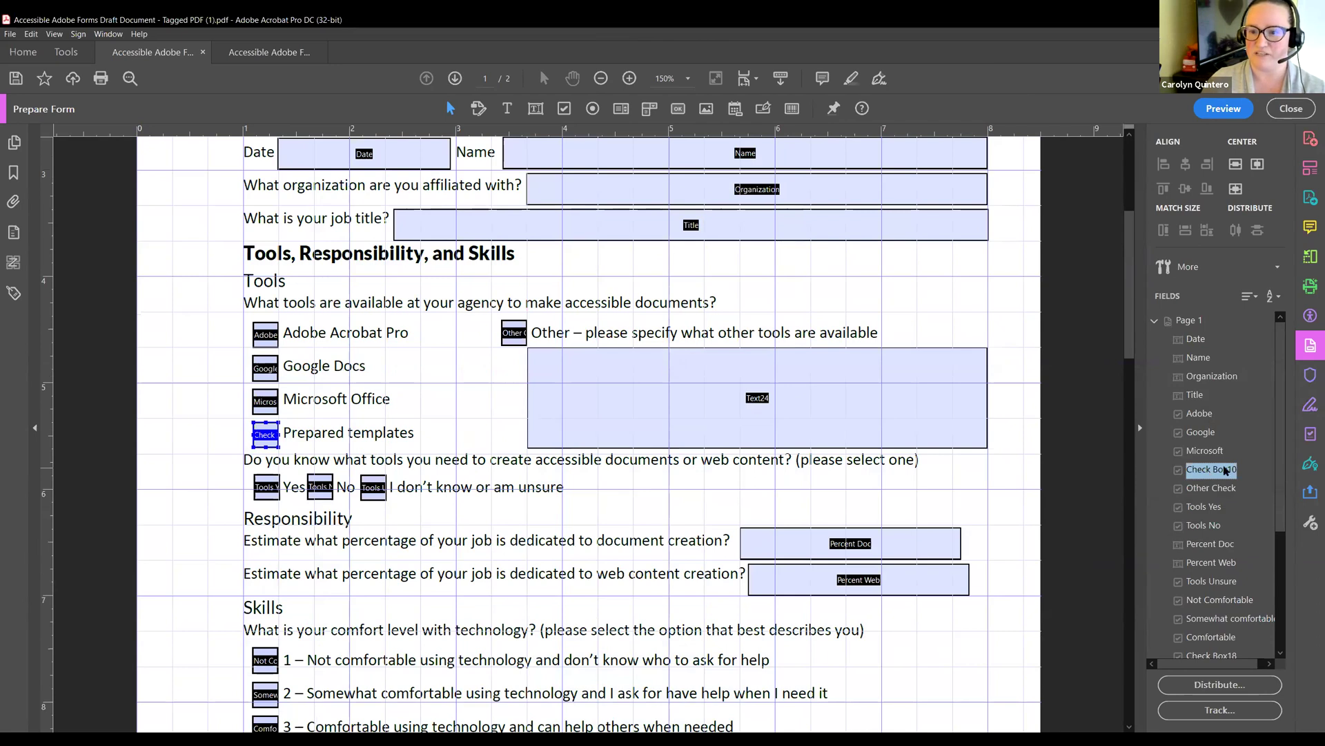
pyautogui.press('Return')
pyautogui.write('Template')
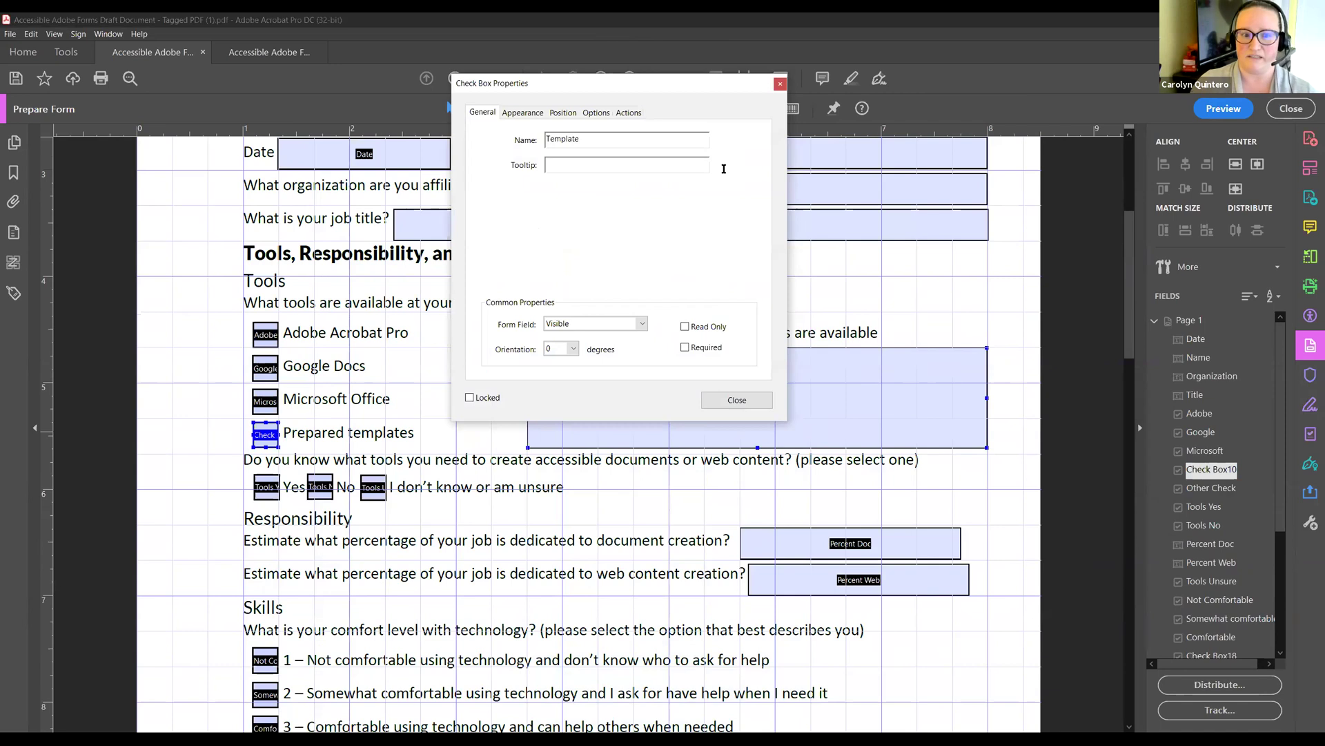
pyautogui.click(733, 400)
pyautogui.press('Tab')
pyautogui.press('Return')
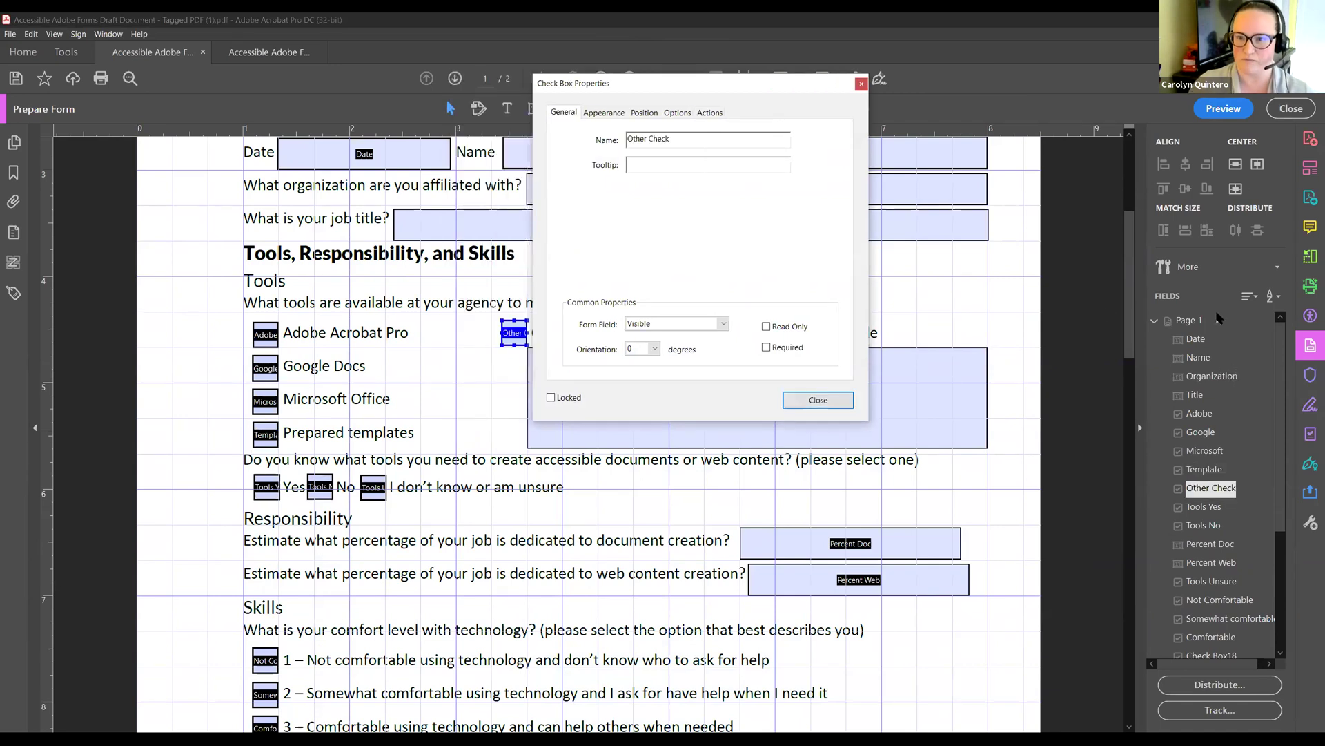
pyautogui.press('Return')
# Review the page-1 fields from Name through Other Check in the Fields list.
pyautogui.click(1199, 357)
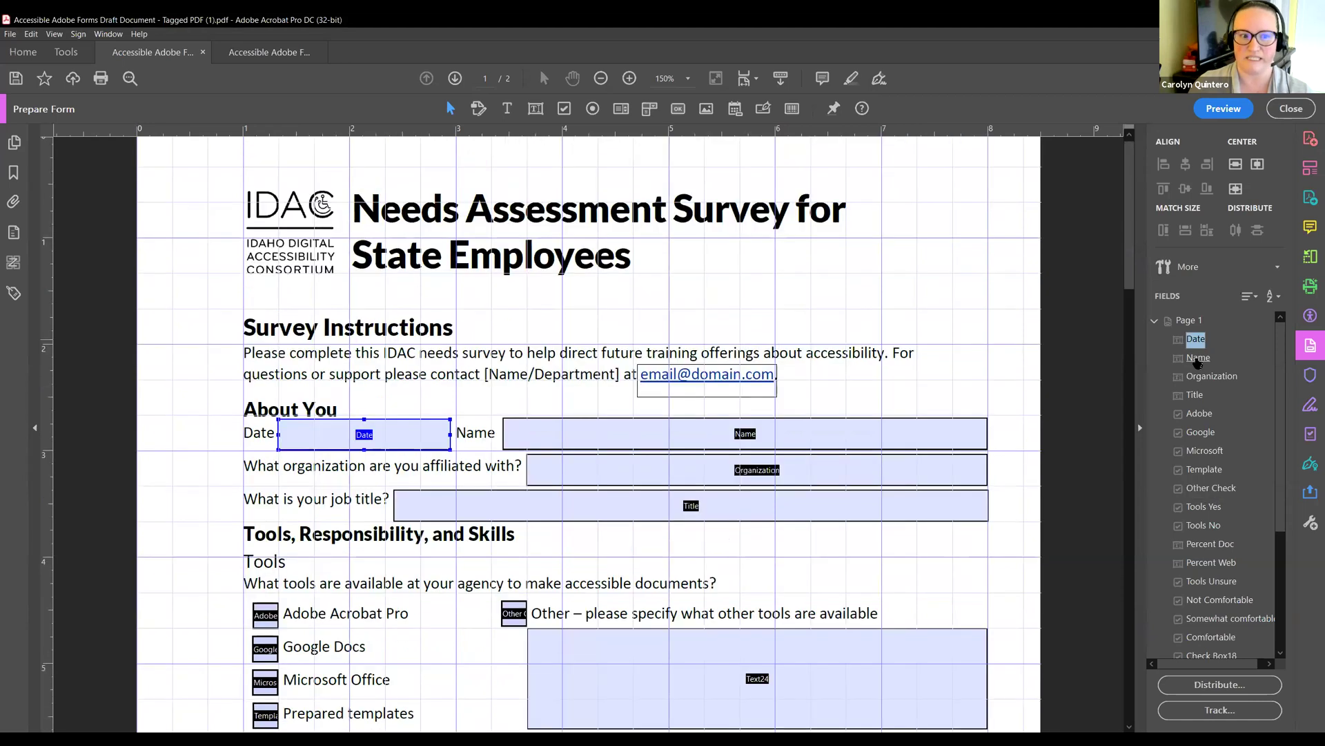
pyautogui.click(1198, 379)
pyautogui.click(1195, 395)
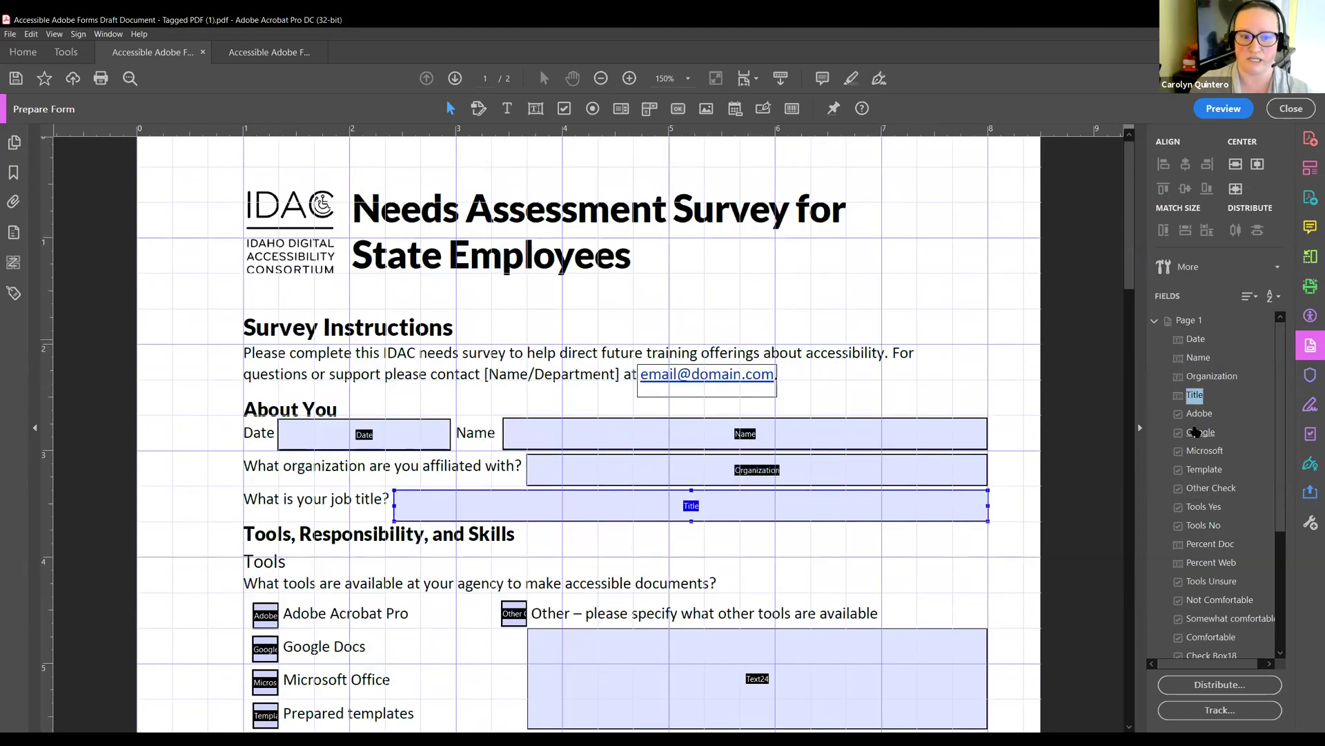
pyautogui.click(1199, 414)
pyautogui.click(1200, 432)
pyautogui.click(1203, 451)
pyautogui.click(1199, 470)
pyautogui.click(1201, 488)
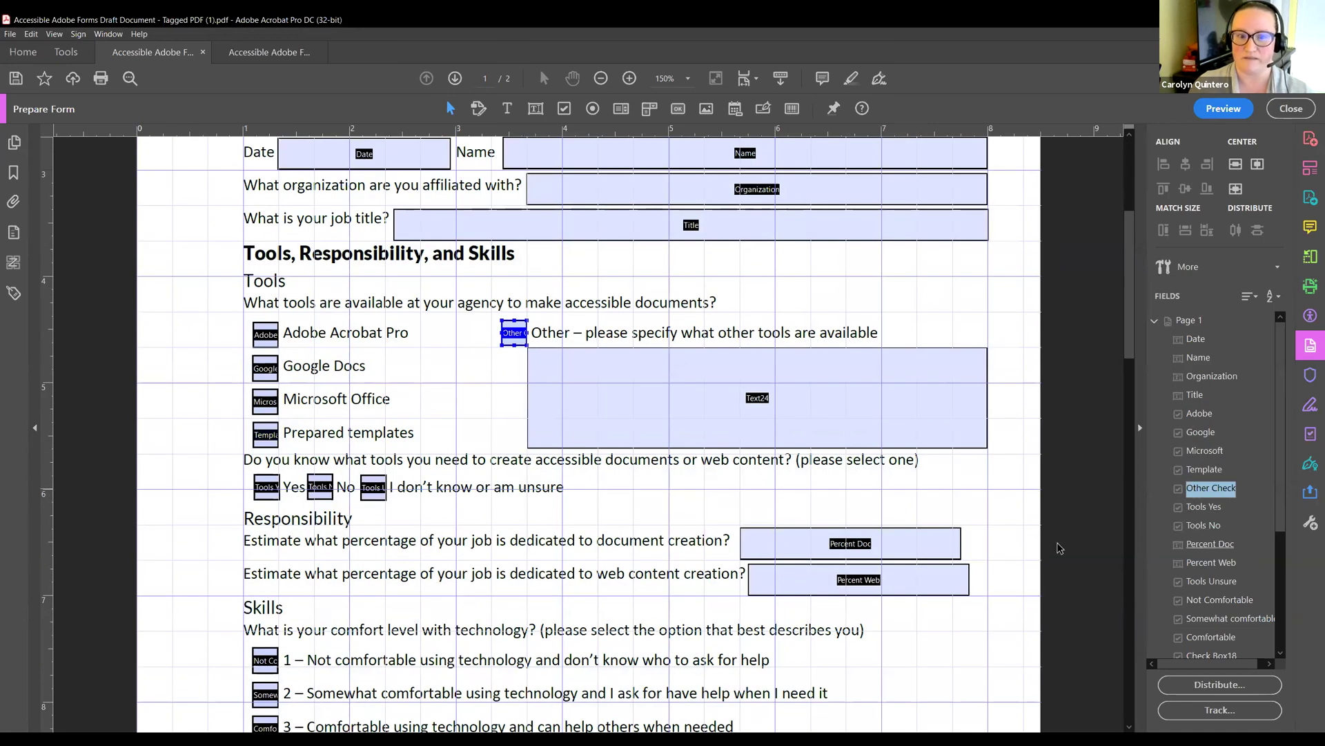
# Rename the Text24 field to 'Other Text'.
pyautogui.scroll(-3, 1199, 648)
pyautogui.moveTo(1199, 648); pyautogui.dragTo(1213, 401)
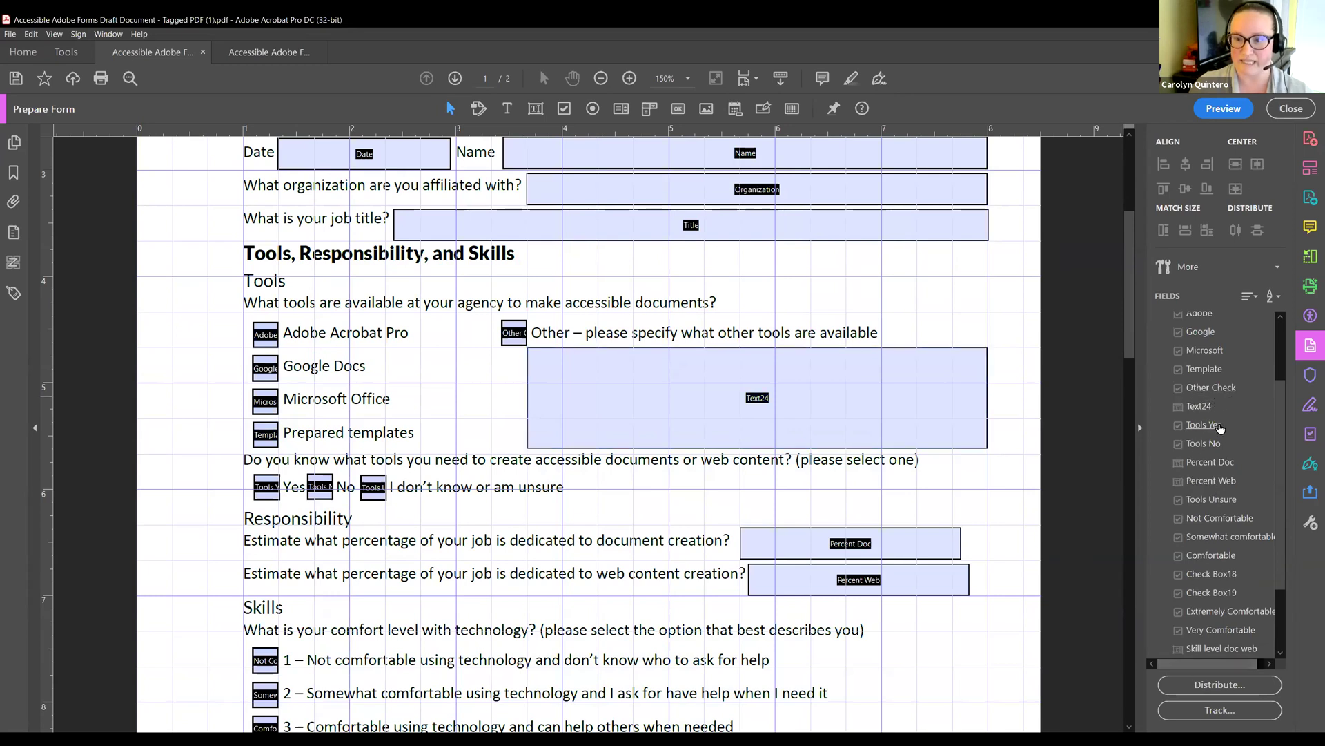
pyautogui.rightClick(1203, 408)
pyautogui.click(1158, 441)
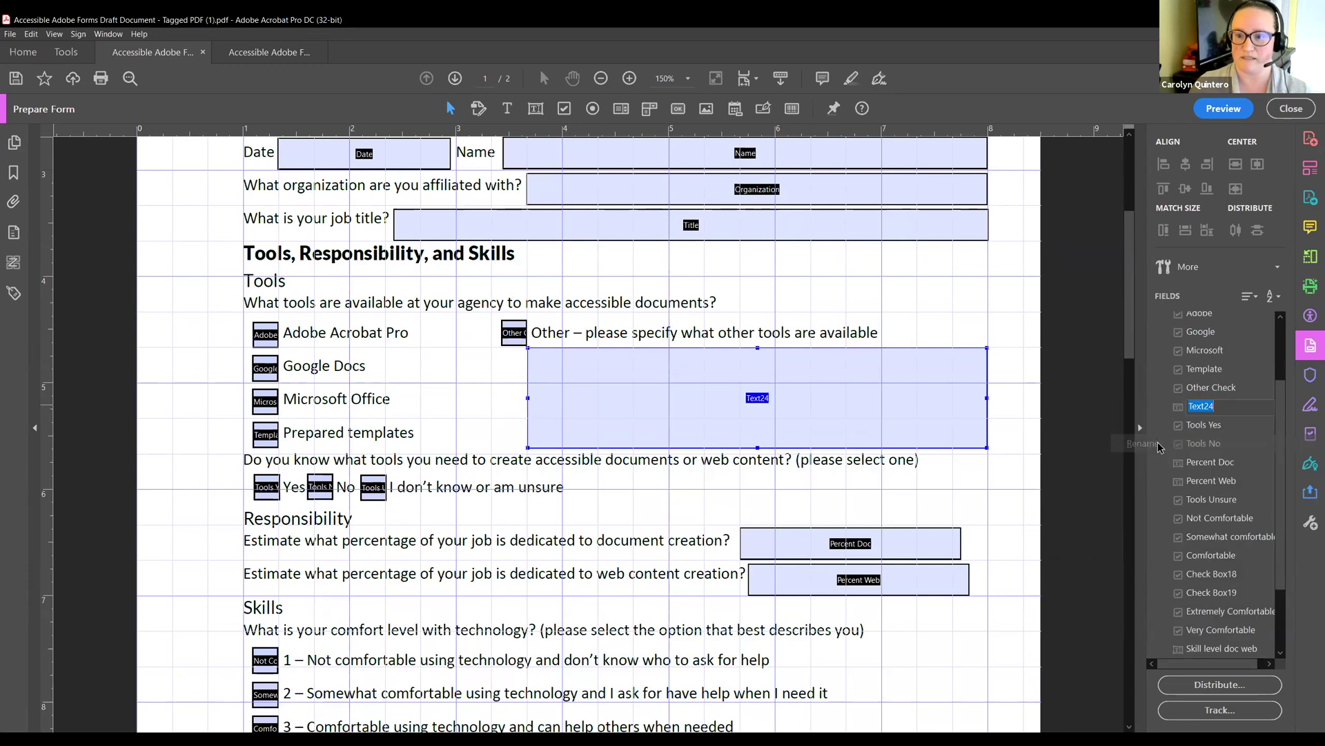
pyautogui.write('Other Te')
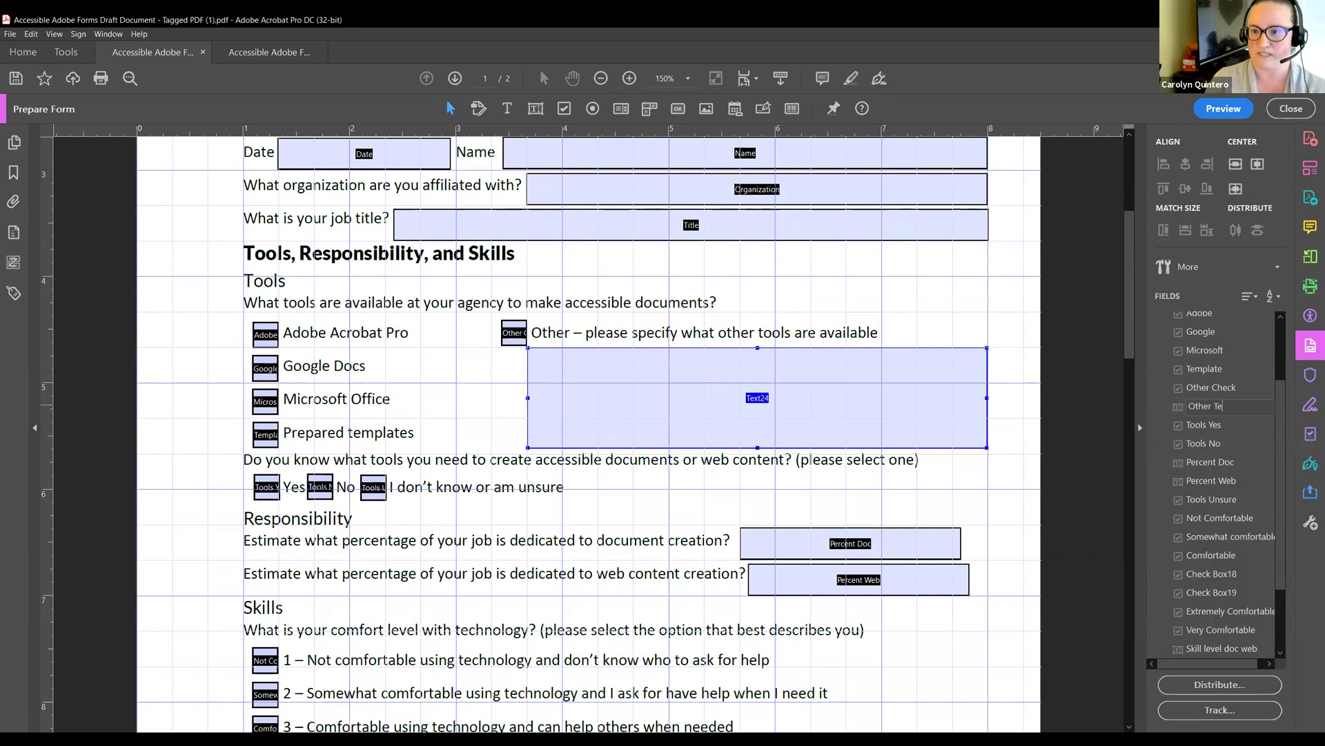
pyautogui.write('xt')
pyautogui.press('Return')
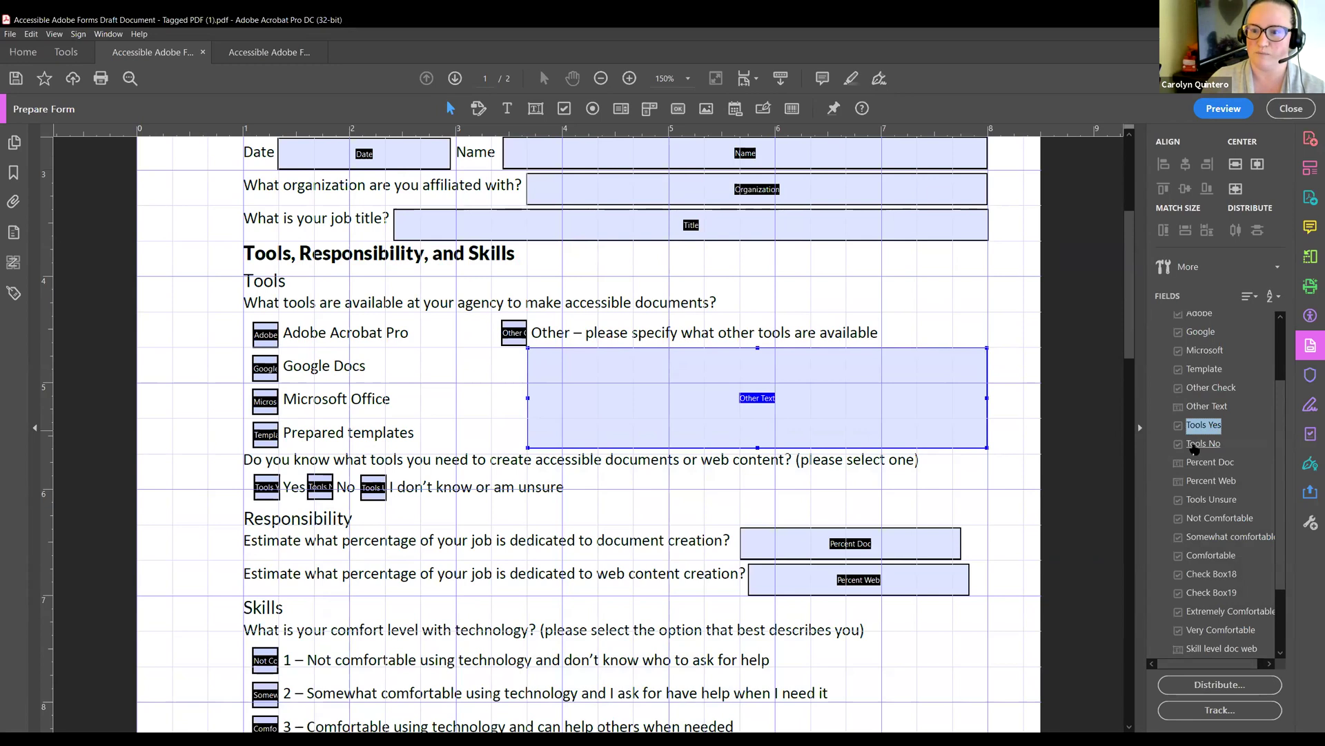
# Move Tools Unsure directly below Tools No in the field order.
pyautogui.click(1196, 447)
pyautogui.click(1198, 463)
pyautogui.click(1199, 481)
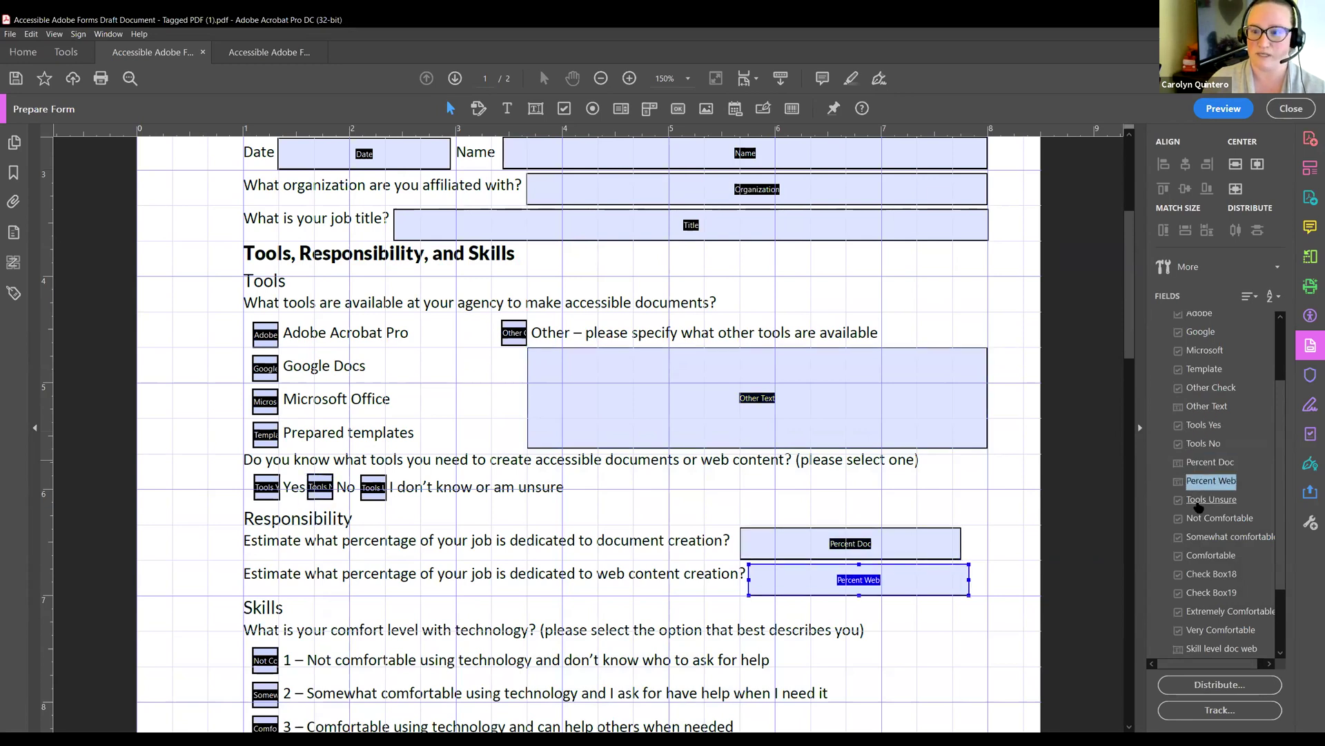
pyautogui.click(1198, 501)
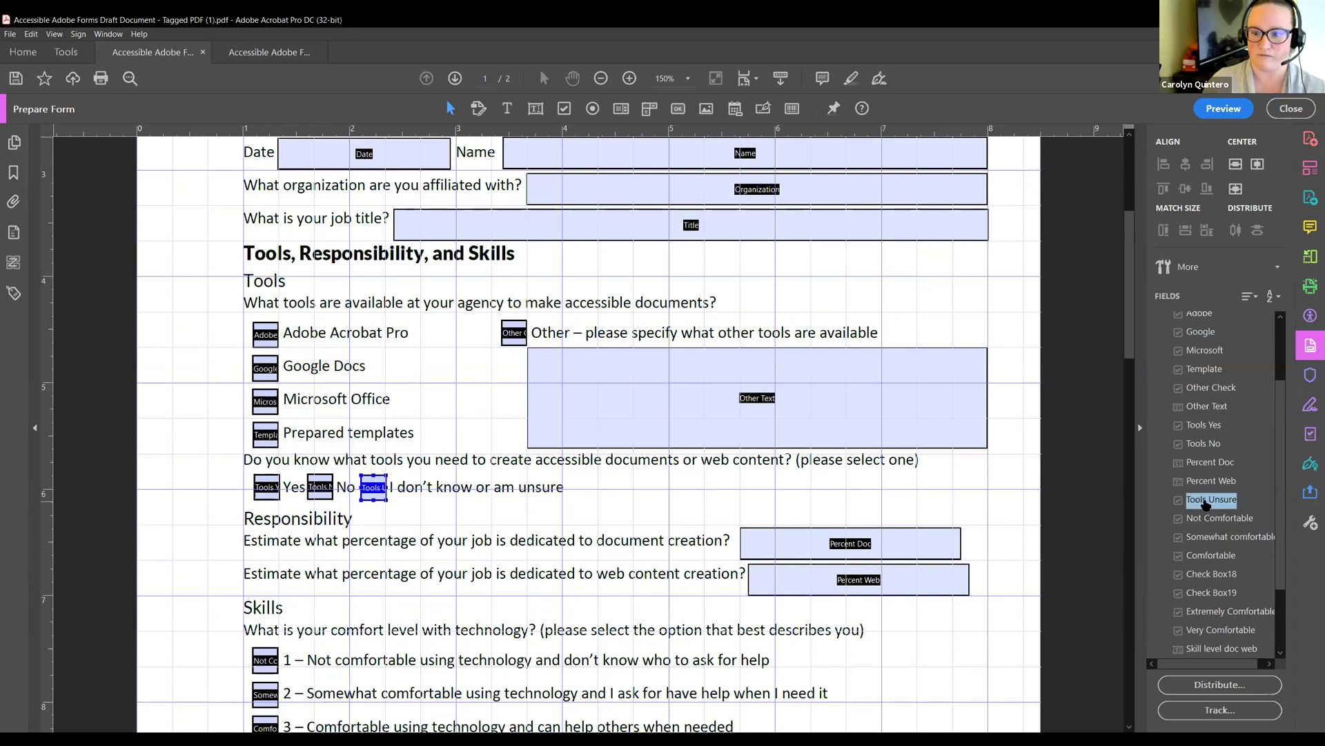
pyautogui.moveTo(1203, 463); pyautogui.dragTo(1204, 459)
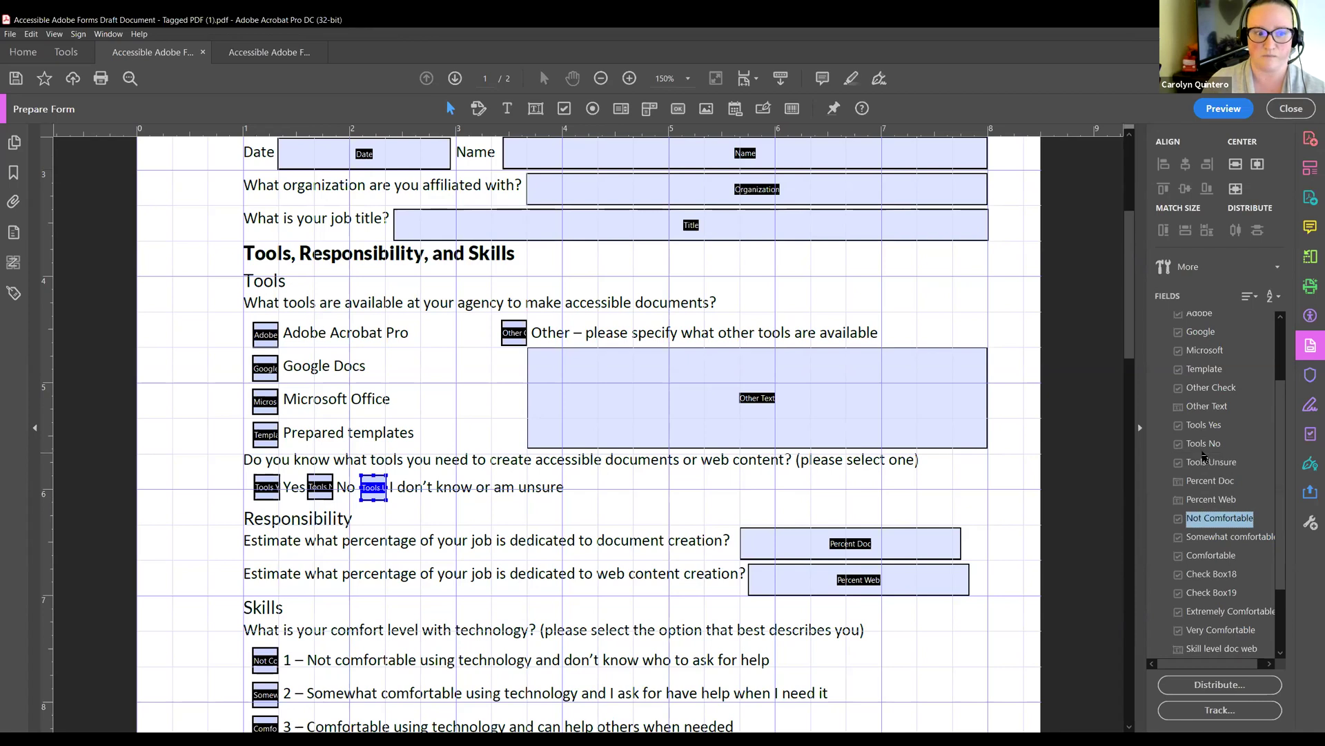
pyautogui.click(1205, 424)
pyautogui.click(1204, 444)
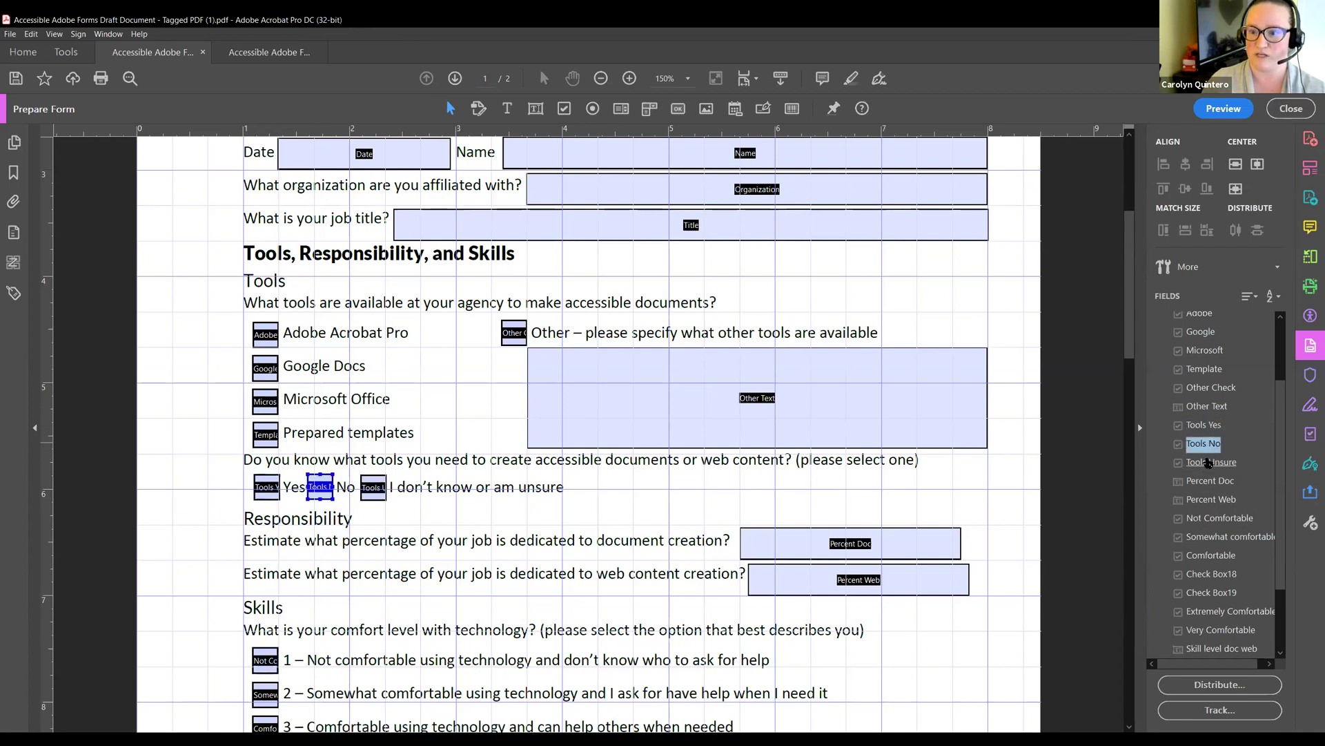
pyautogui.click(1209, 462)
# Begin renaming the row-4 comfort checkbox Check Box18 to 'Very Comfortable'.
pyautogui.scroll(-2, 1212, 467)
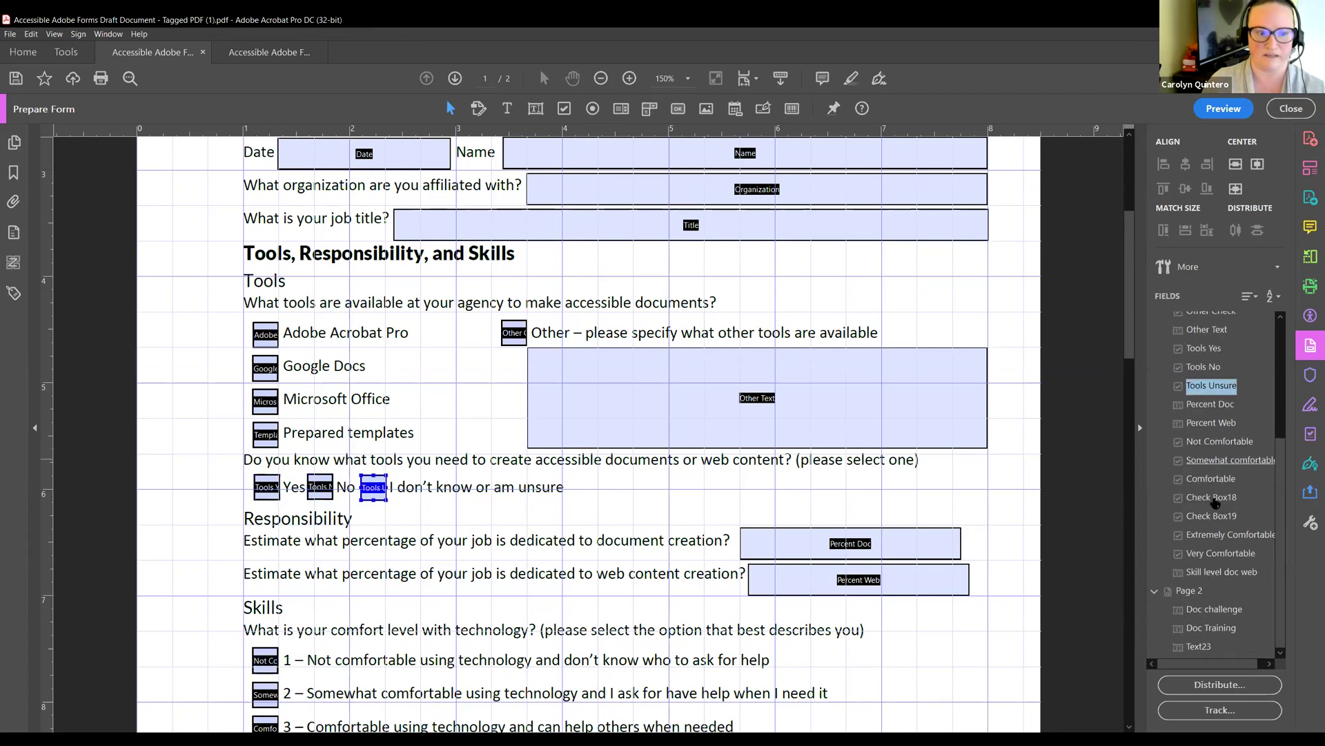
pyautogui.click(1207, 497)
pyautogui.click(1214, 501)
pyautogui.write('Very Comf')
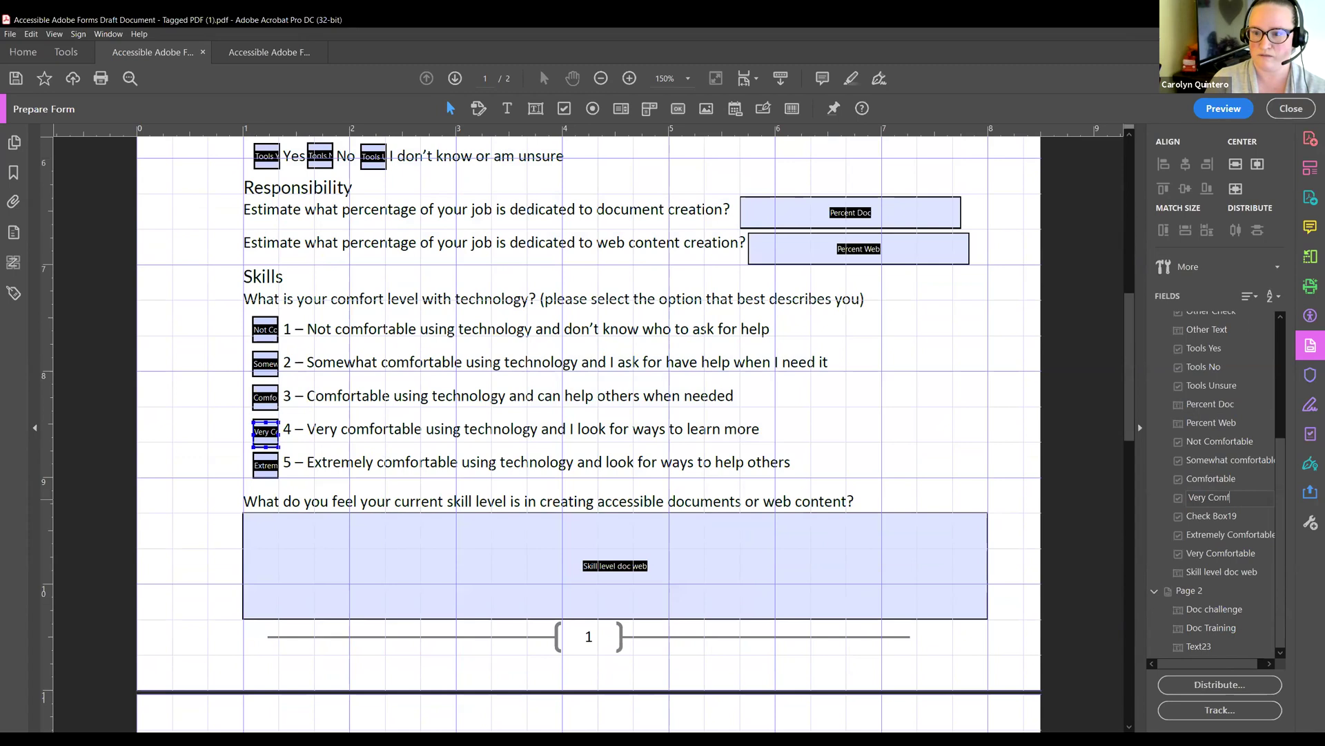
pyautogui.write('ortable')
# Delete the duplicate Very Comfortable and Extremely Comfortable fields overlapping rows 4 and 5.
pyautogui.click(1213, 516)
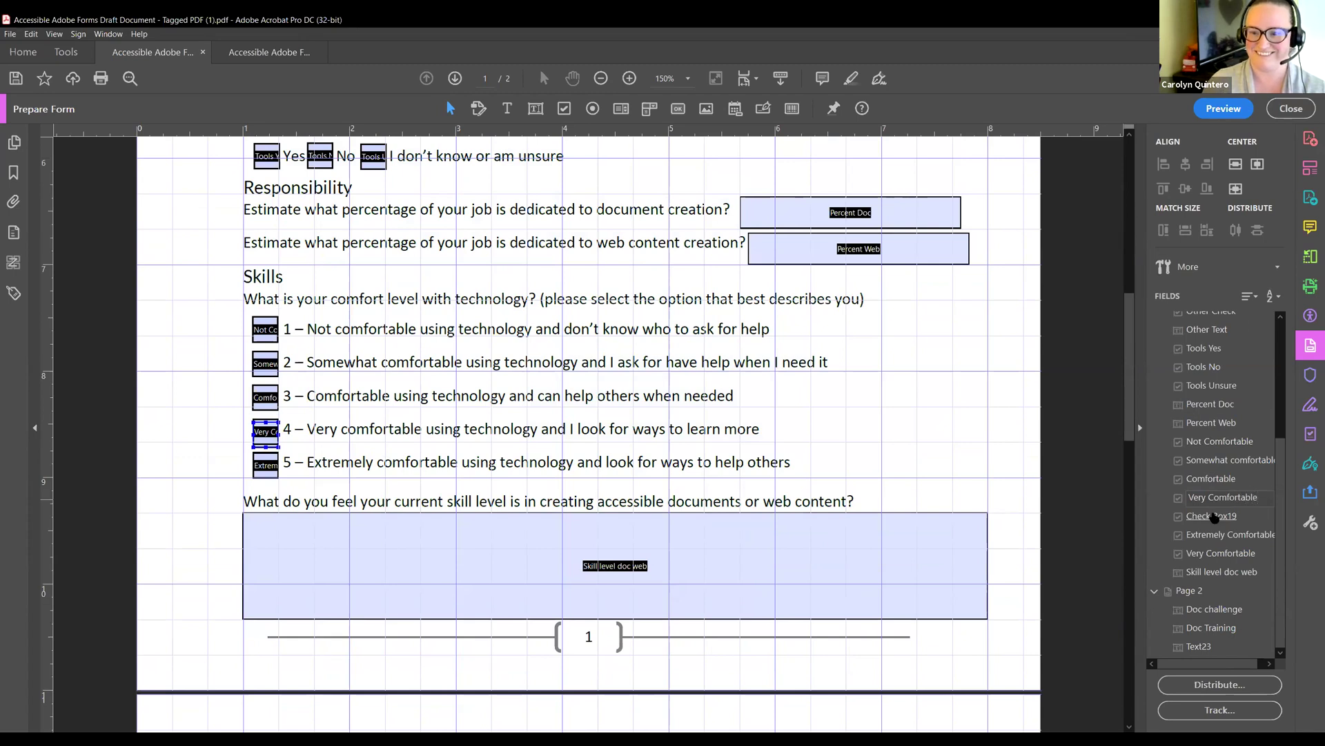
pyautogui.rightClick(1215, 517)
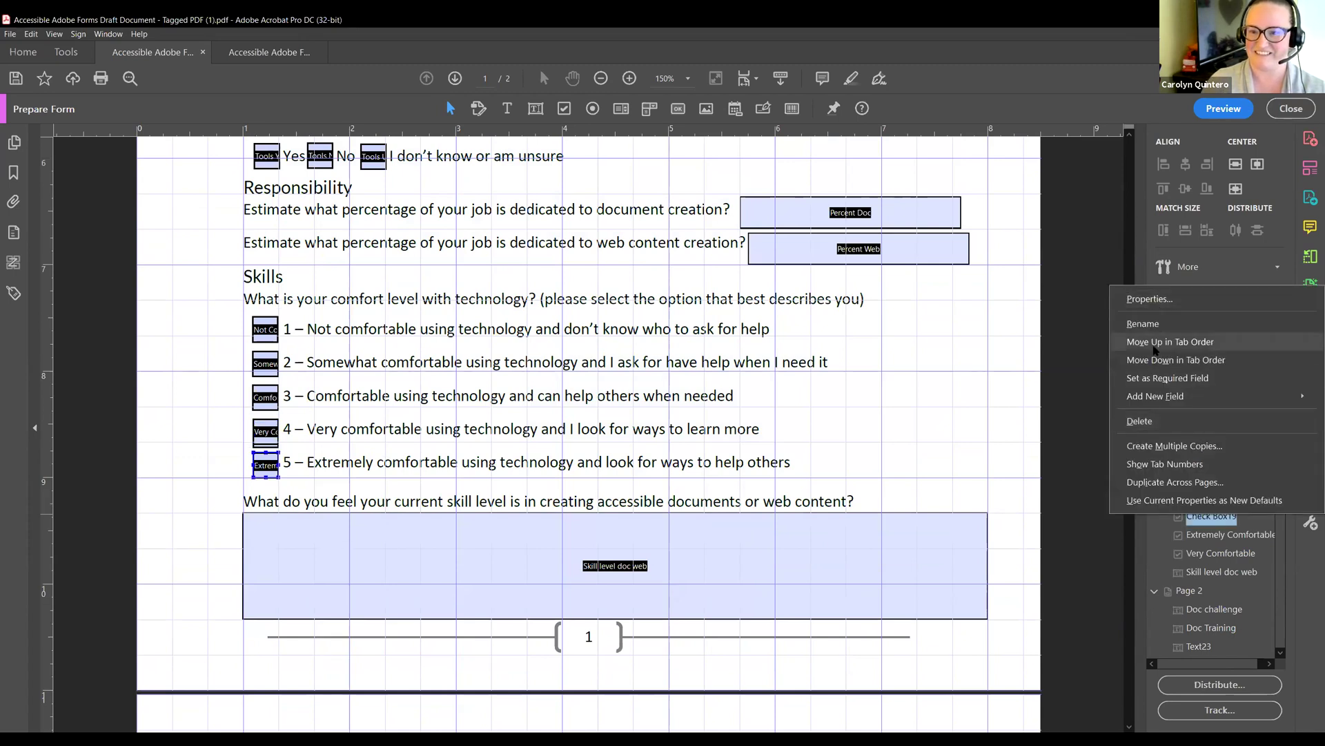
pyautogui.click(1143, 324)
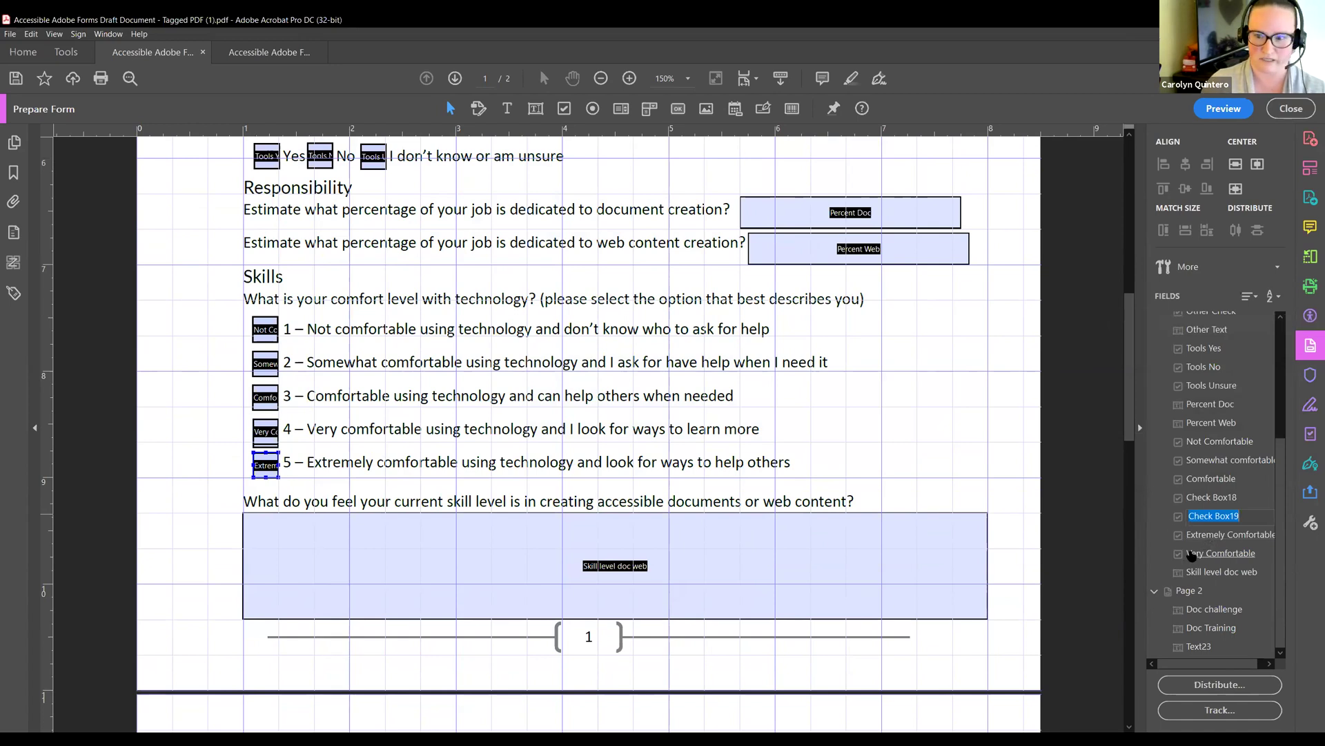
pyautogui.click(1201, 553)
pyautogui.moveTo(1199, 536); pyautogui.dragTo(1202, 517)
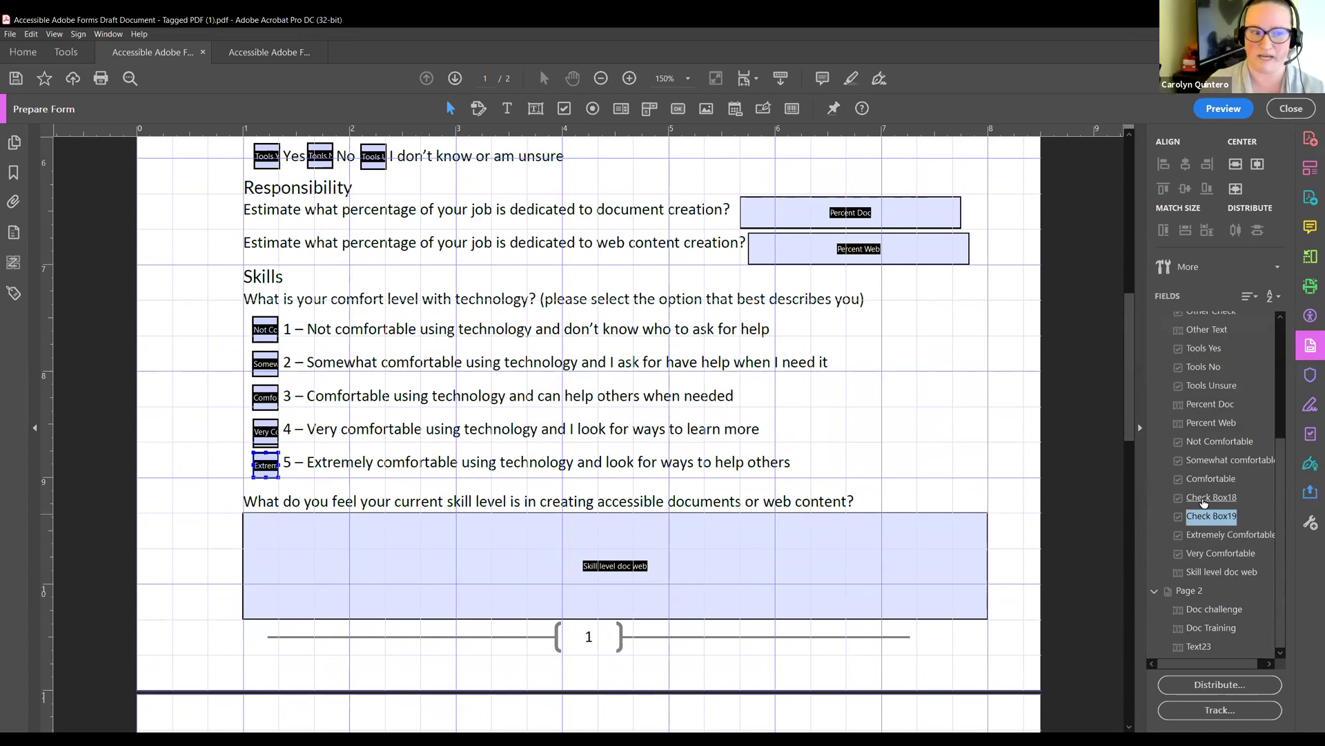
pyautogui.click(1204, 500)
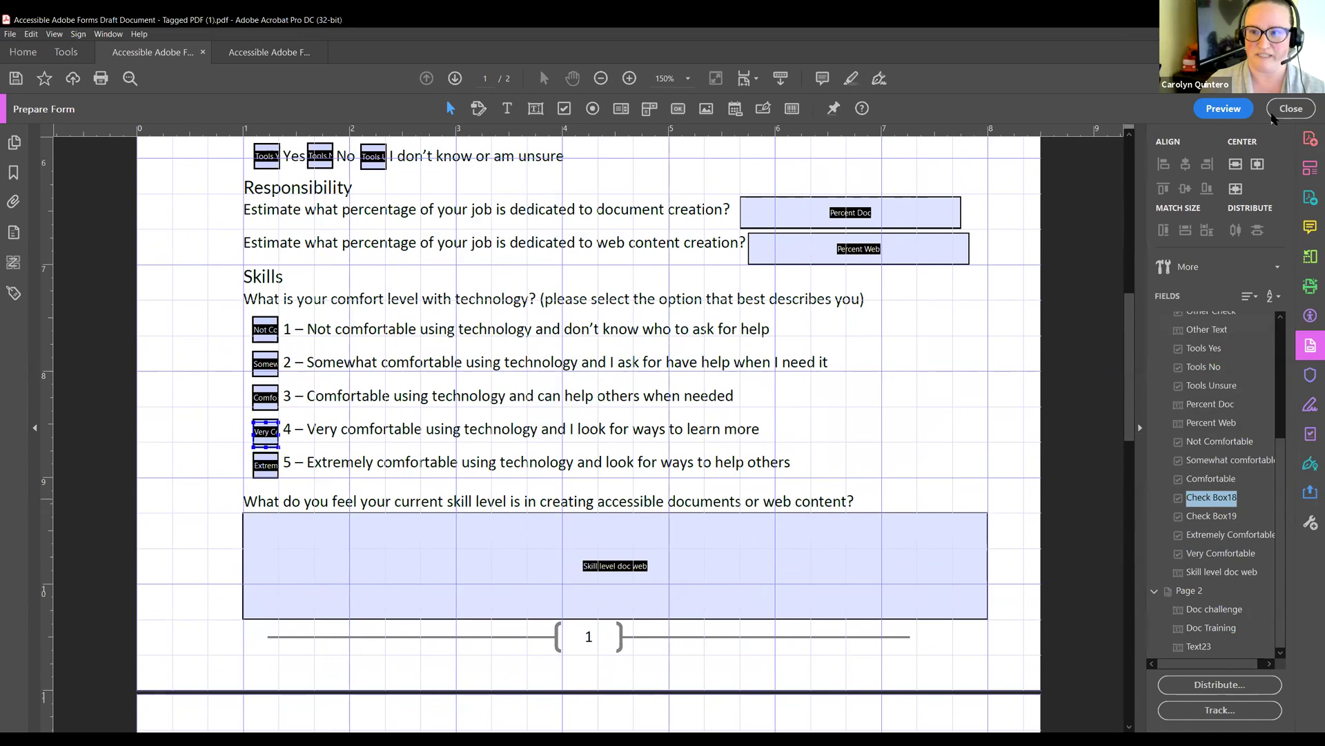
pyautogui.click(272, 417)
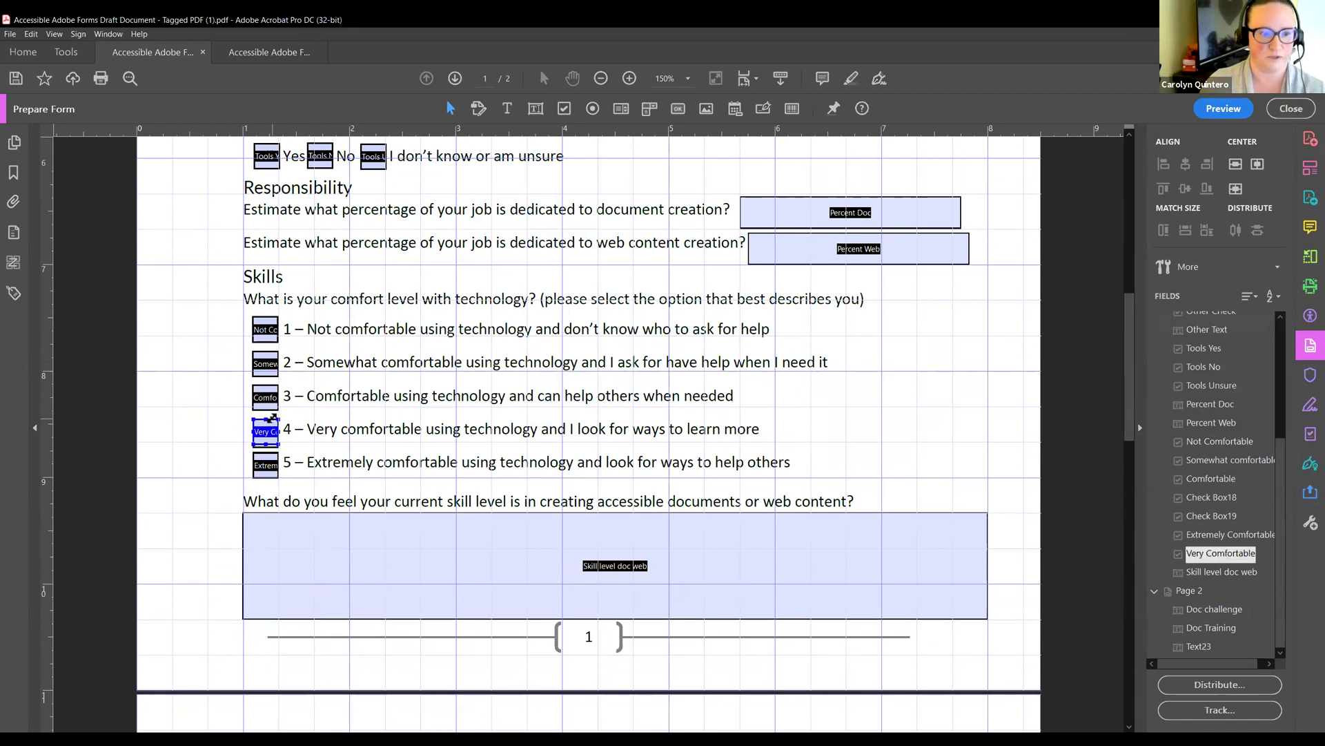
pyautogui.press('Delete')
pyautogui.click(265, 433)
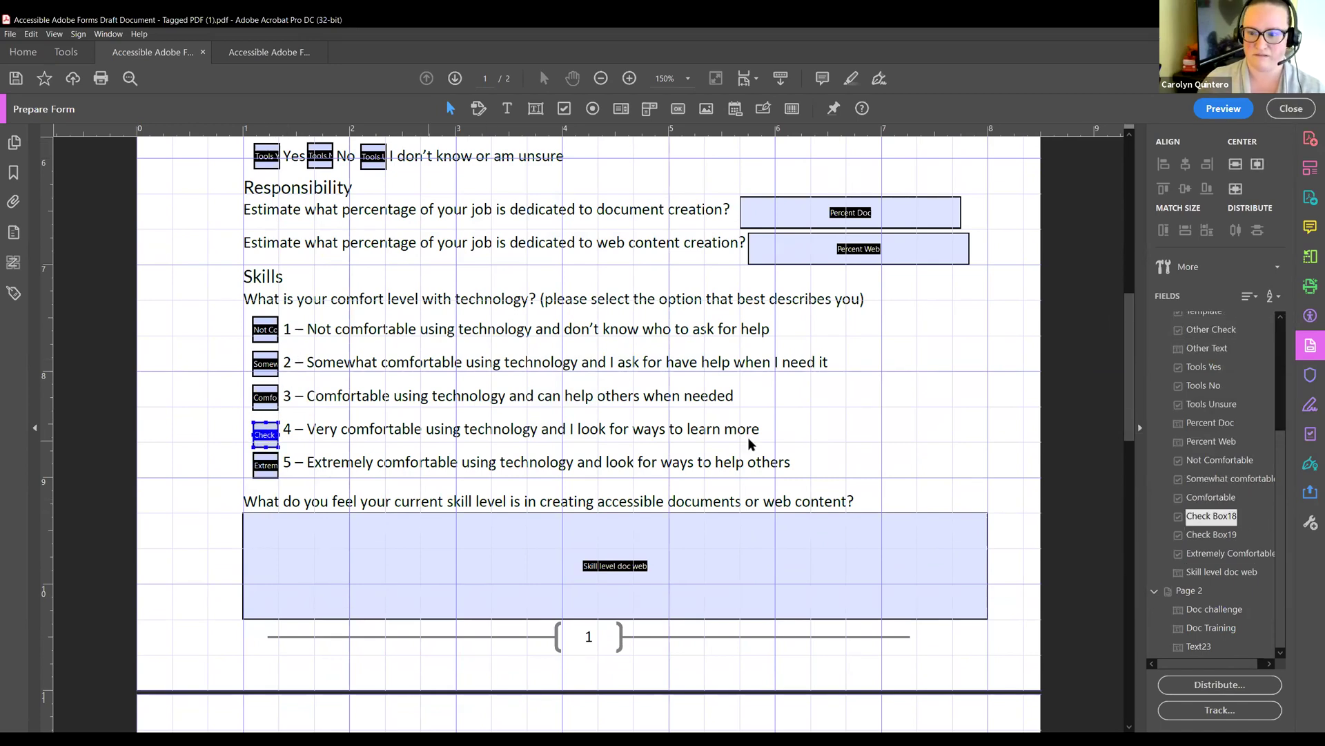
pyautogui.click(1201, 535)
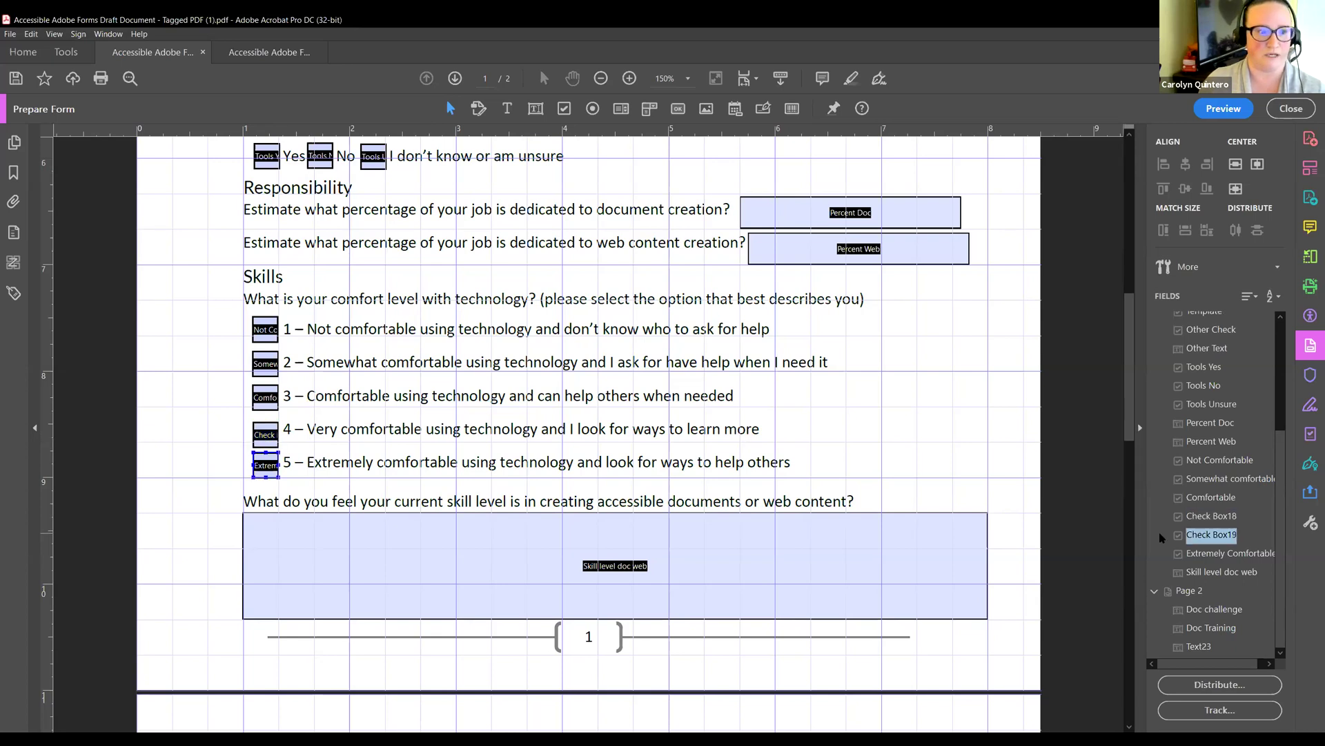
pyautogui.click(1228, 553)
pyautogui.press('Delete')
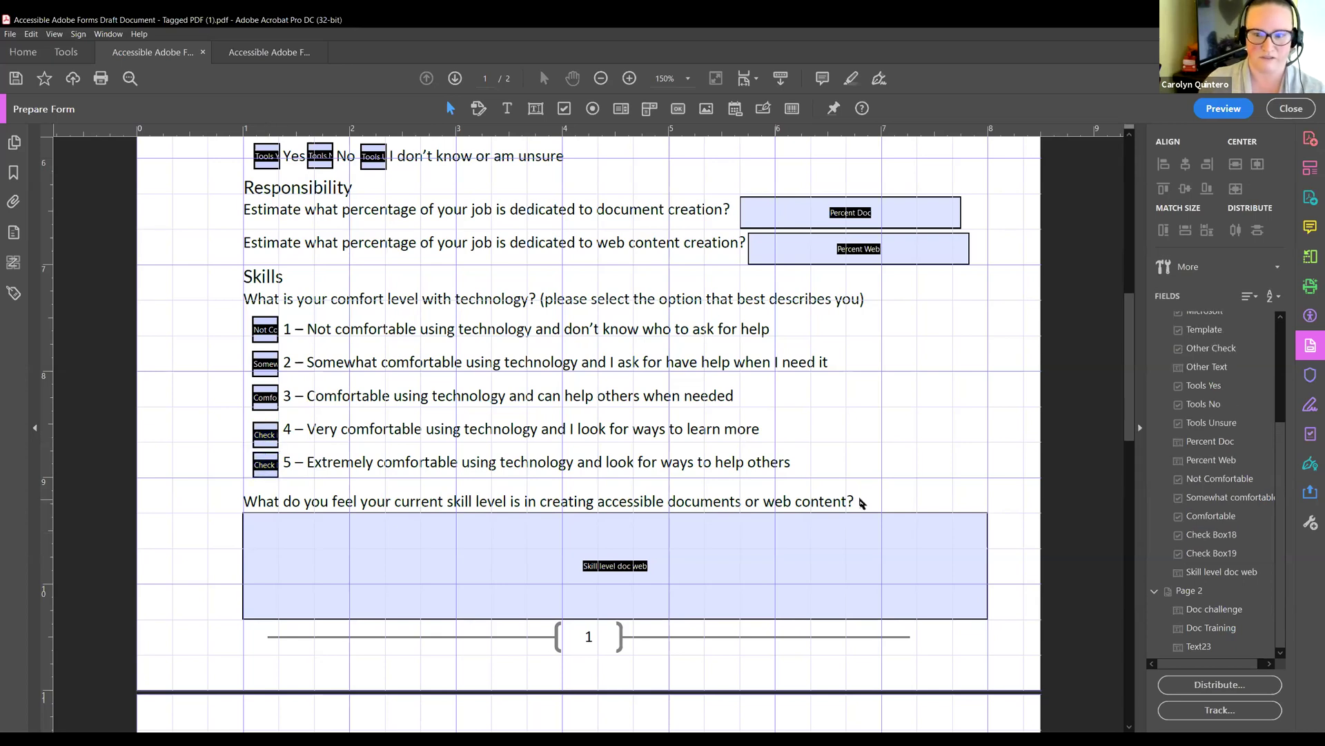
# Rename Check Box18 to 'Very Comfortable'.
pyautogui.rightClick(1211, 537)
pyautogui.click(1143, 344)
pyautogui.write('Very Comfortable')
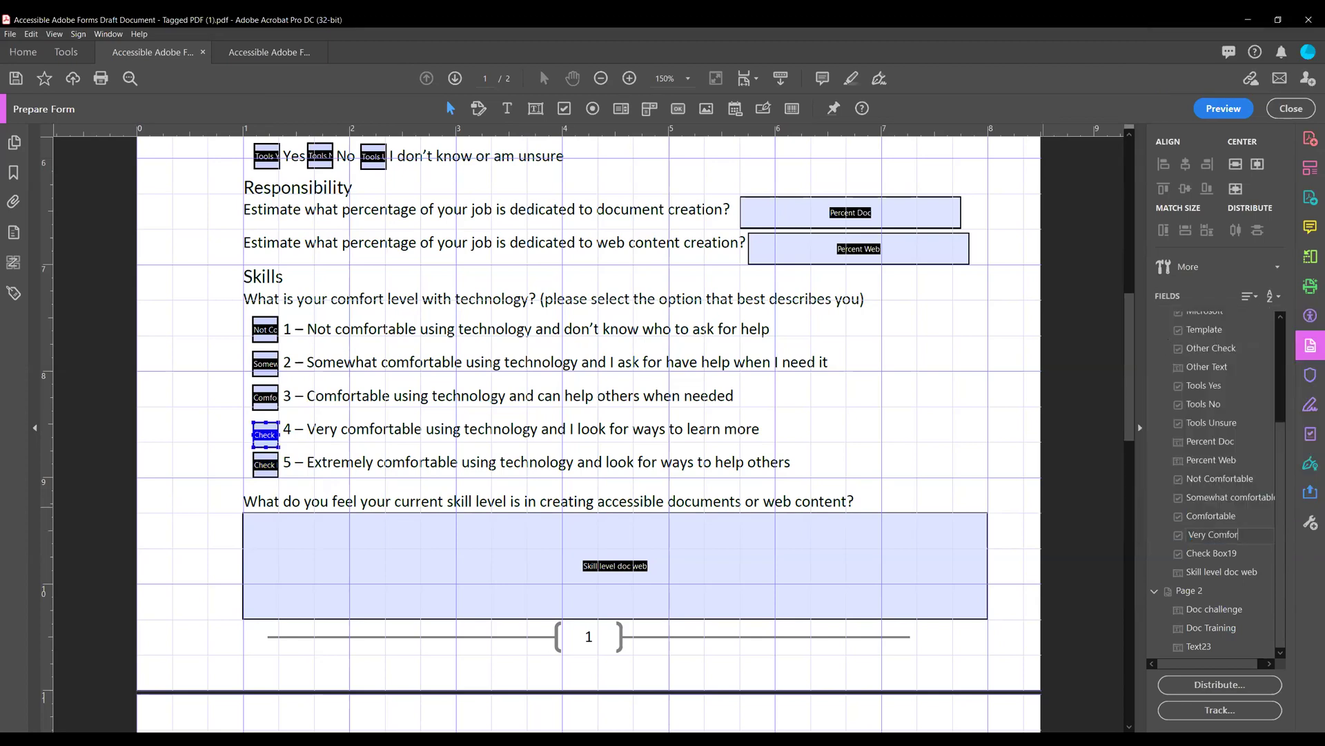
pyautogui.click(1166, 550)
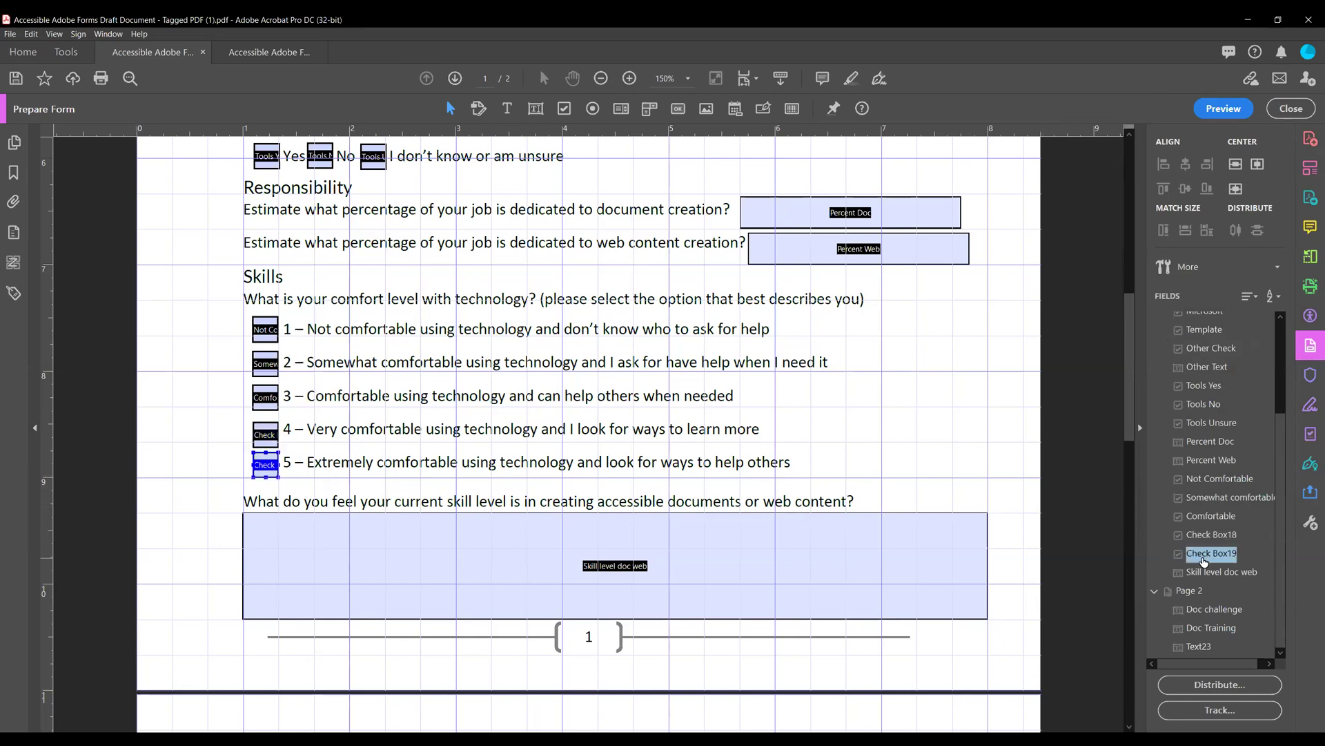
# Rename Check Box19 to 'Extremely Comfortable'.
pyautogui.click(1204, 573)
pyautogui.rightClick(1202, 573)
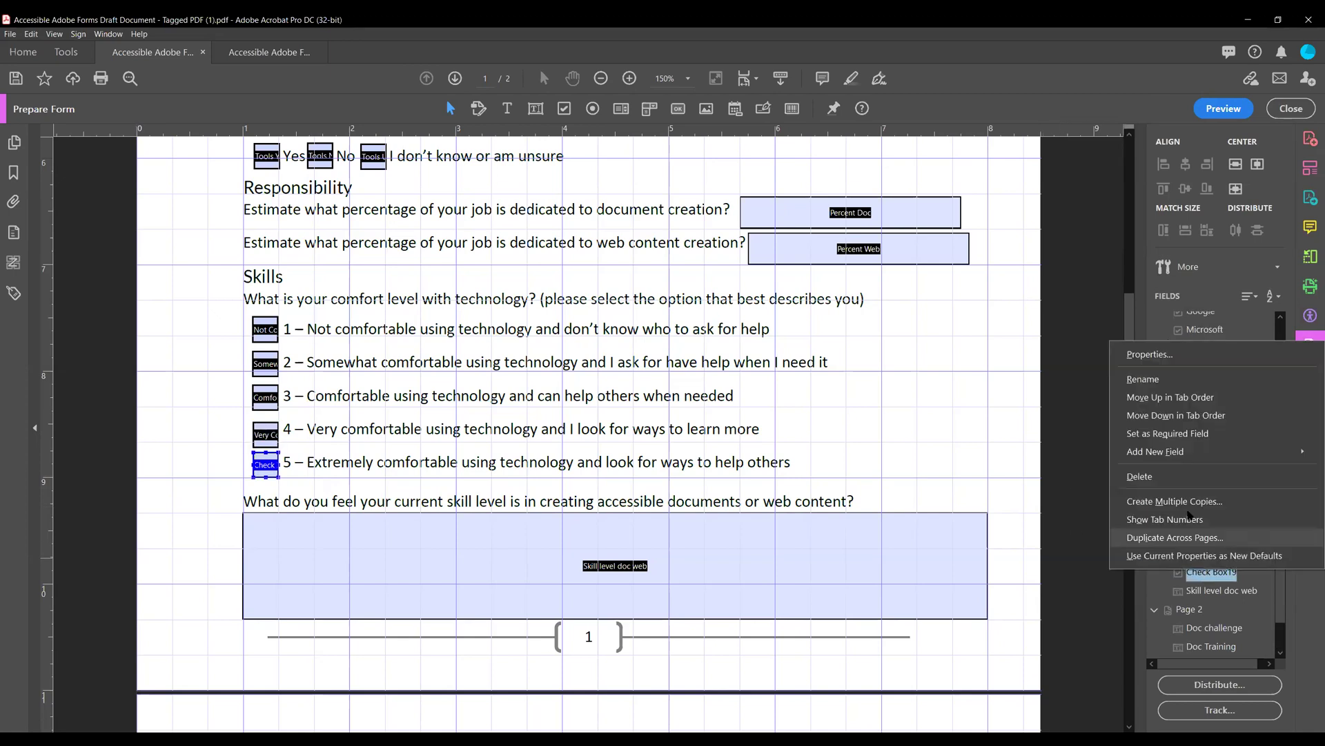
pyautogui.click(1164, 378)
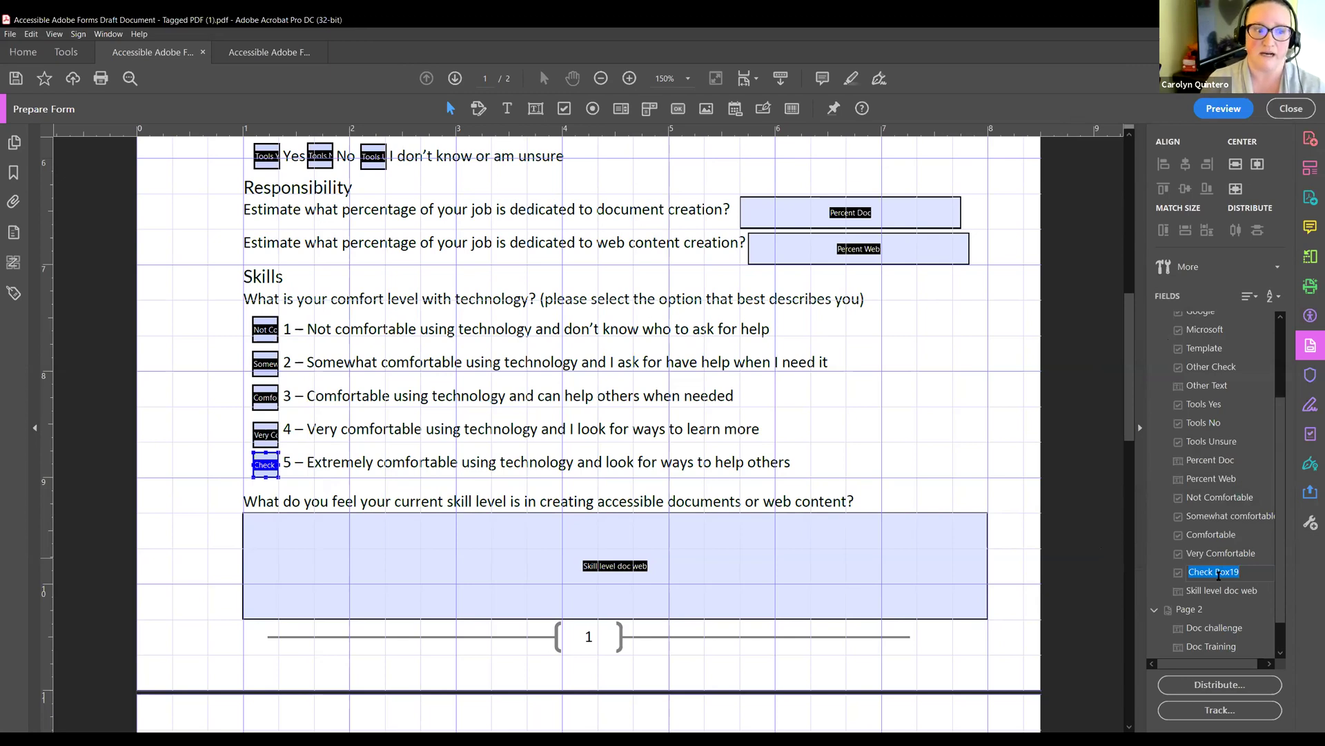
pyautogui.write('Extremely')
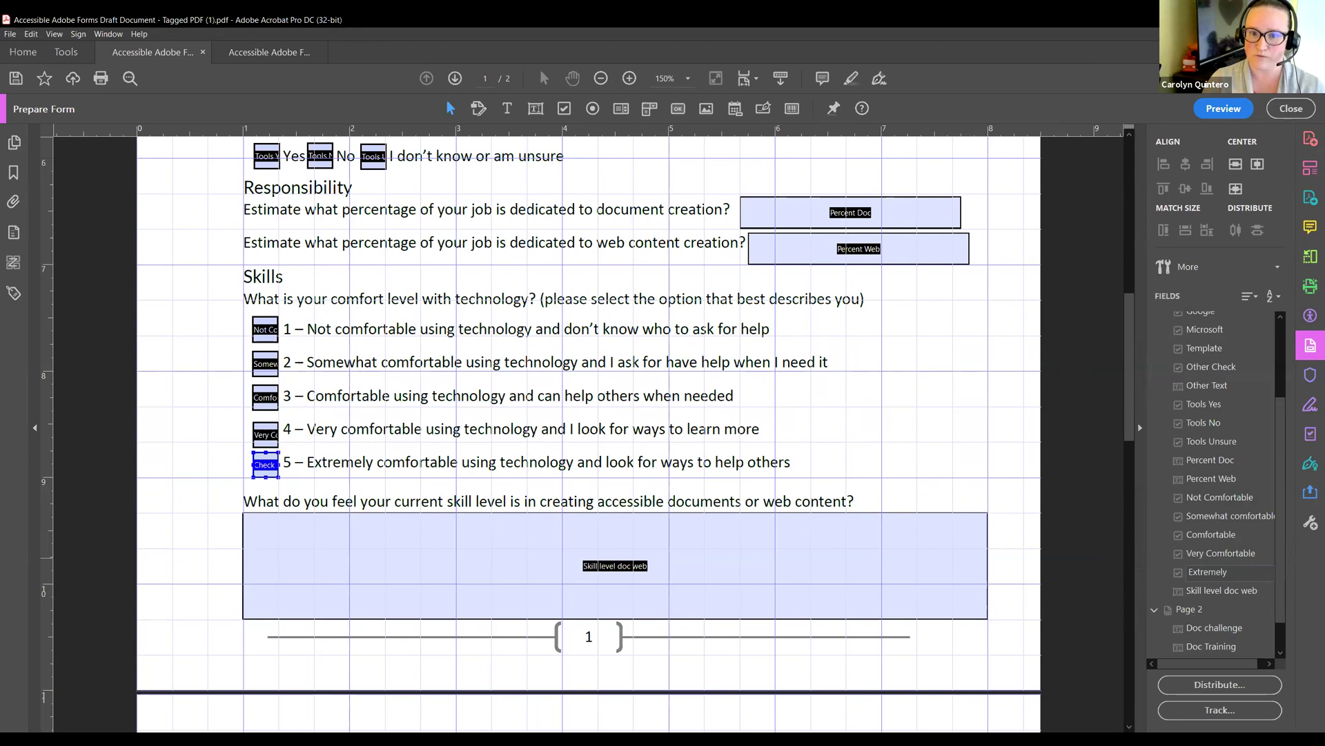
pyautogui.write('Com')
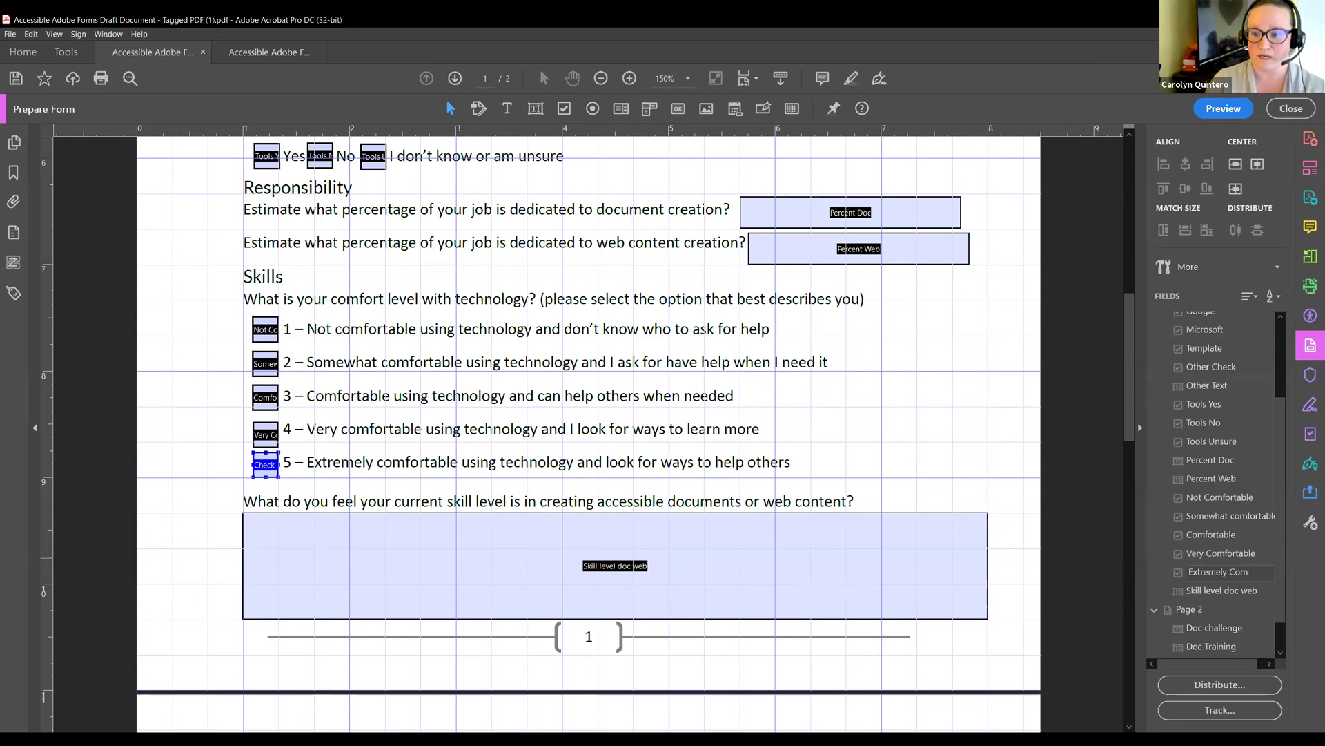
pyautogui.write('fortab')
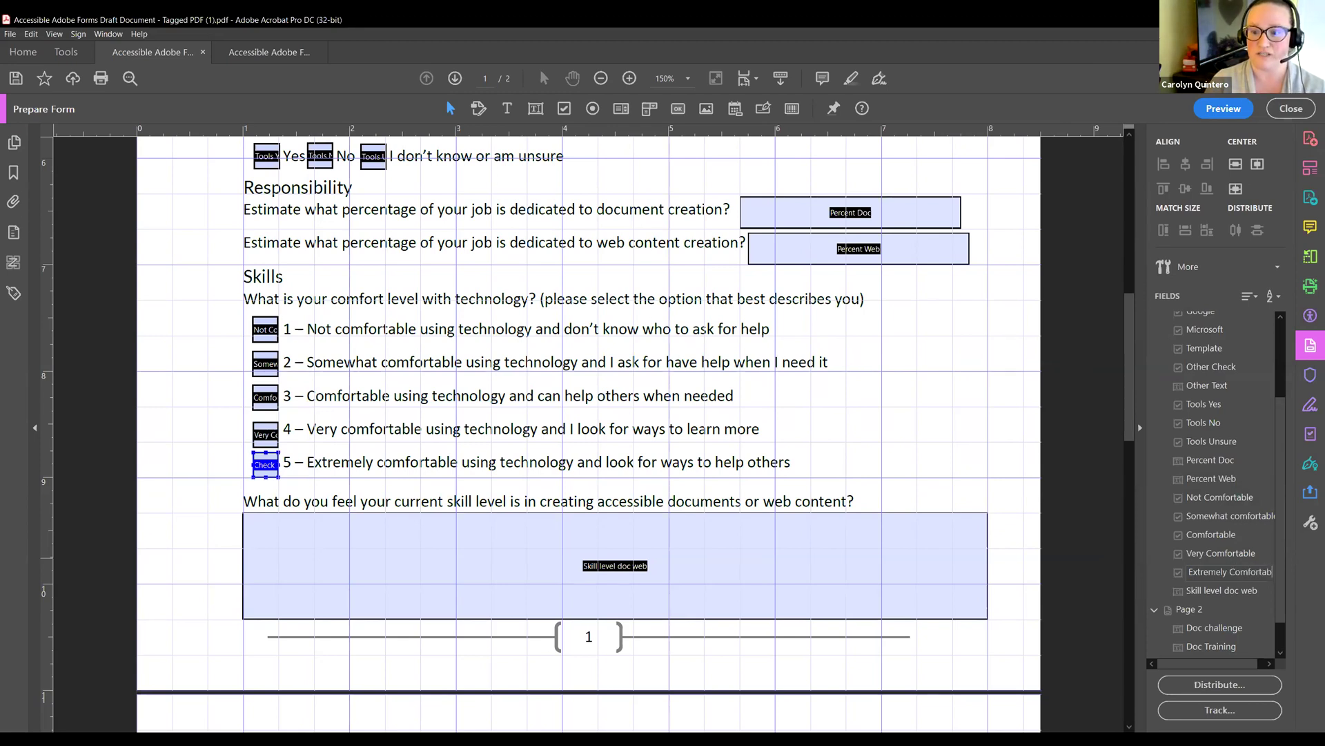
pyautogui.write('ele')
pyautogui.press('Return')
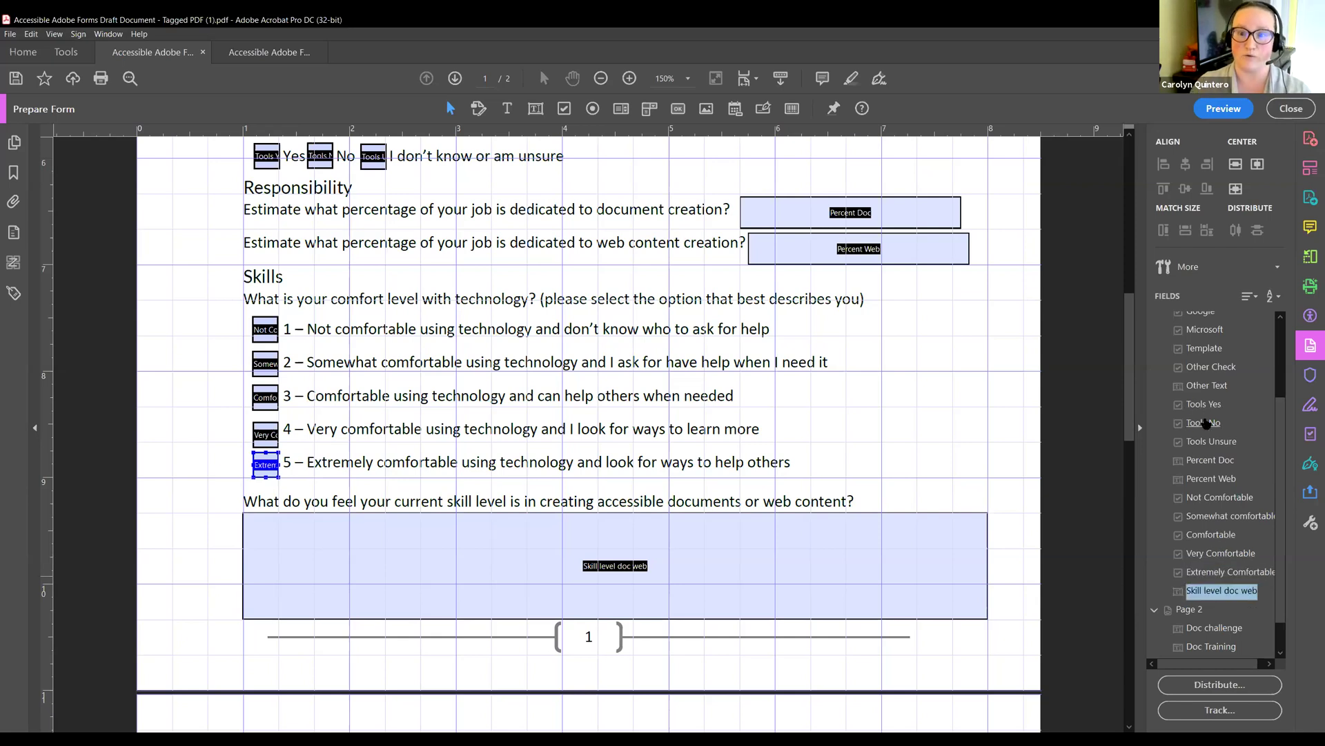
pyautogui.scroll(-1, 1176, 570)
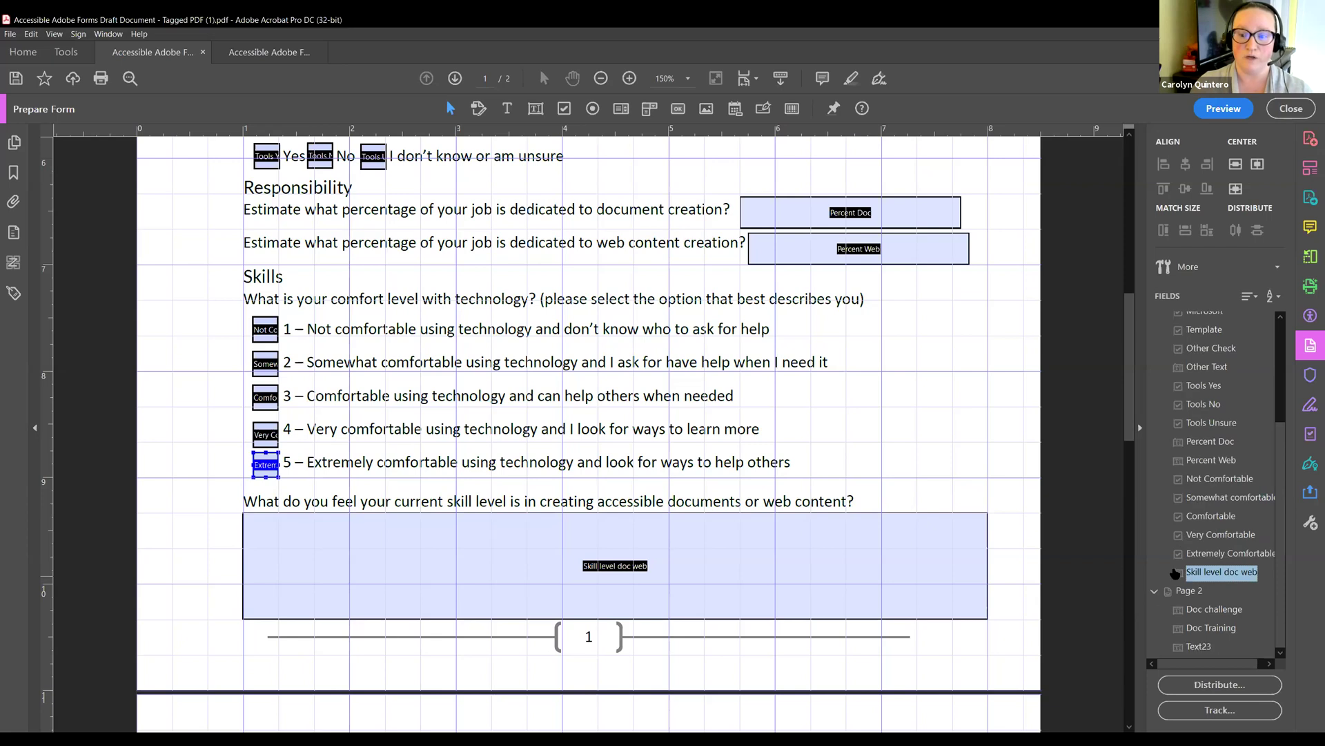
pyautogui.click(1201, 647)
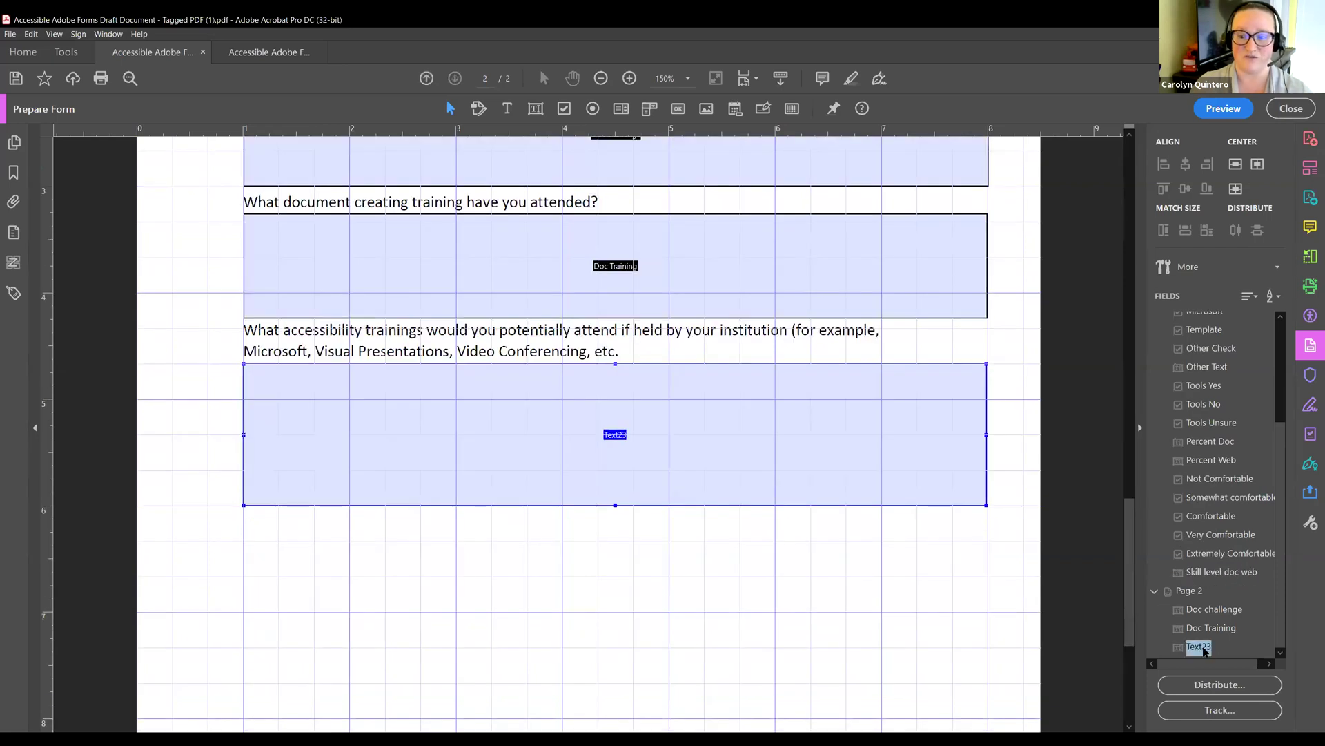
# Rename Text23 in the Fields panel to 'Future Training' and deselect it.
pyautogui.rightClick(1202, 651)
pyautogui.click(1204, 553)
pyautogui.write('Future Training')
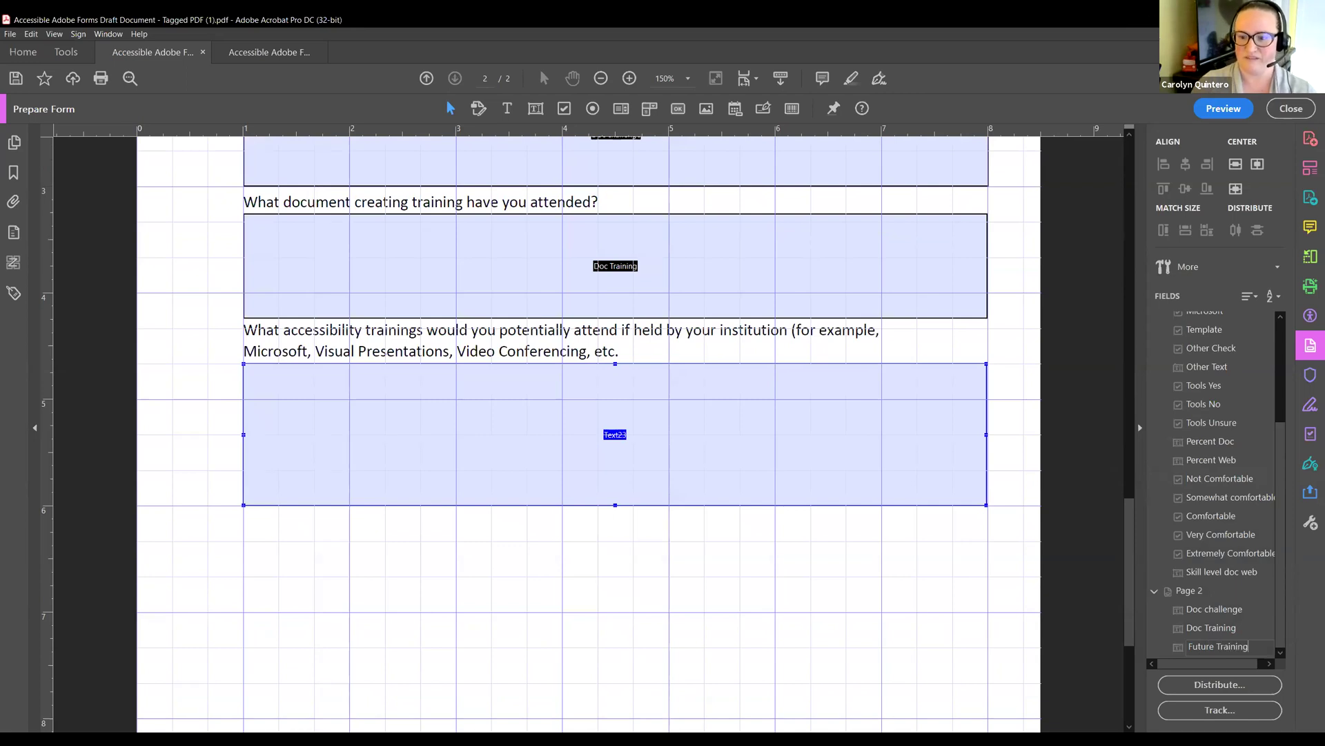
pyautogui.press('Return')
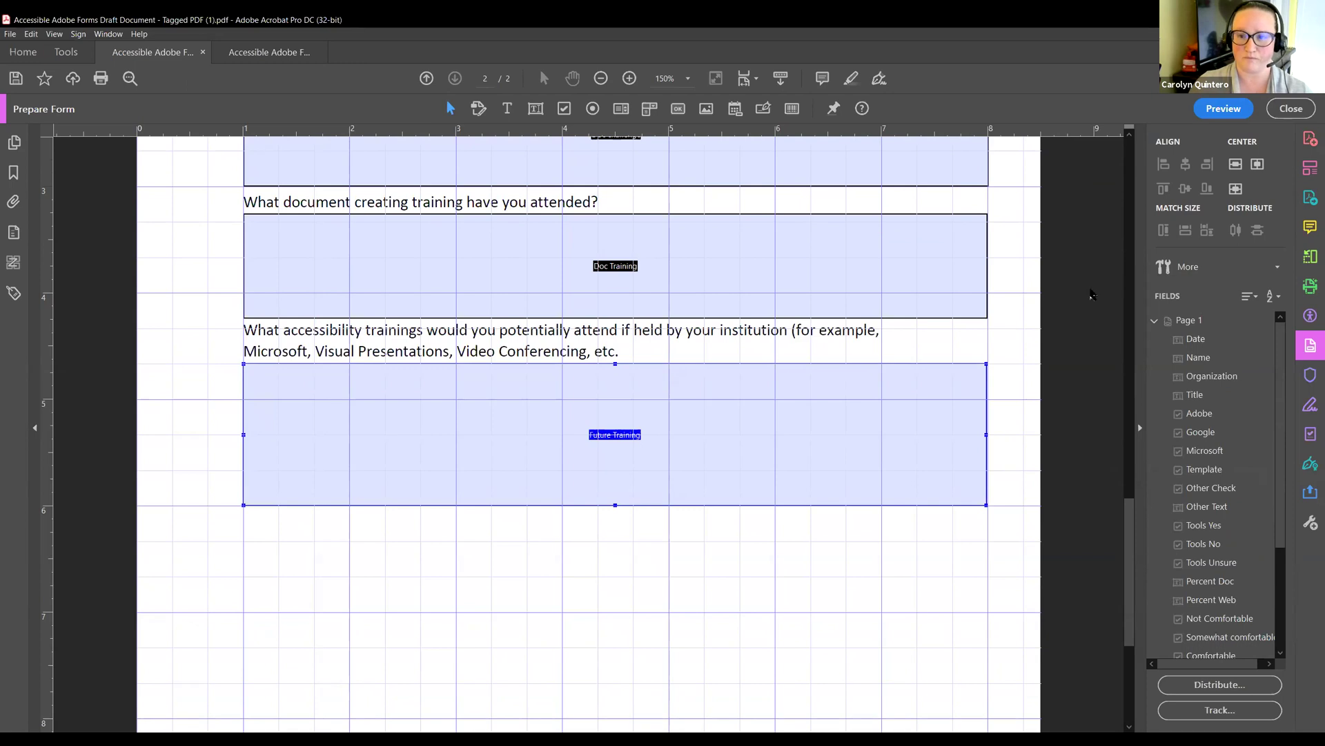
pyautogui.click(1096, 261)
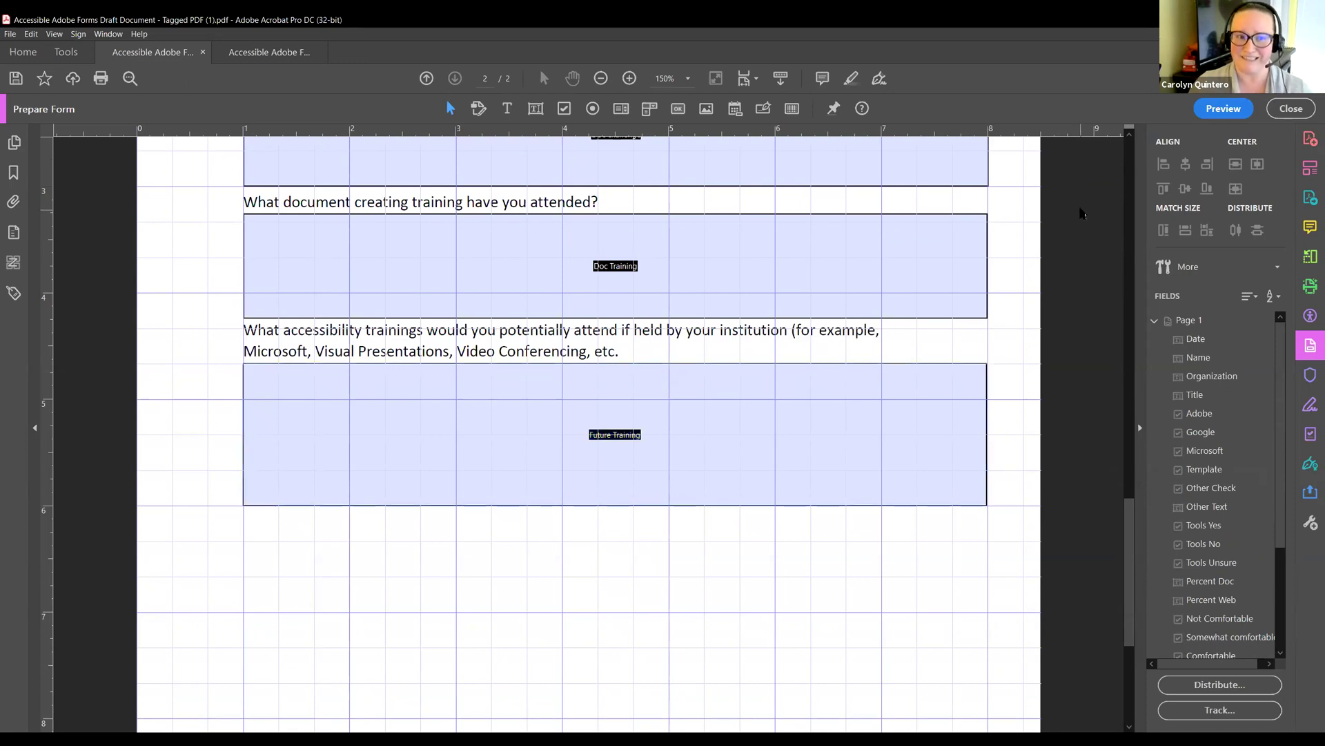